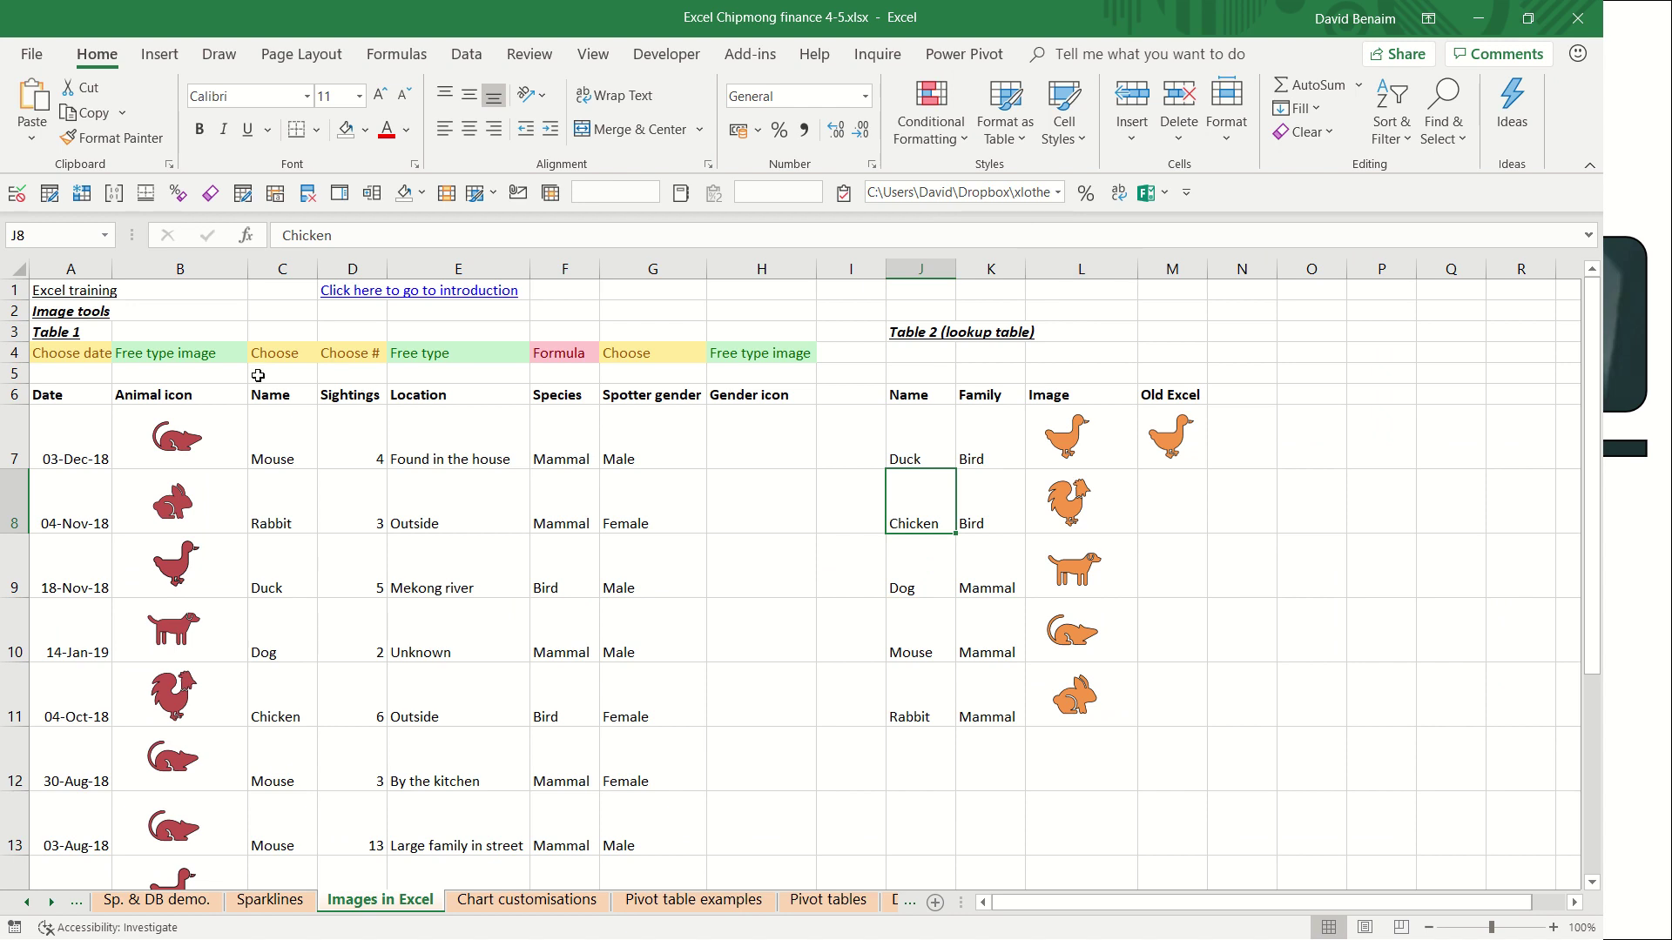
- Filter the sightings table's Species column to Mammal only, then remove the filter
left_click(184, 392)
key("ctrl+shift+l")
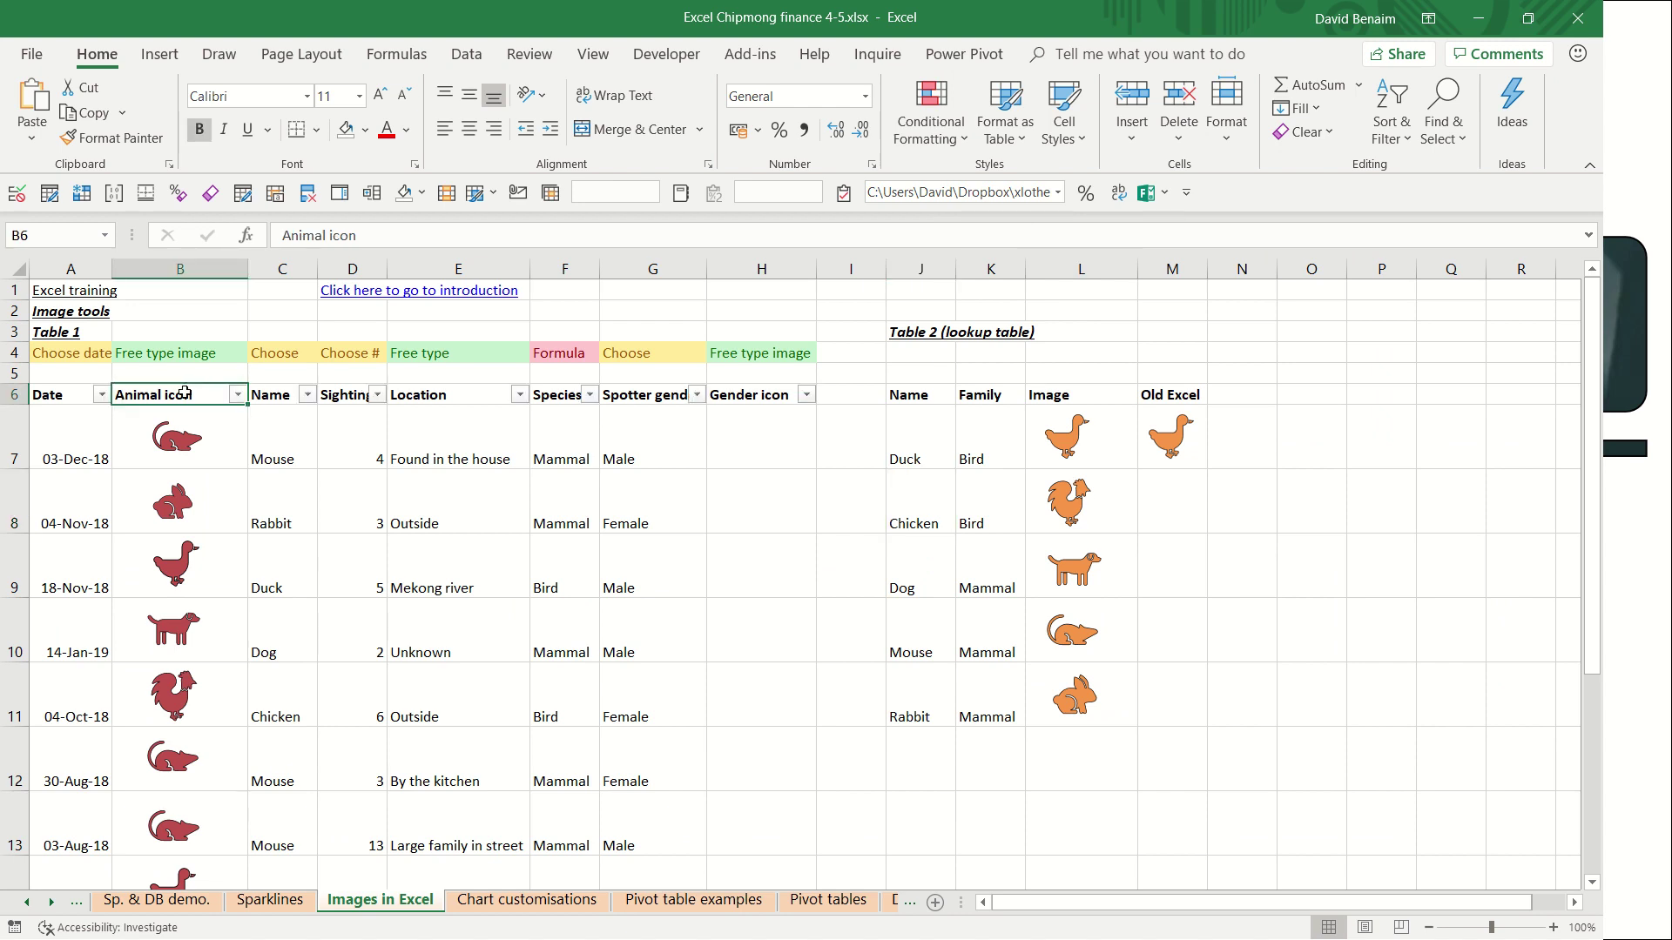
left_click(589, 394)
left_click(380, 629)
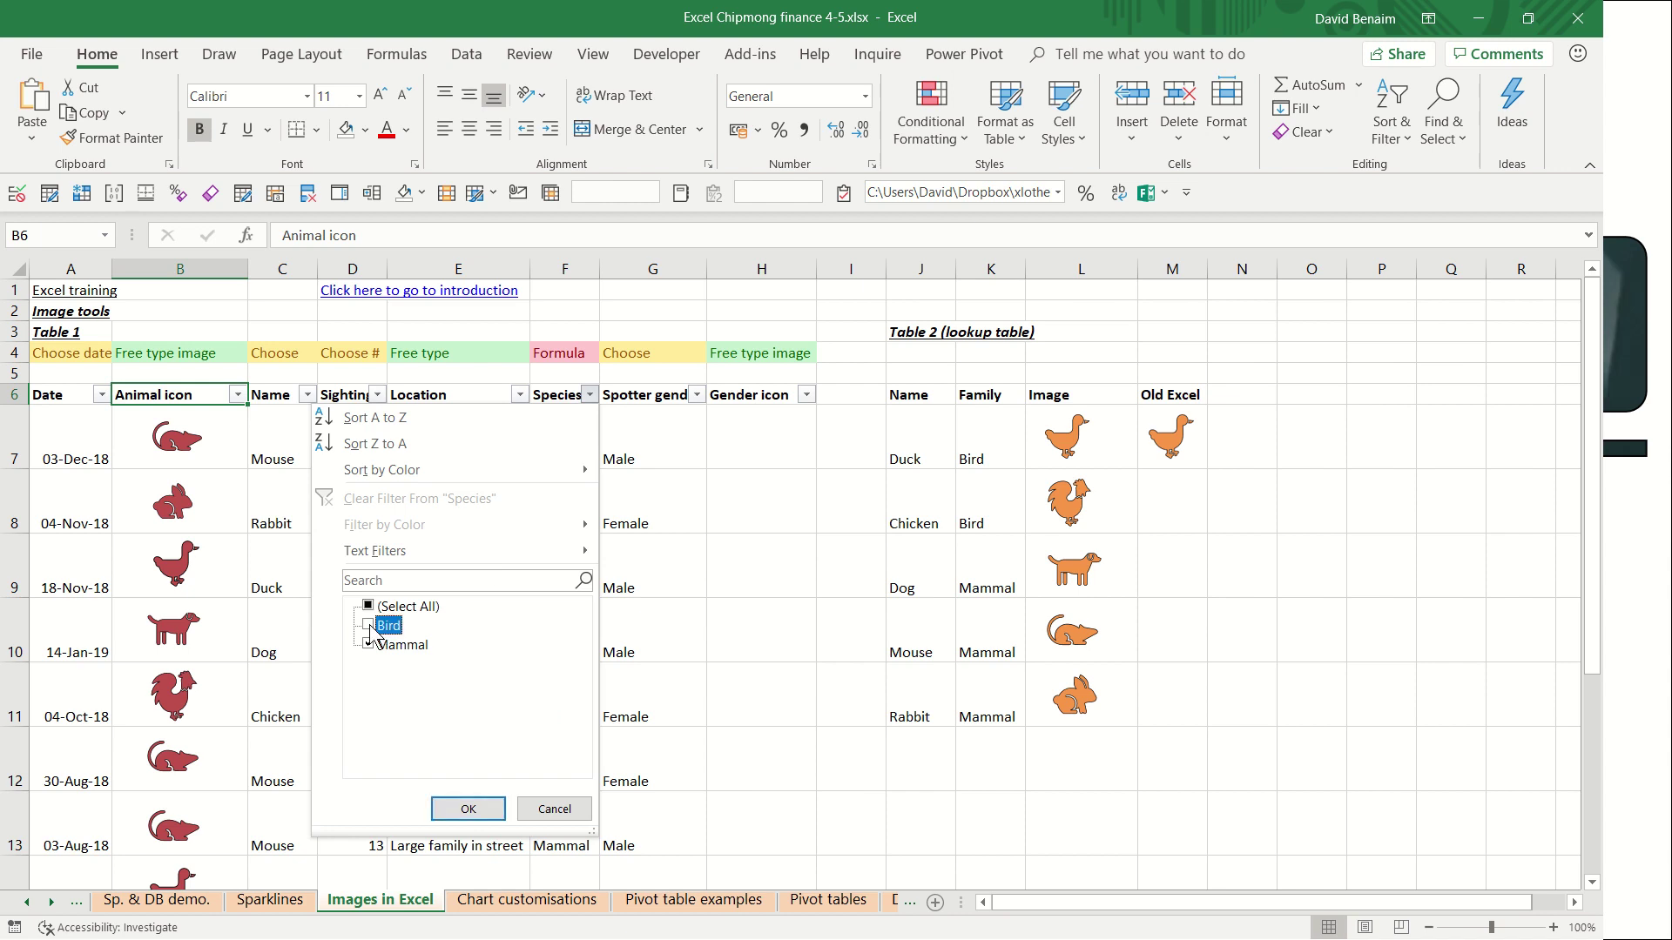
left_click(468, 809)
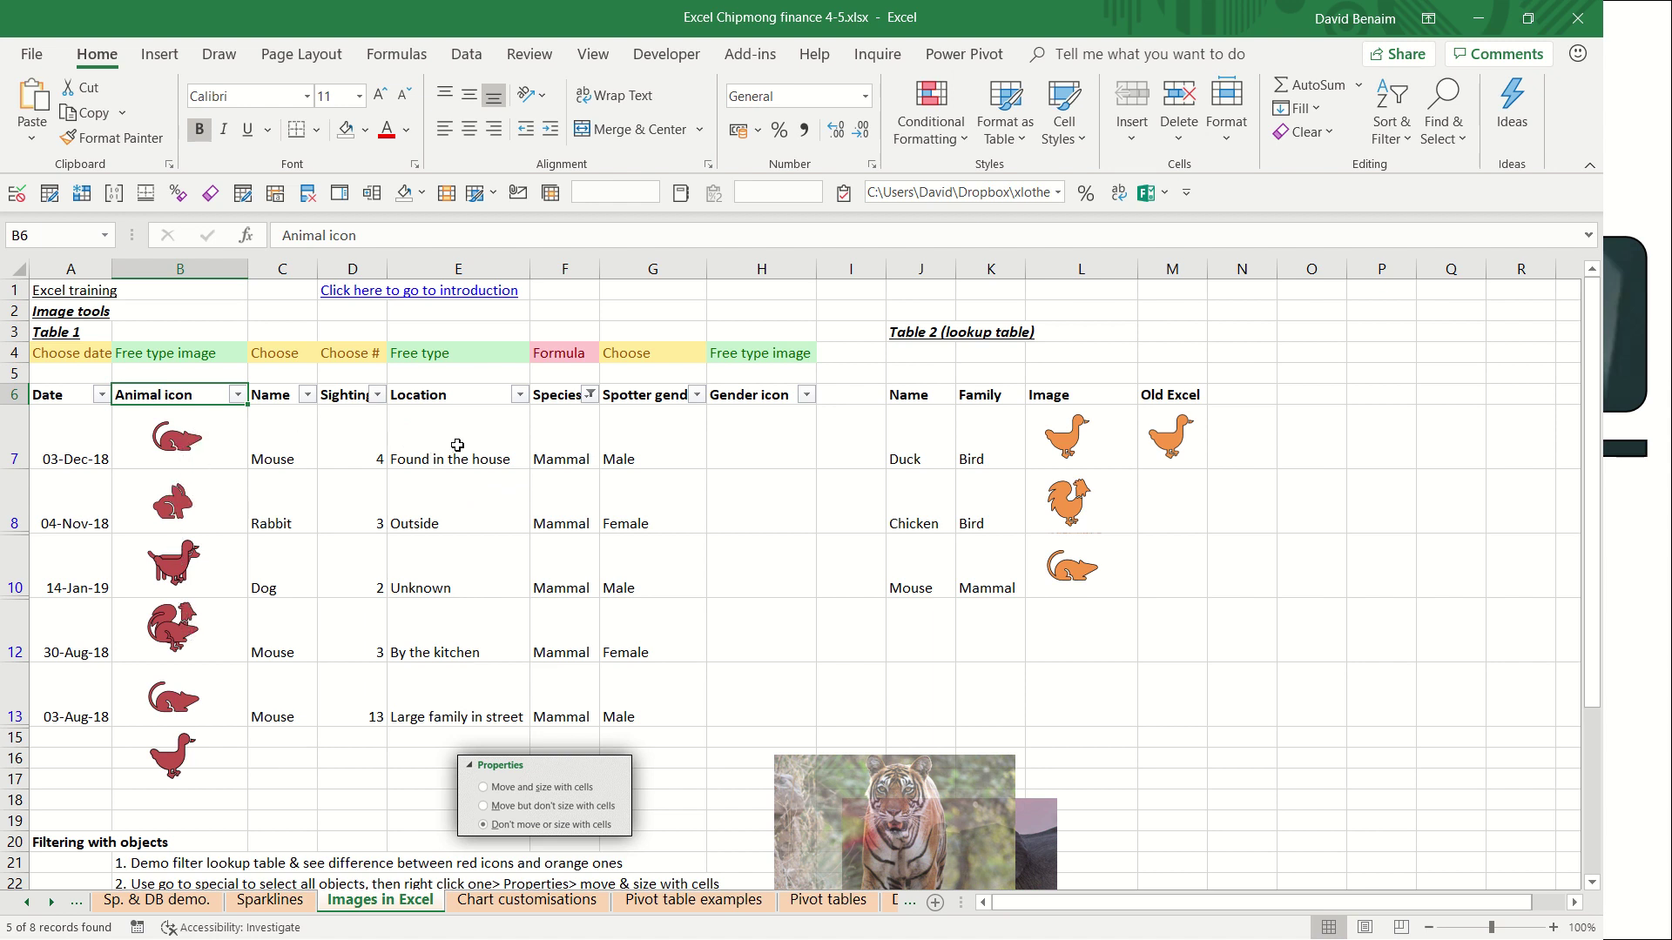
left_click(563, 396)
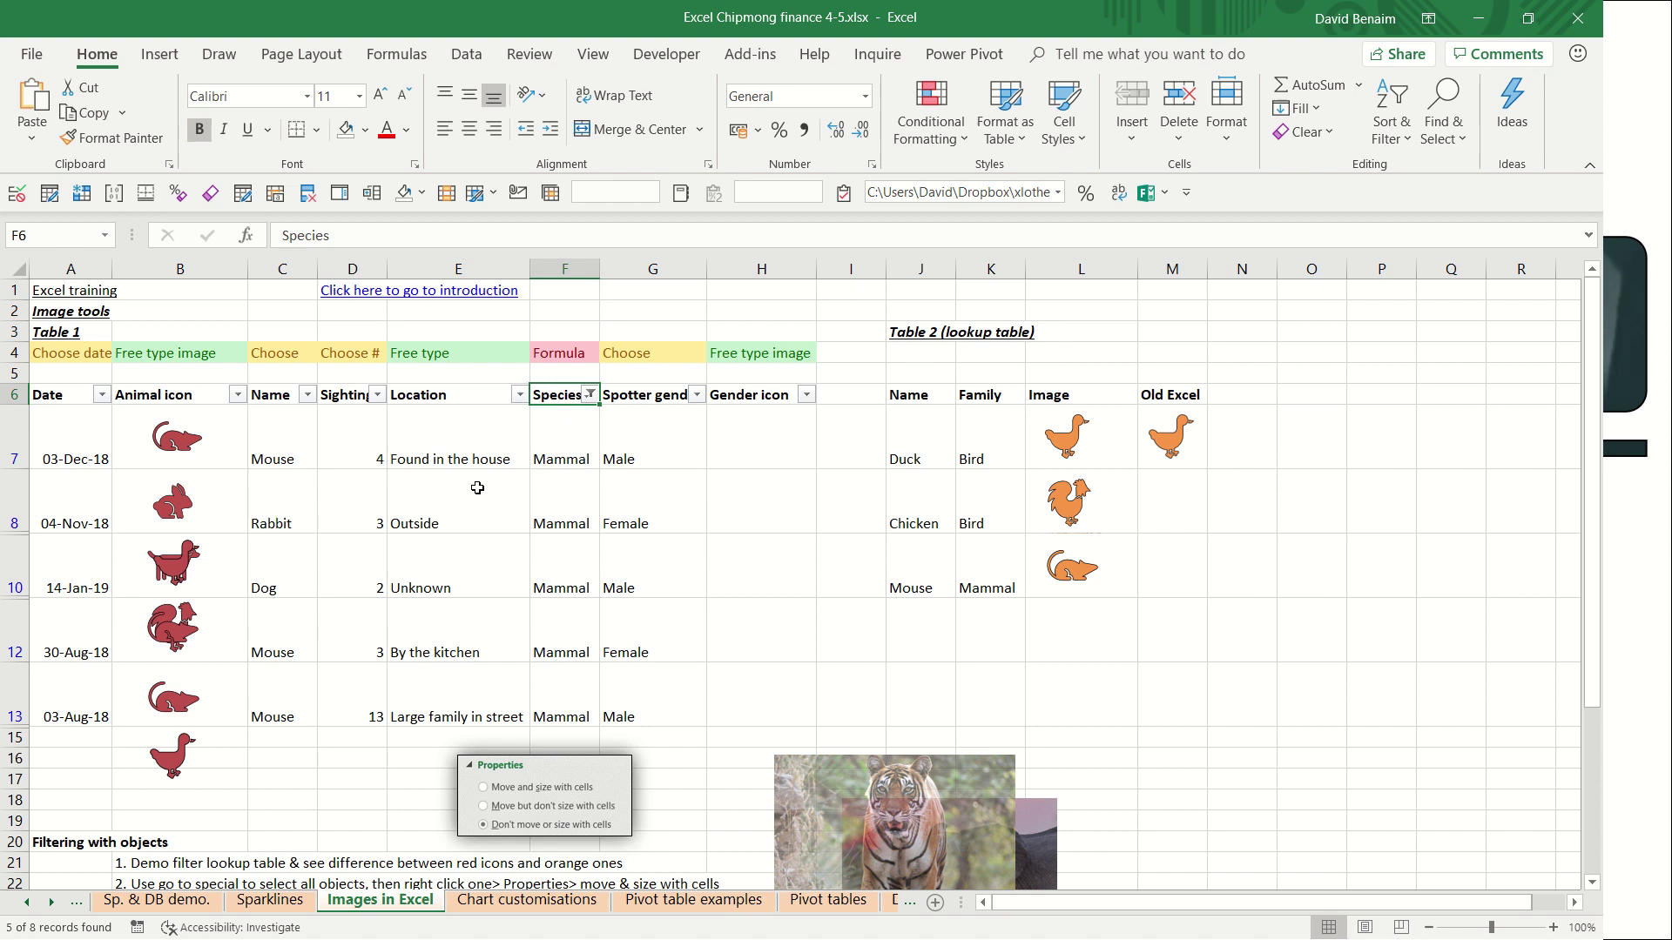
key("ctrl+shift+l")
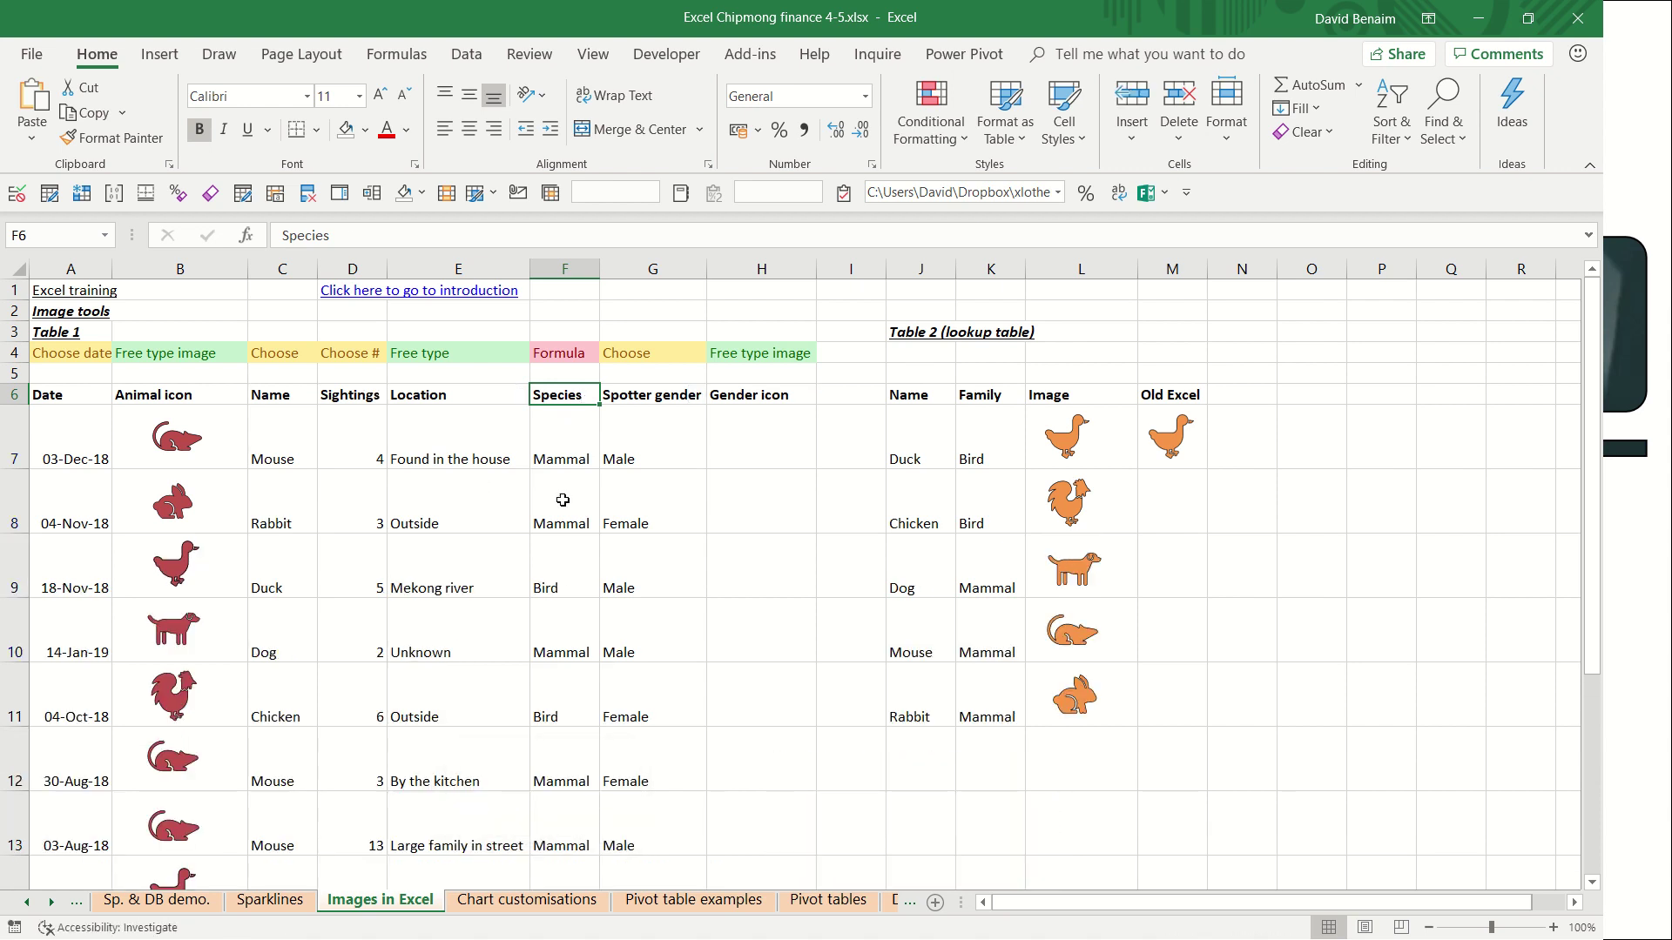
- Filter the lookup table's Family to Mammal, check the dog, mouse and rabbit pictures, then unfilter
left_click(984, 405)
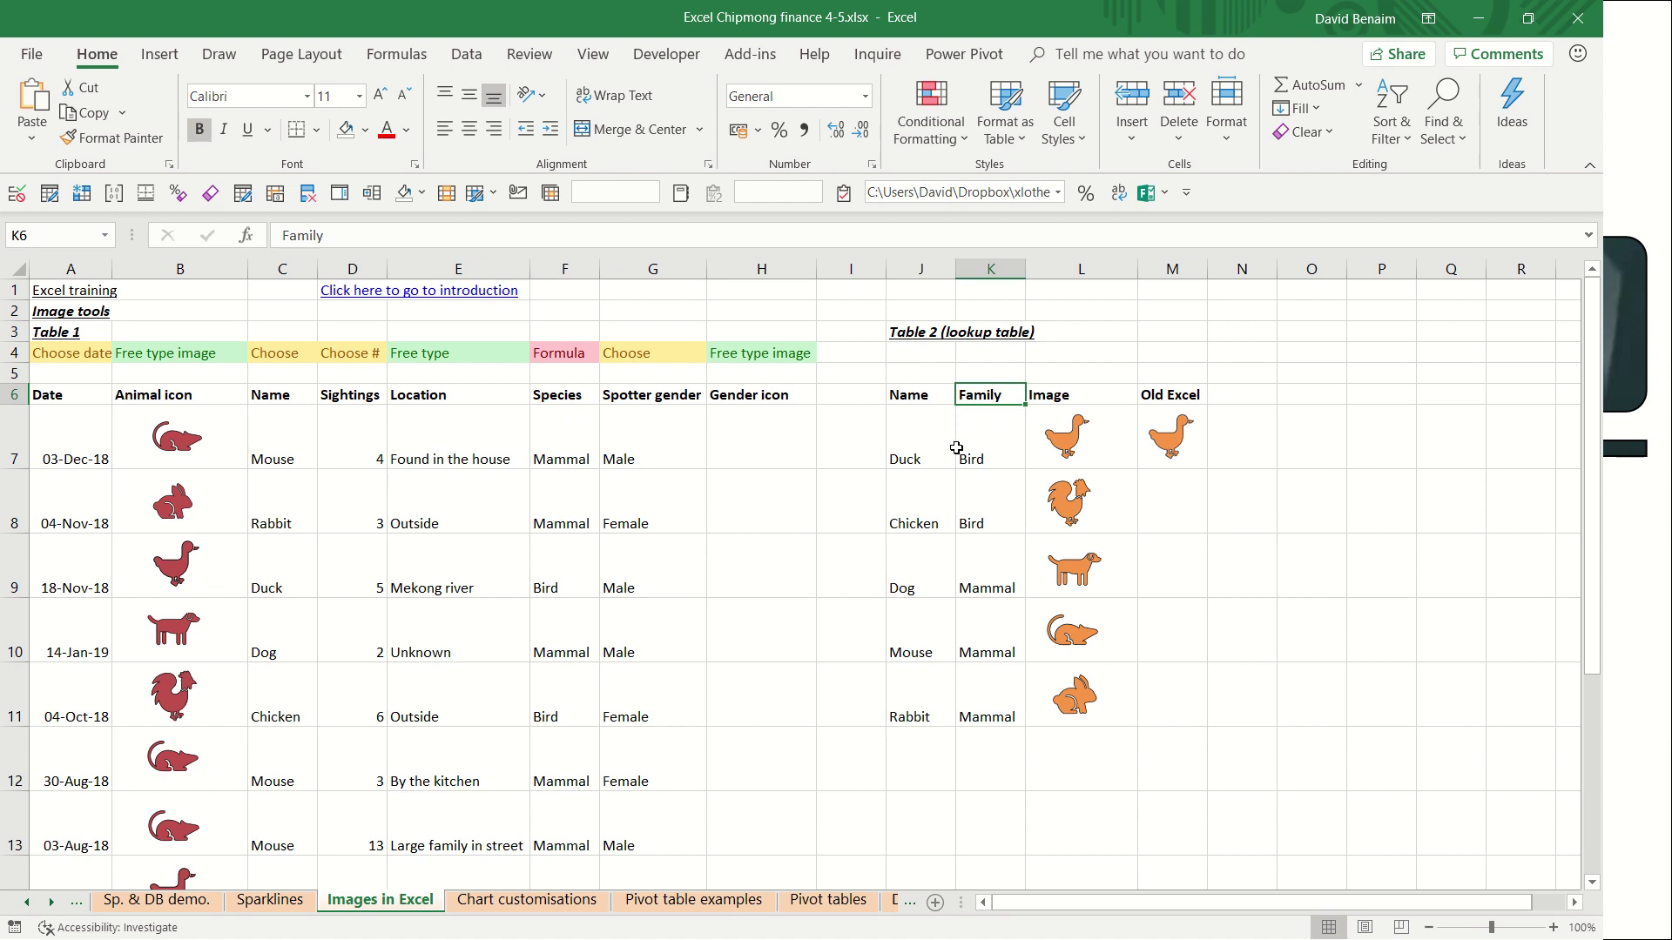
key("ctrl+shift+l")
left_click(1015, 394)
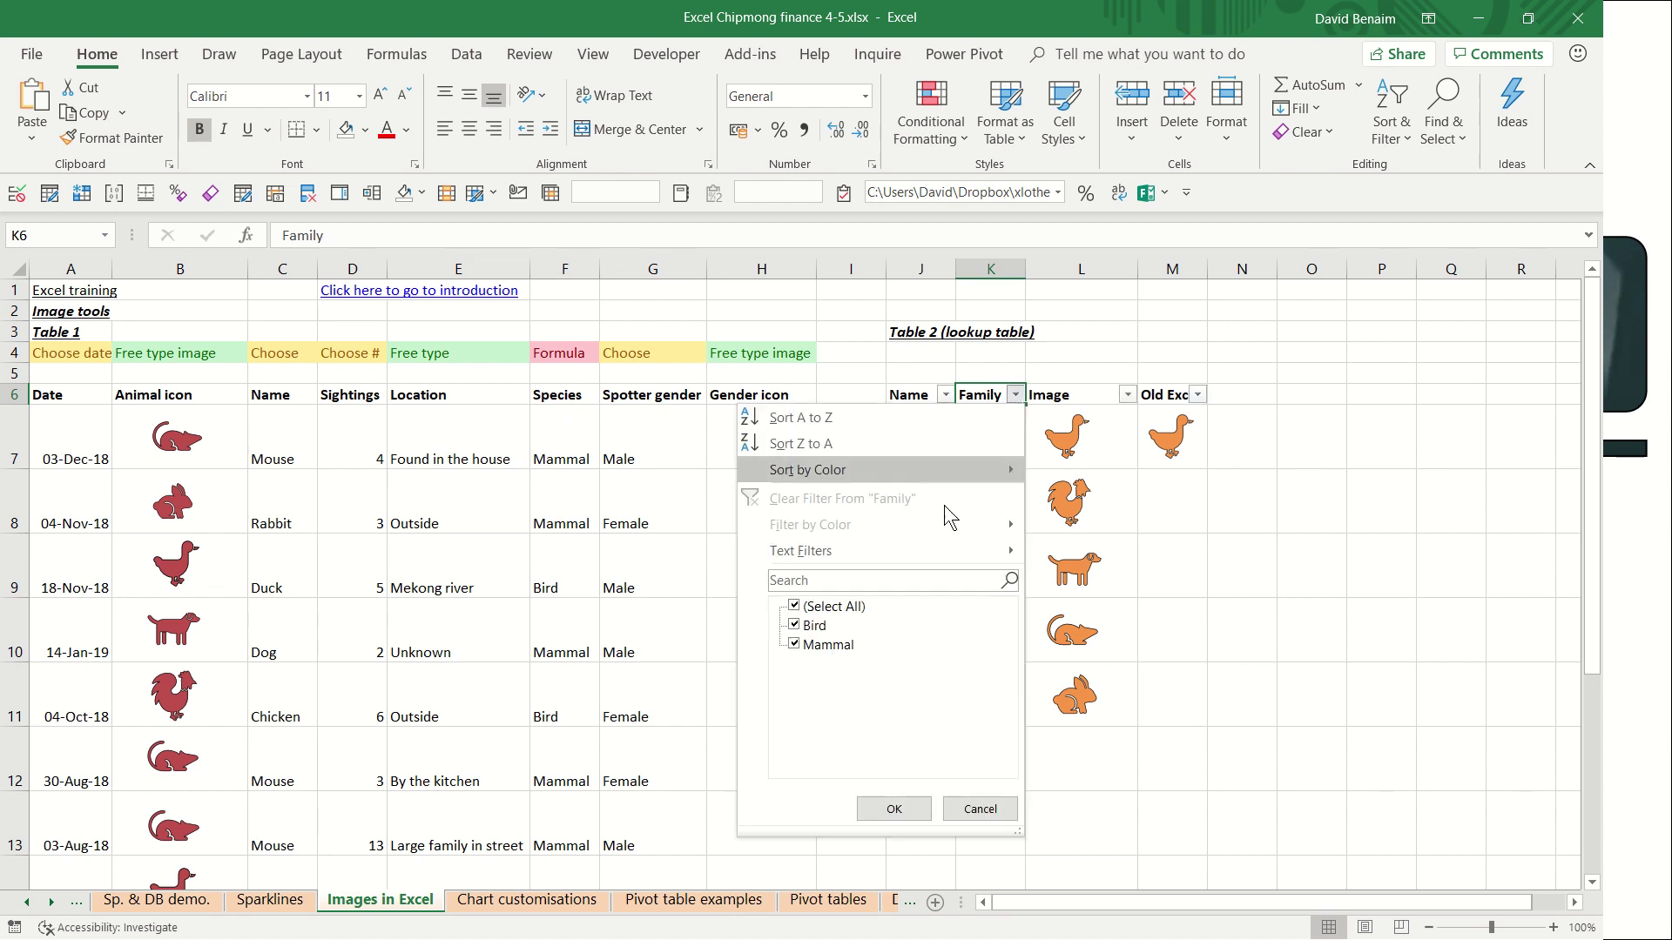
left_click(815, 626)
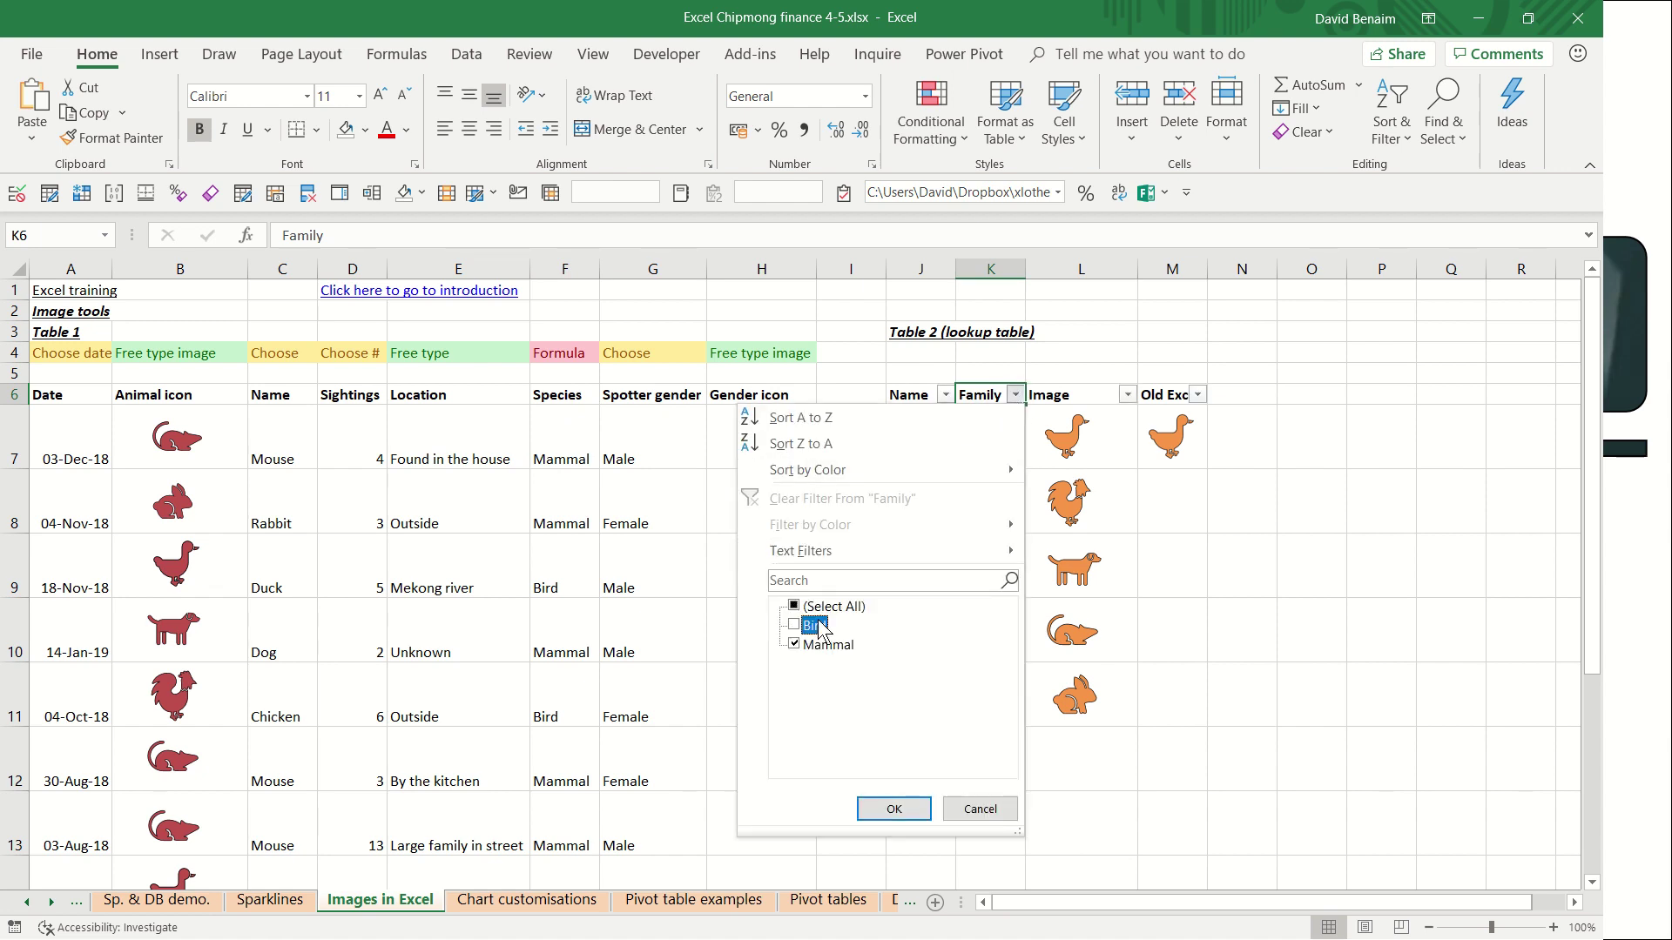
left_click(894, 810)
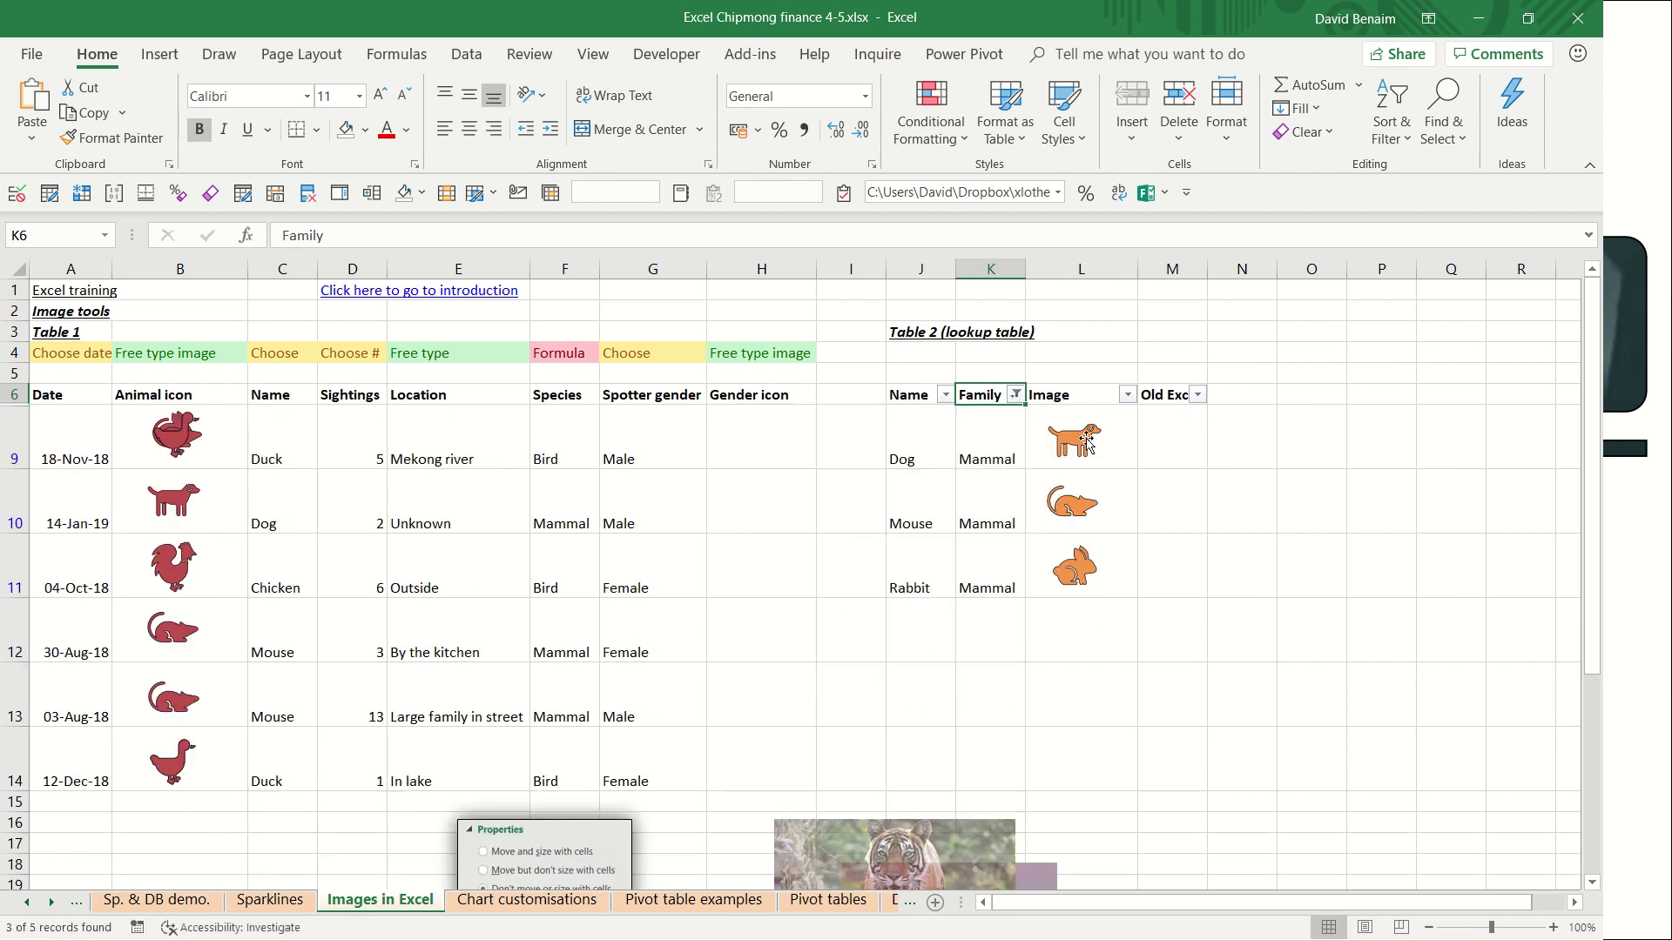
left_click(1086, 441)
left_click(1058, 505)
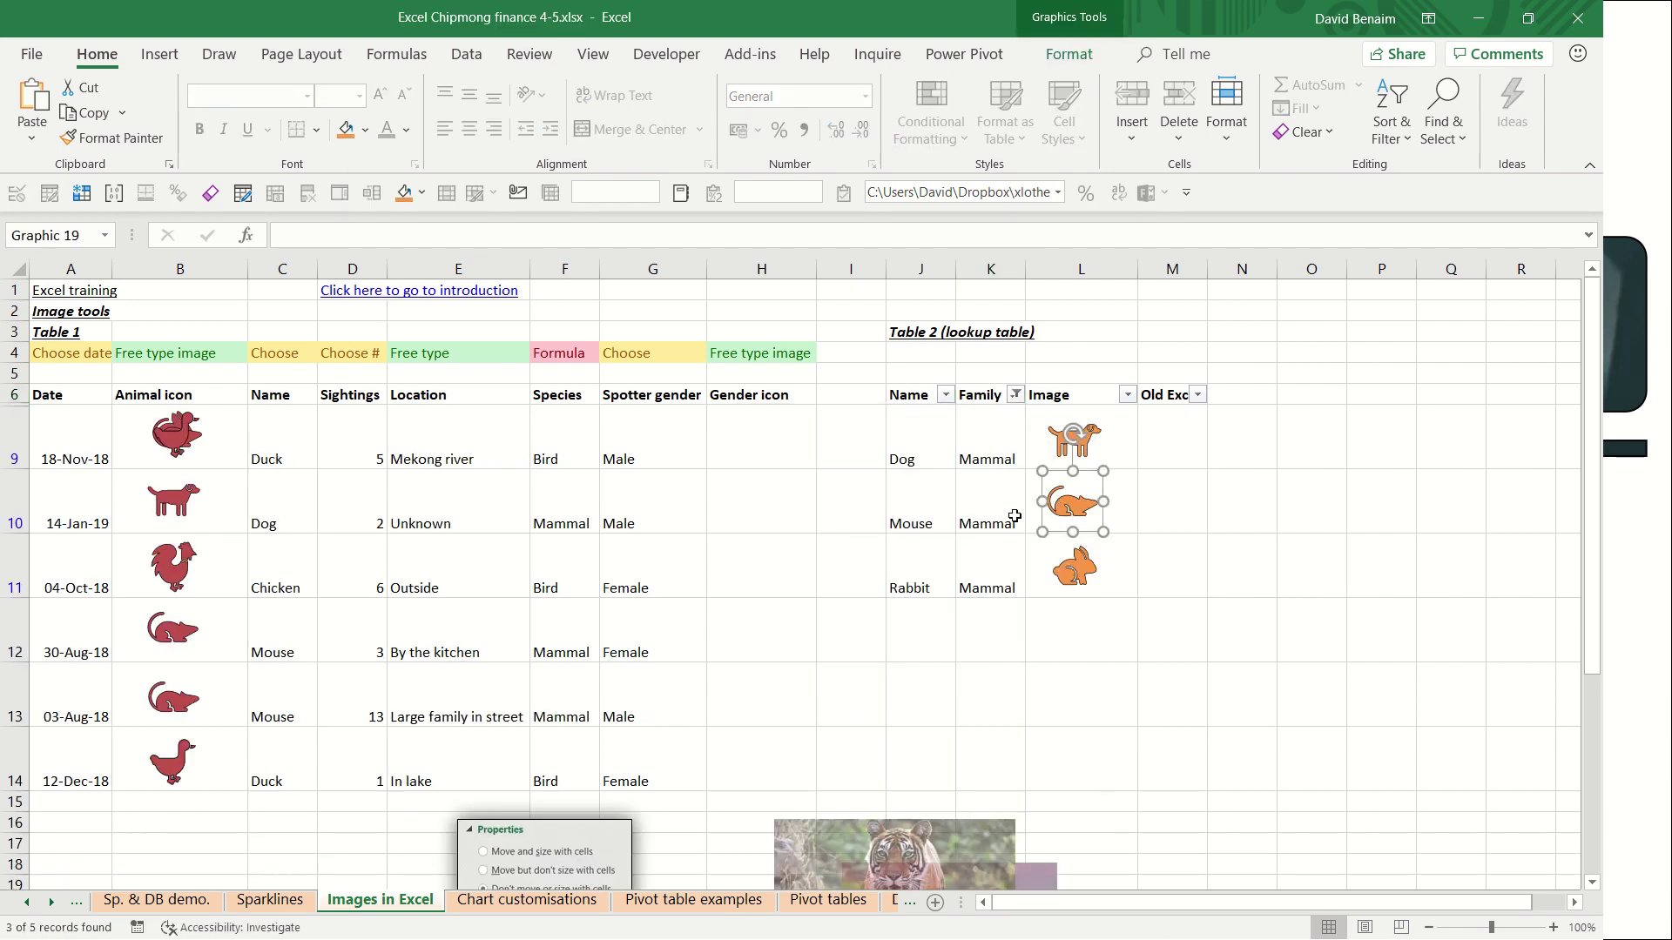
left_click(1077, 568)
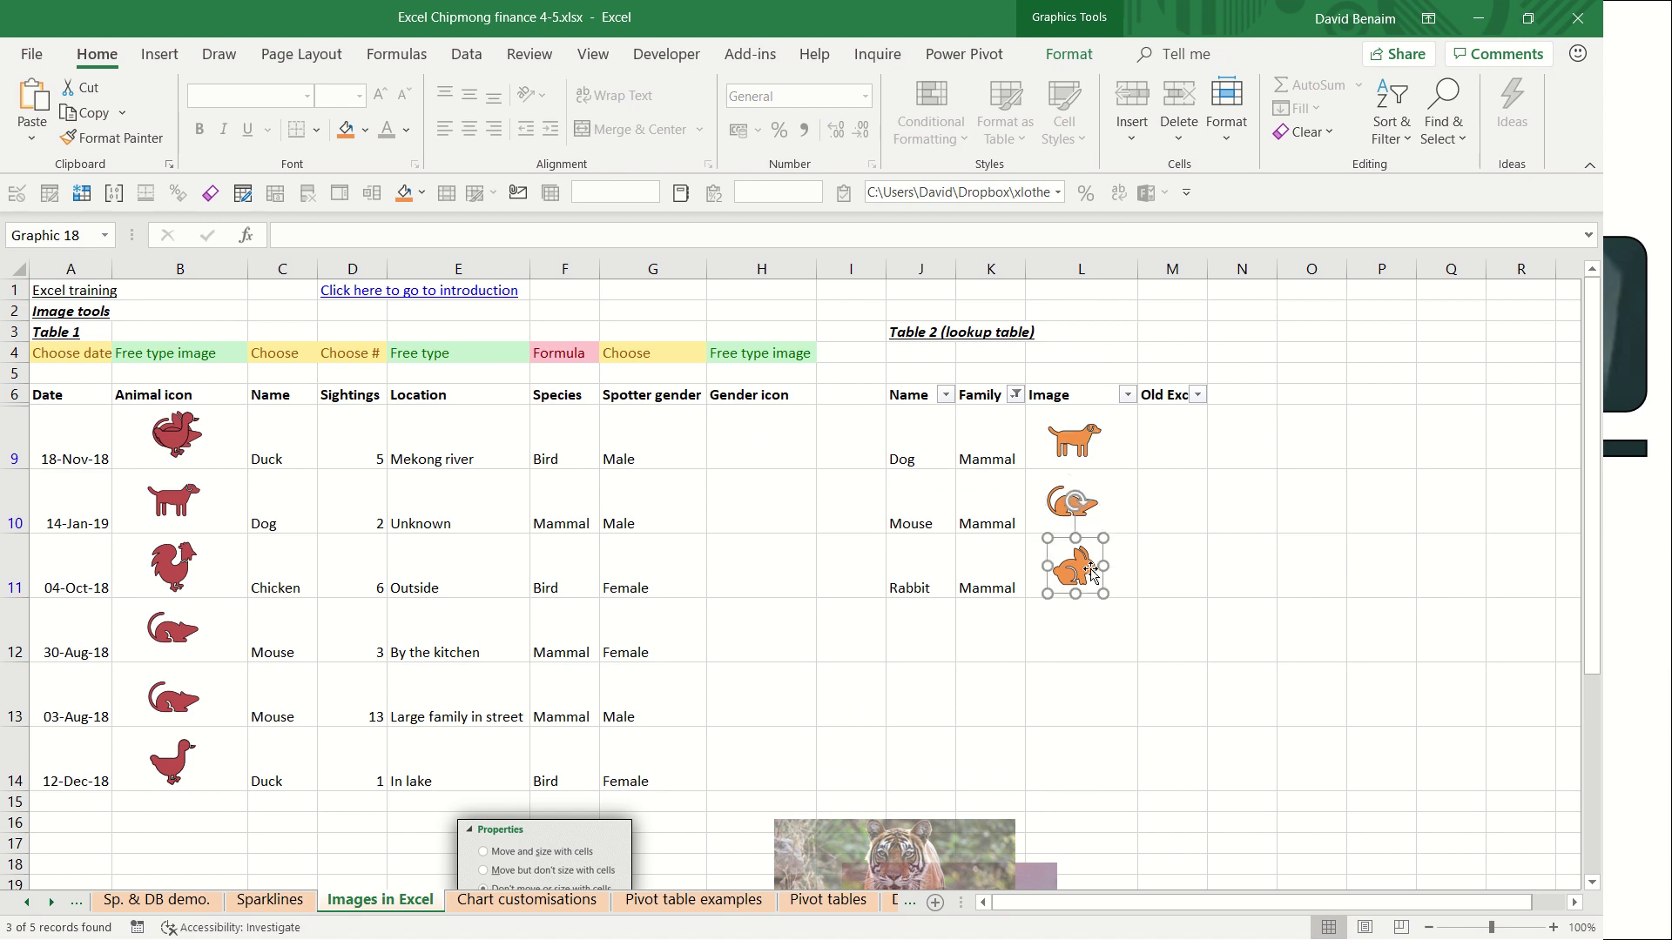
left_click(1002, 492)
key("ctrl+shift+l")
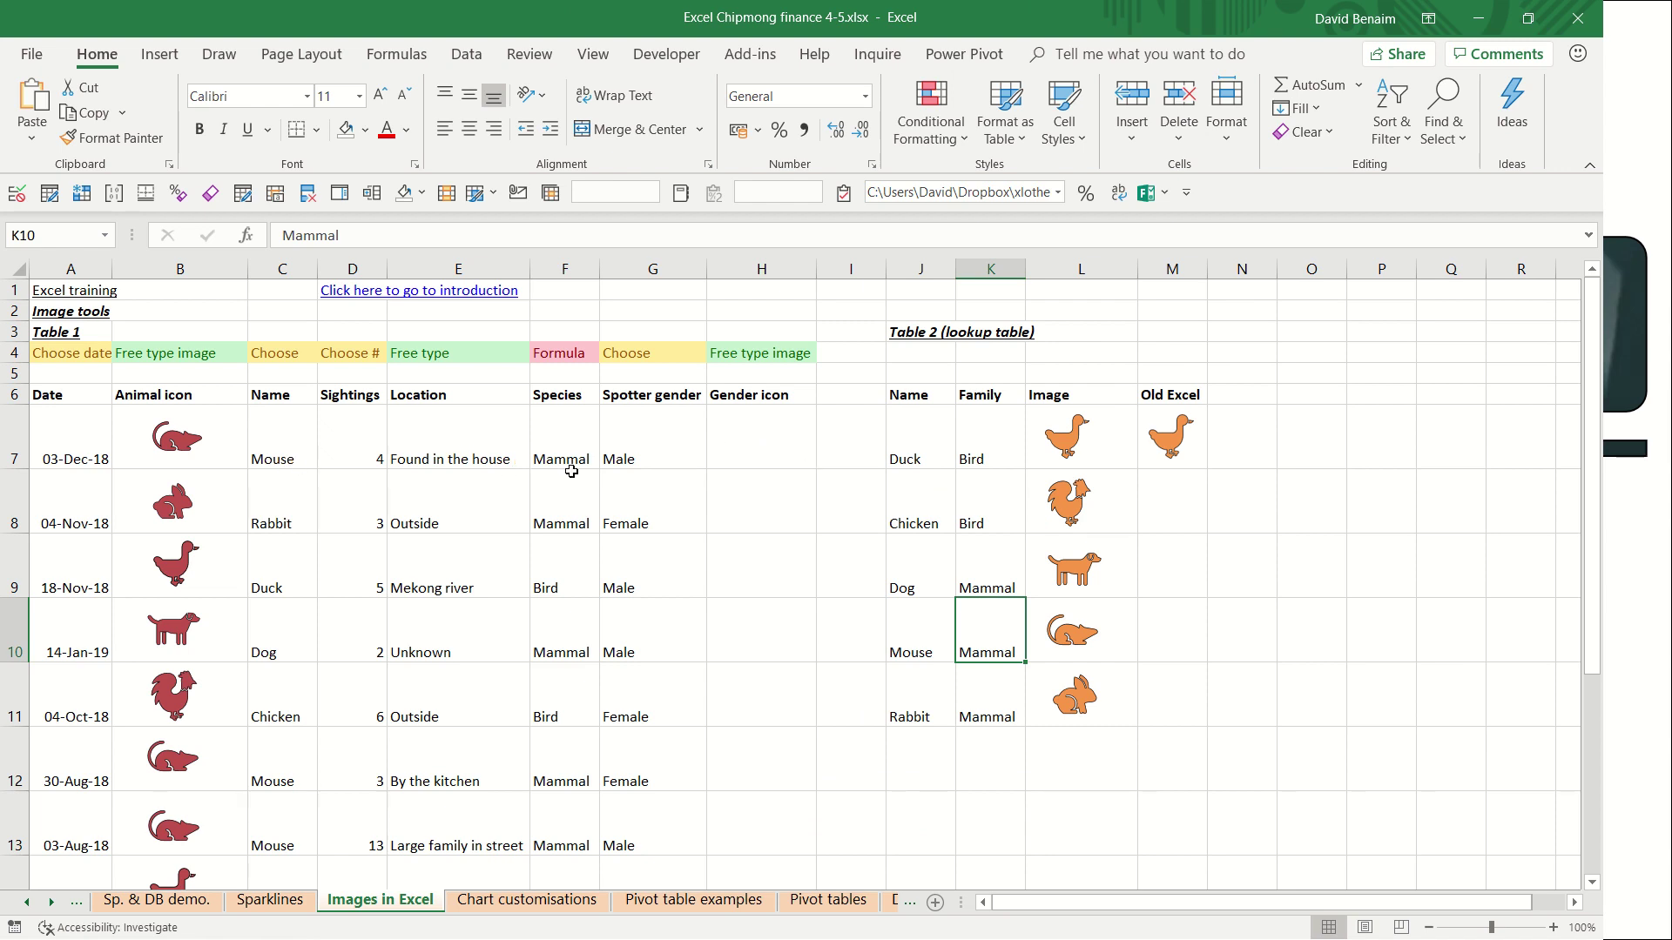
- Select all pictures on the sheet and set their properties to Move and size with cells
left_click(184, 435)
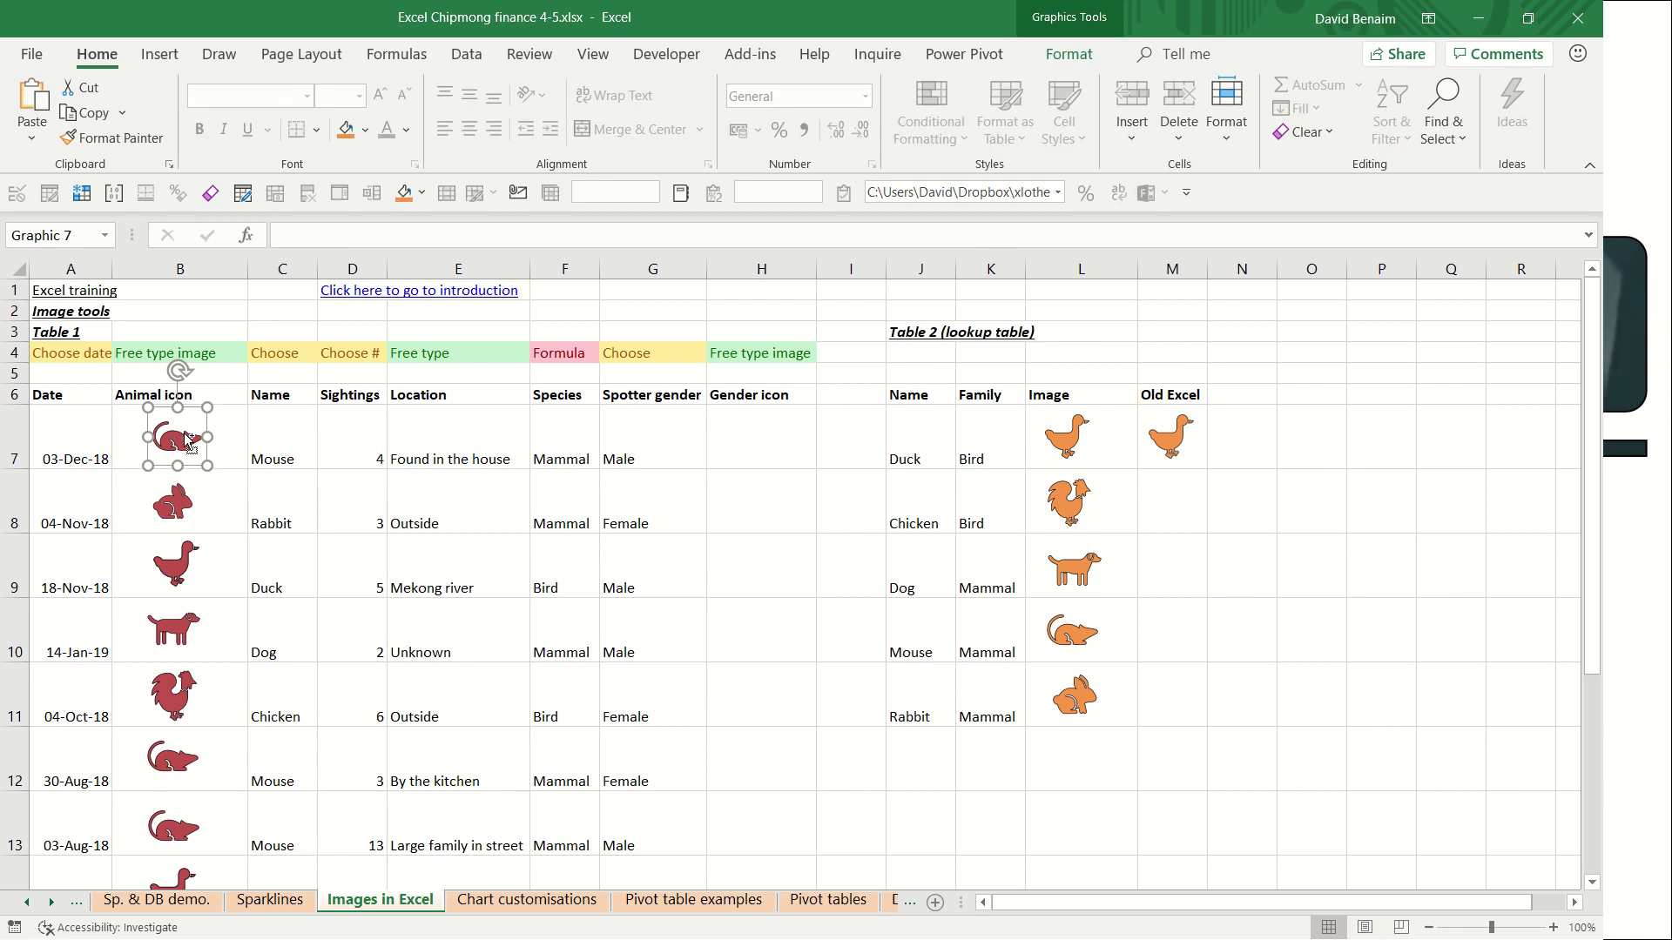
key("ctrl+a")
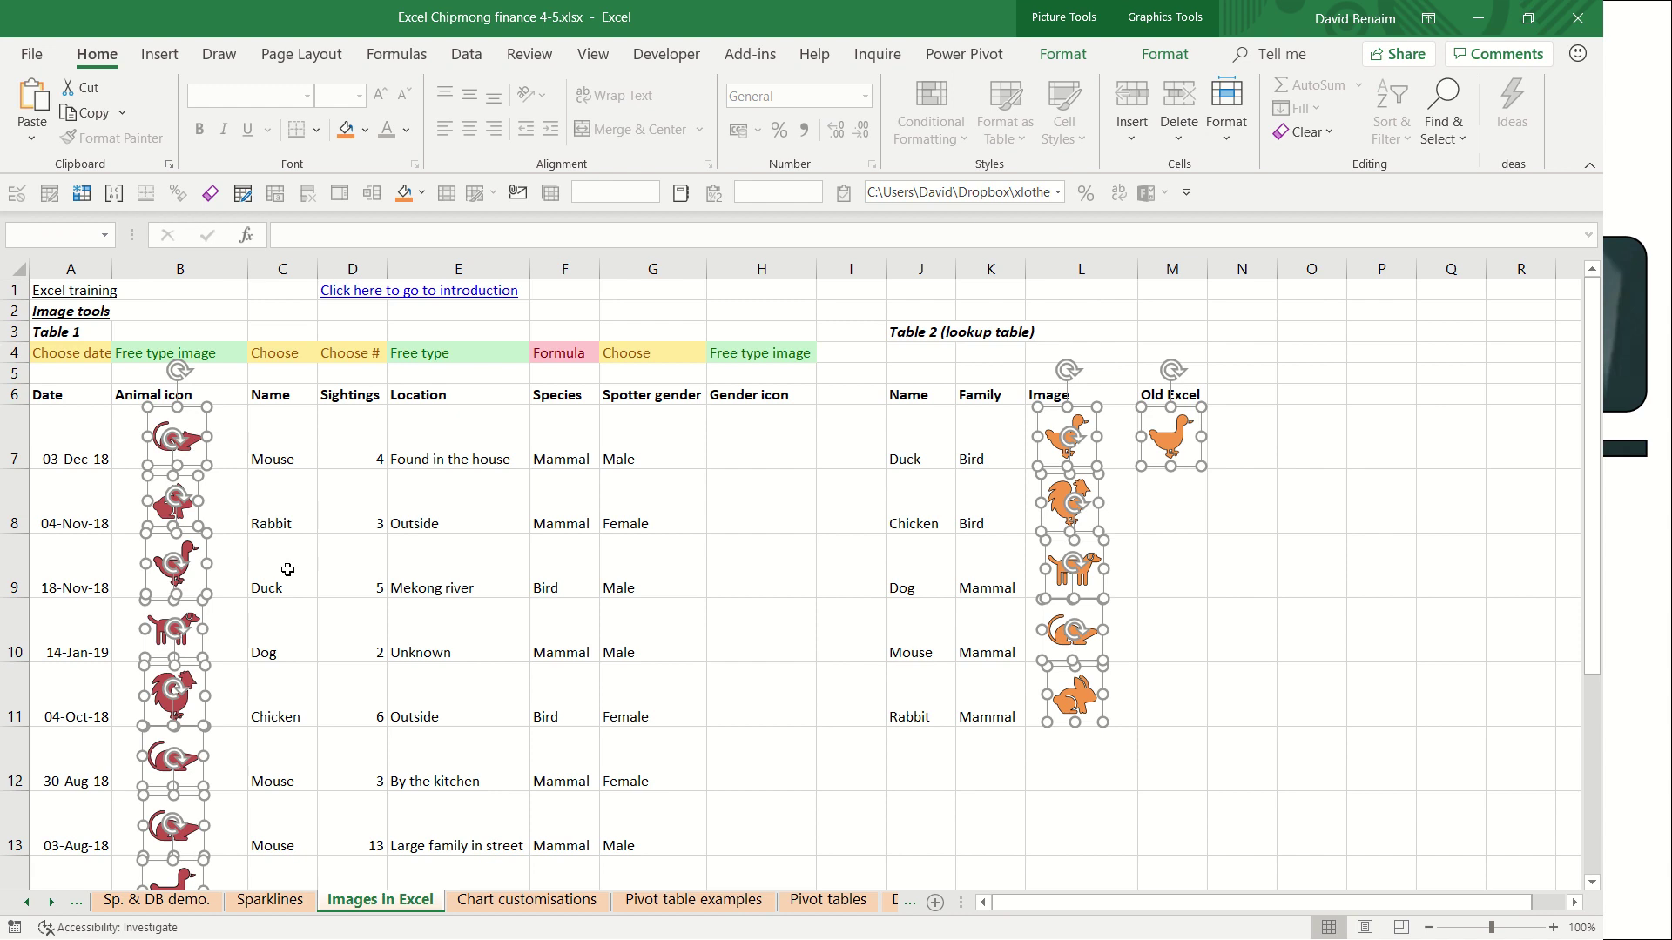
scroll(284, 561, "down", 4)
scroll(288, 570, "up", 4)
right_click(197, 425)
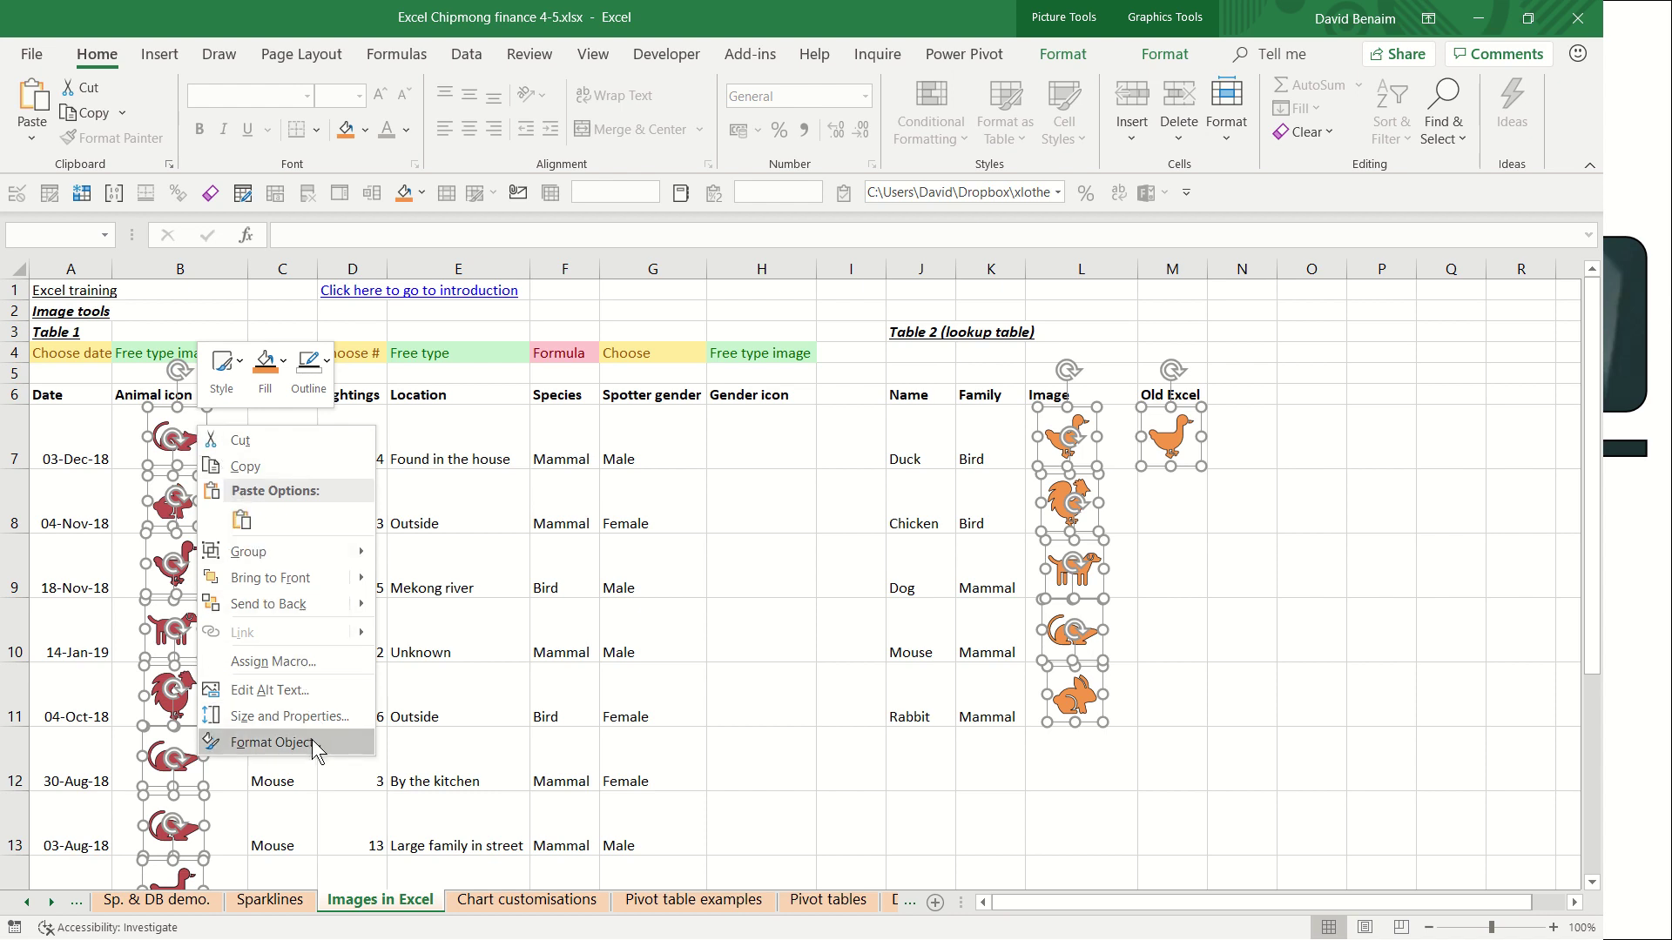
left_click(295, 716)
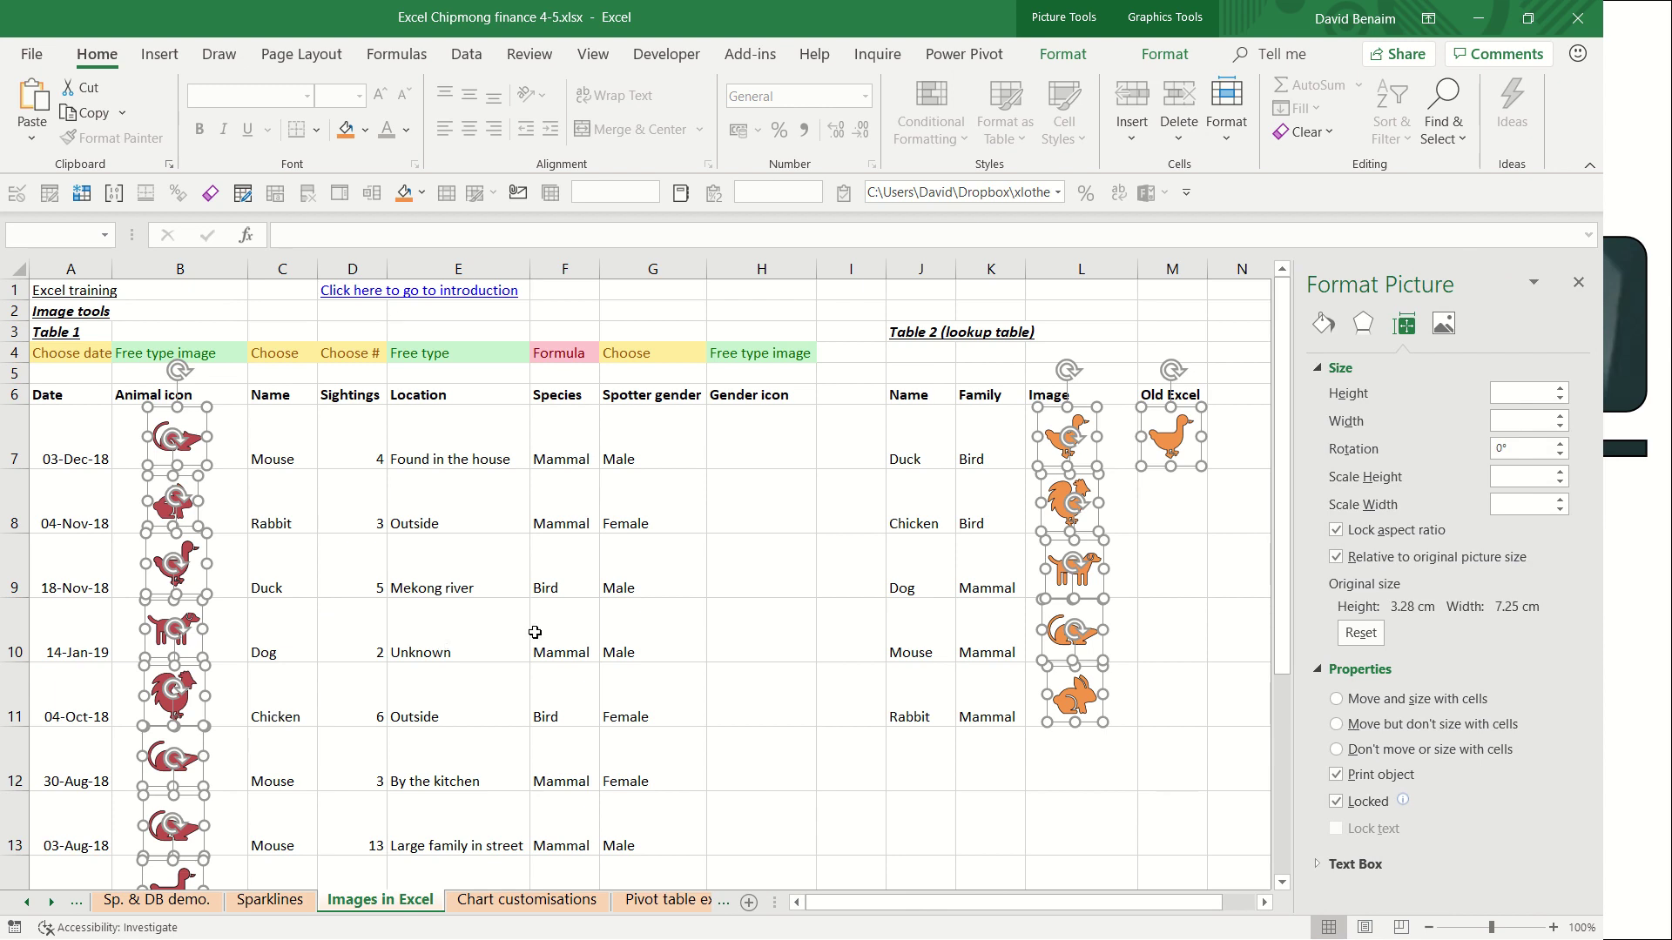
left_click(1337, 699)
- Filter the sightings table's Species column to exclude Bird, showing 5 of 8 Mammal records
left_click(477, 439)
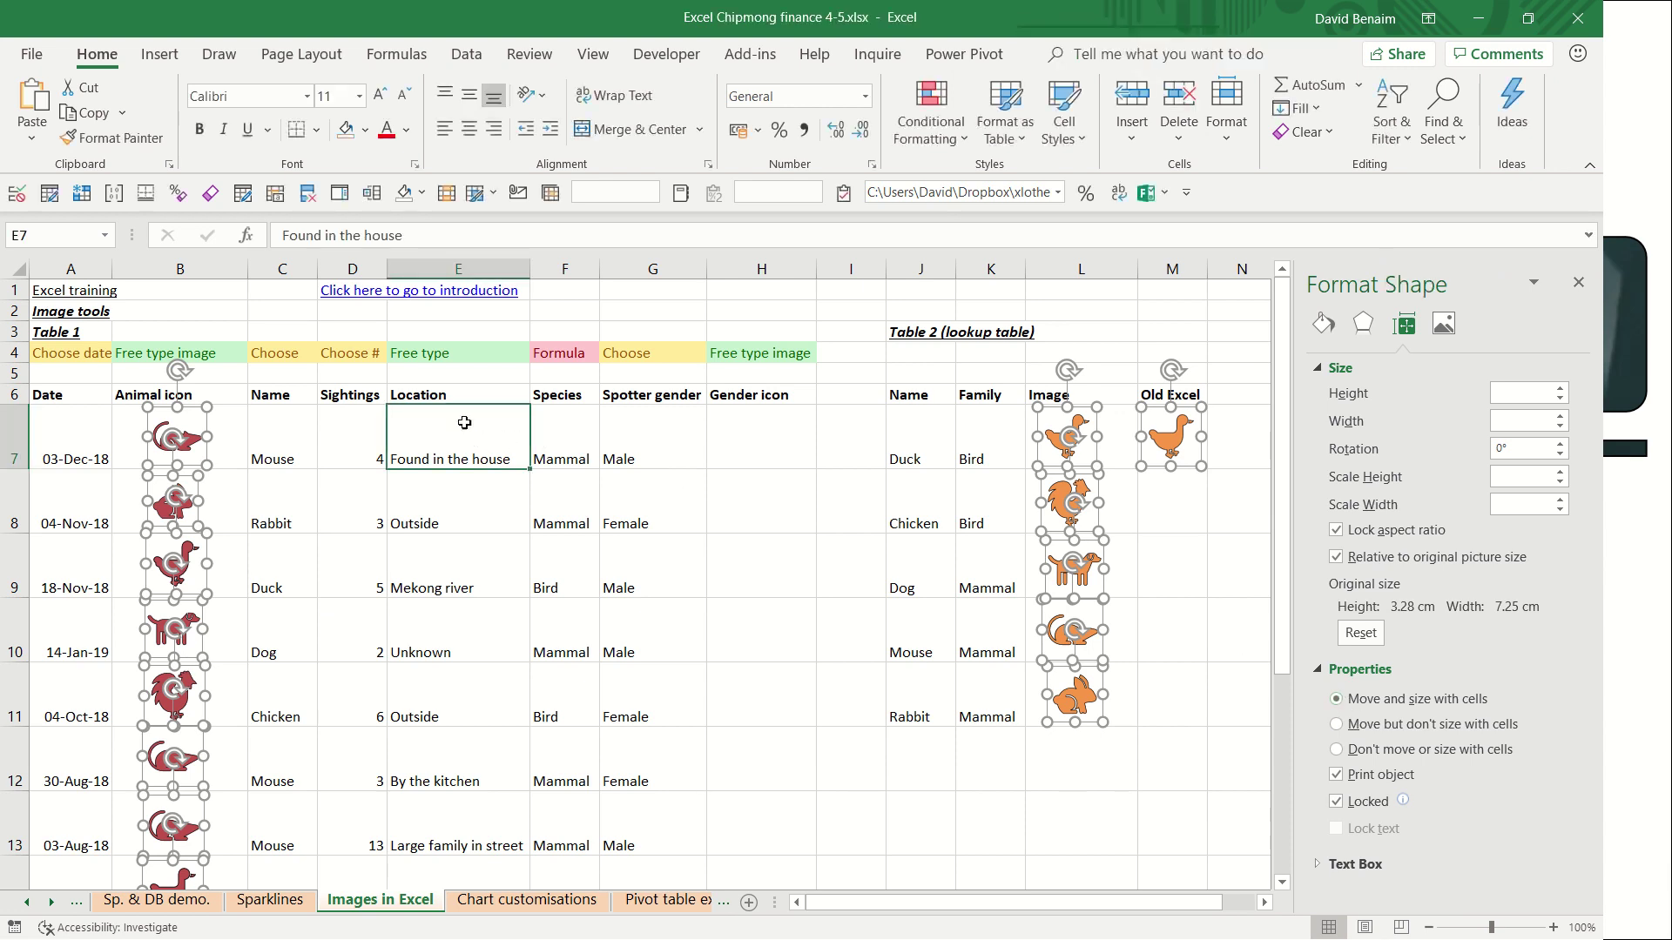
left_click(452, 393)
key("ctrl+shift+l")
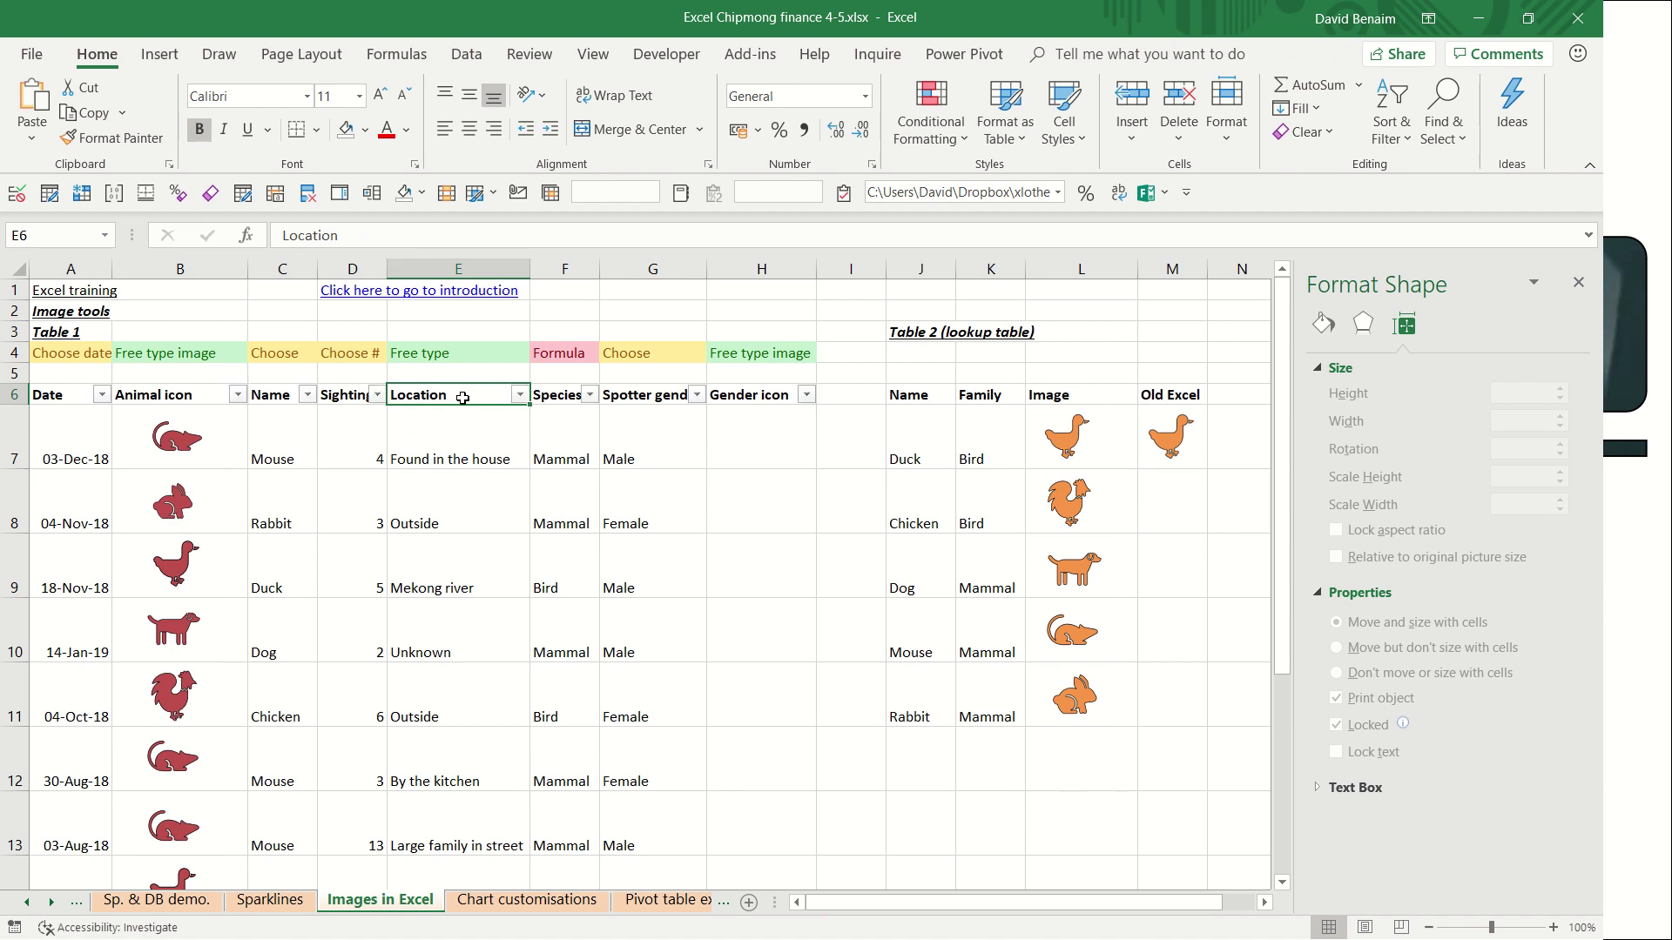
key("Left")
key("Right")
key("Right")
key("alt+Down")
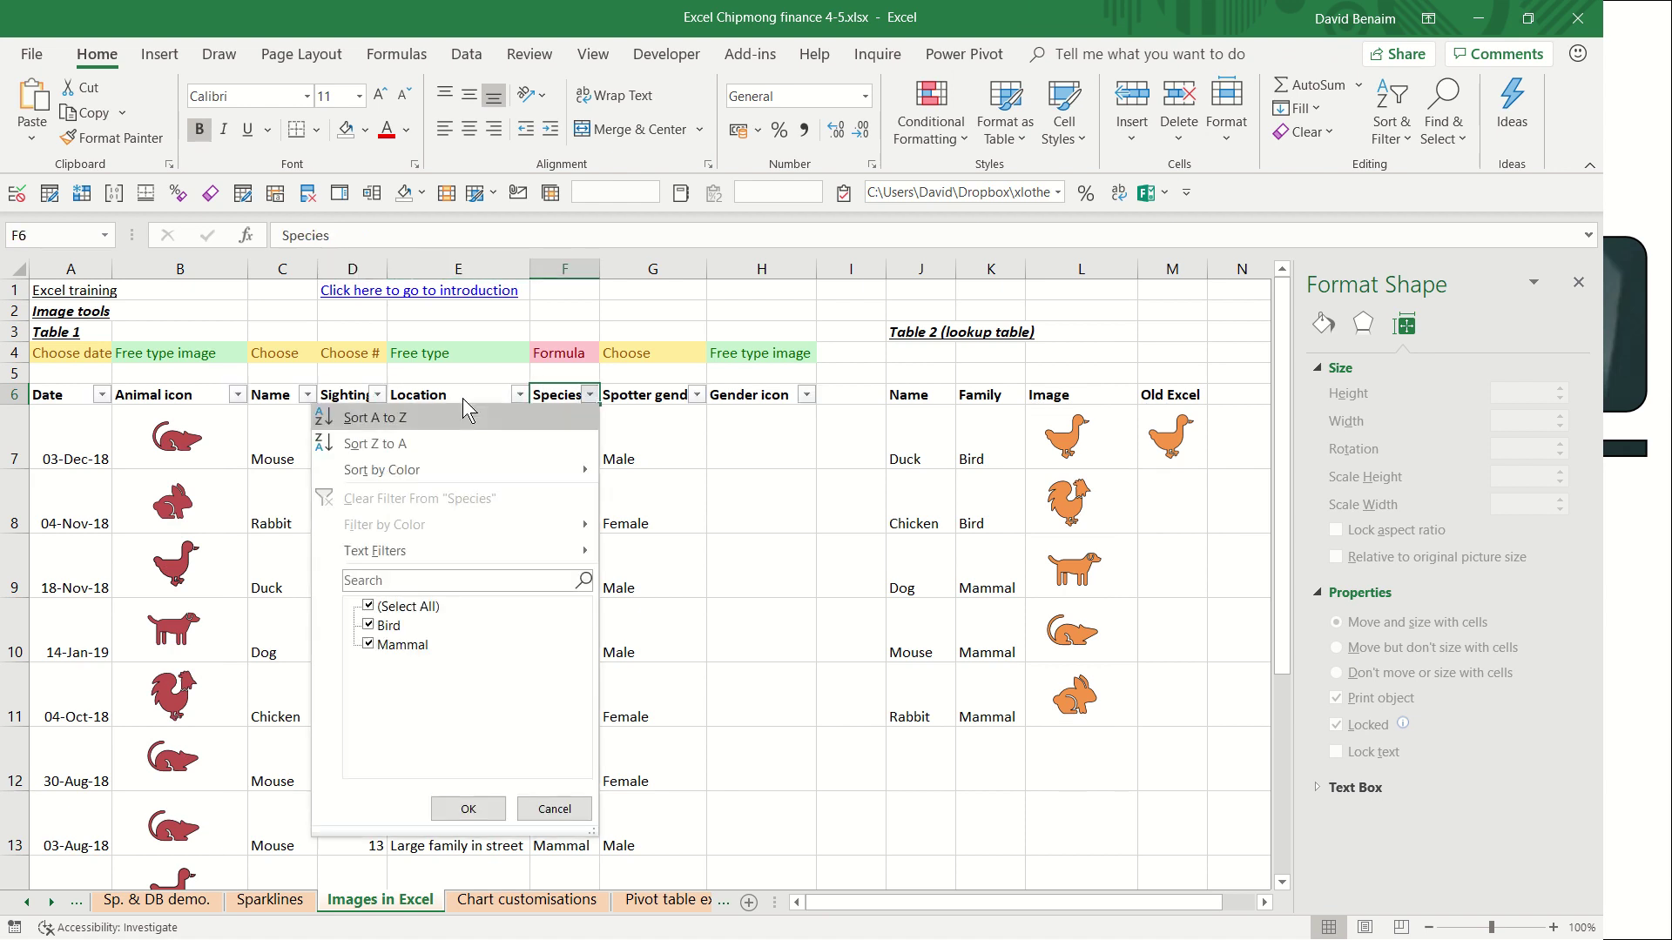
key("Down")
key("space")
key("Return")
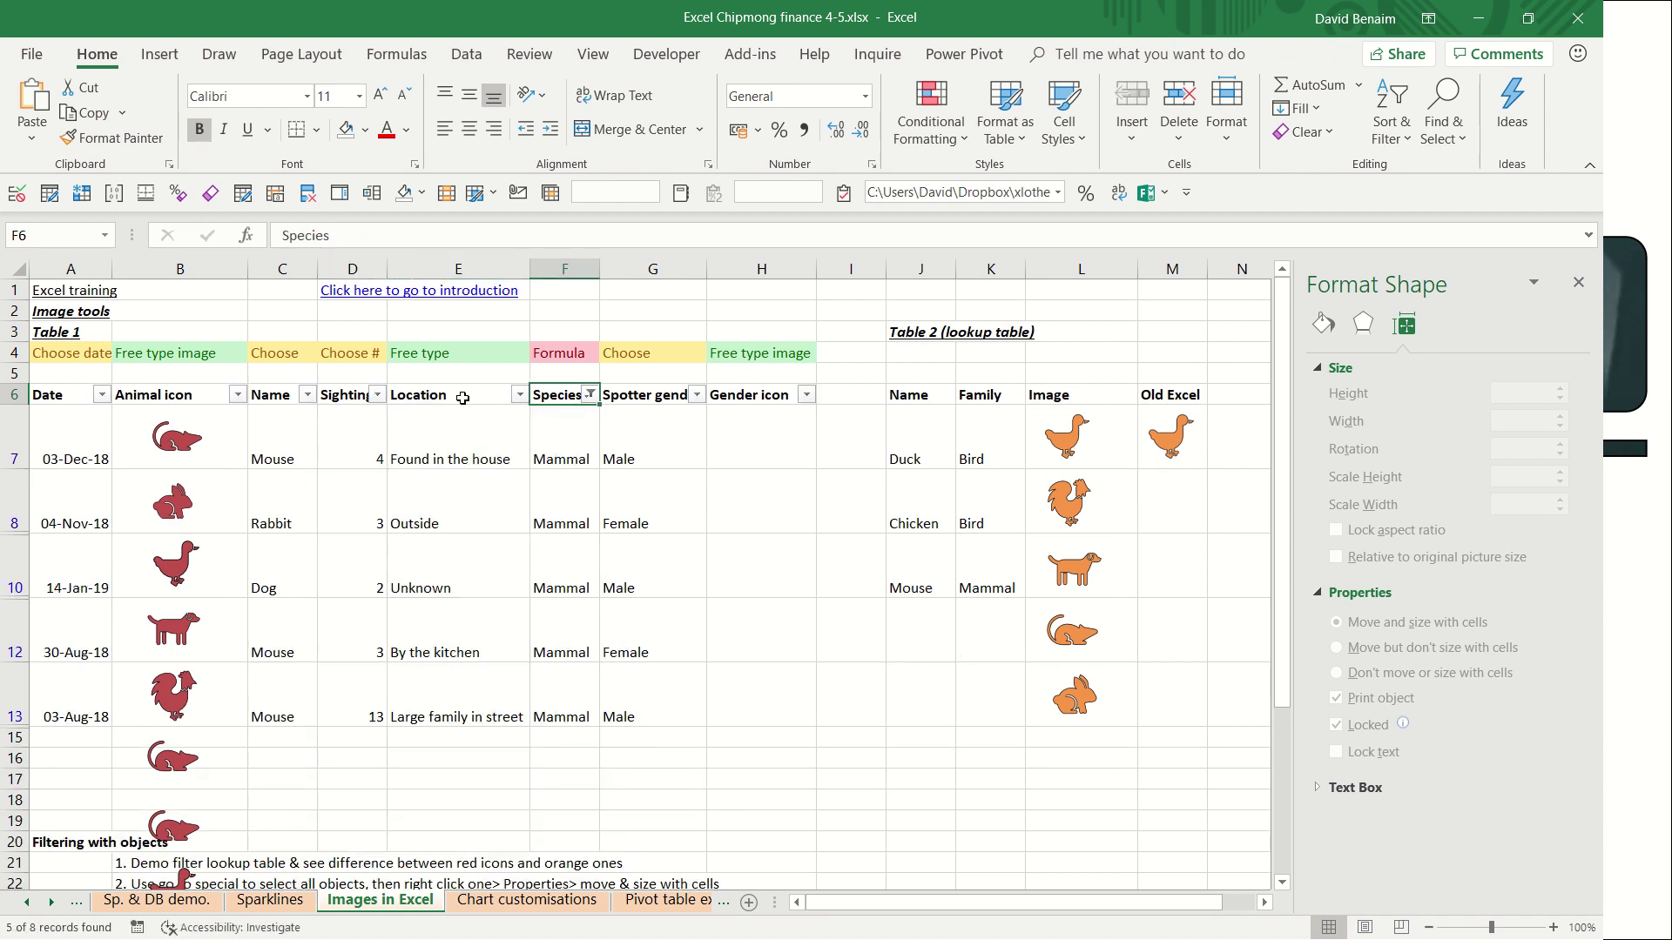
key("Down")
key("Down")
key("Left")
key("Left")
key("Left")
key("Left")
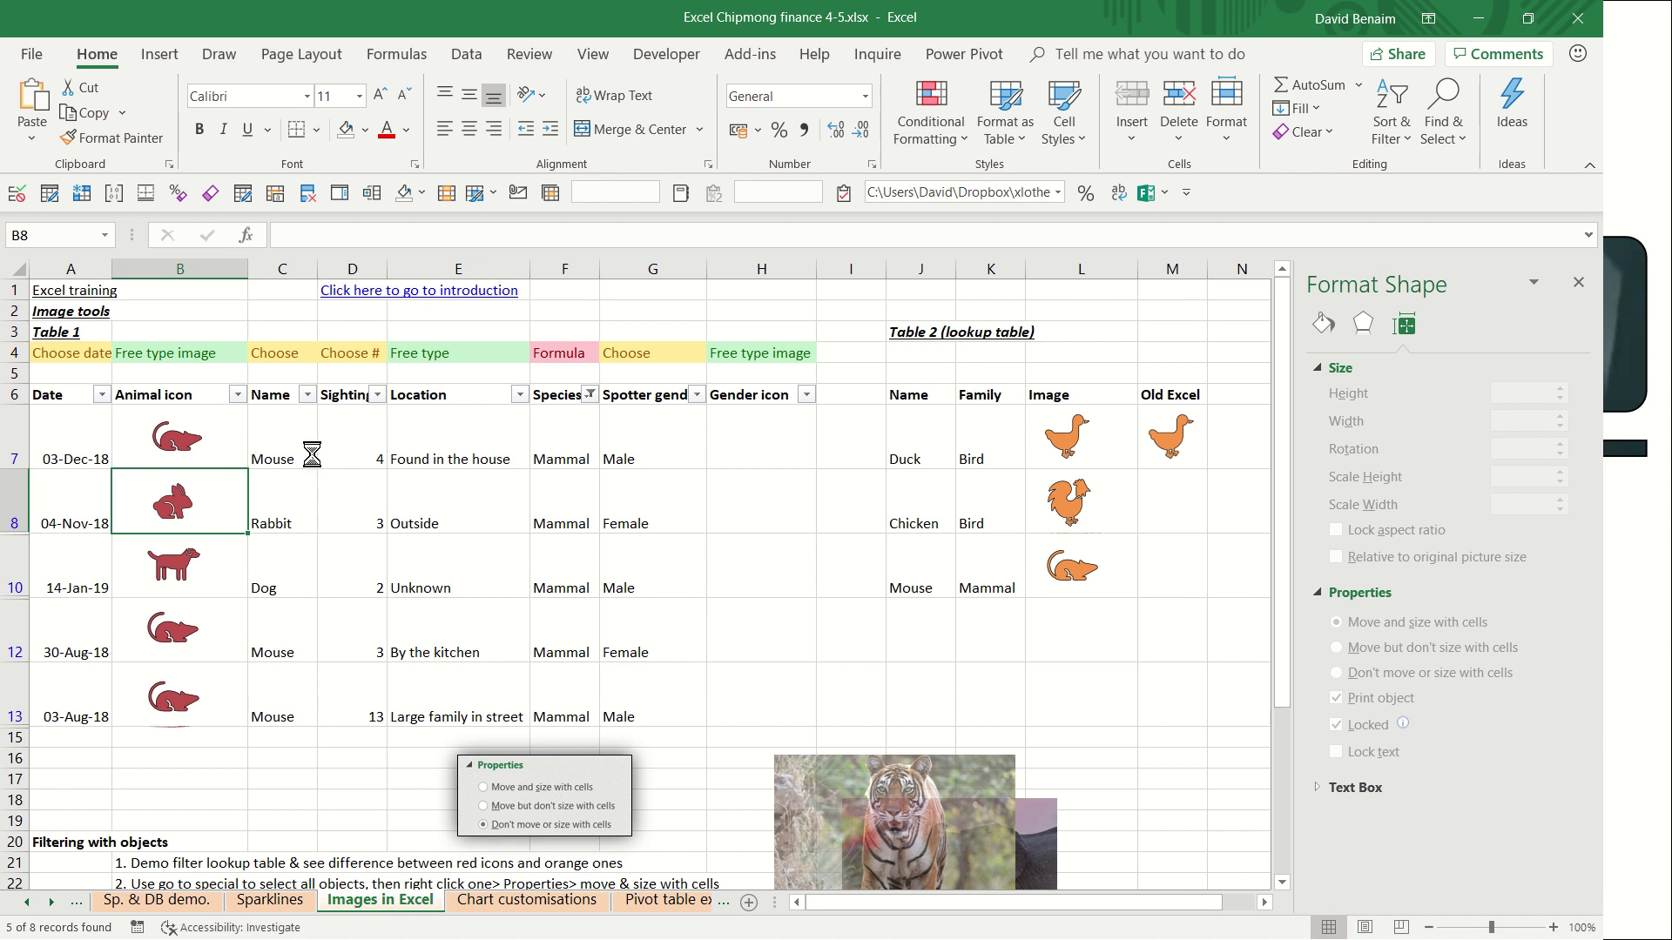
- Remove the sightings filter and enlarge the rabbit icon in B8 to about 1.57 cm
key("ctrl+shift+l")
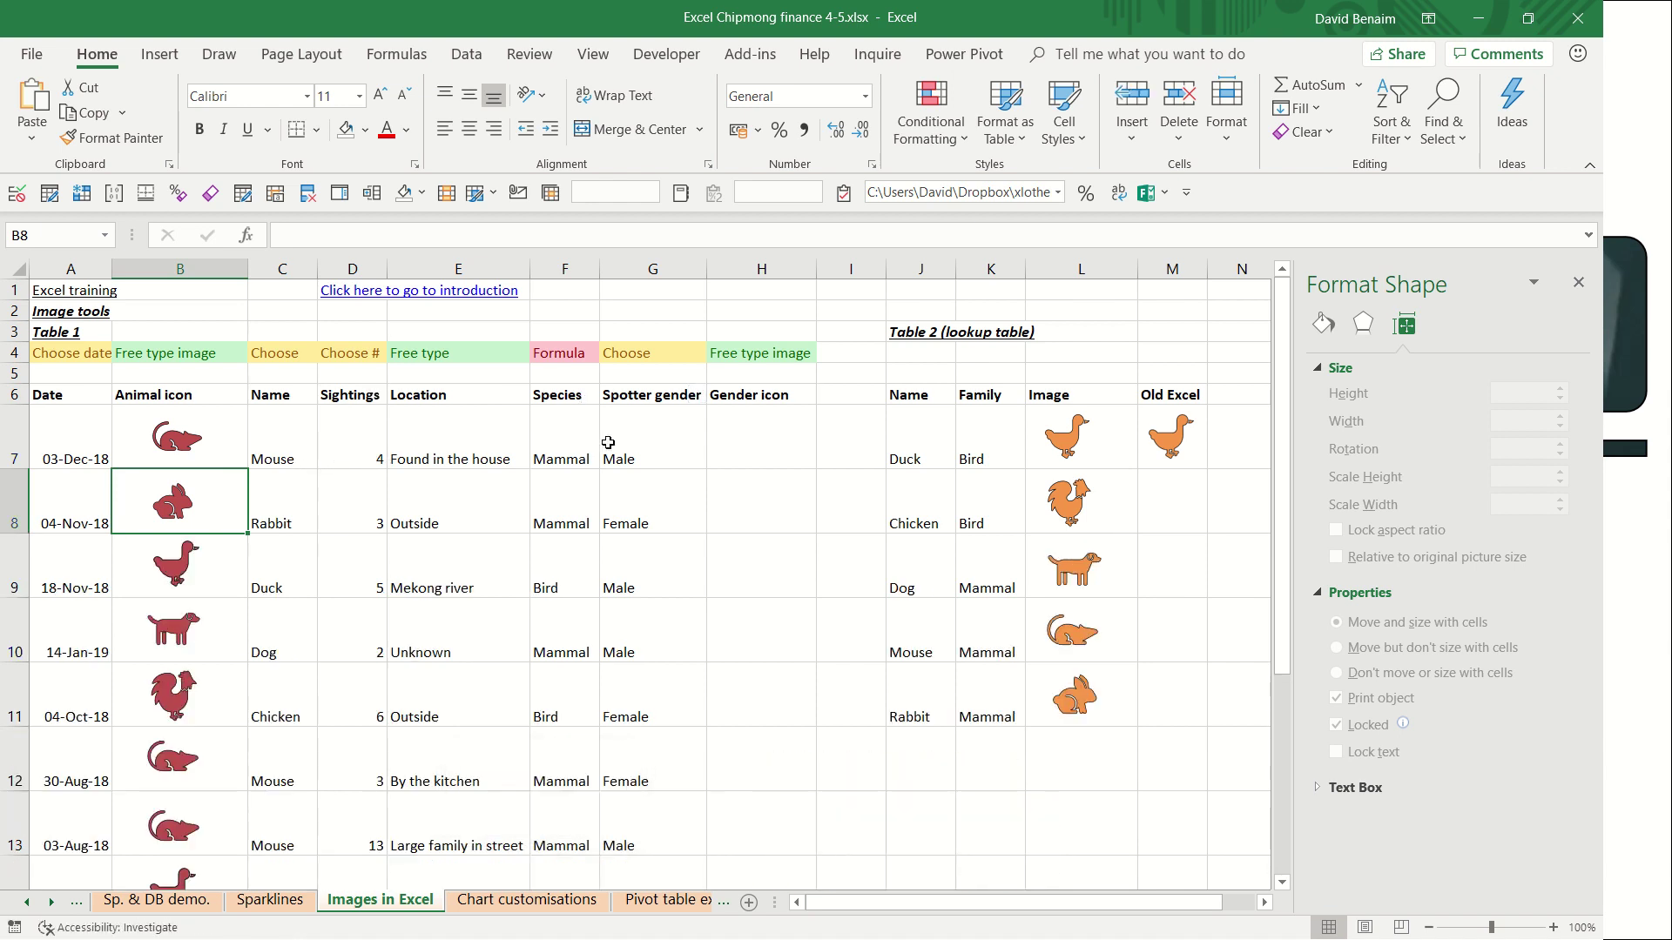
left_click(168, 505)
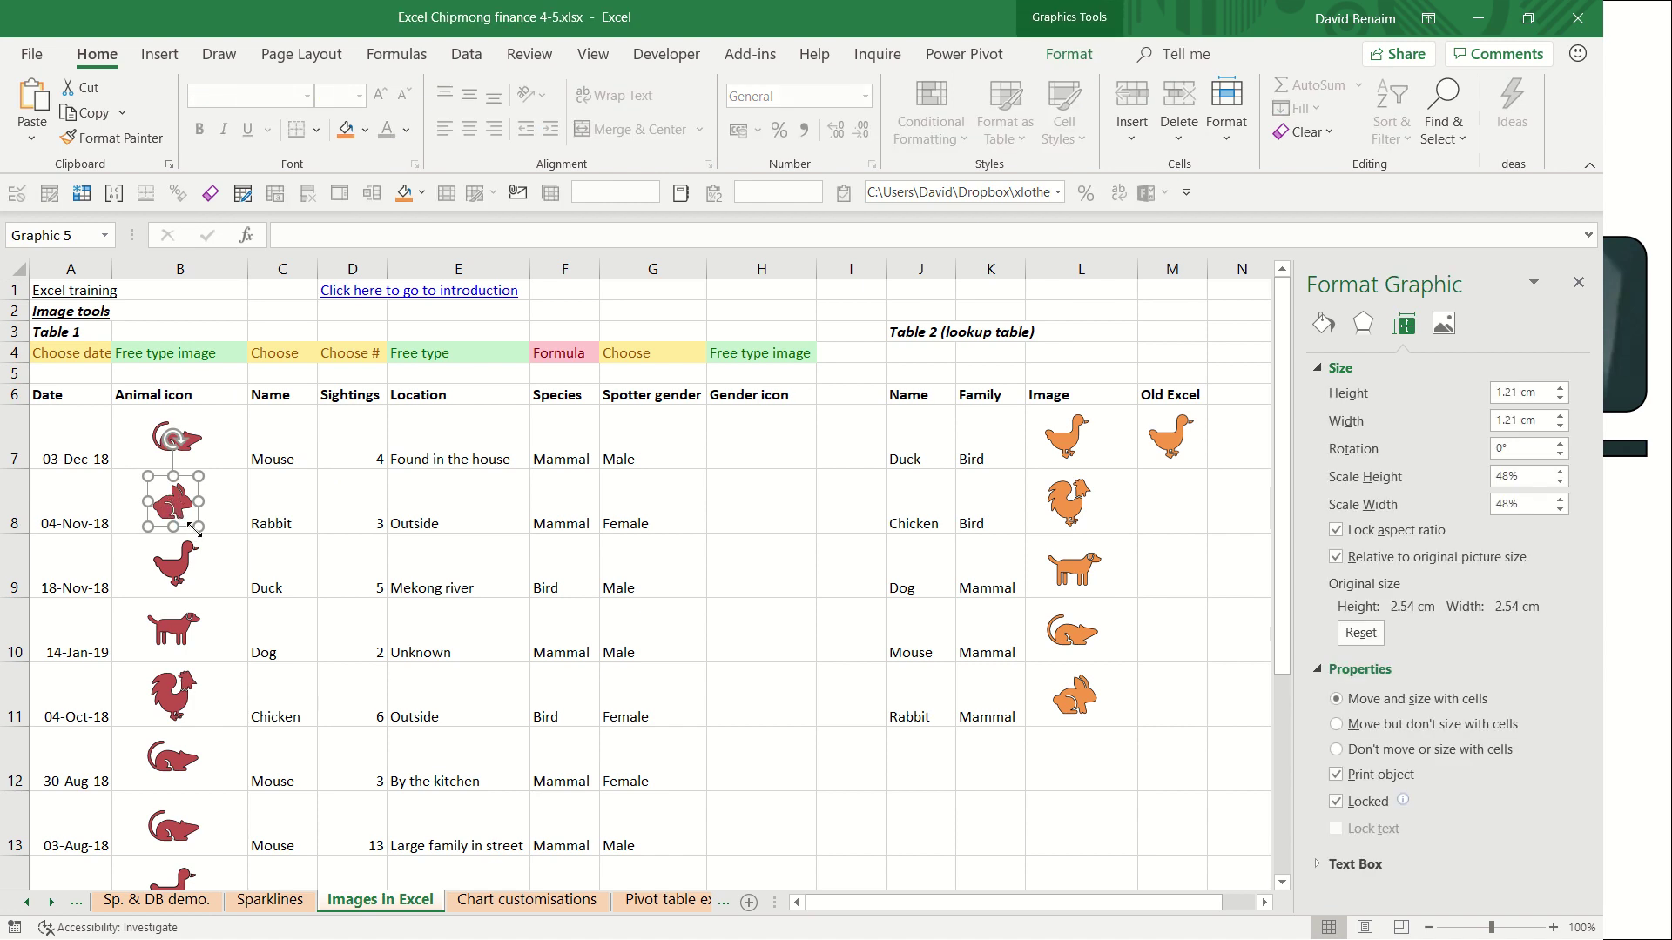
left_click_drag(199, 528, 213, 542)
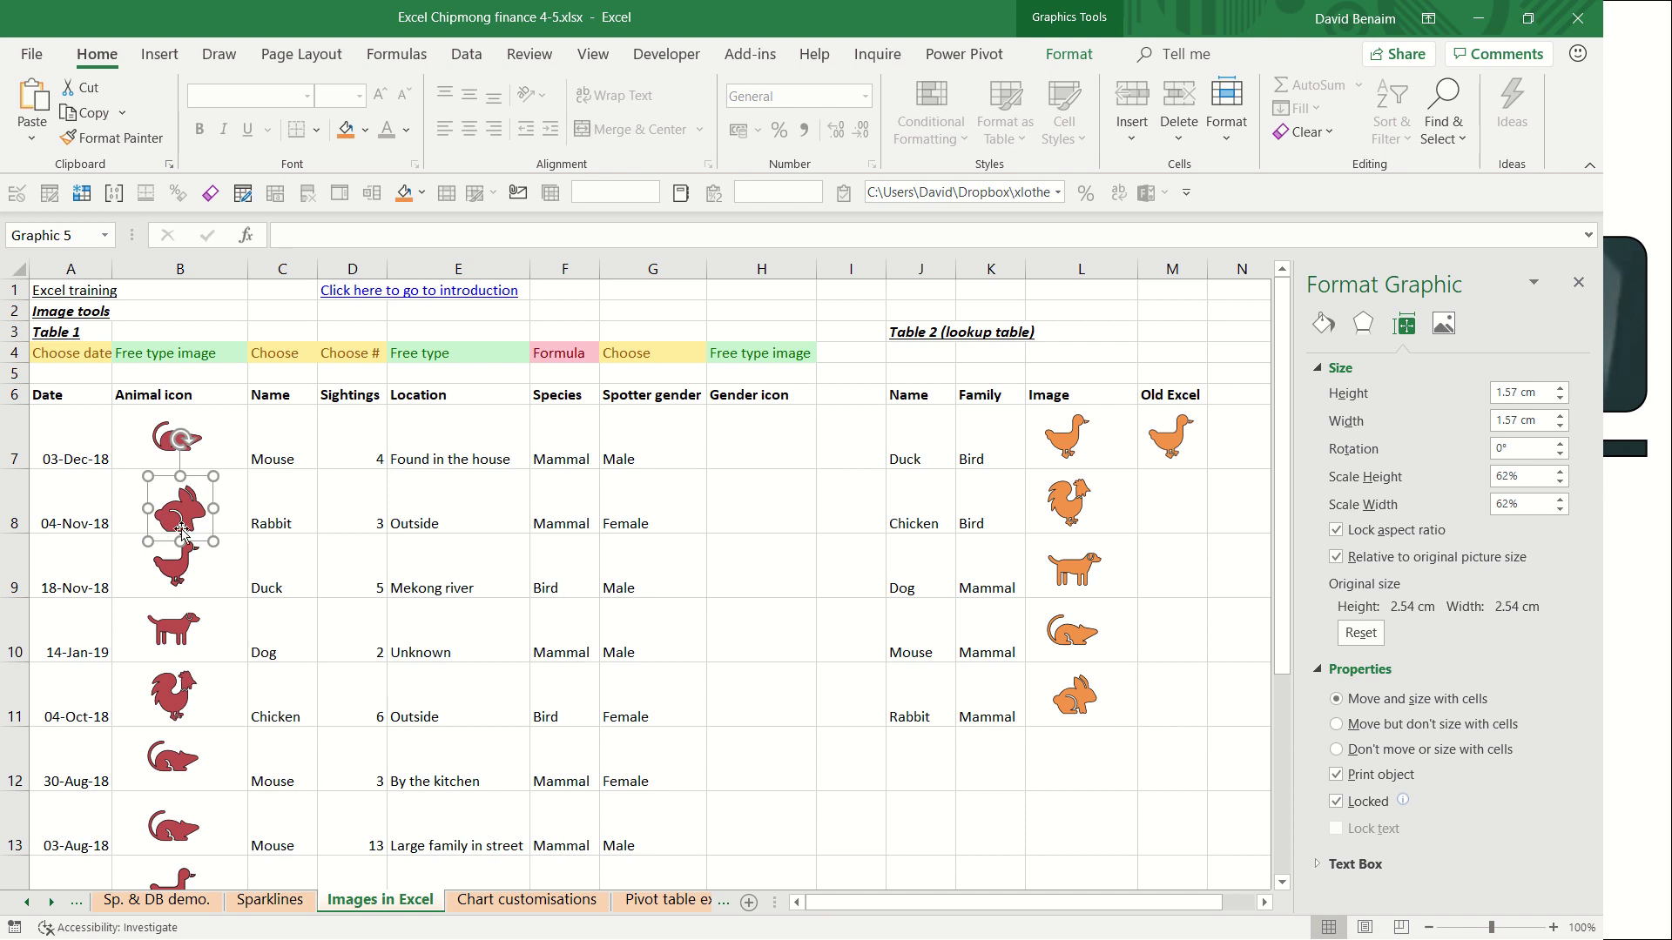
- Filter the Species column to show only Mammal rows
left_click(486, 403)
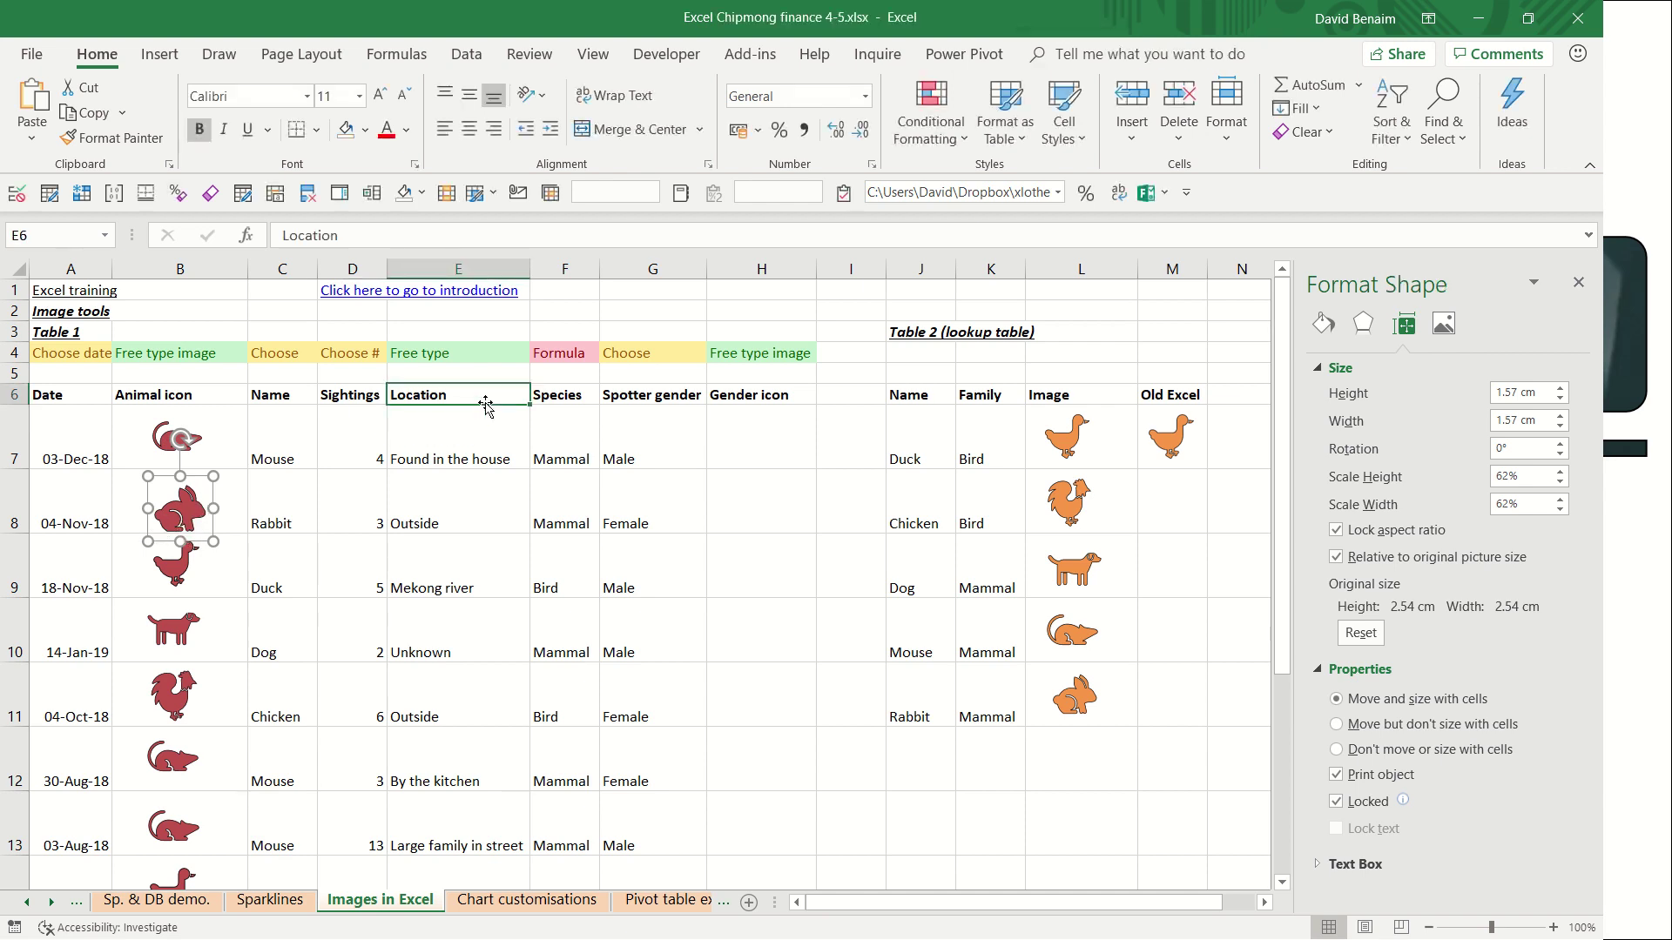
key("Right")
key("Right")
key("Left")
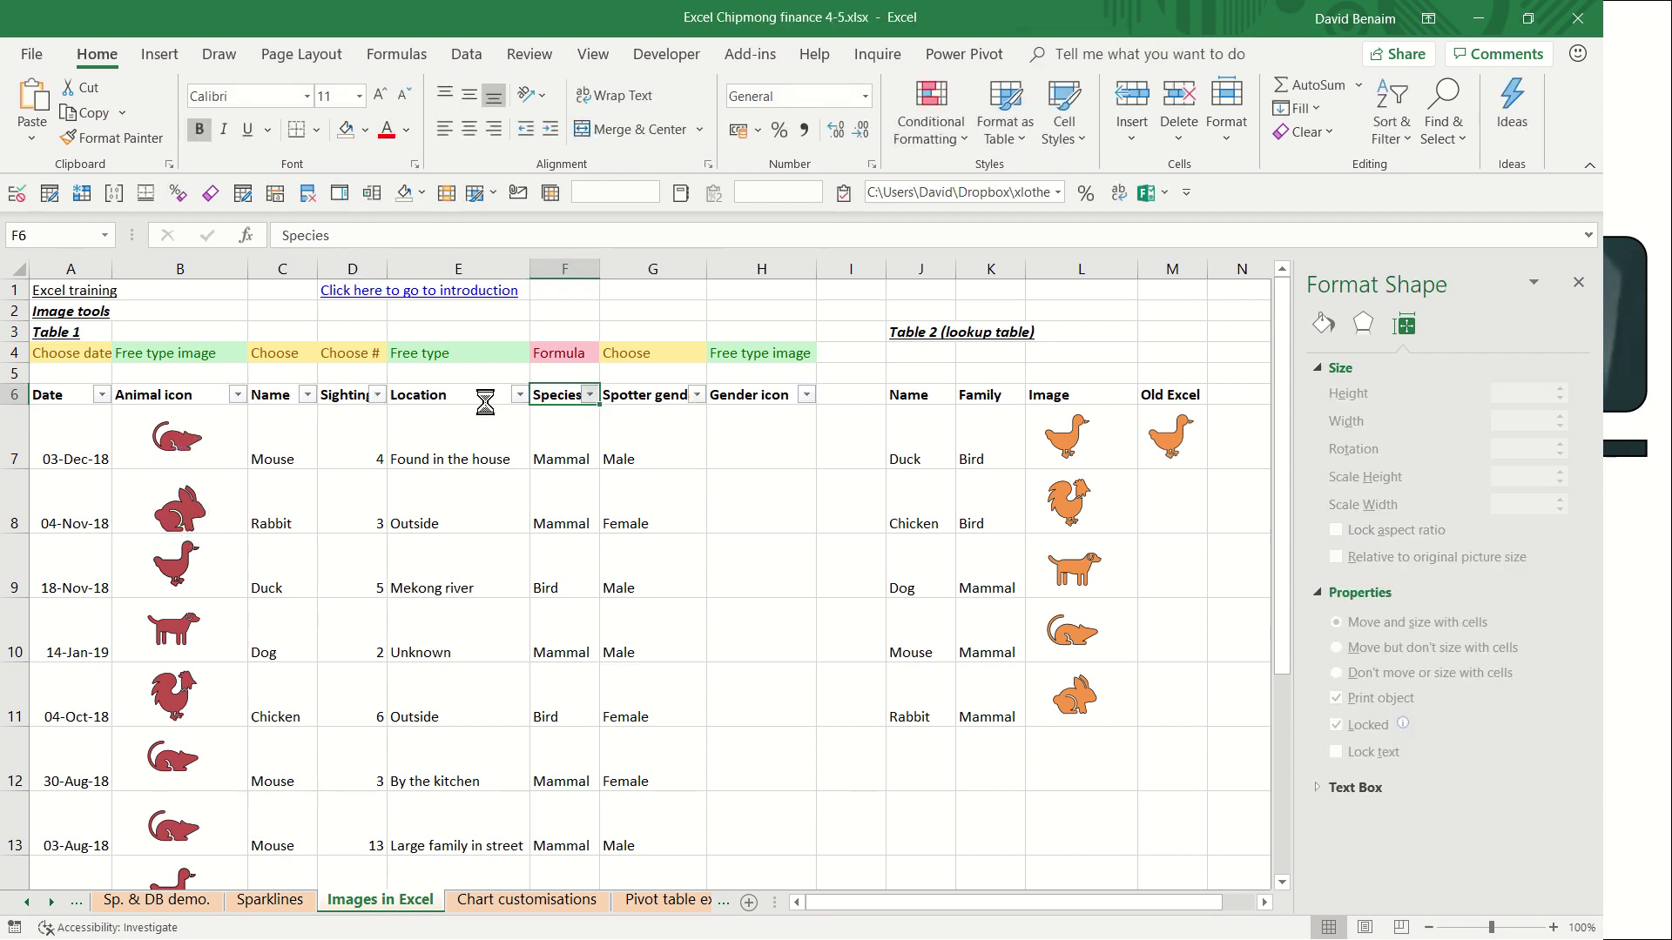
key("alt+Down")
key("Down")
key("Down")
key("Down")
key("Down")
key("Down")
key("Down")
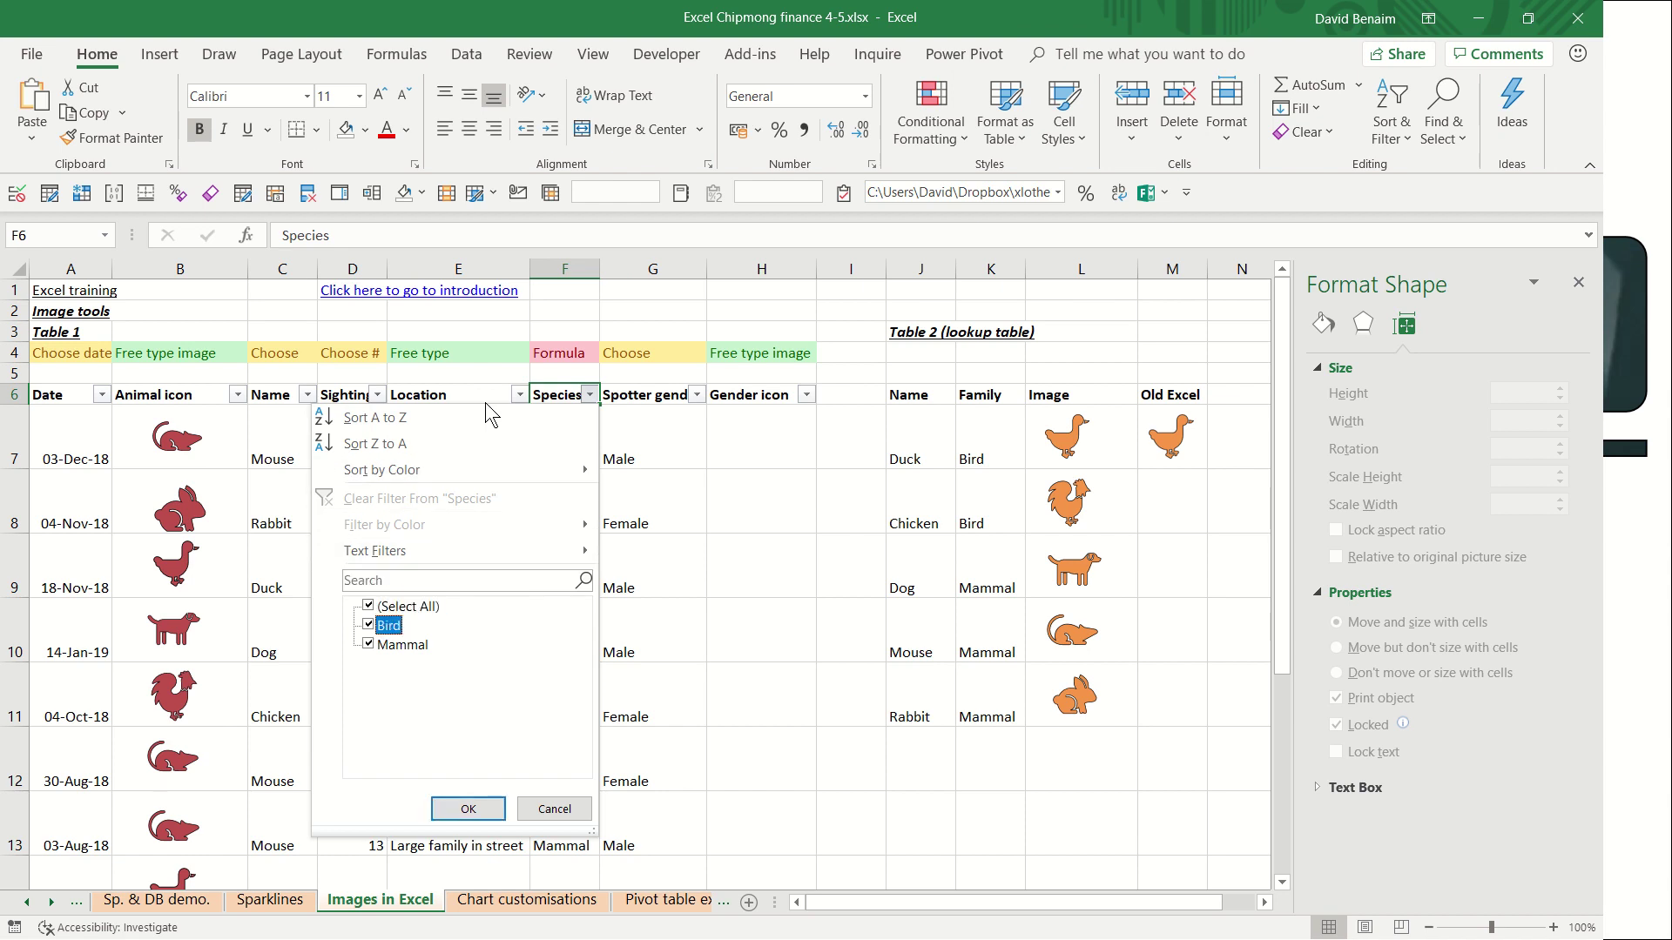
key("Return")
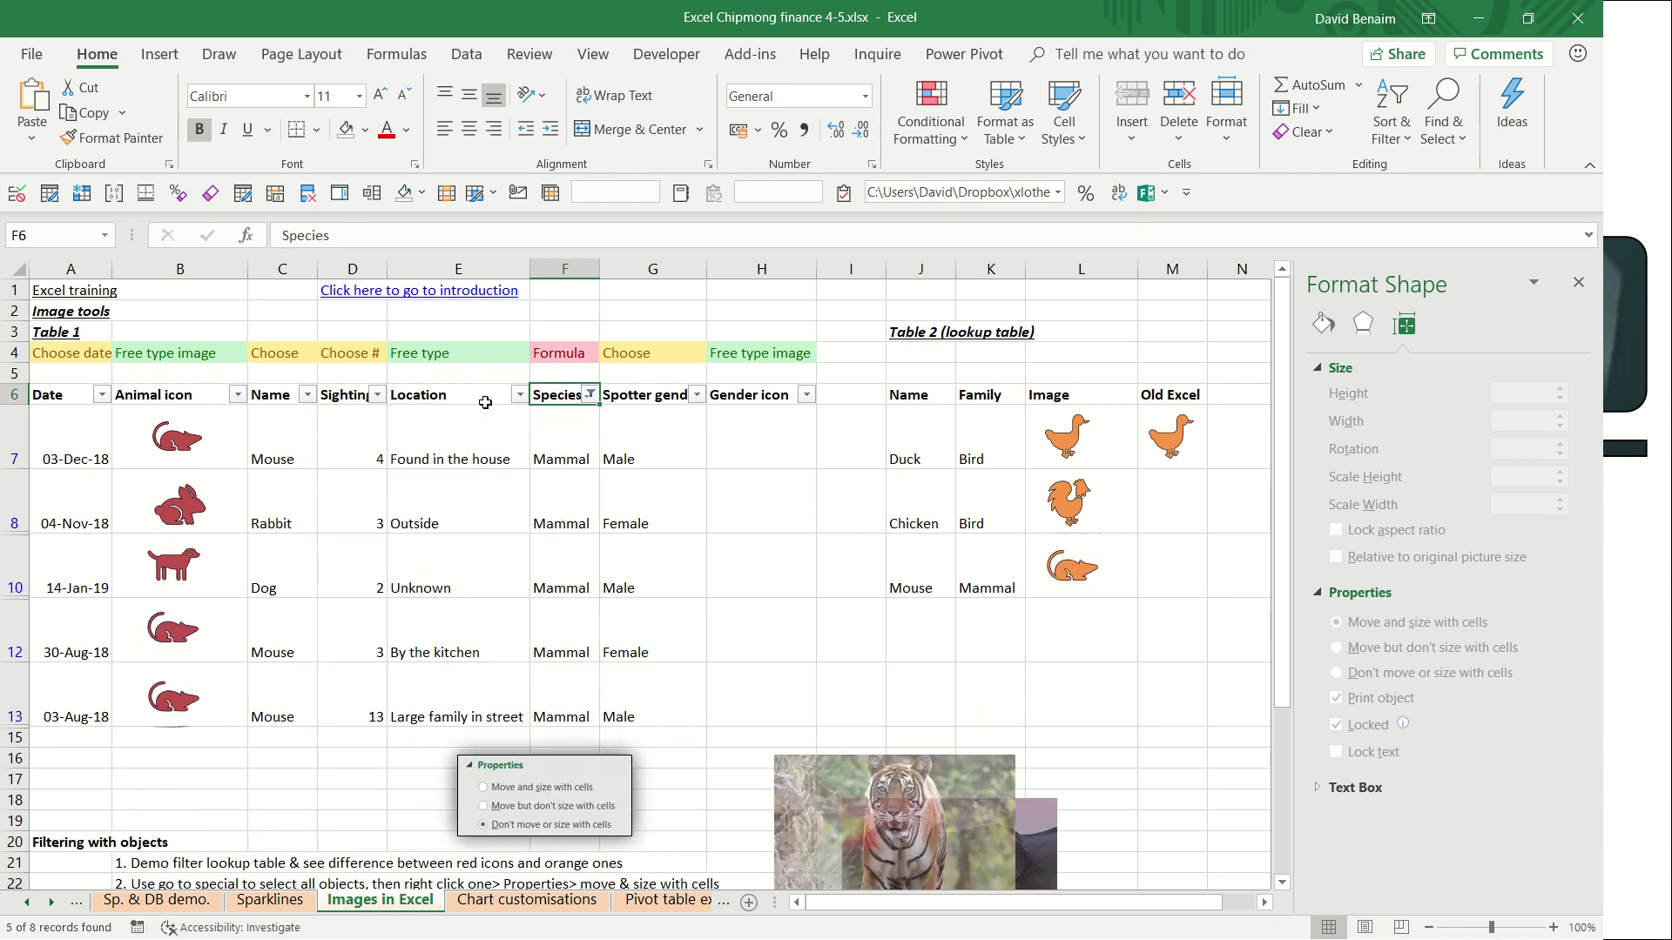
- Switch the Species filter to show only Bird rows
key("alt+Down")
key("Down")
key("Down")
key("Down")
key("Down")
key("Down")
key("Down")
key("Down")
key("space")
key("Up")
key("space")
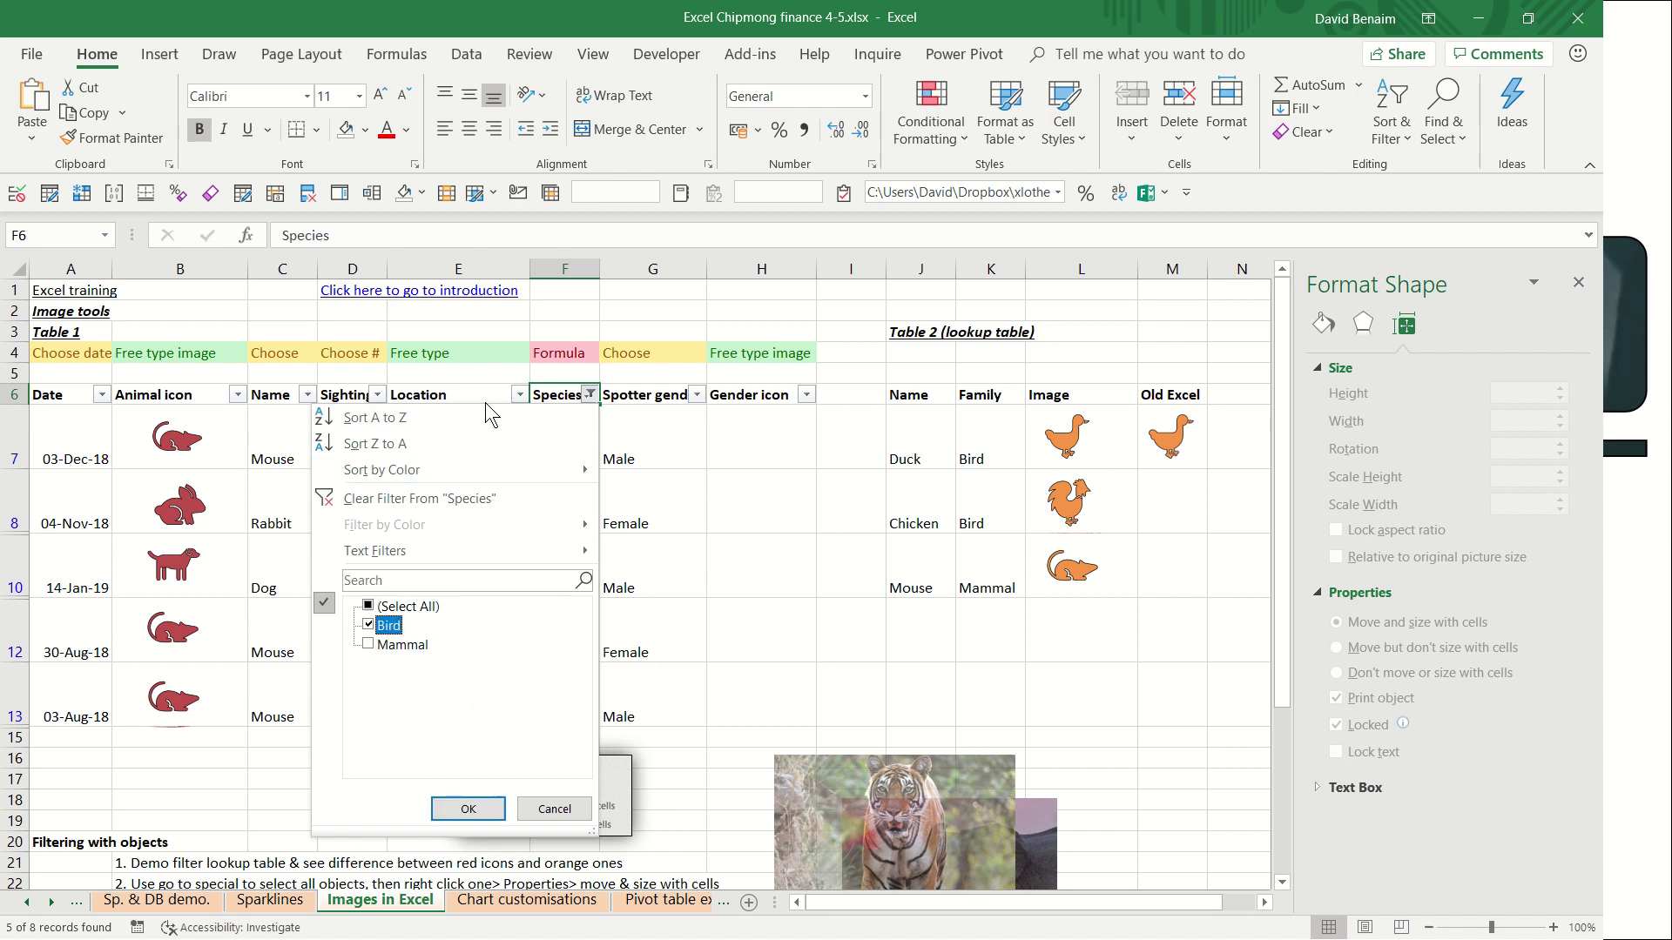
key("Return")
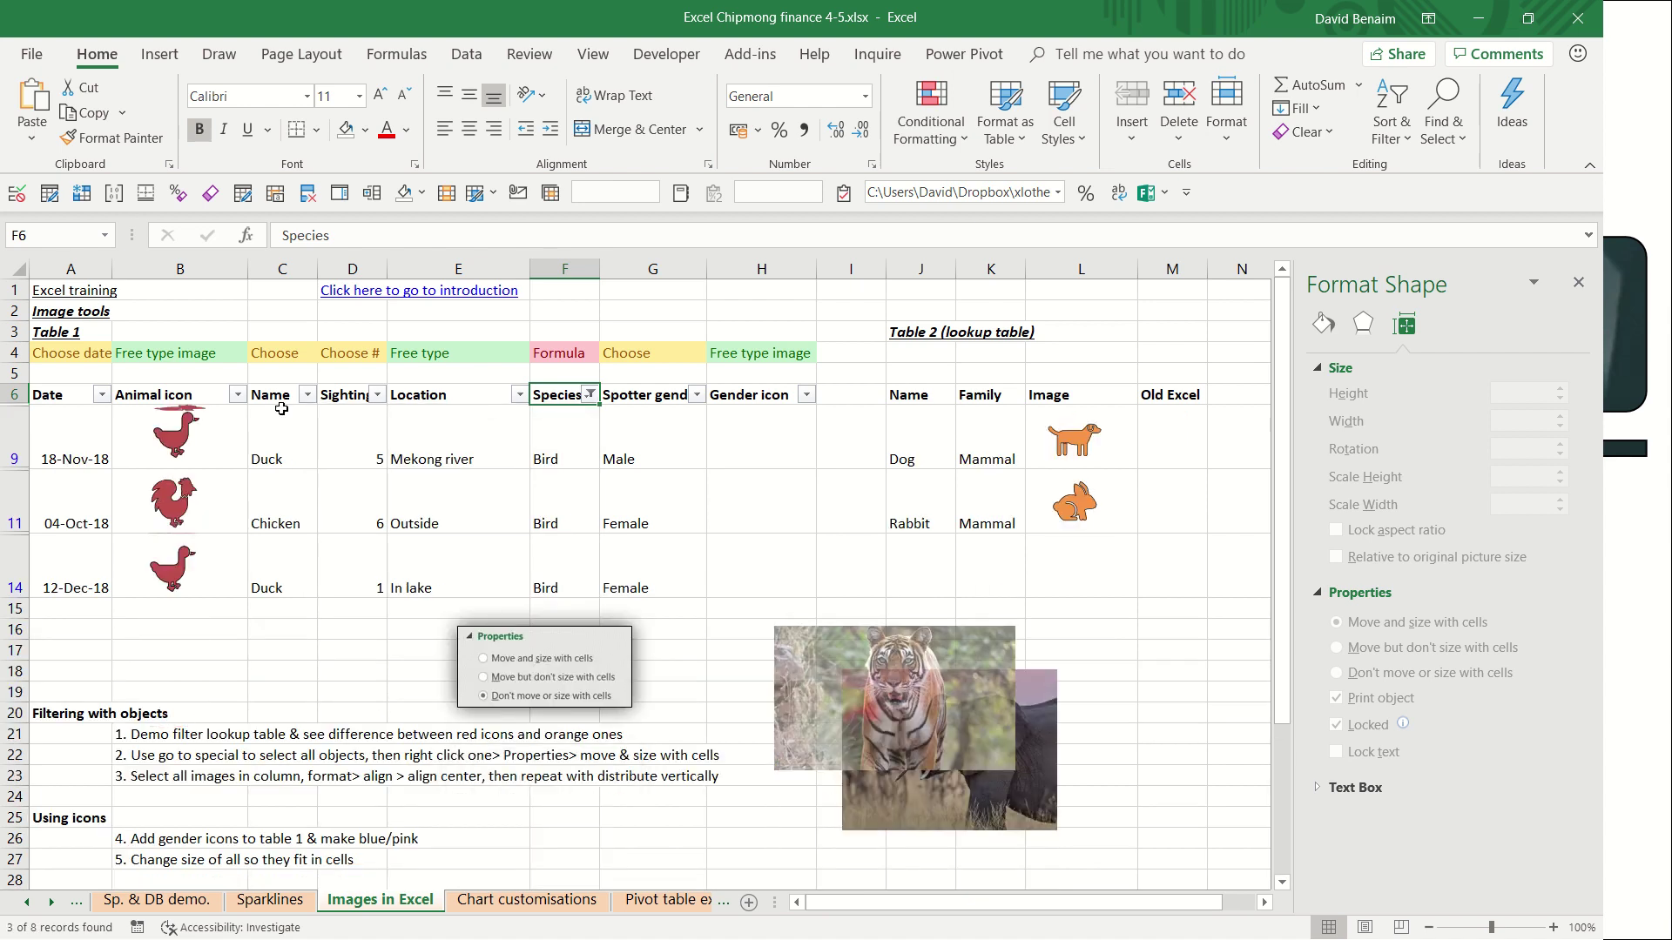
- Inspect the duck icons, undo back to the Mammal rows, and remove filtering from Table 1
left_click(179, 416)
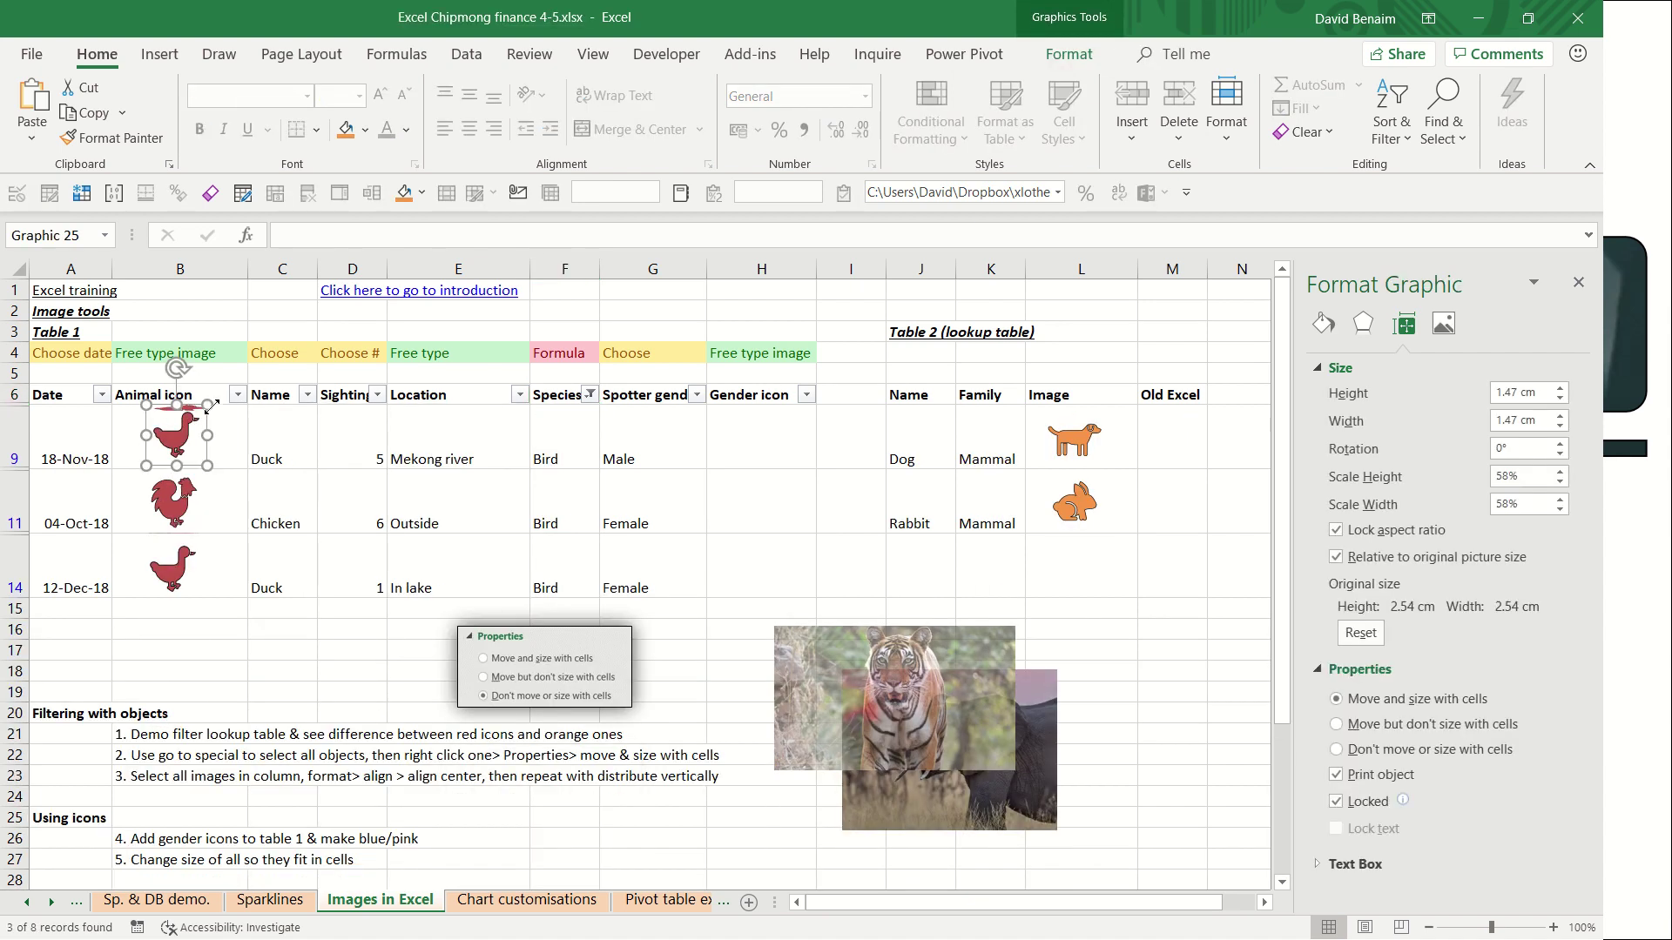
left_click(215, 405)
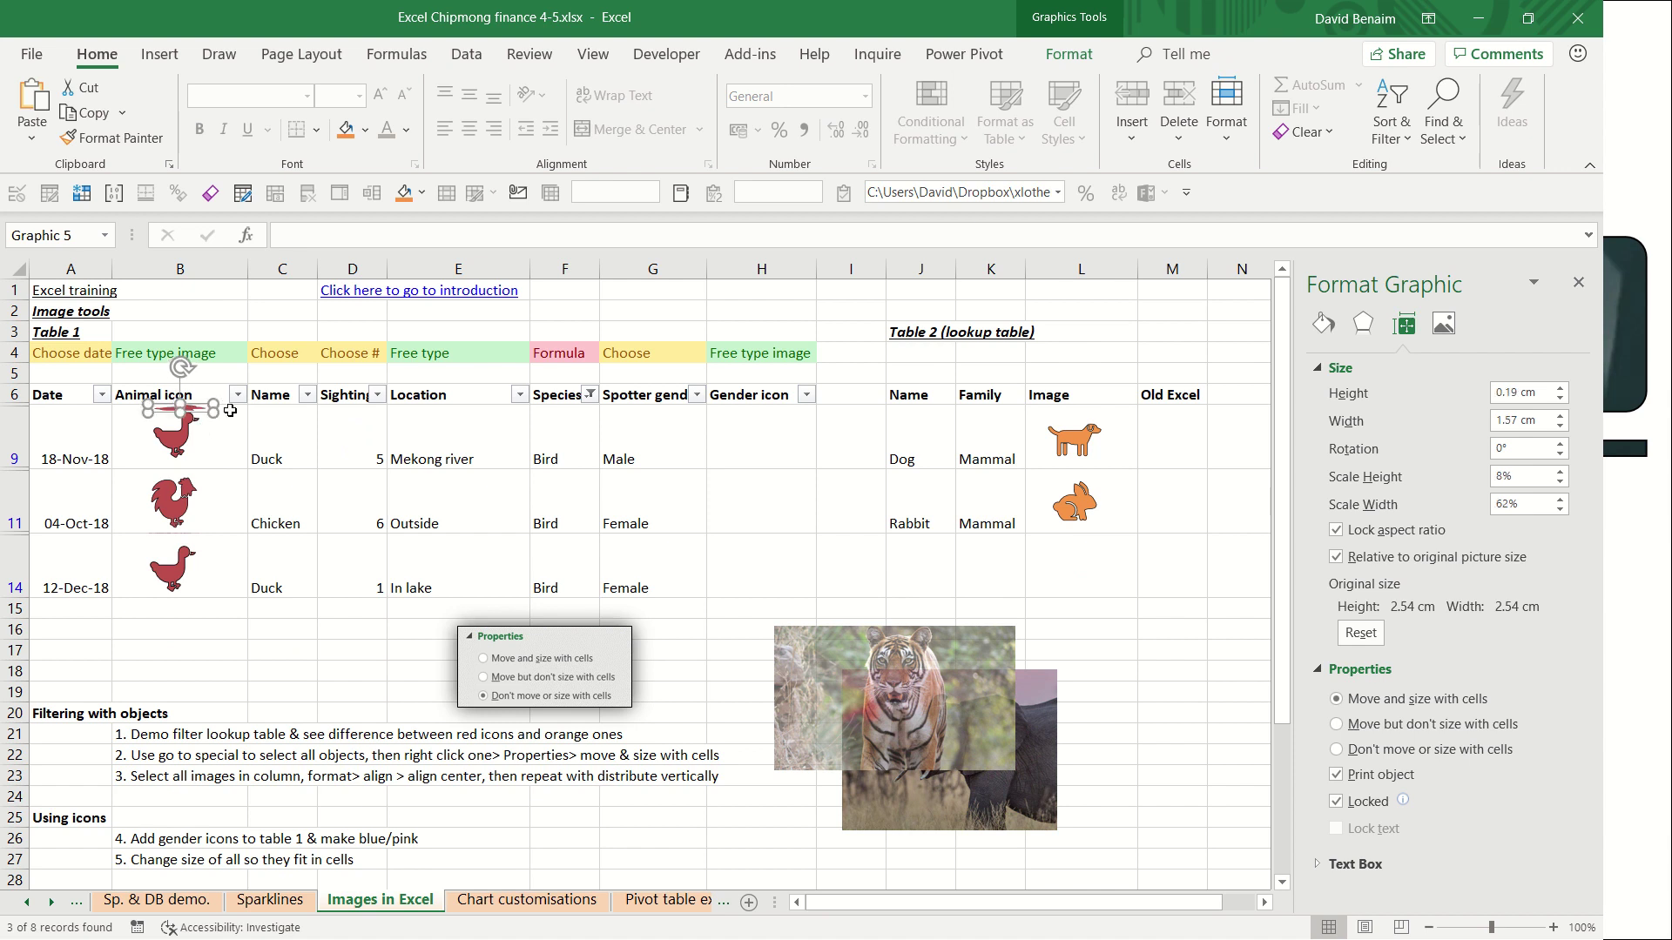
key("ctrl+z")
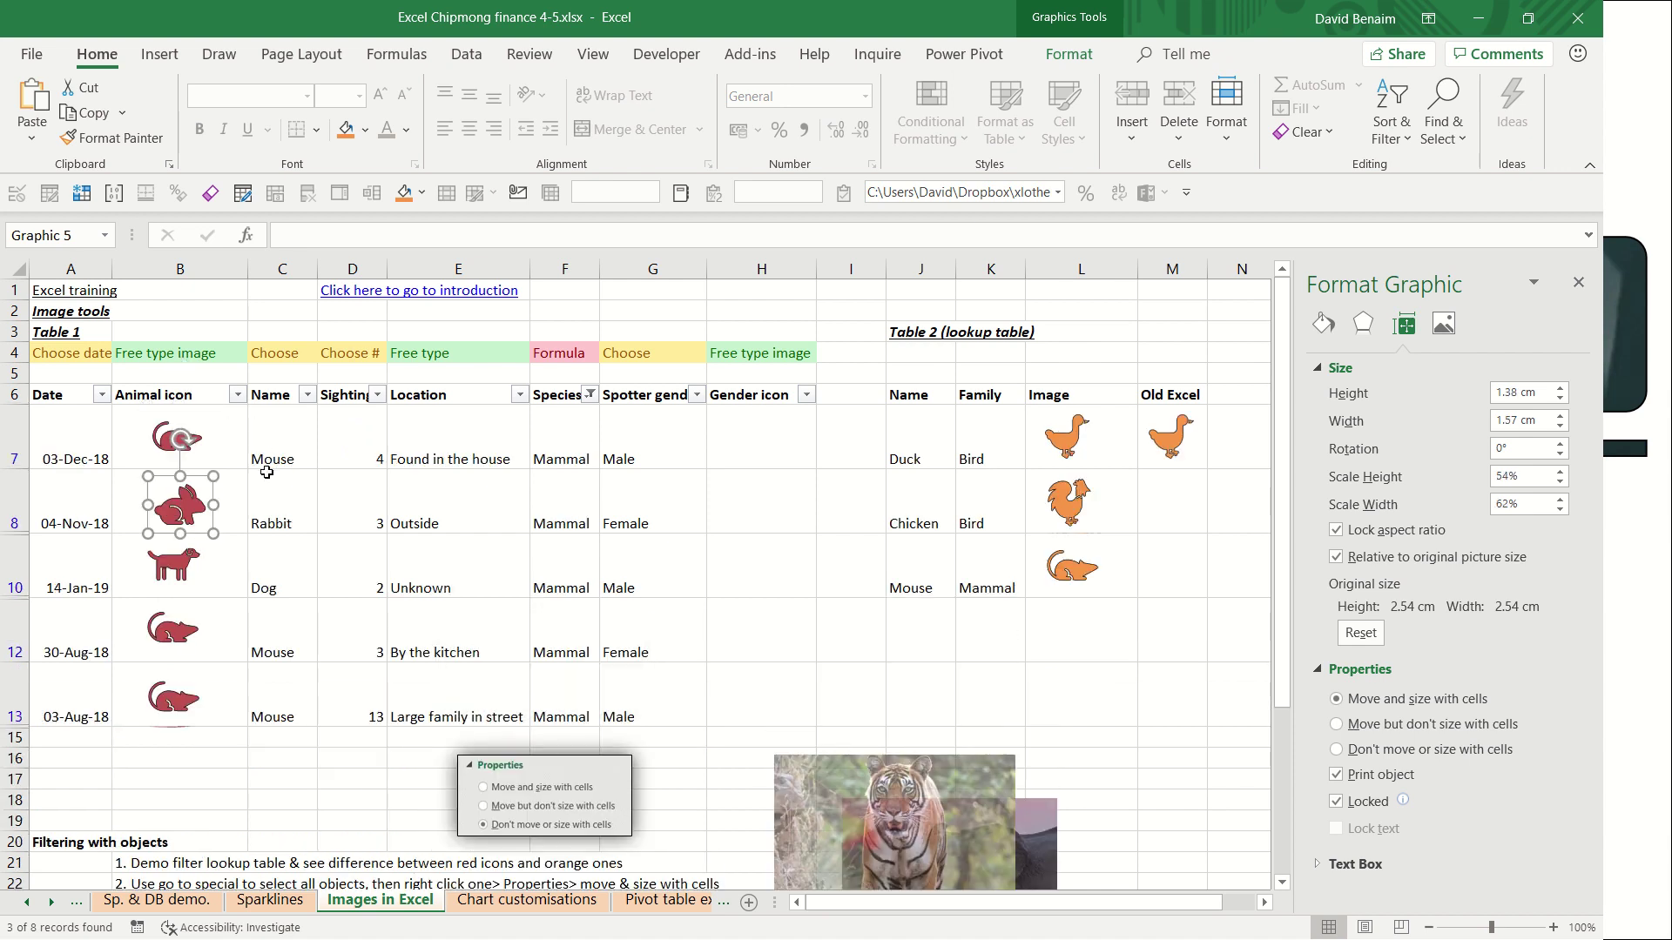
left_click(555, 400)
key("ctrl+shift+l")
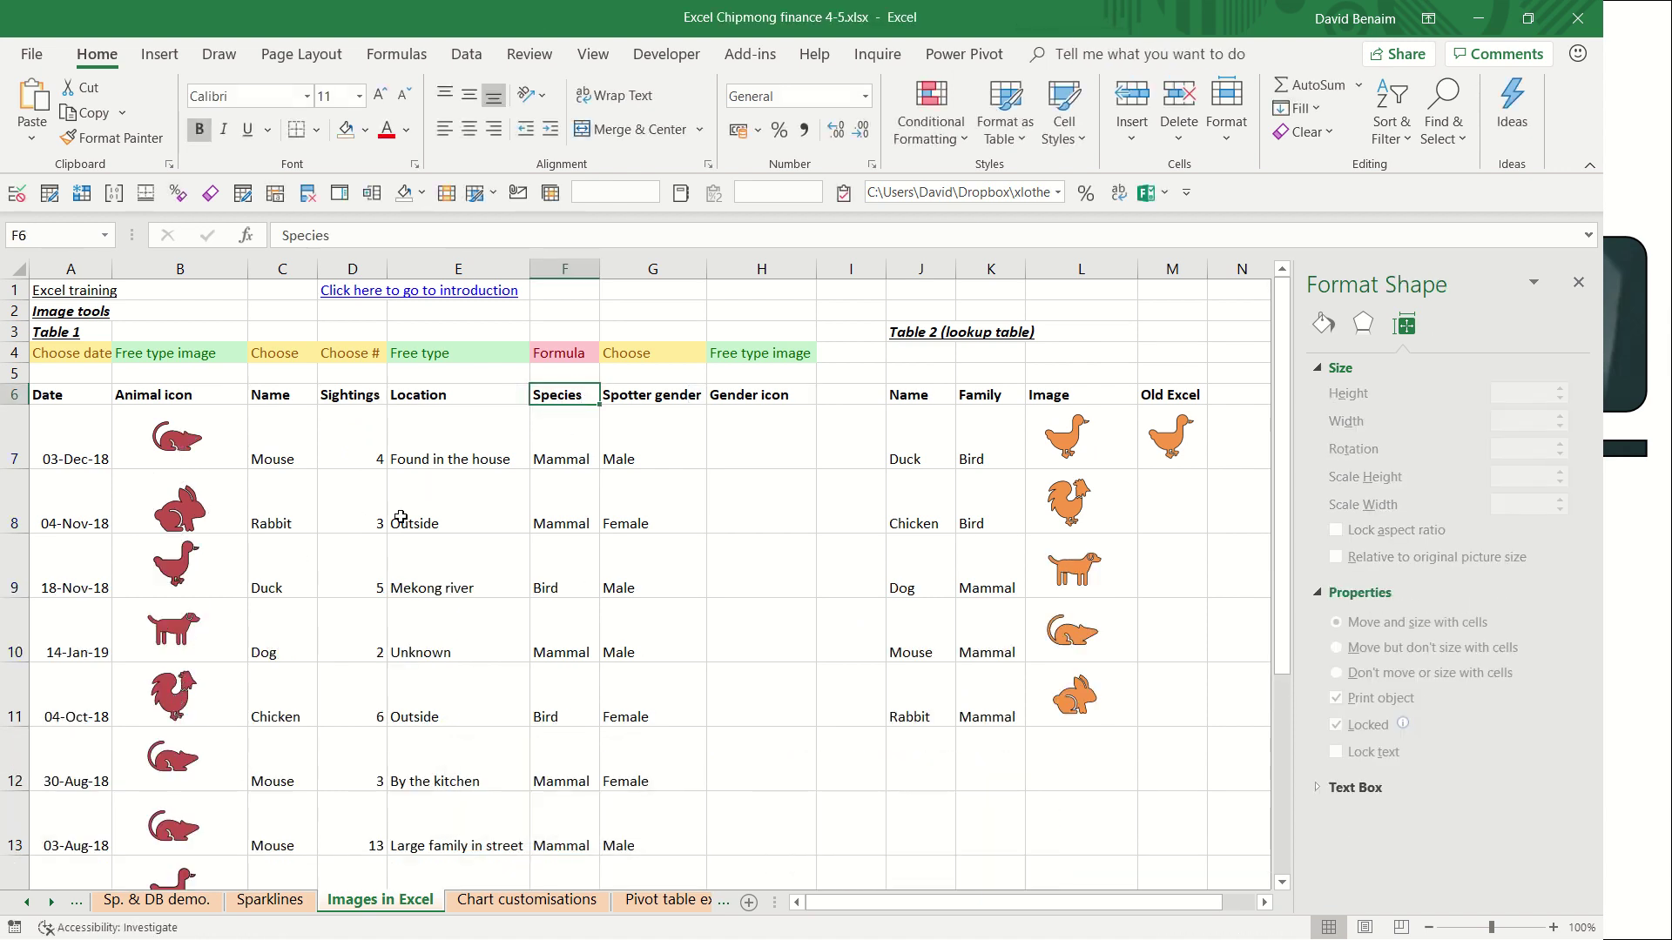
left_click(402, 517)
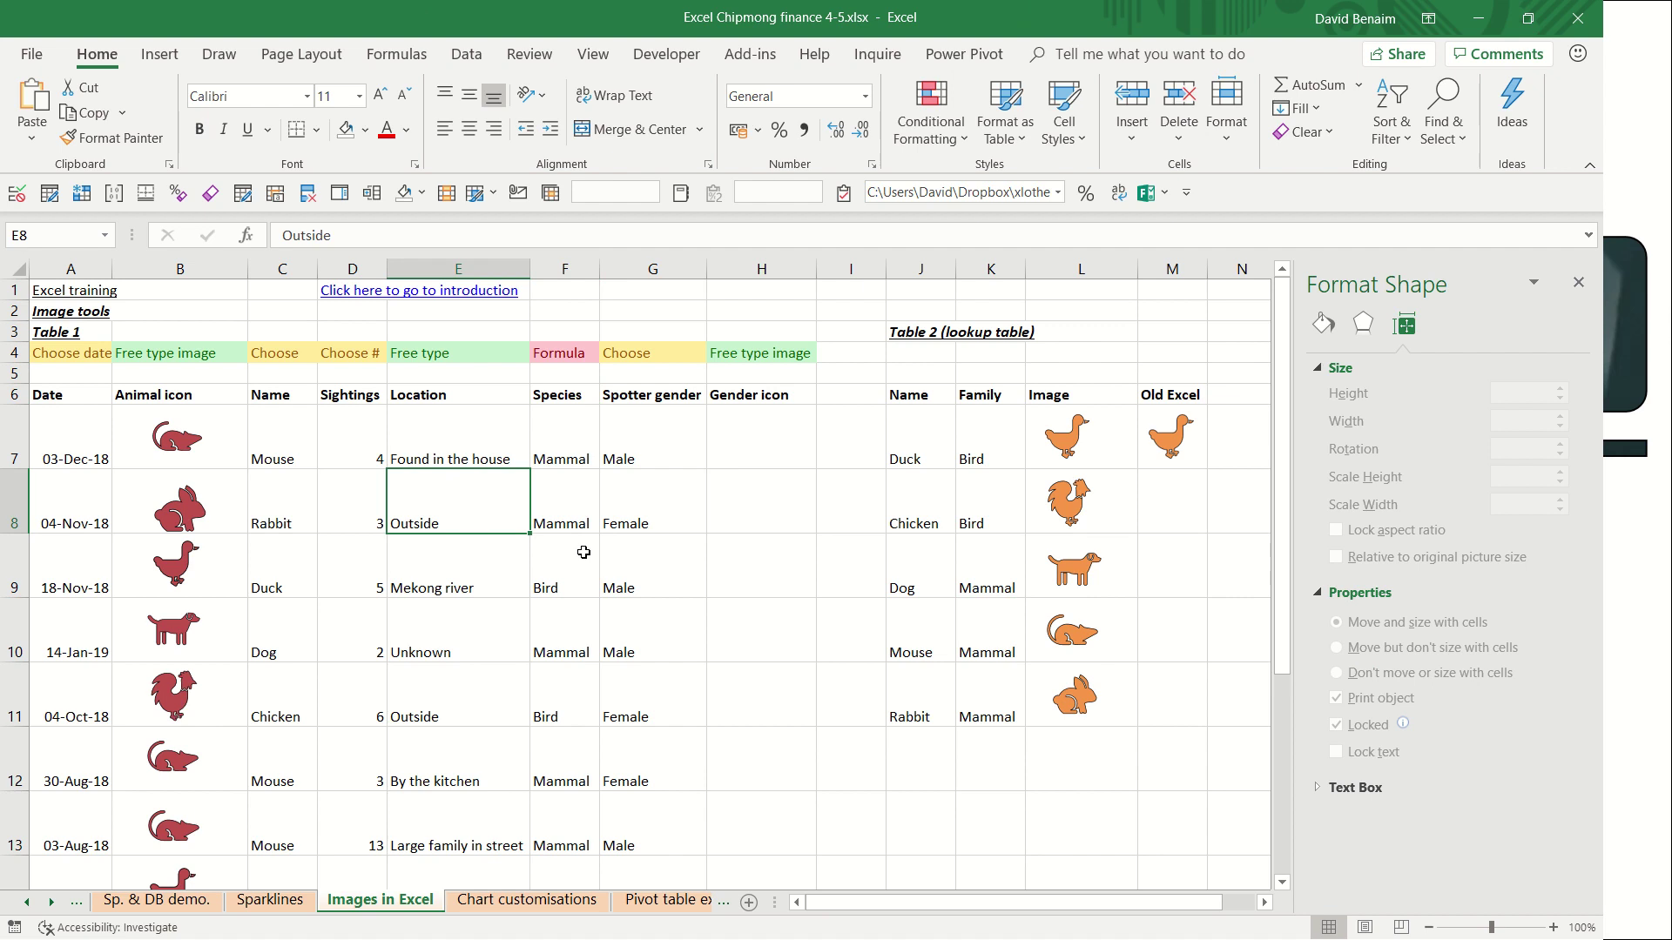
- Close the Format Shape pane and select the Old Excel duck picture to show Picture Format tools
left_click(1575, 284)
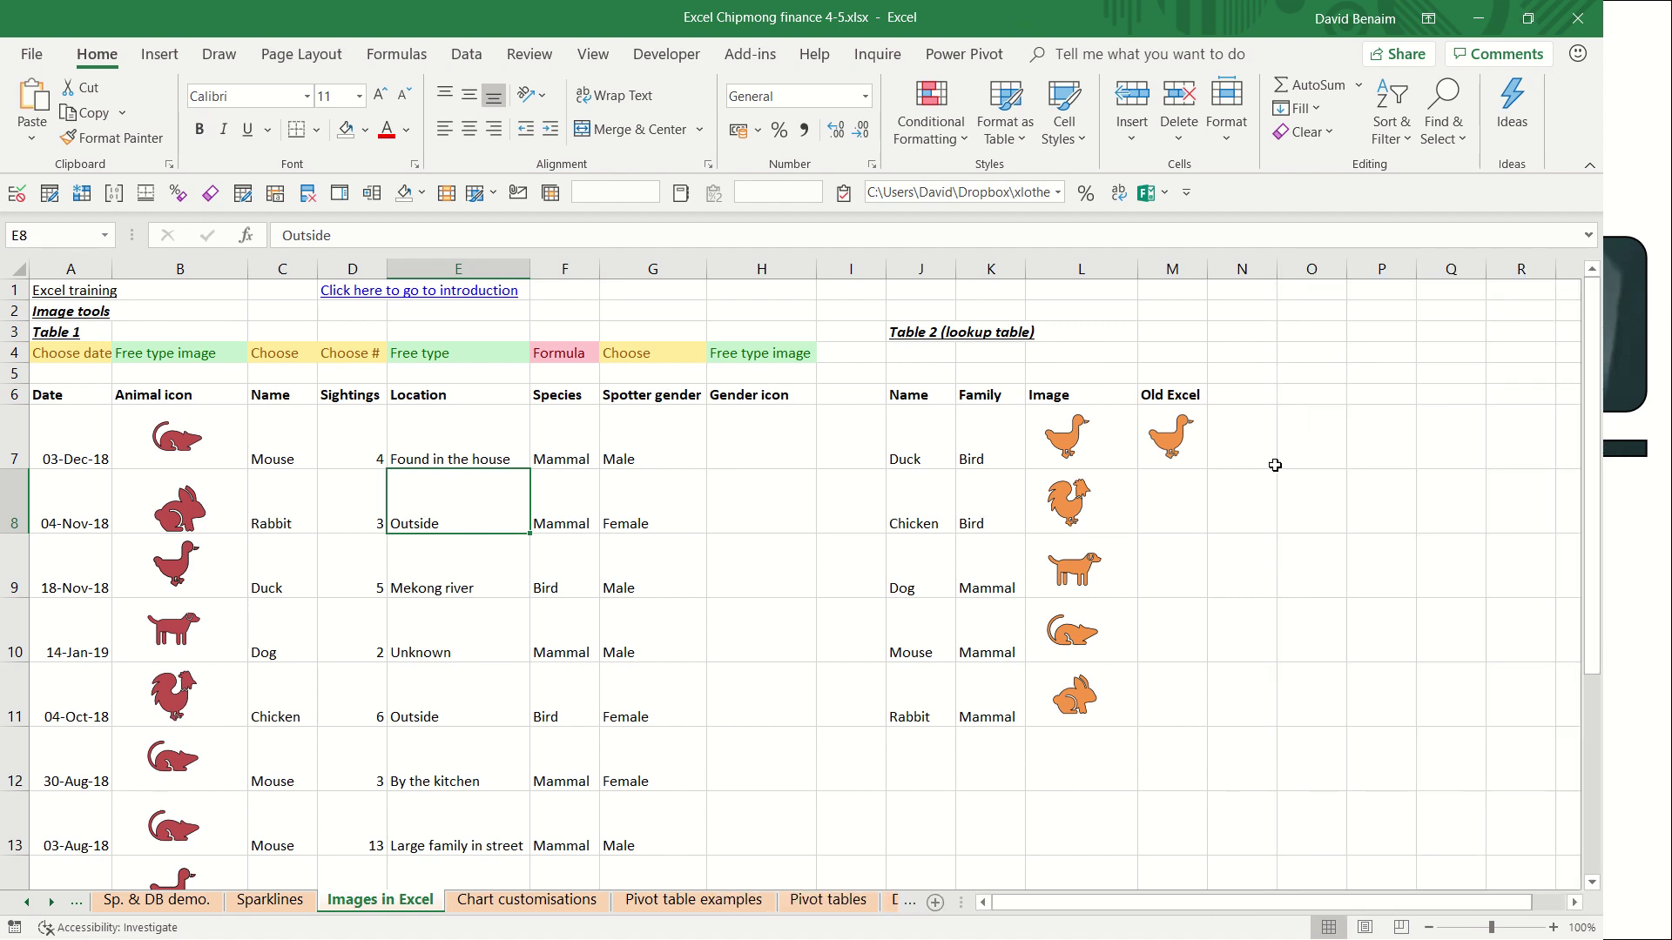
left_click(1258, 505)
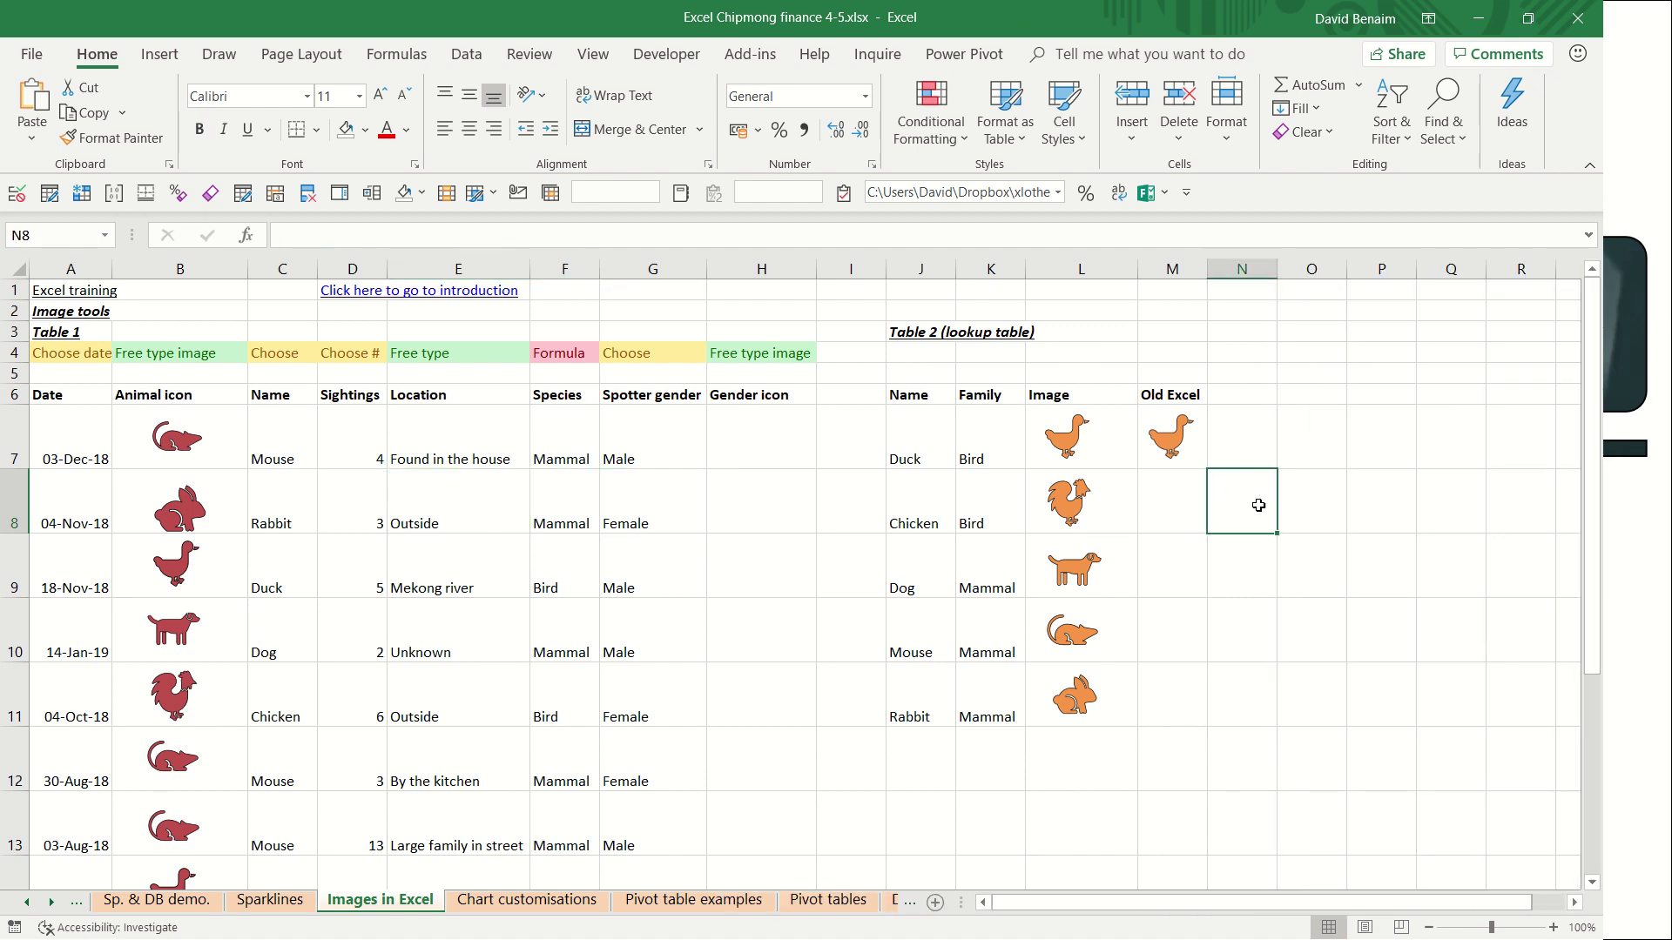
left_click(1177, 447)
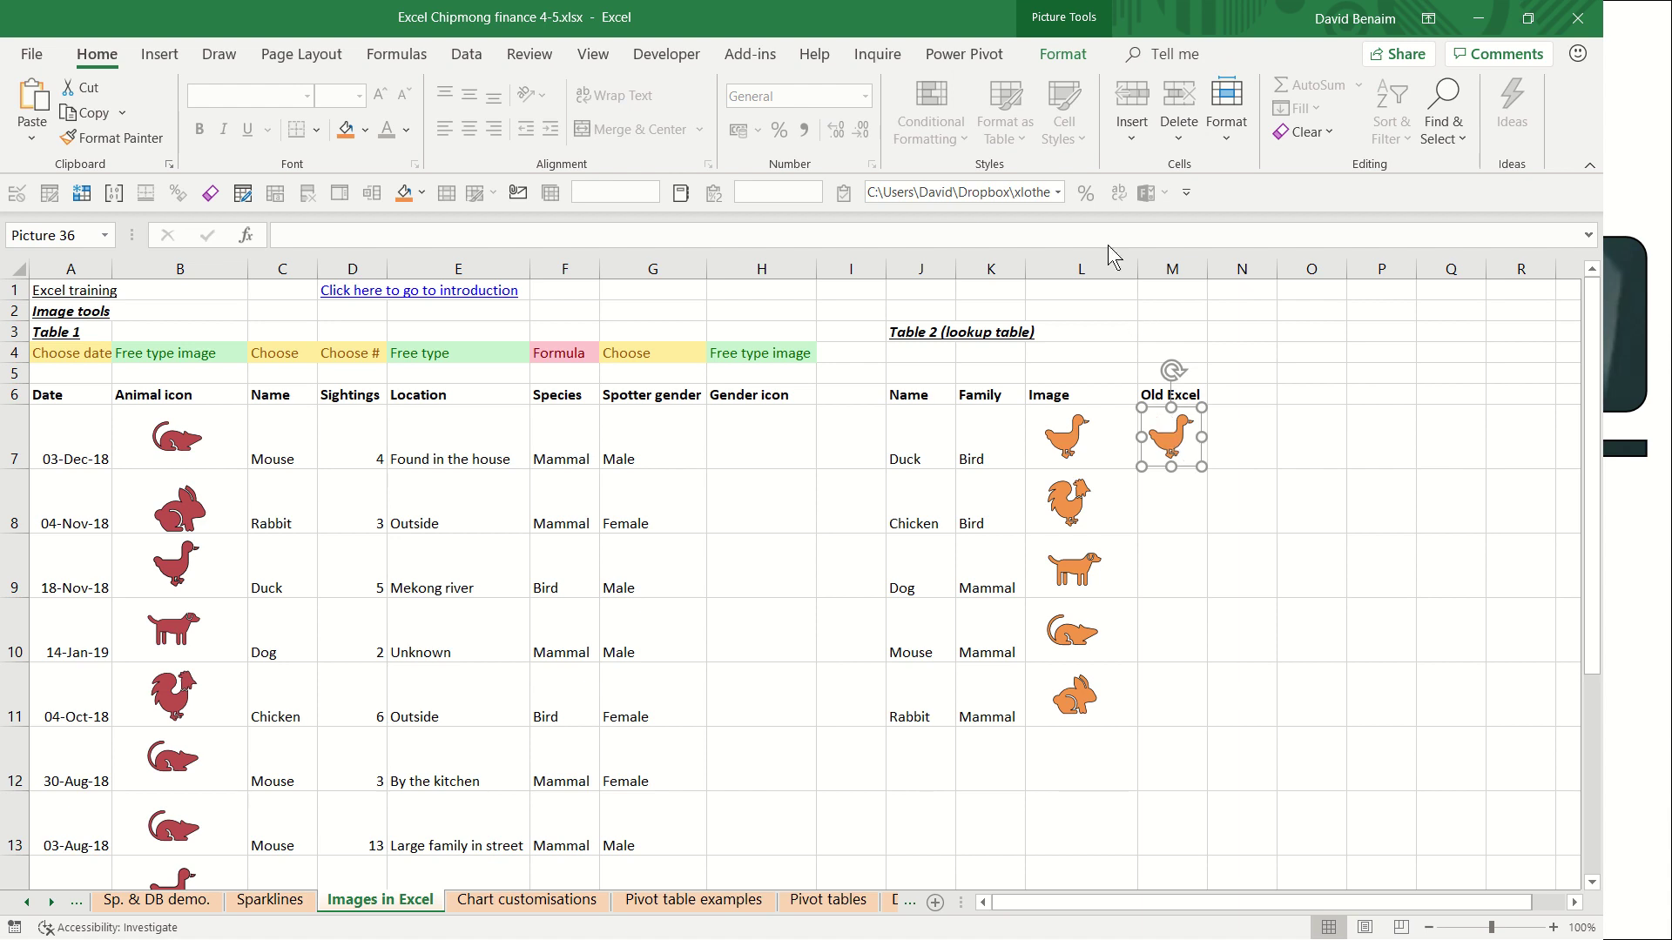
left_click(1066, 56)
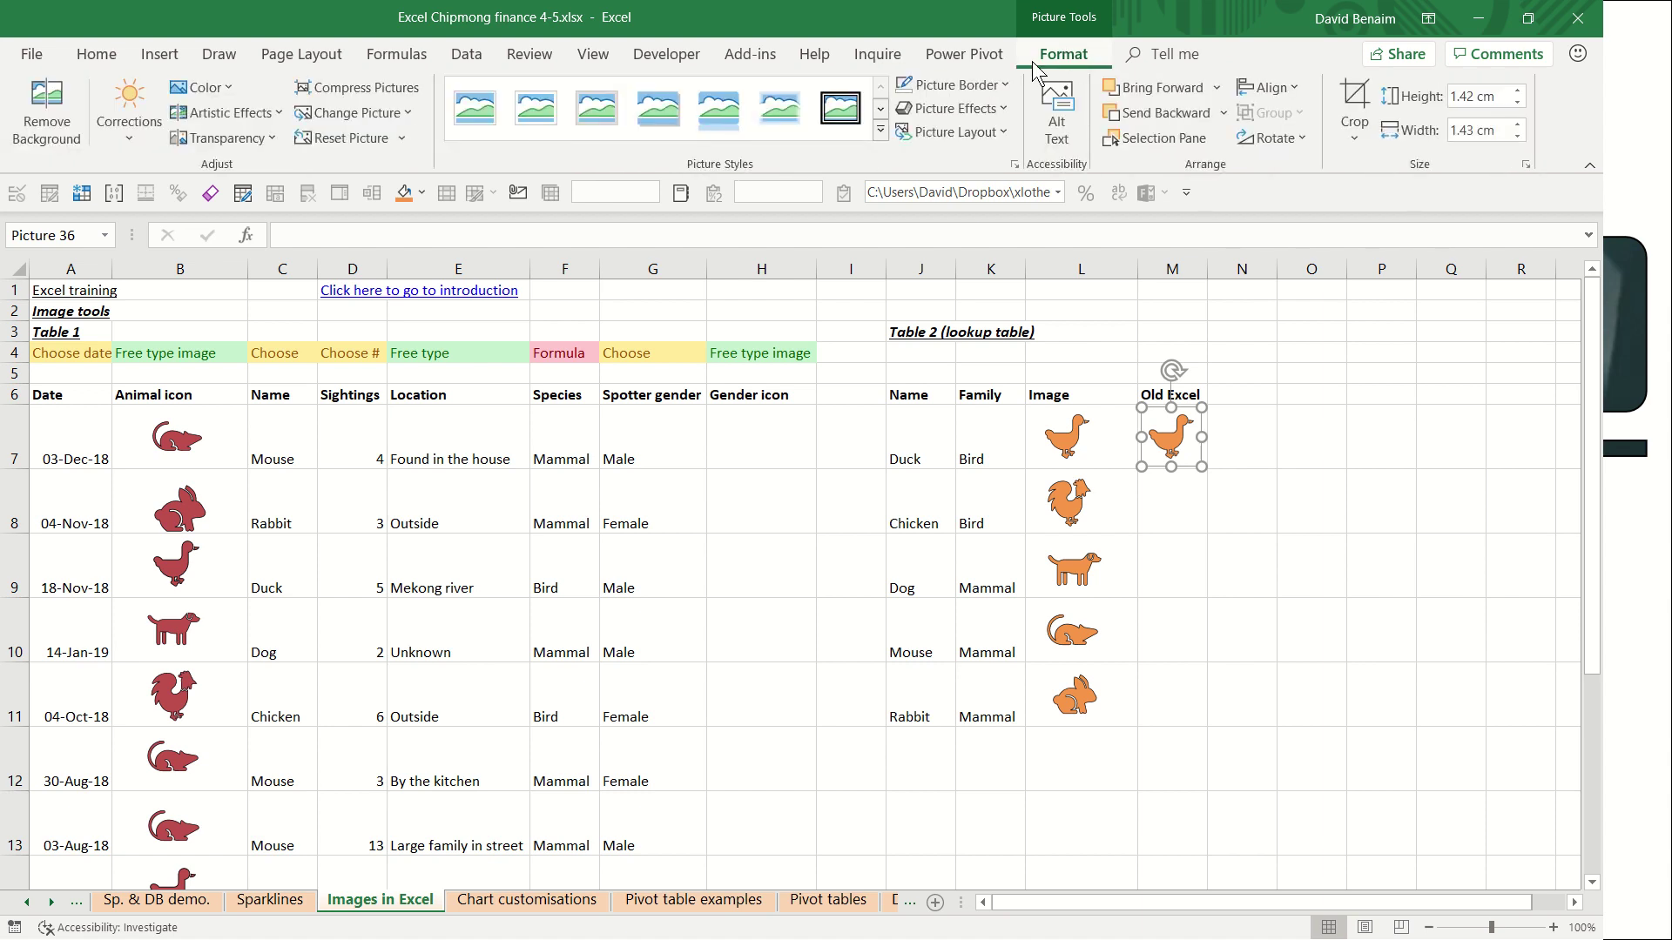
- Compress all workbook pictures, not just the duck, using the default resolution, then deselect
left_click(390, 91)
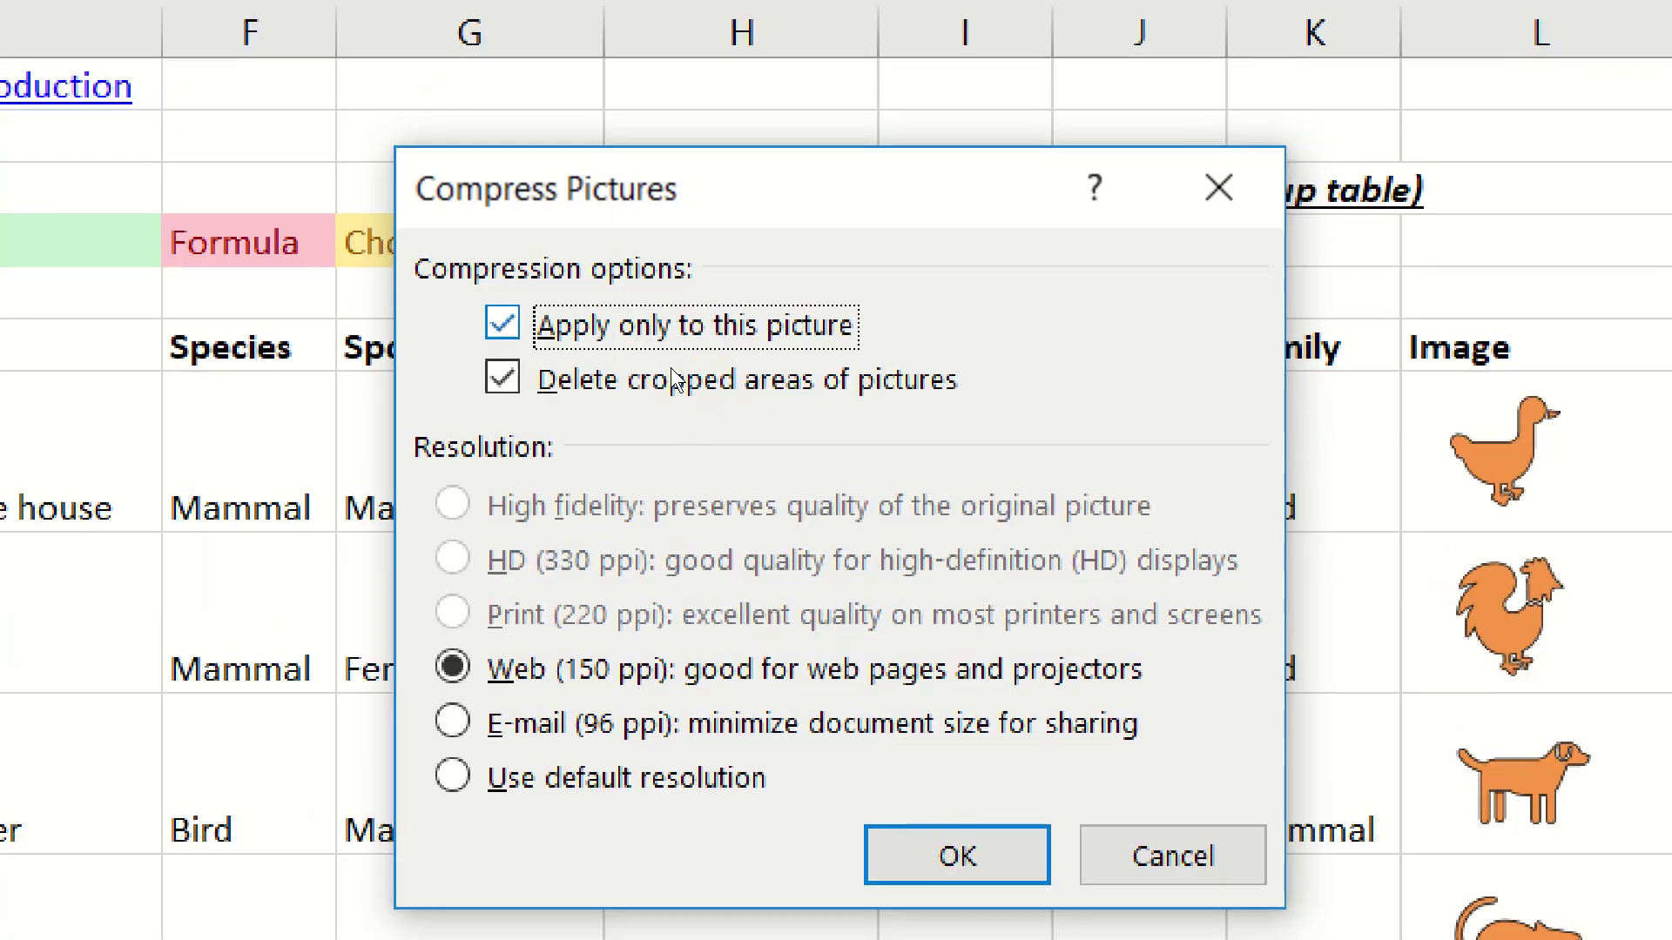
key("space")
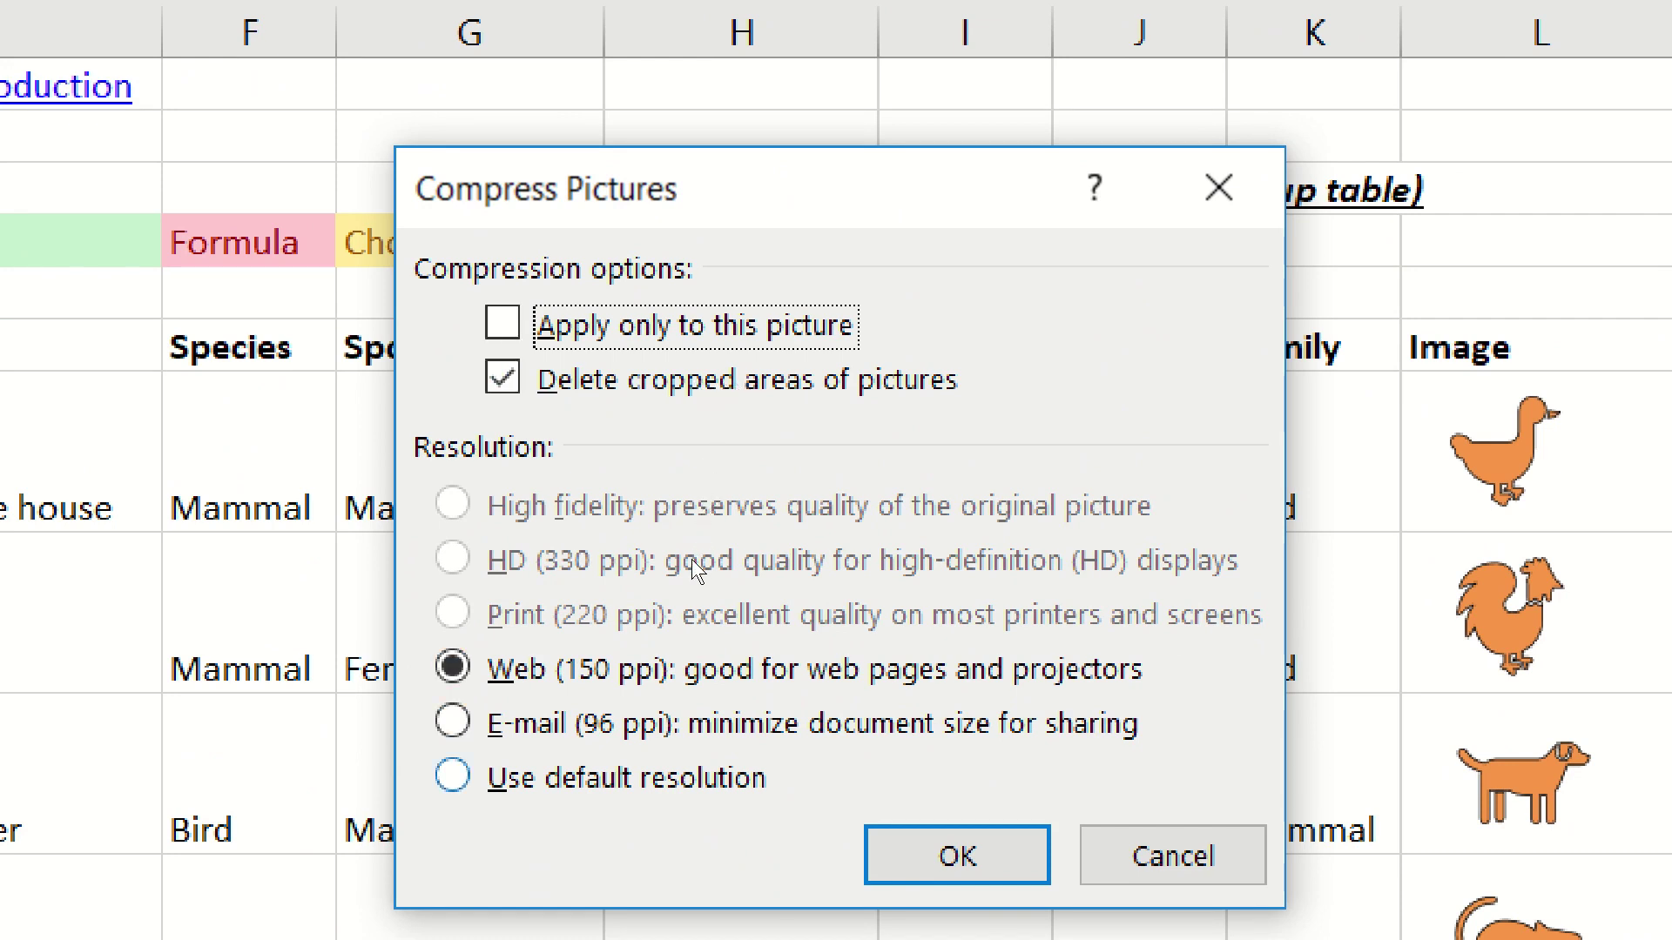
key("alt+u")
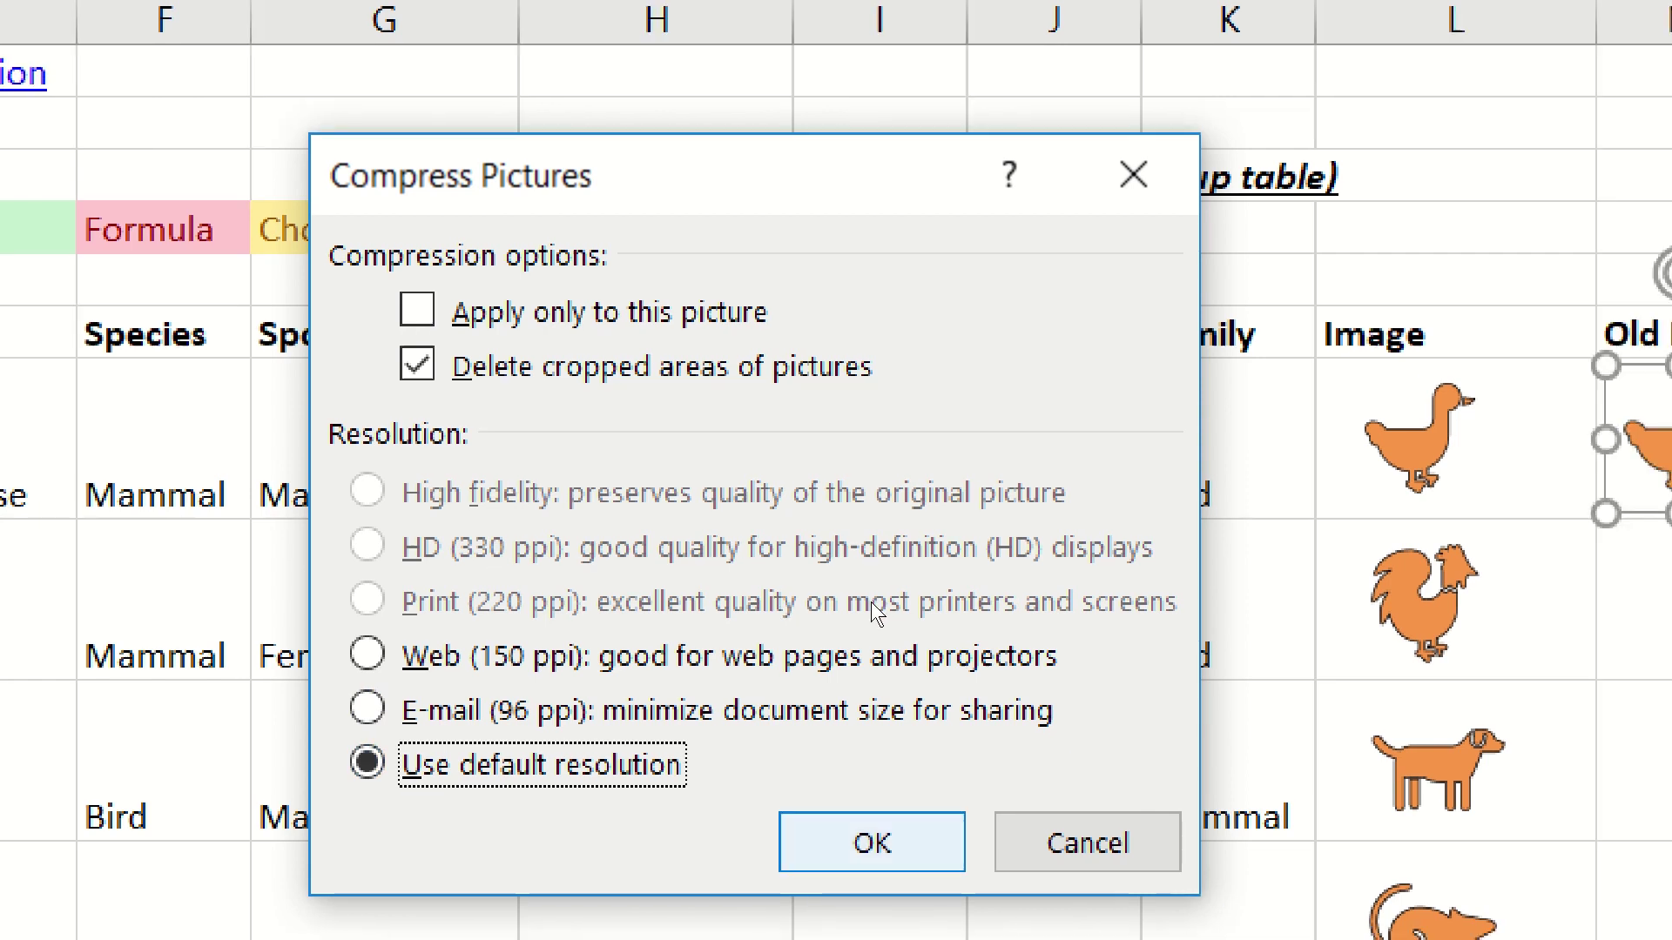
key("Return")
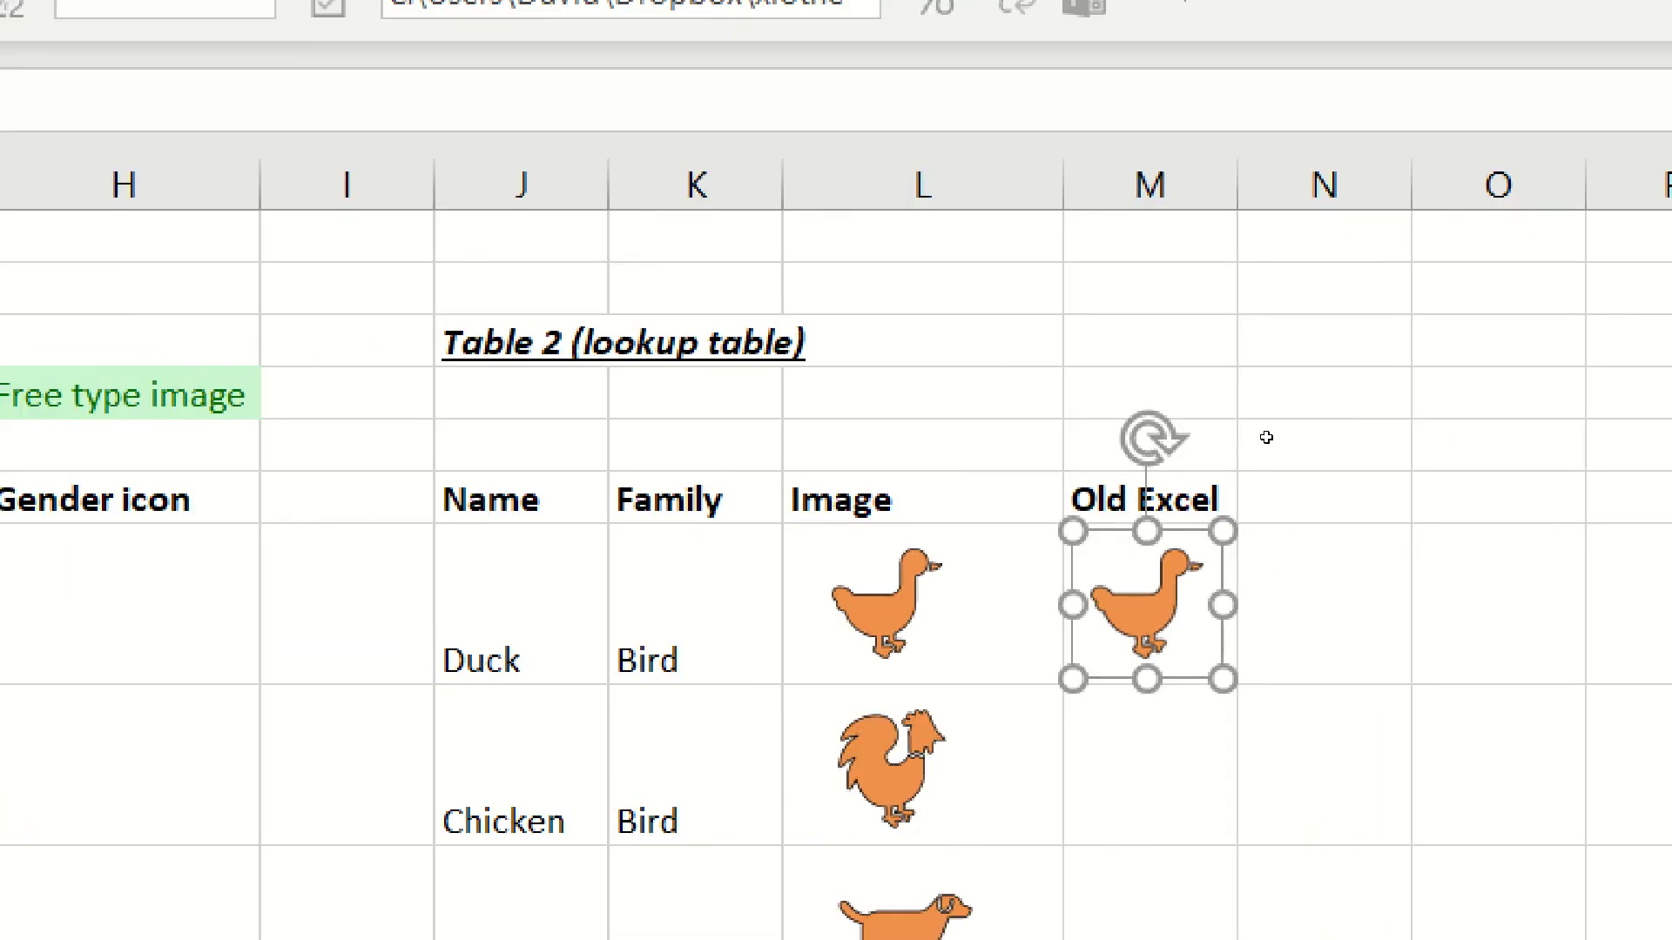
key("Escape")
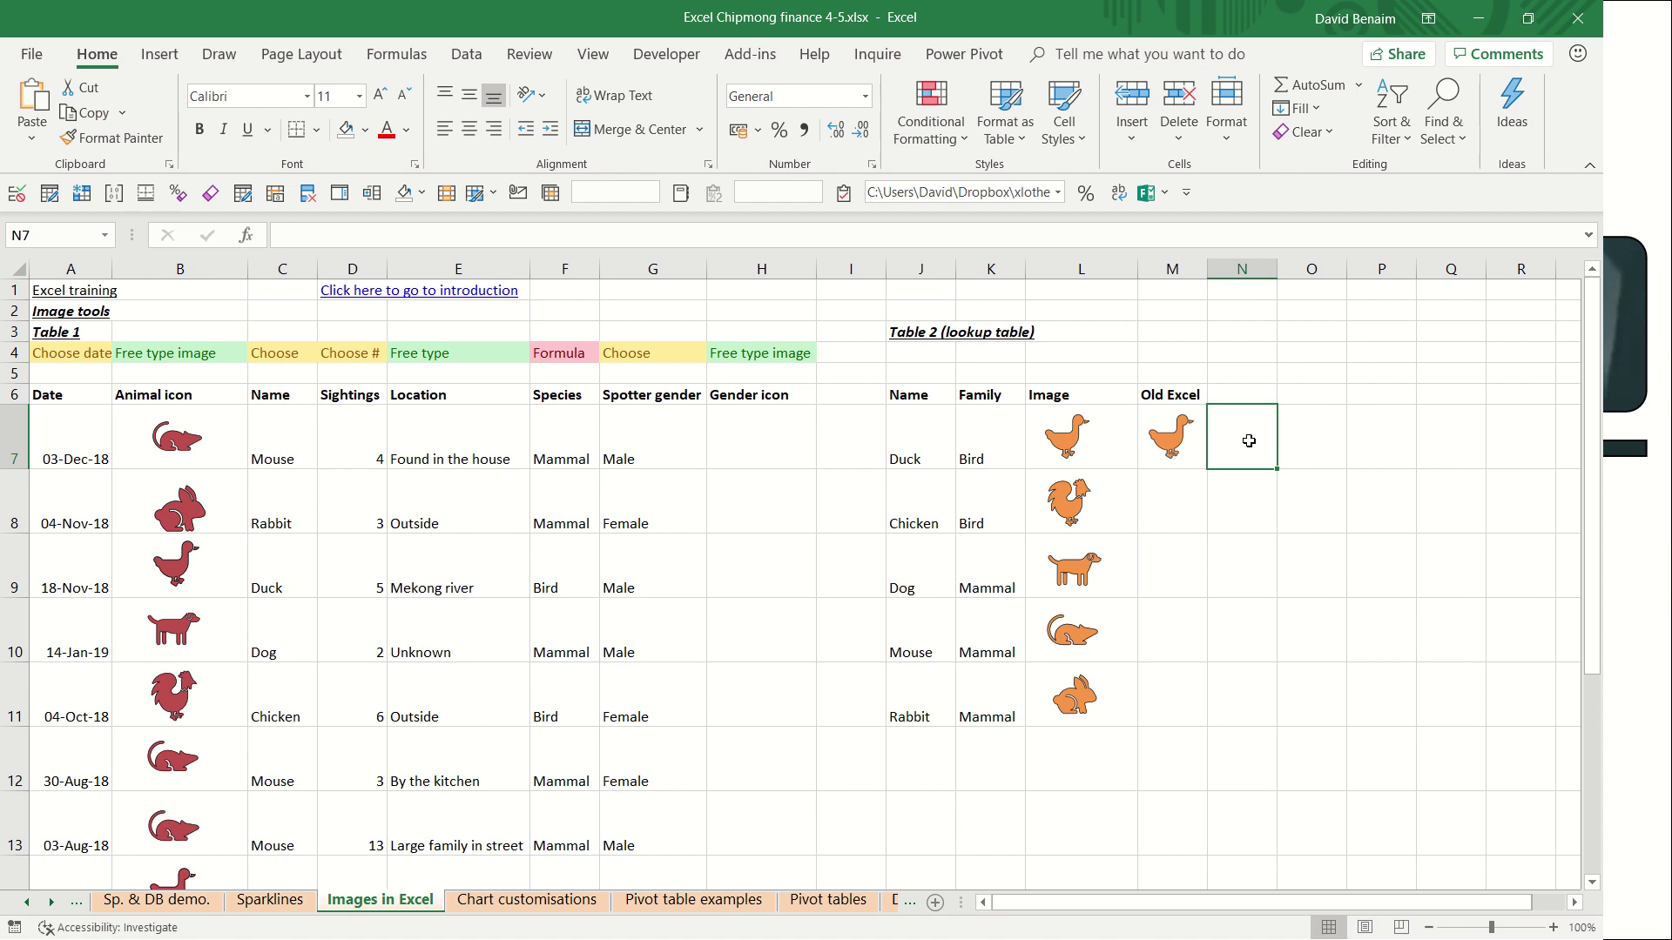
- Reselect the Old Excel duck picture, review its Compress Pictures options, and close unchanged
left_click(1171, 438)
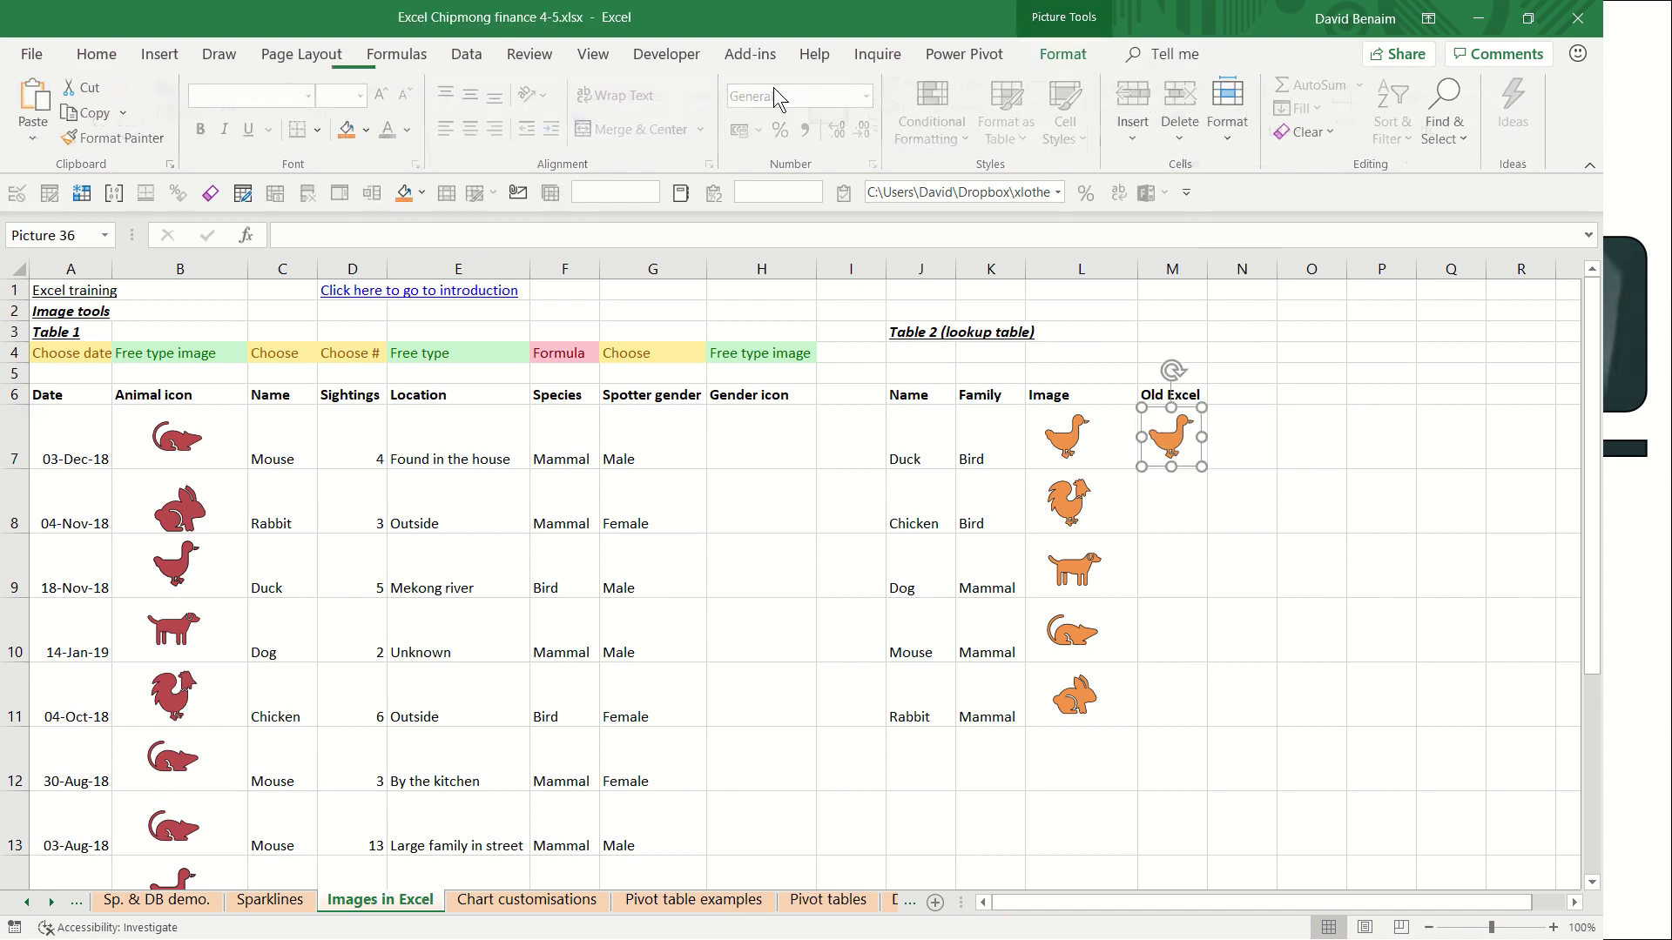
left_click(1063, 54)
left_click(357, 87)
left_click(667, 386)
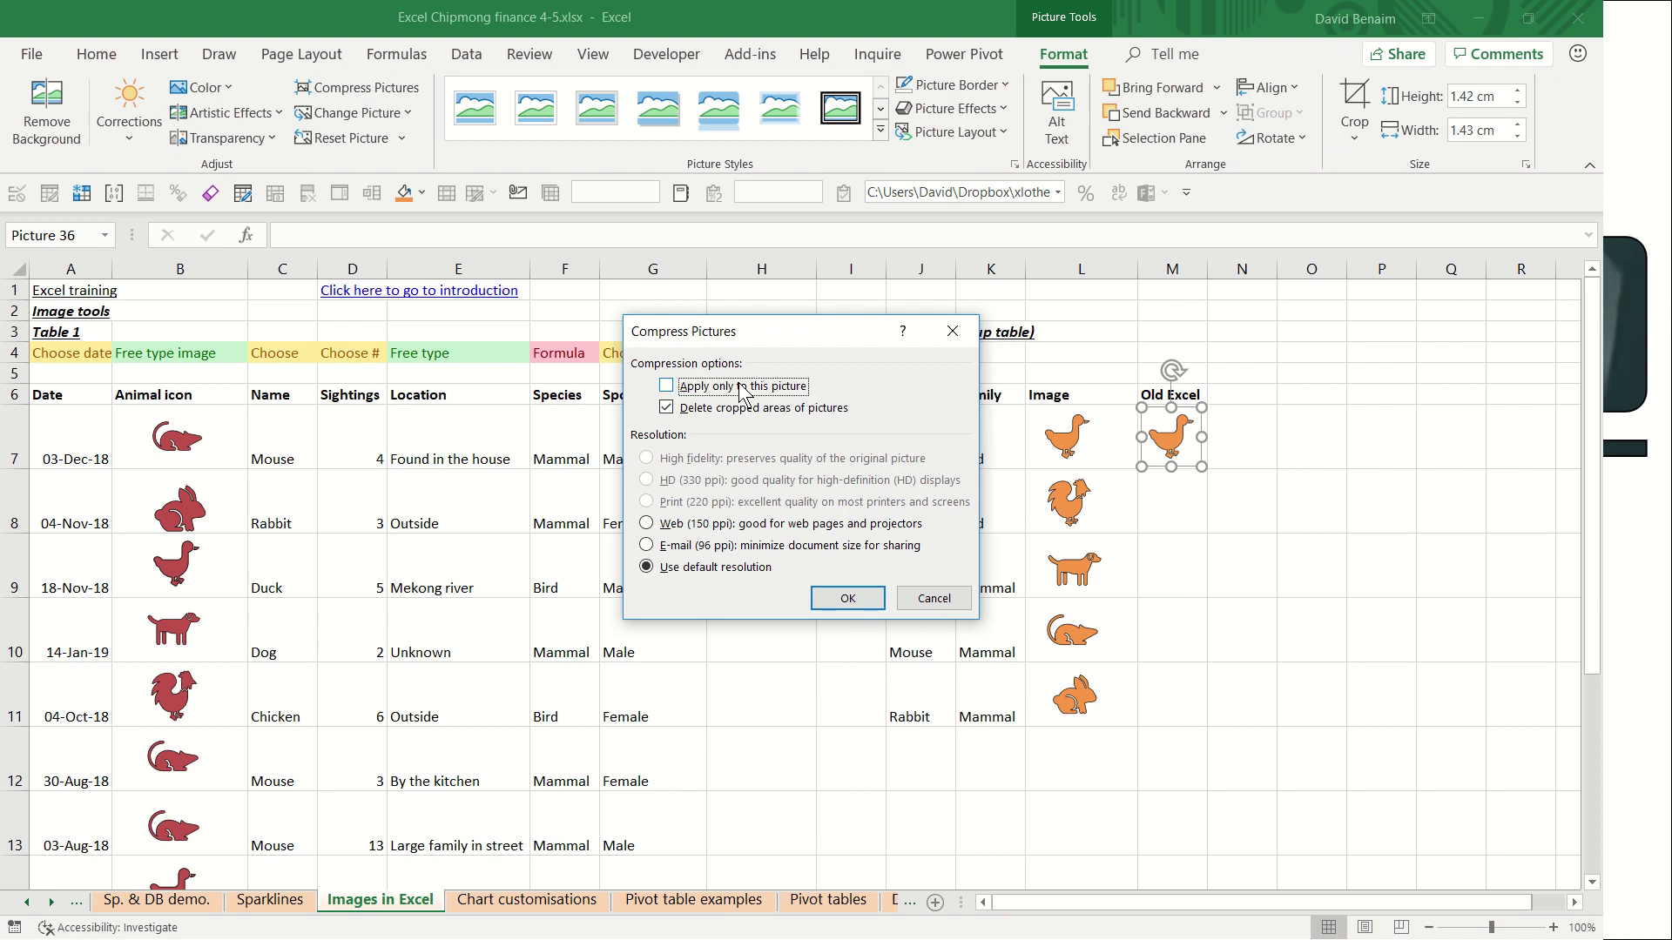
left_click(953, 336)
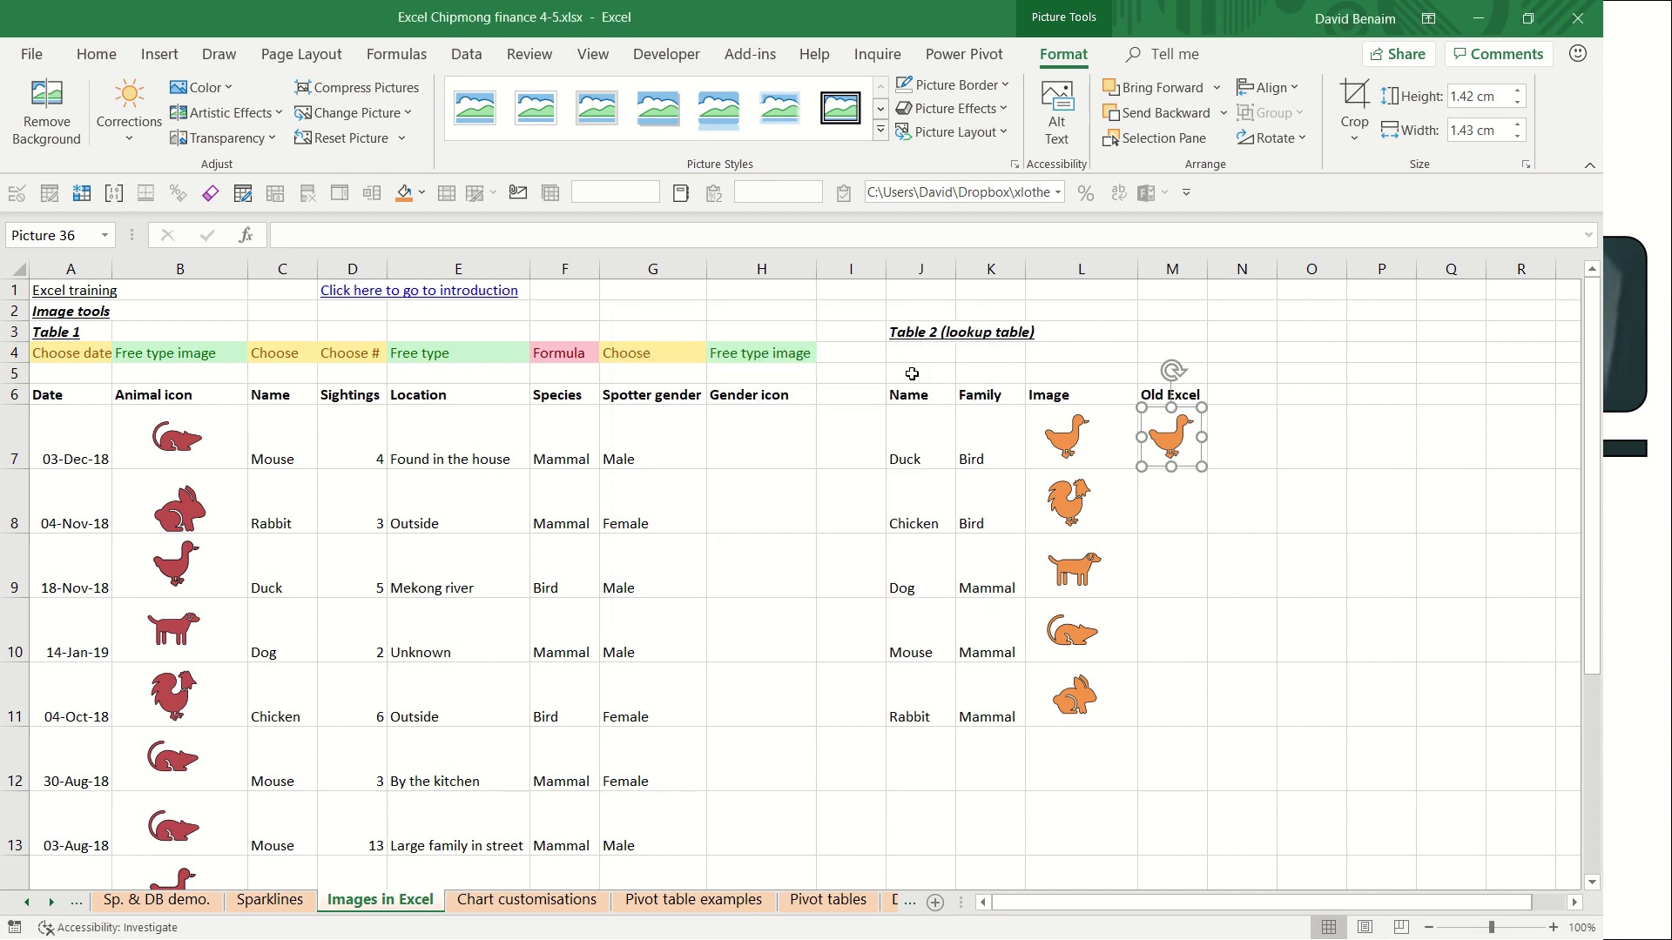
- Jump from G7 to the bottom of Table 1 and scroll down to the notes and tiger/elephant photos
left_click(702, 454)
key("Left")
key("Left")
key("Left")
key("Left")
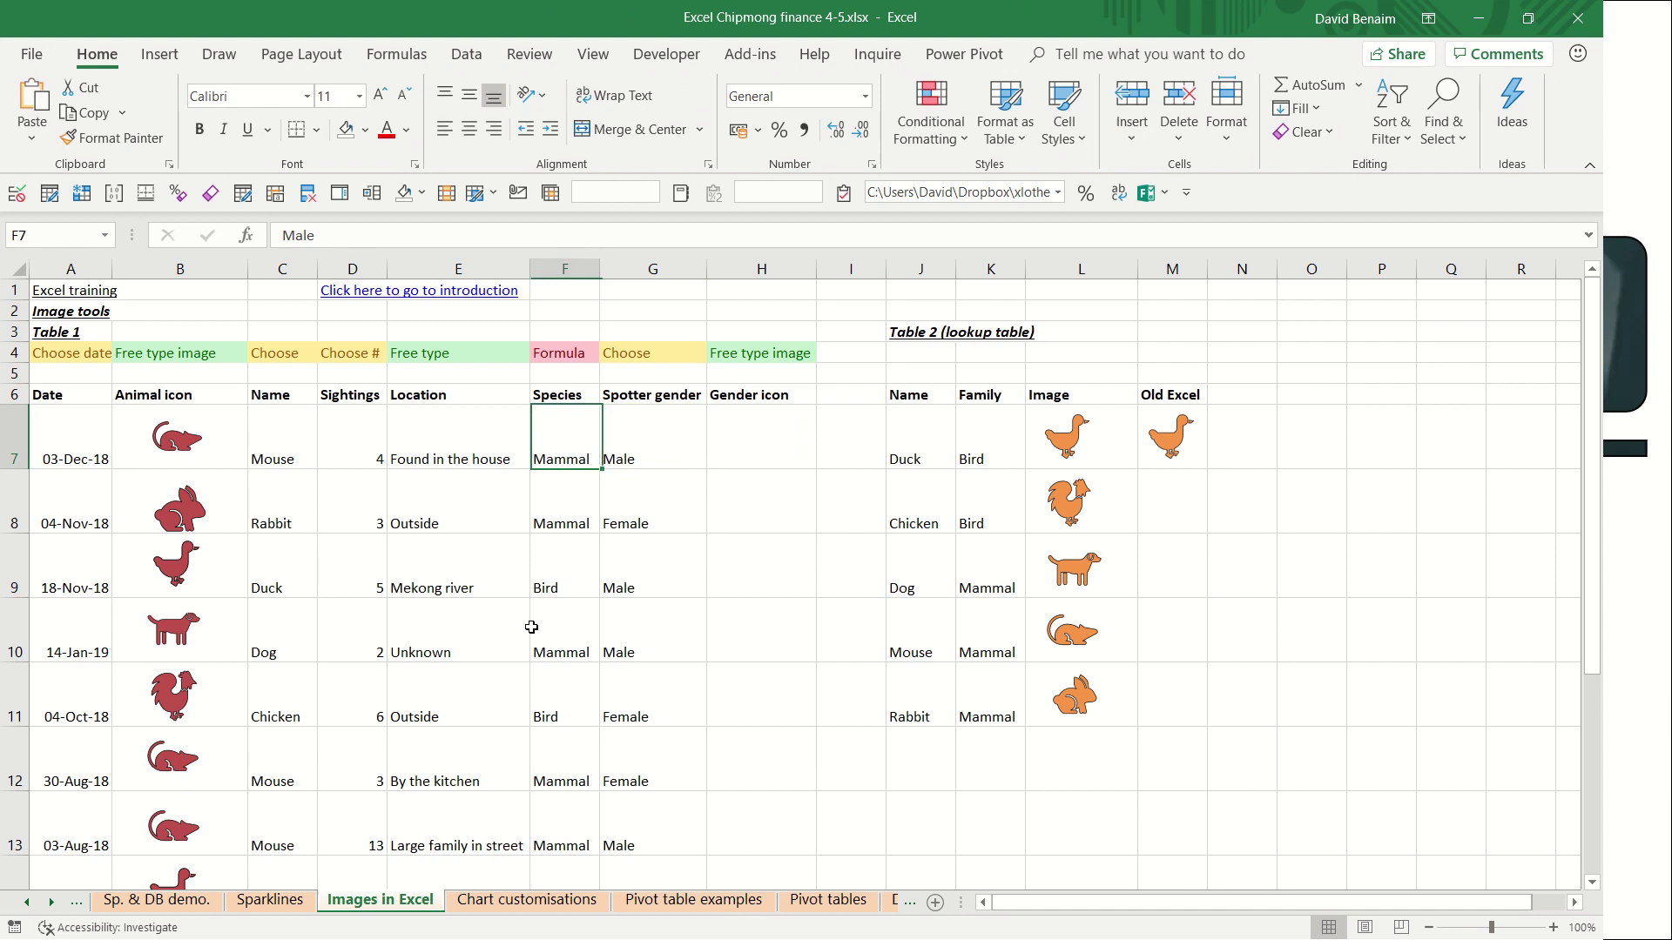
key("ctrl+Down")
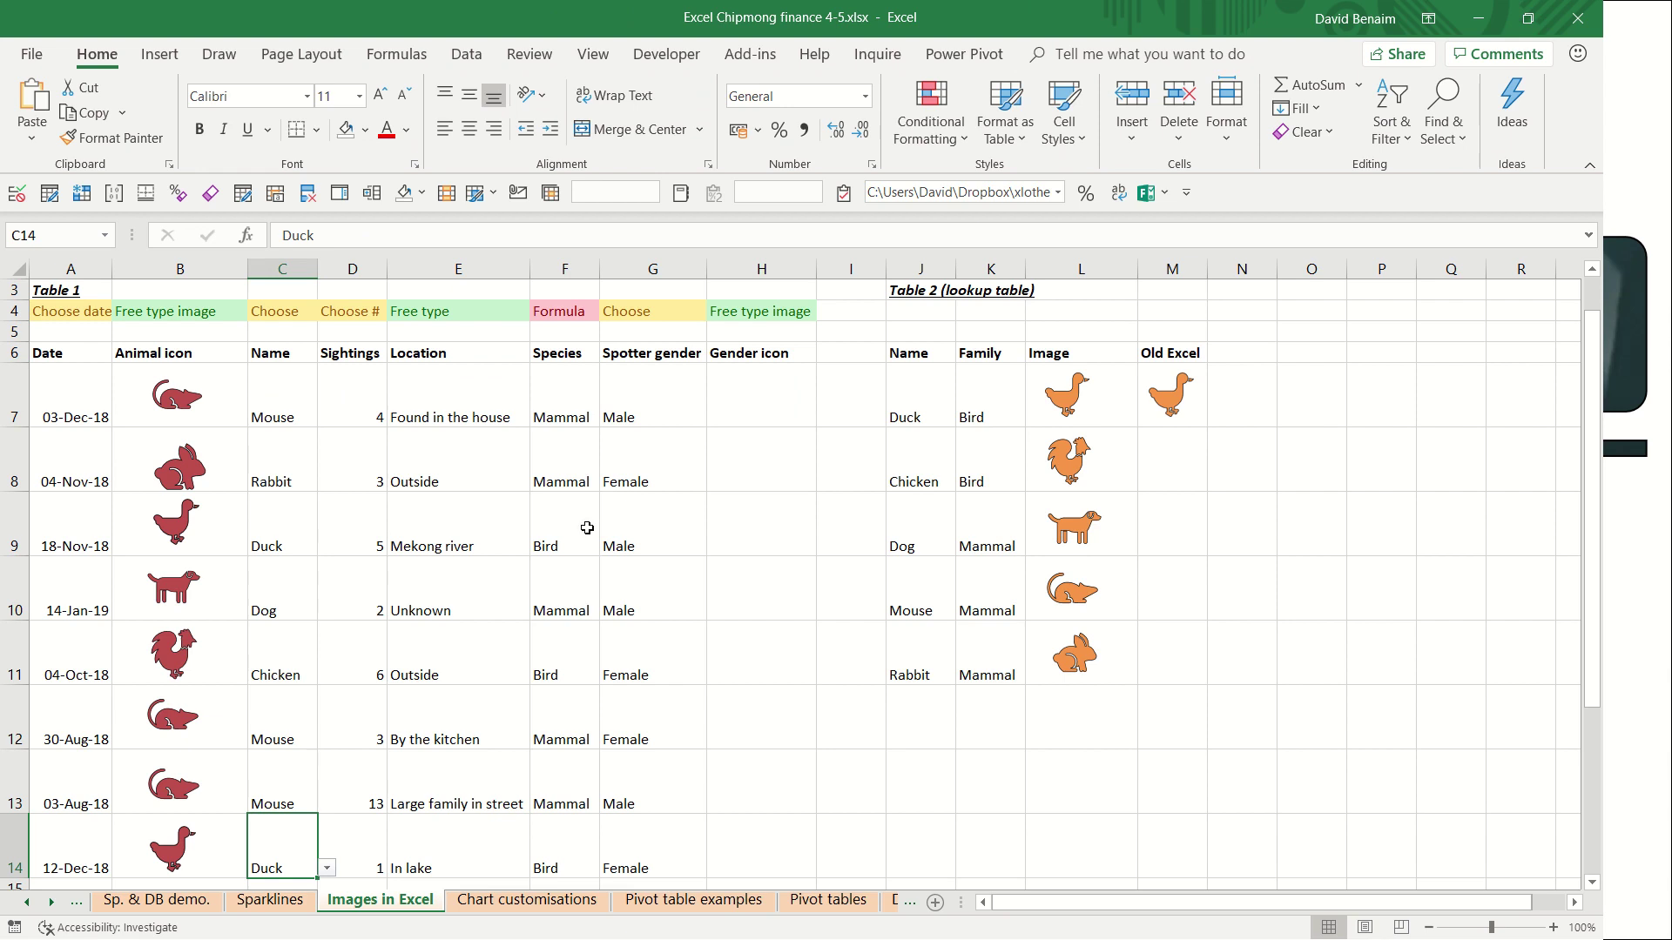
scroll(580, 537, "down", 5)
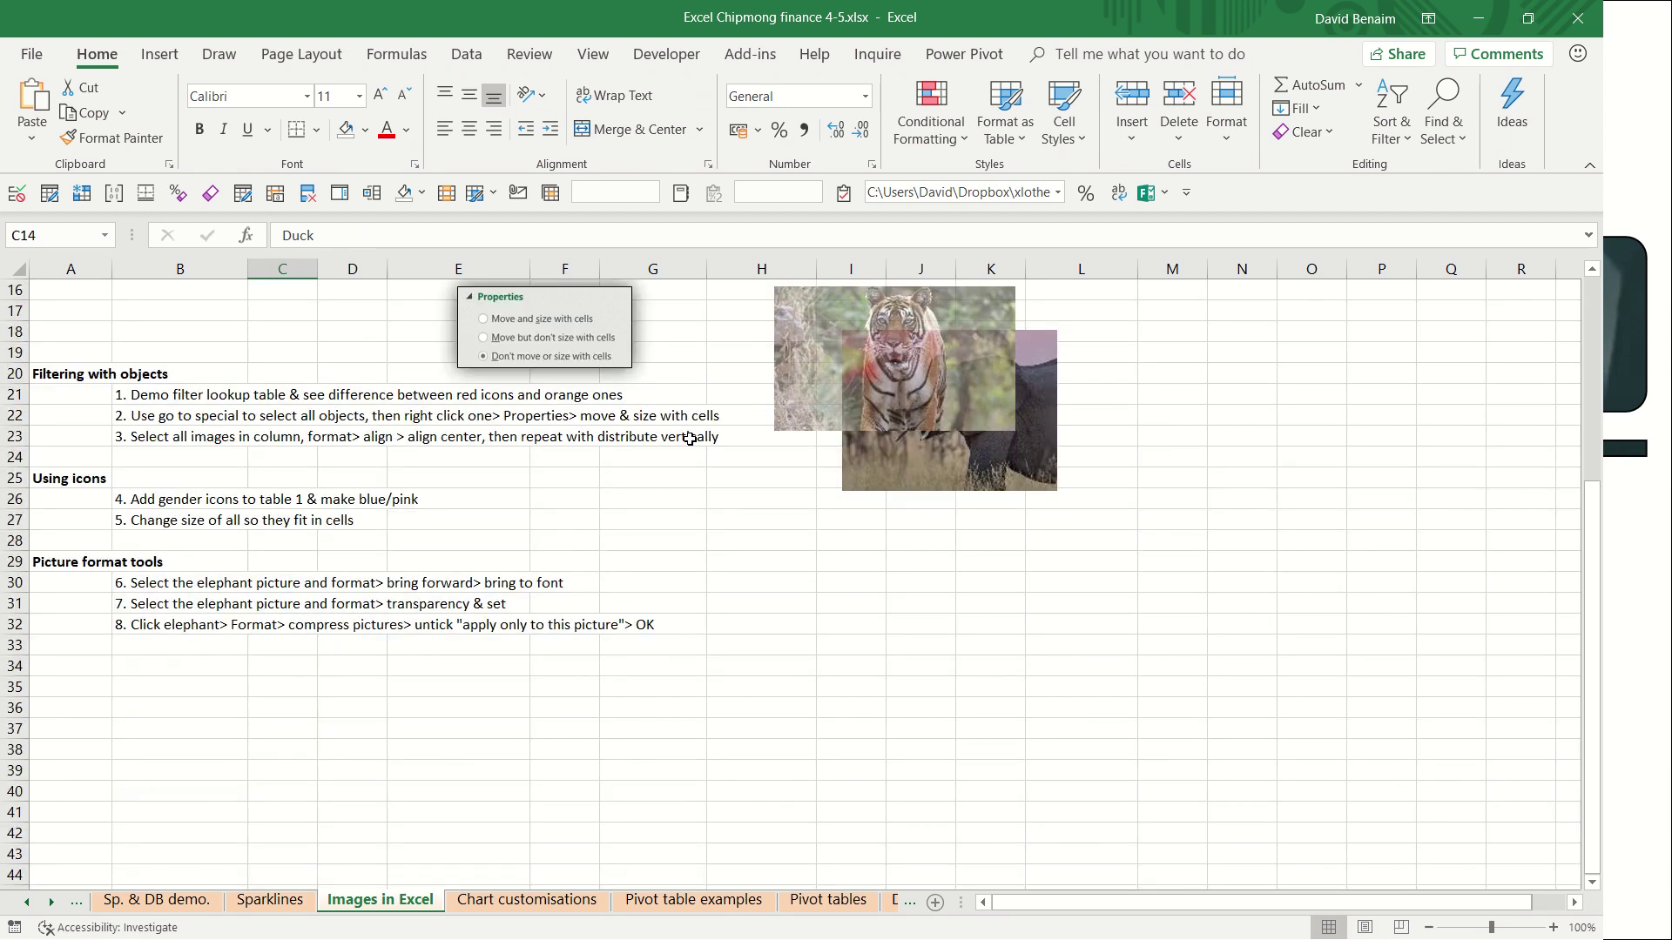
- Nudge the tiger picture up and right and position the elephant picture overlapping it
left_click(805, 372)
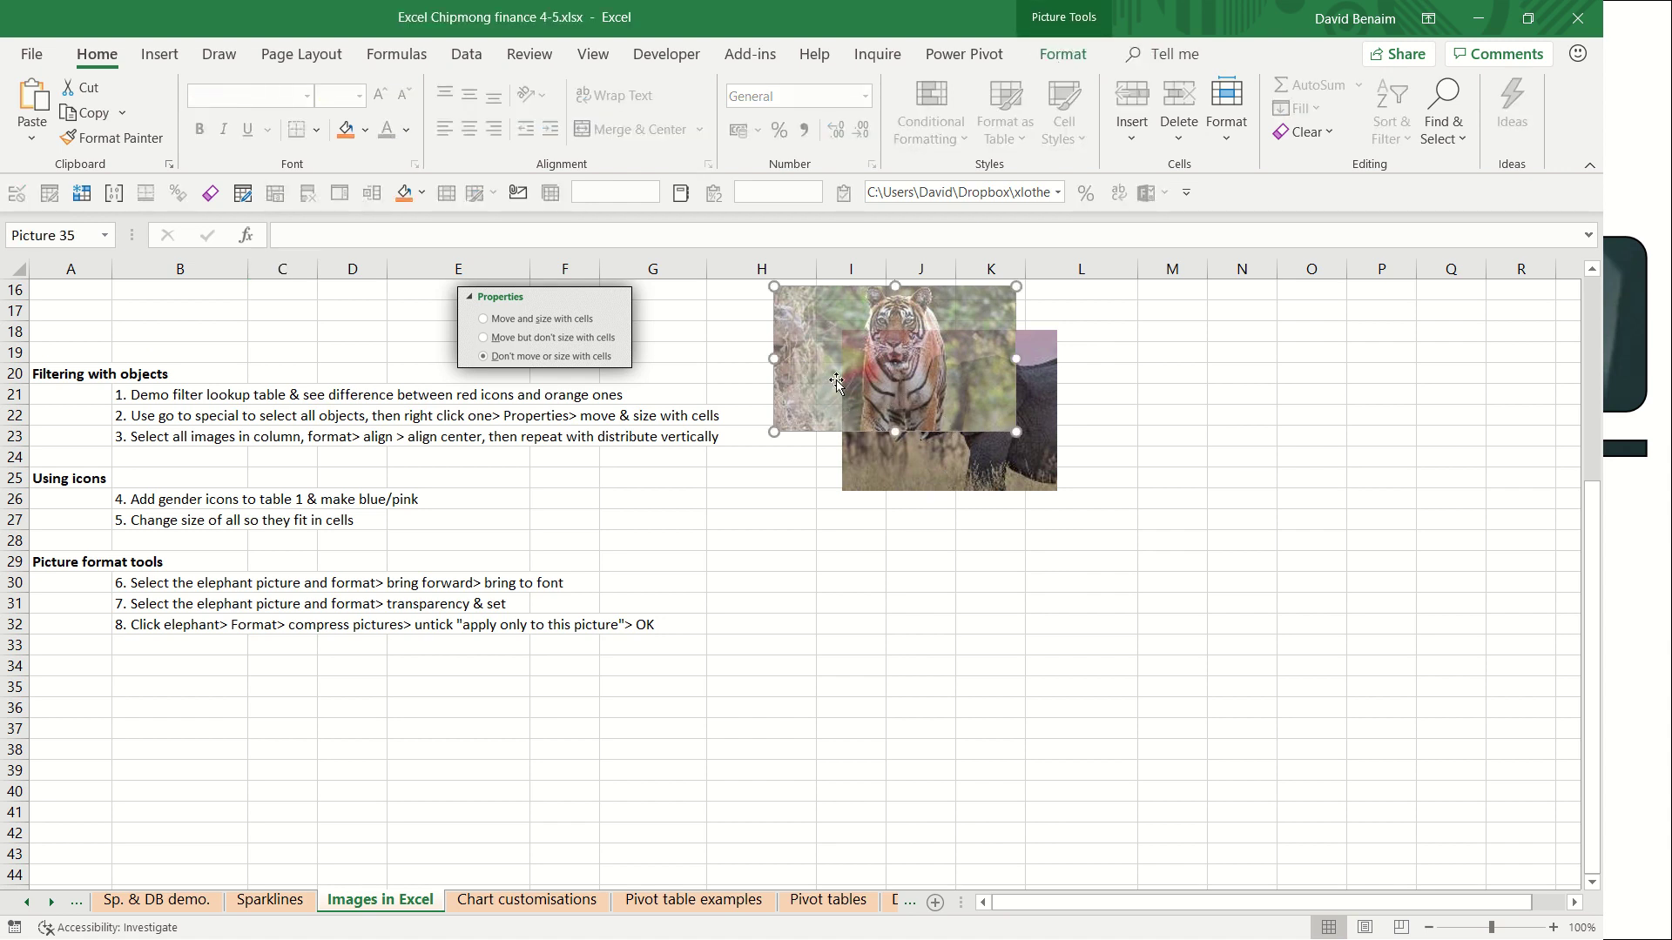
mouse_move(818, 337)
left_mouse_down()
mouse_move(805, 357)
mouse_move(827, 346)
left_mouse_up()
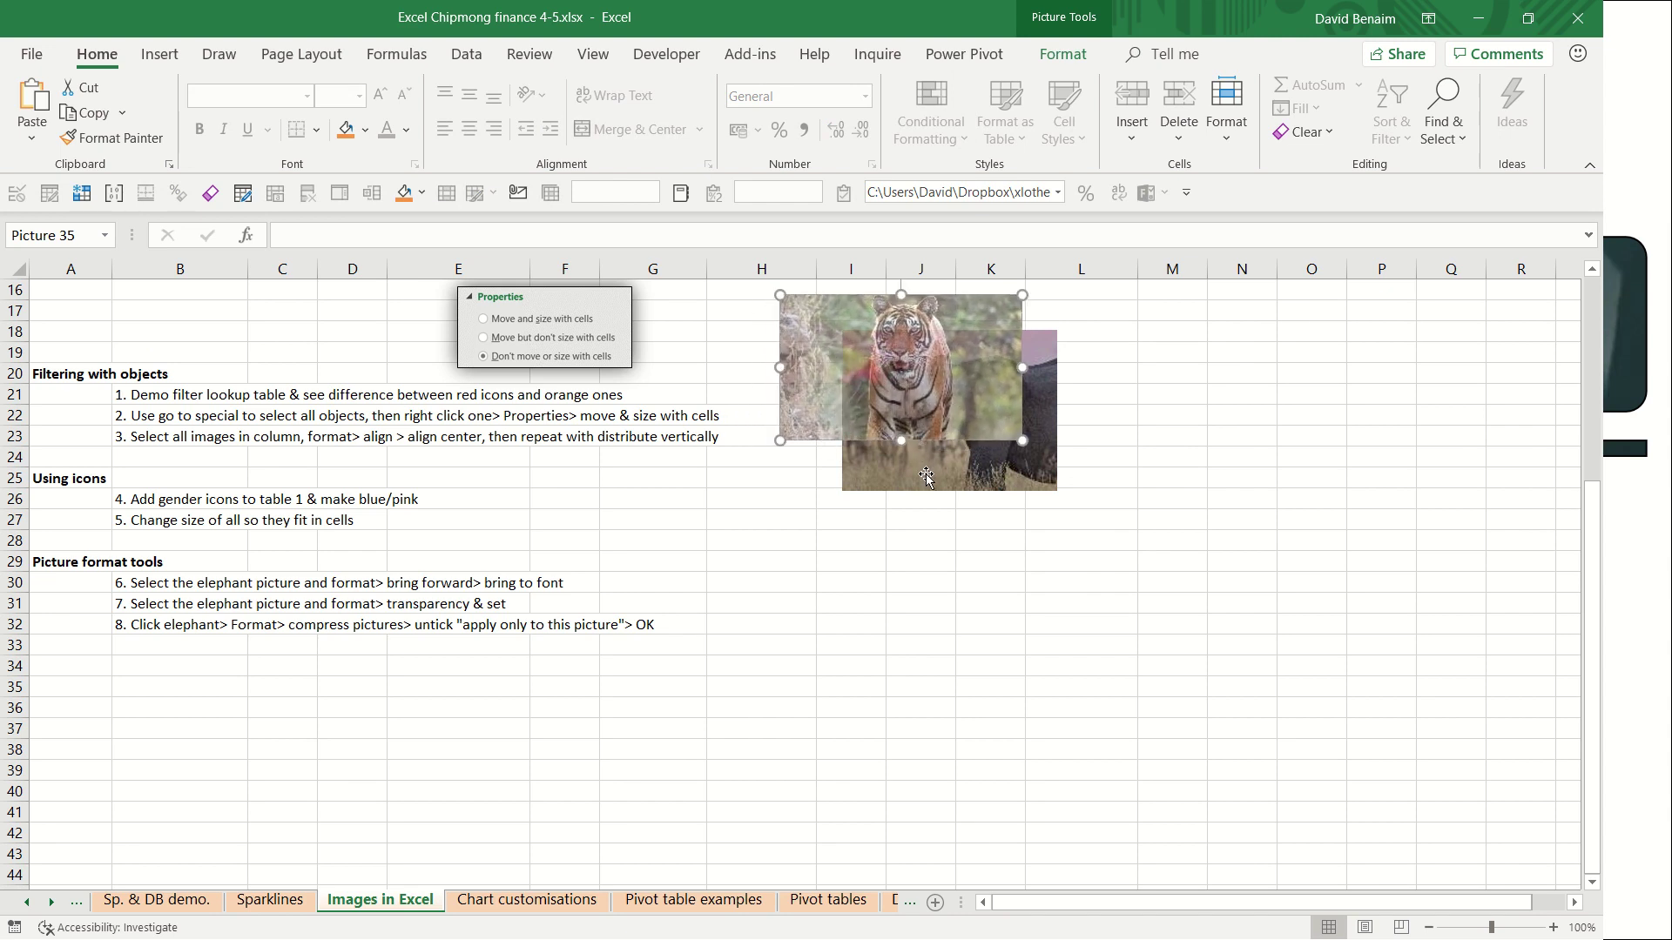
mouse_move(926, 478)
left_mouse_down()
mouse_move(875, 544)
mouse_move(937, 486)
left_mouse_up()
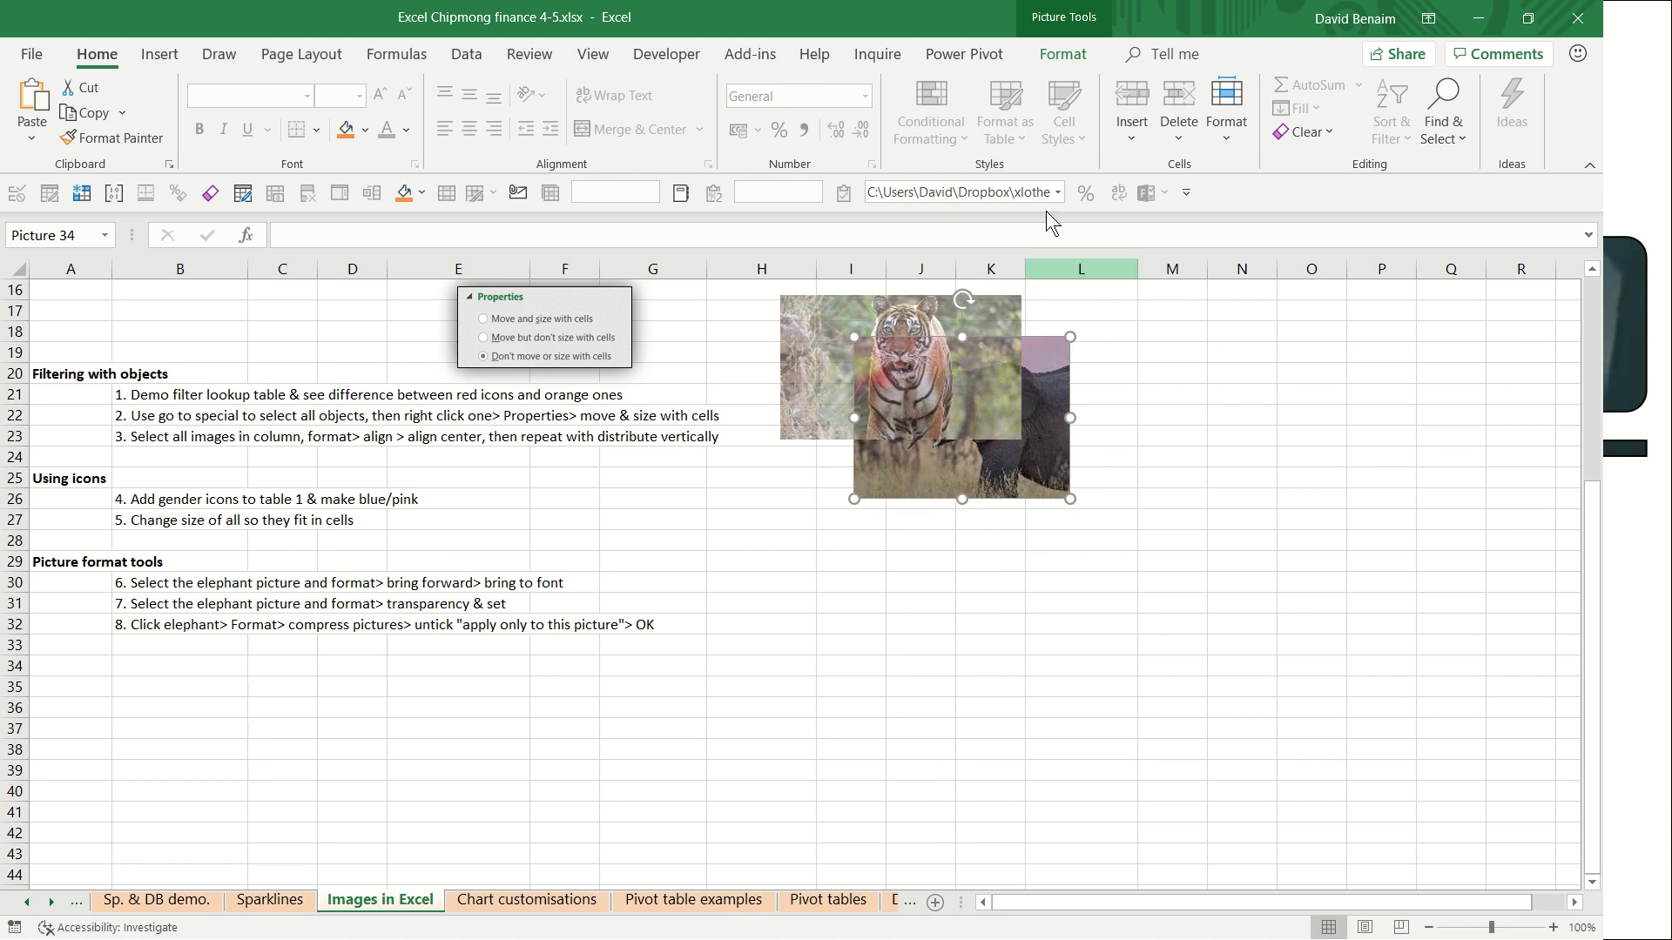
- Bring the elephant picture to the front, in front of the tiger
left_click(1065, 55)
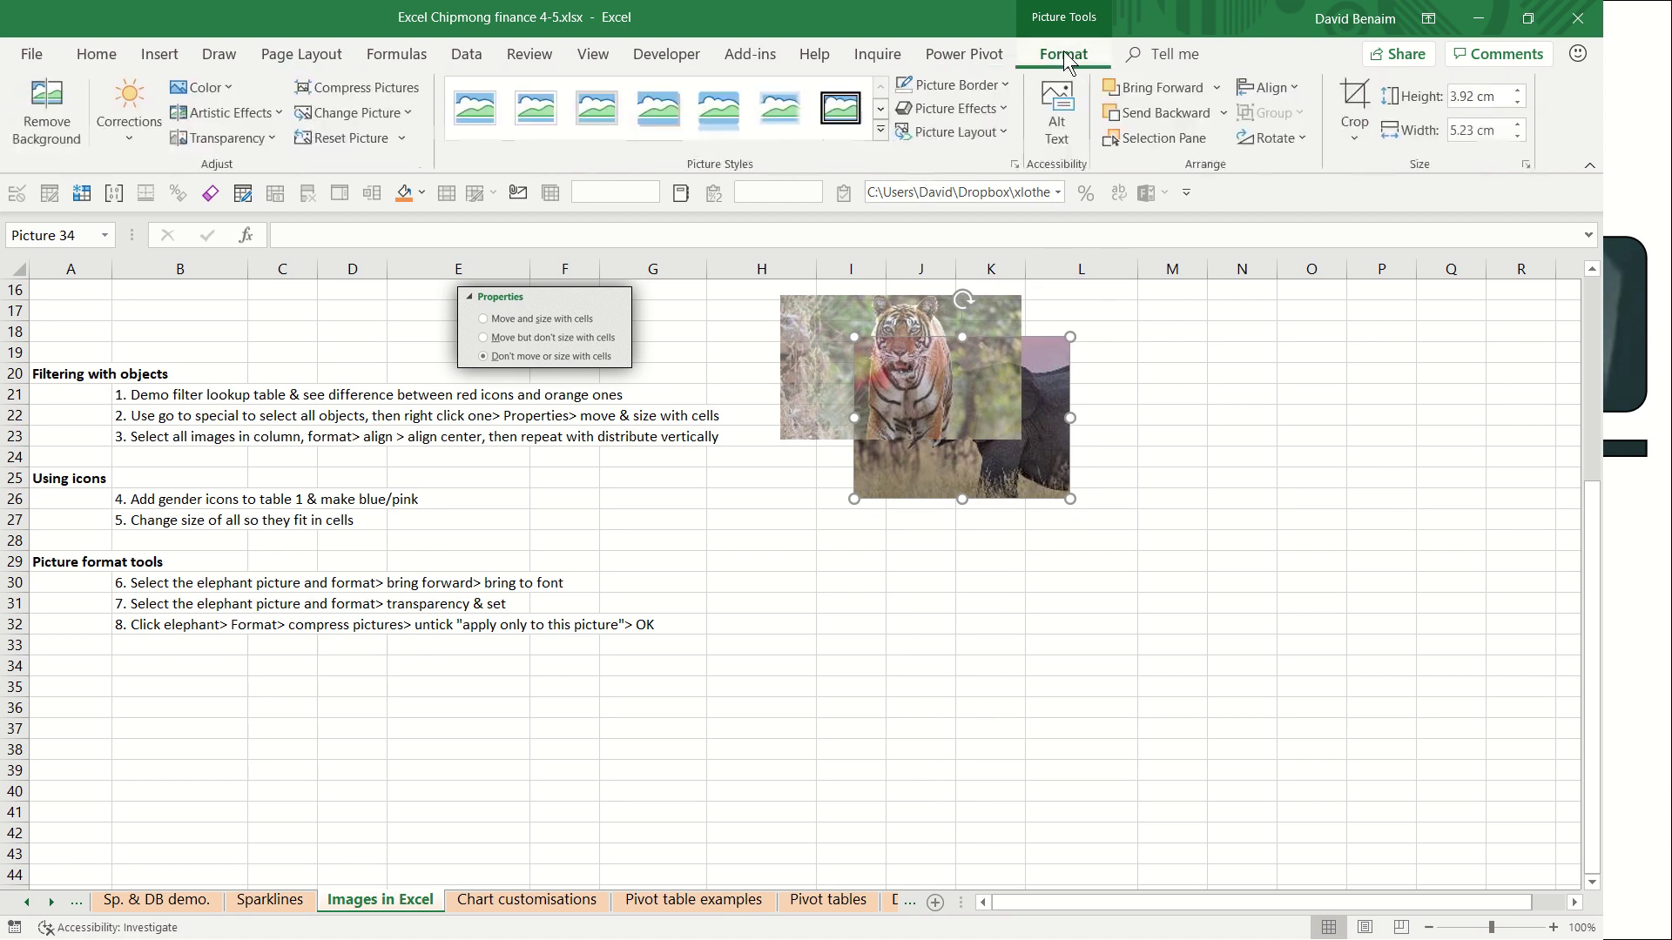
left_click(1215, 88)
left_click(1191, 141)
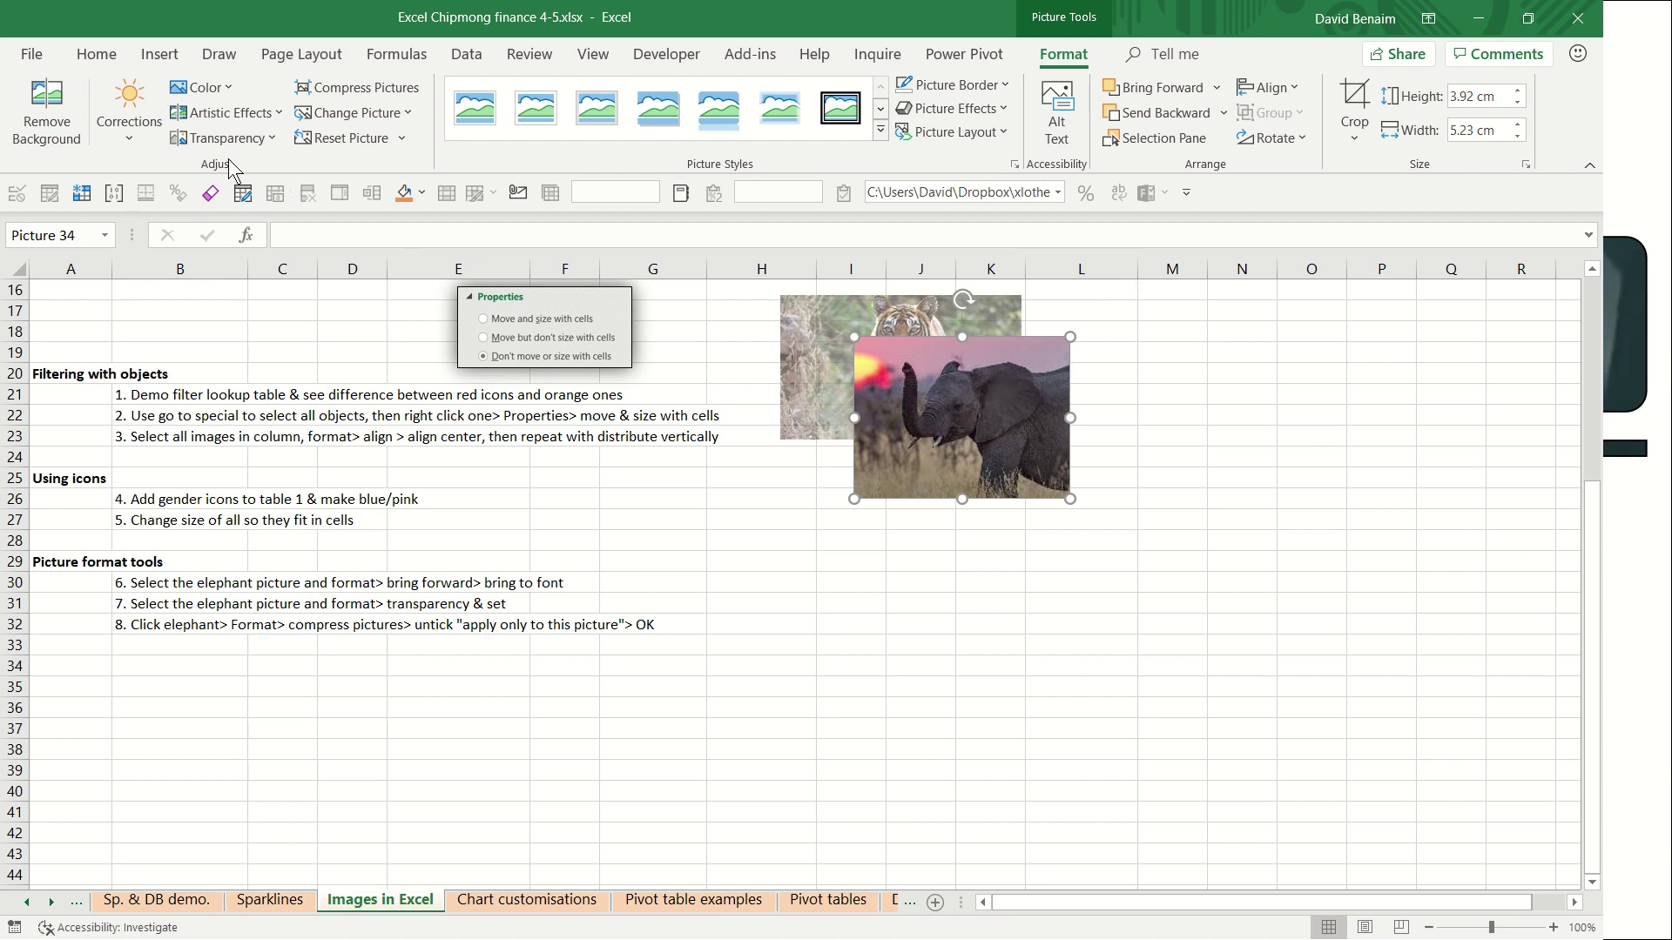
- Apply the 30% transparency preset to the elephant picture
left_click(271, 139)
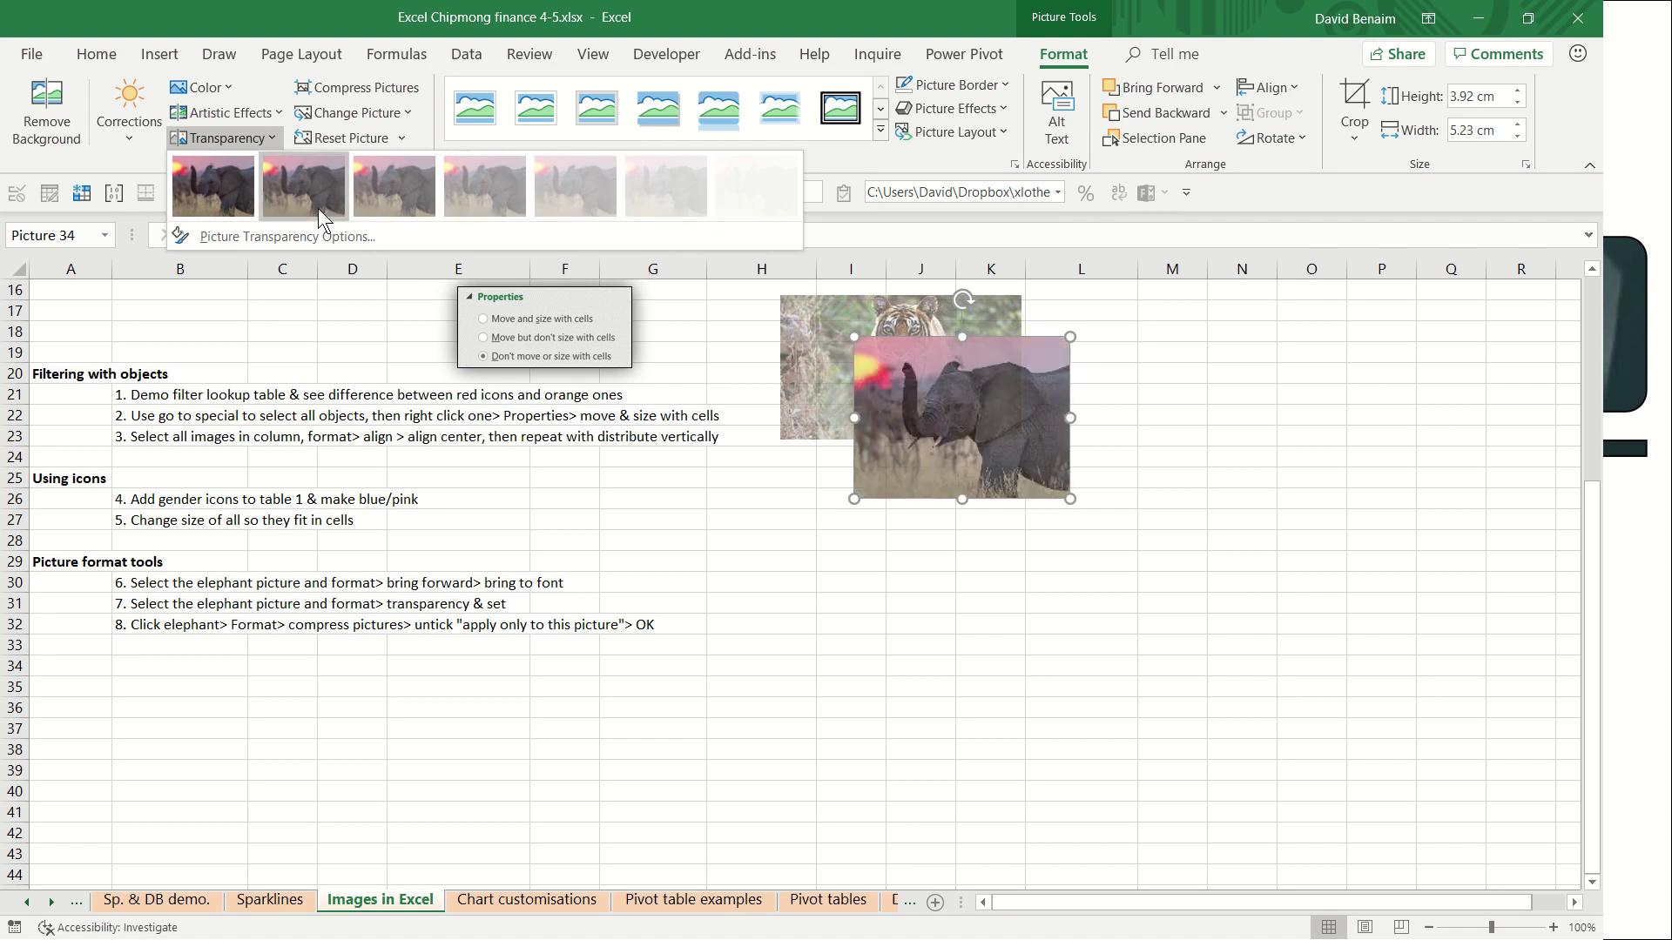
left_click(390, 199)
left_click(275, 142)
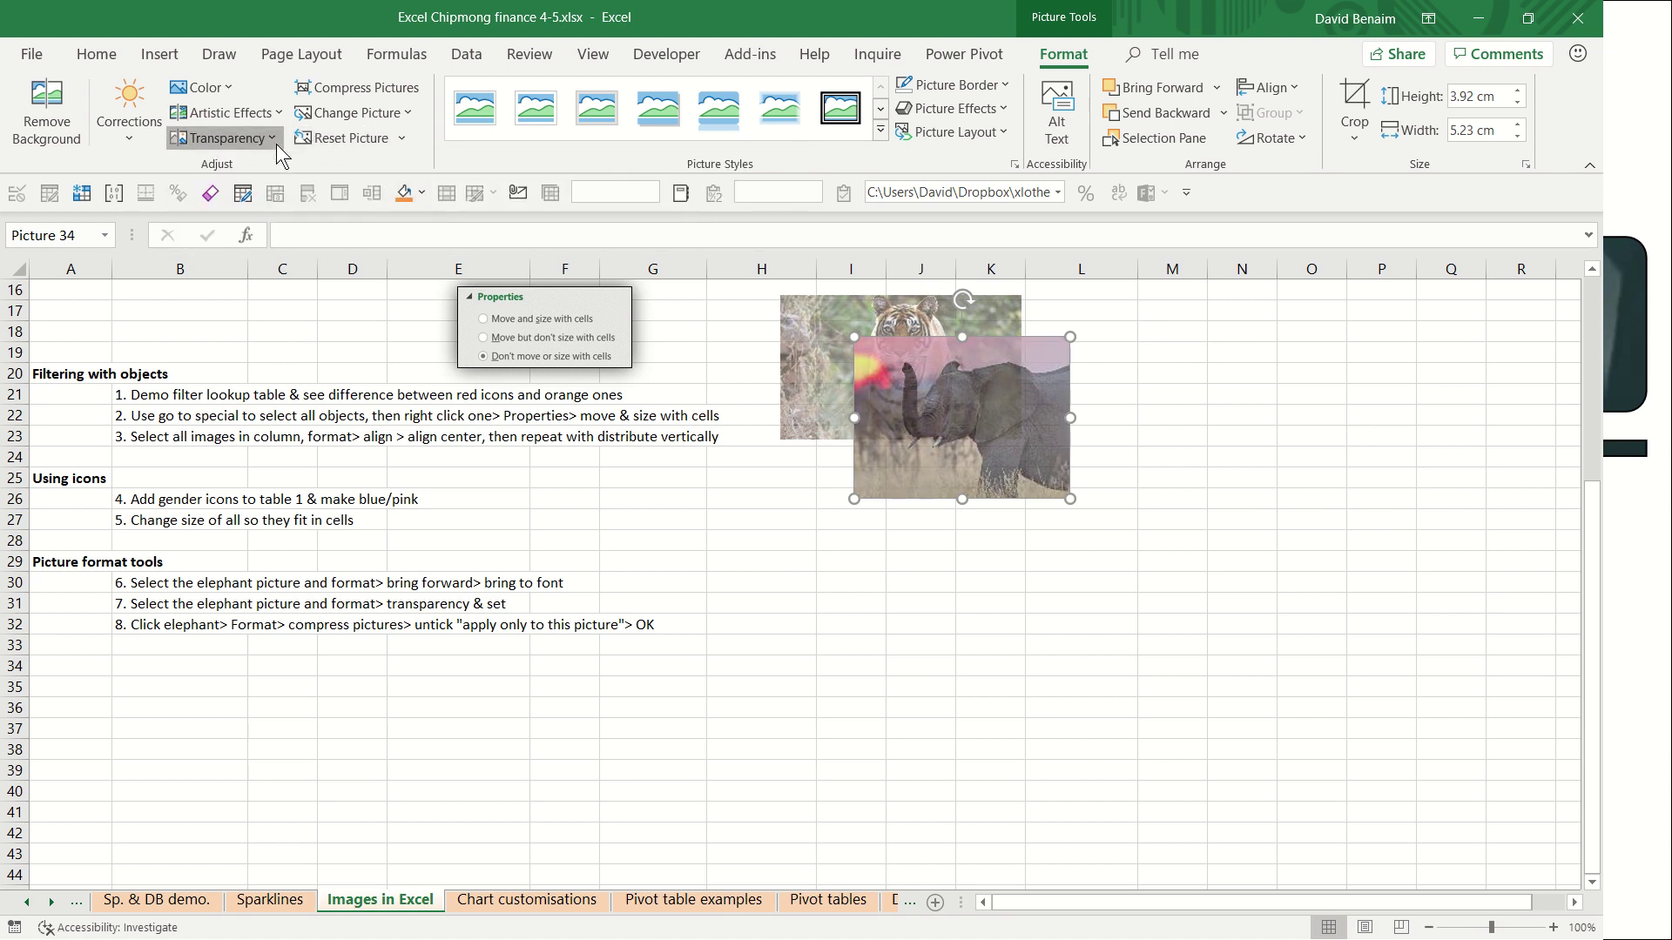
- Set the elephant's transparency to 20%, test-move it off and back over the tiger, then close the pane
left_click(292, 235)
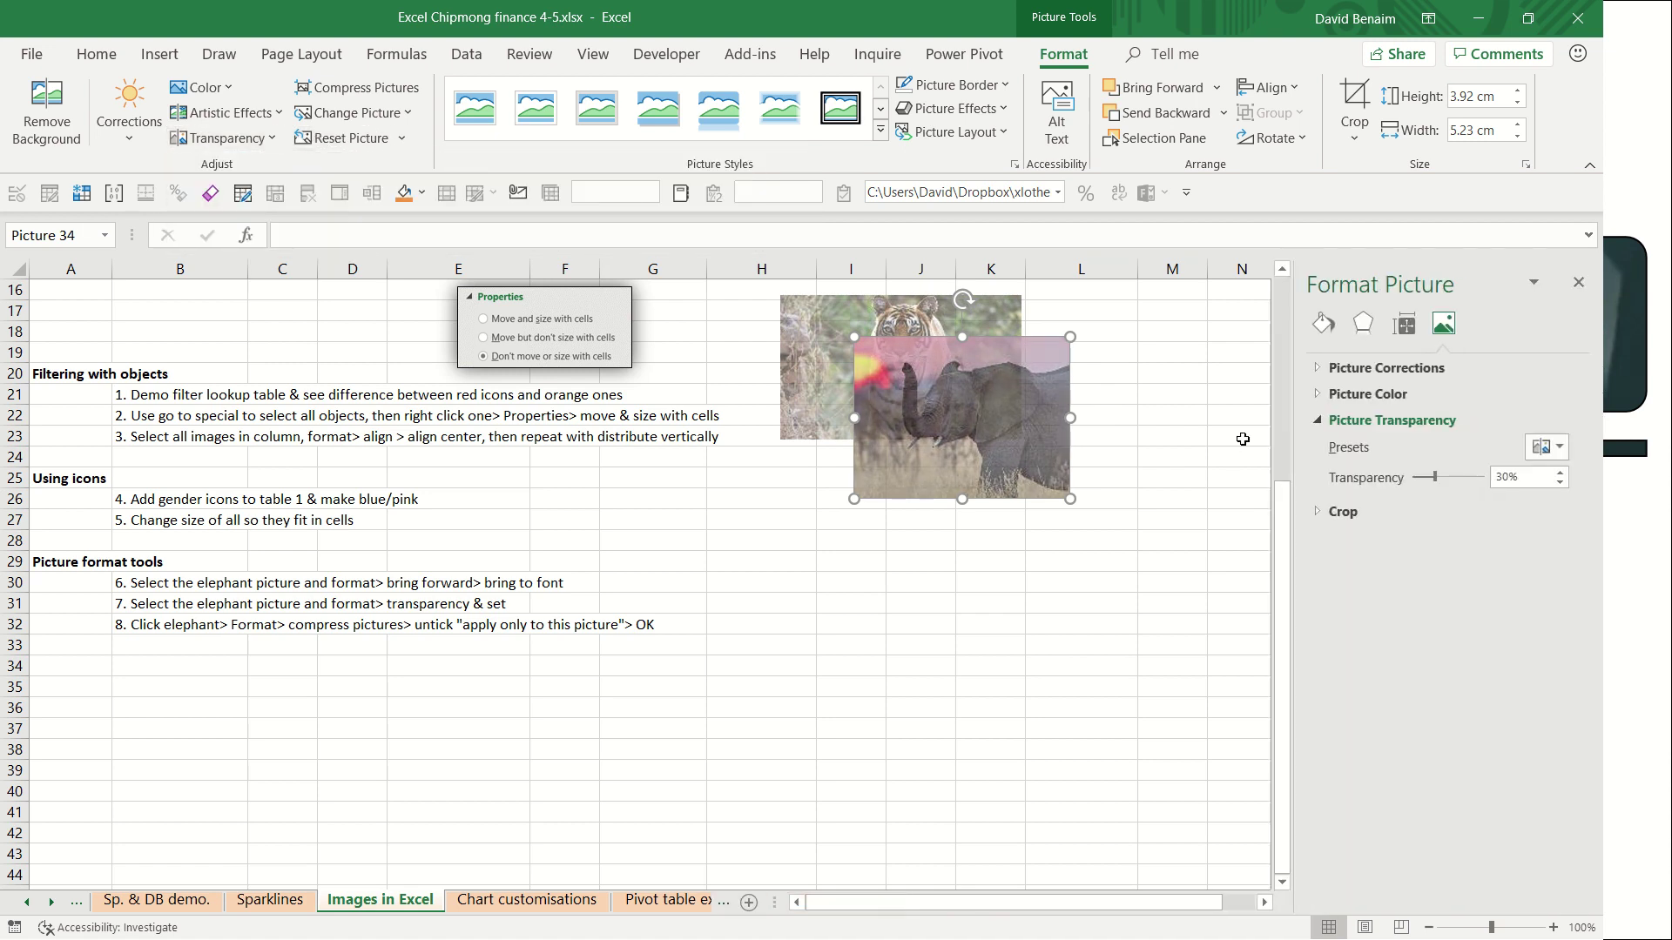
mouse_move(1434, 478)
left_mouse_down()
mouse_move(1472, 477)
mouse_move(1414, 479)
mouse_move(1430, 479)
left_mouse_up()
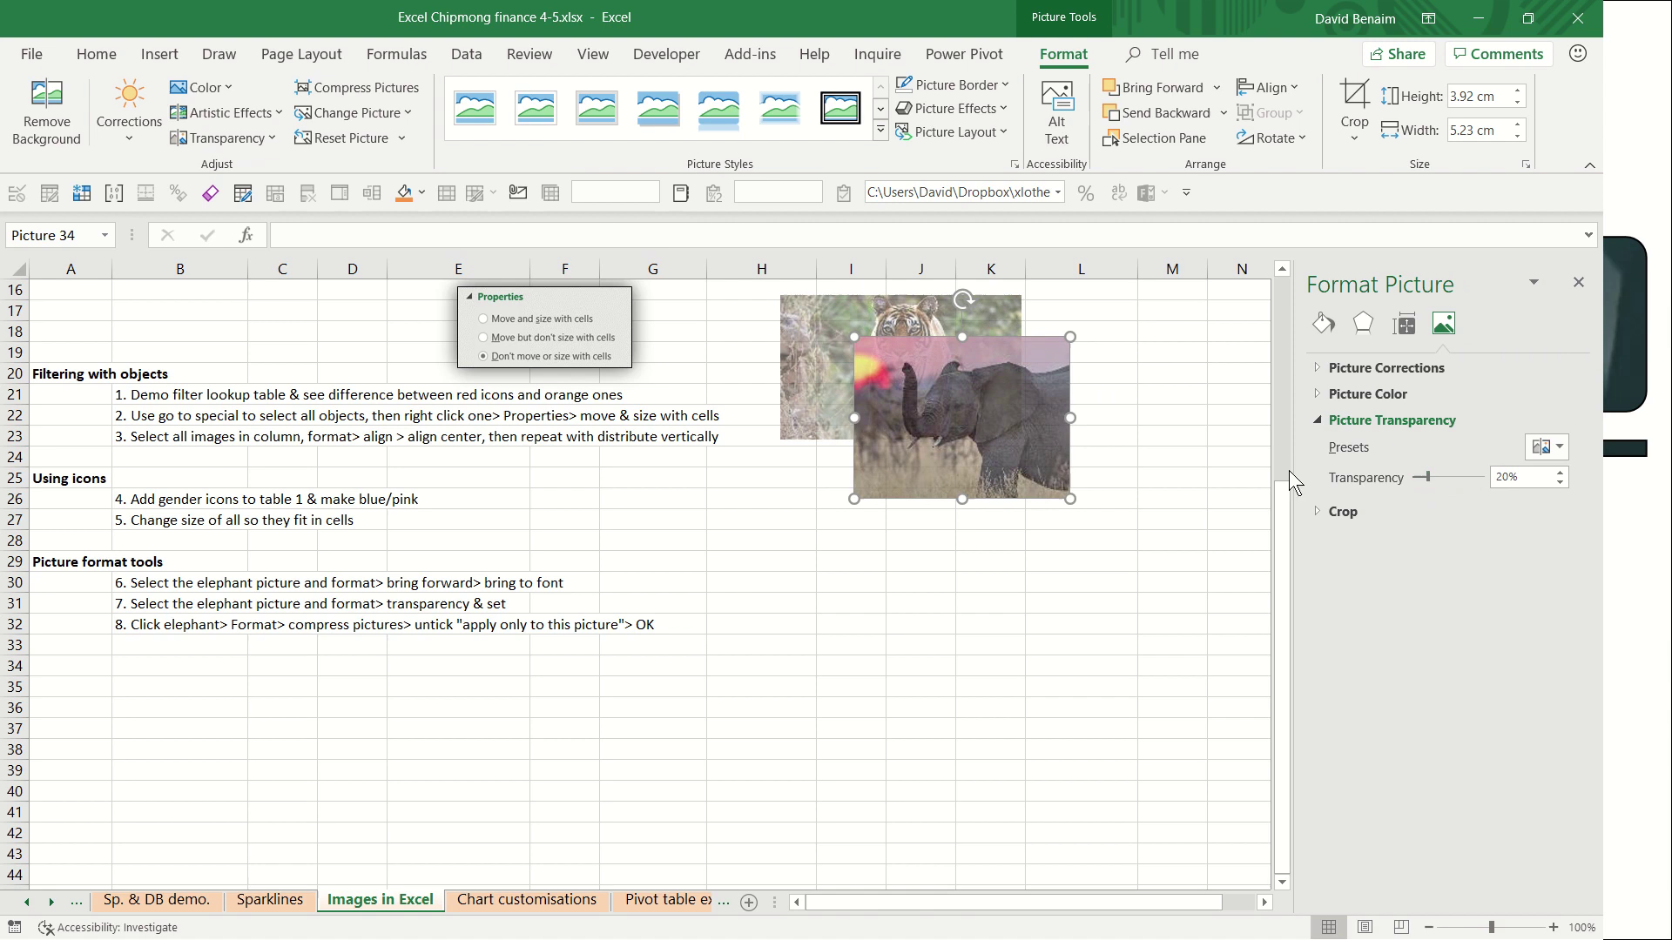
left_click_drag(1007, 447, 298, 498)
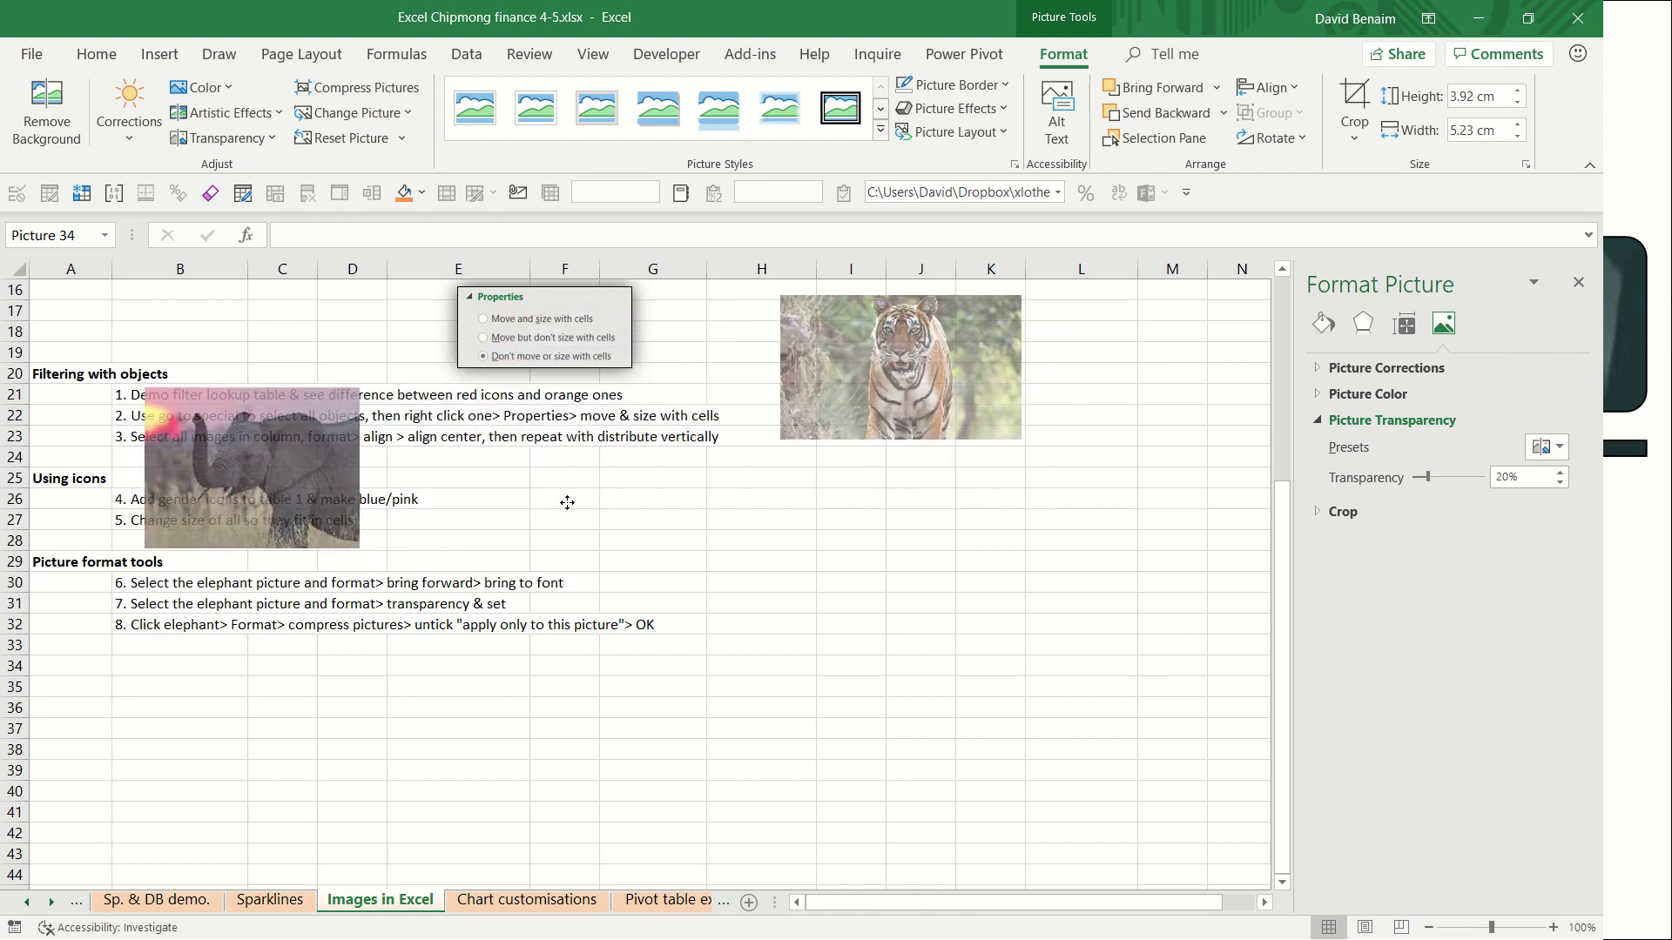
left_click_drag(566, 502, 952, 450)
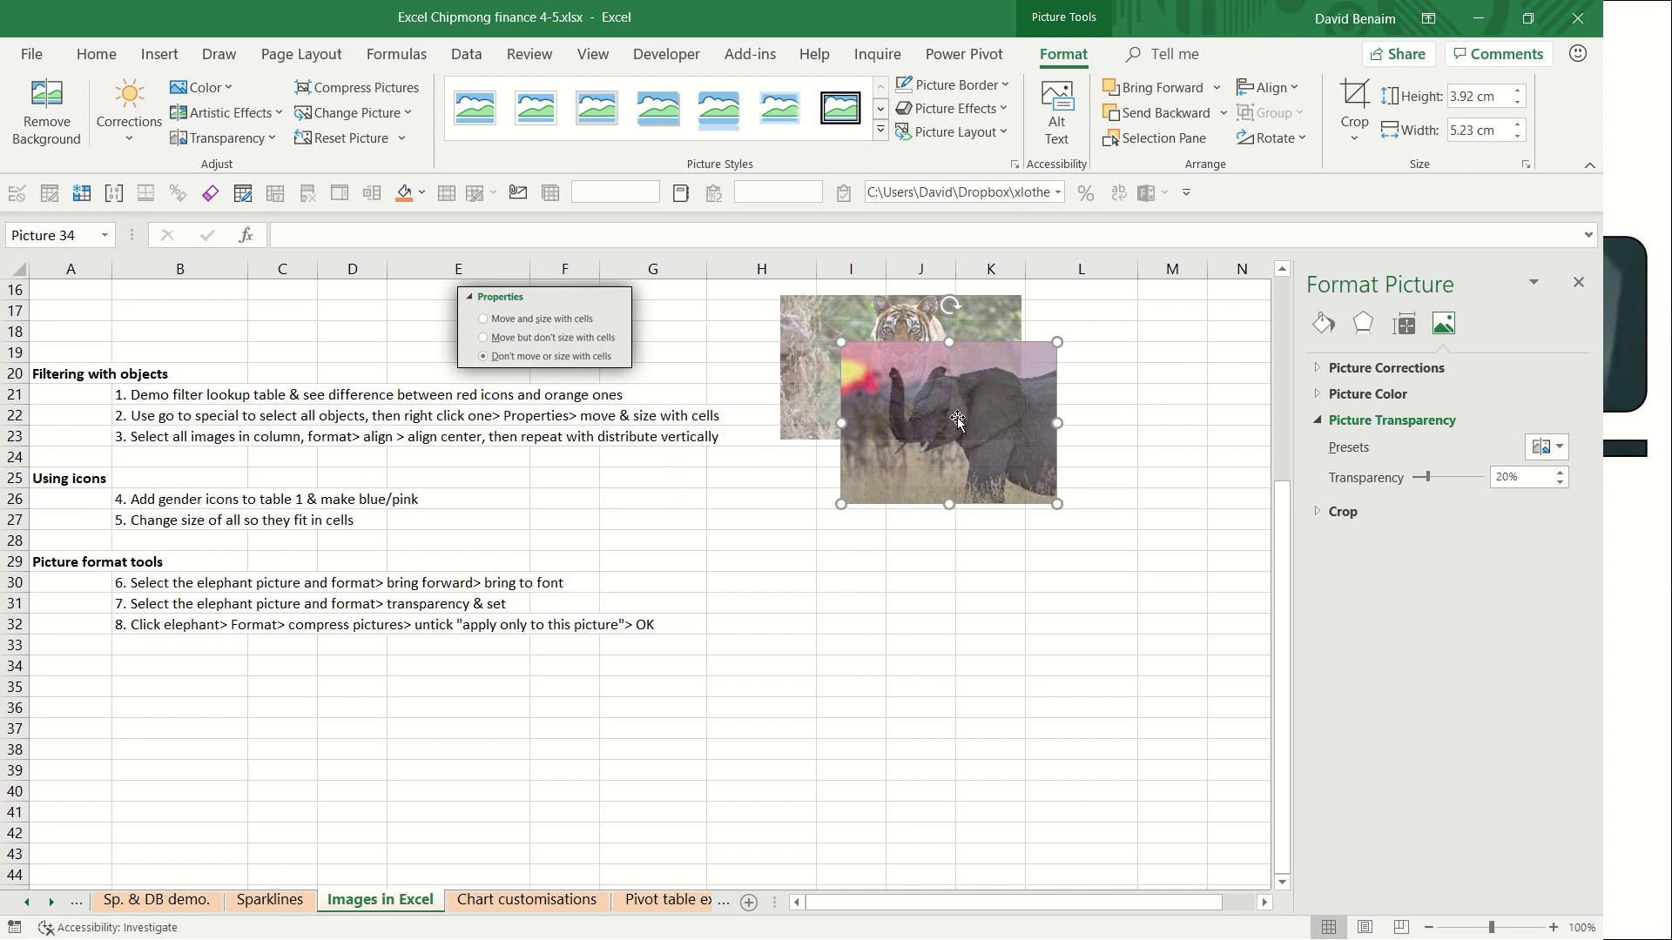
left_click(1578, 283)
- Open the Icons library and select the standing man and woman icons from People
scroll(659, 424, "up", 5)
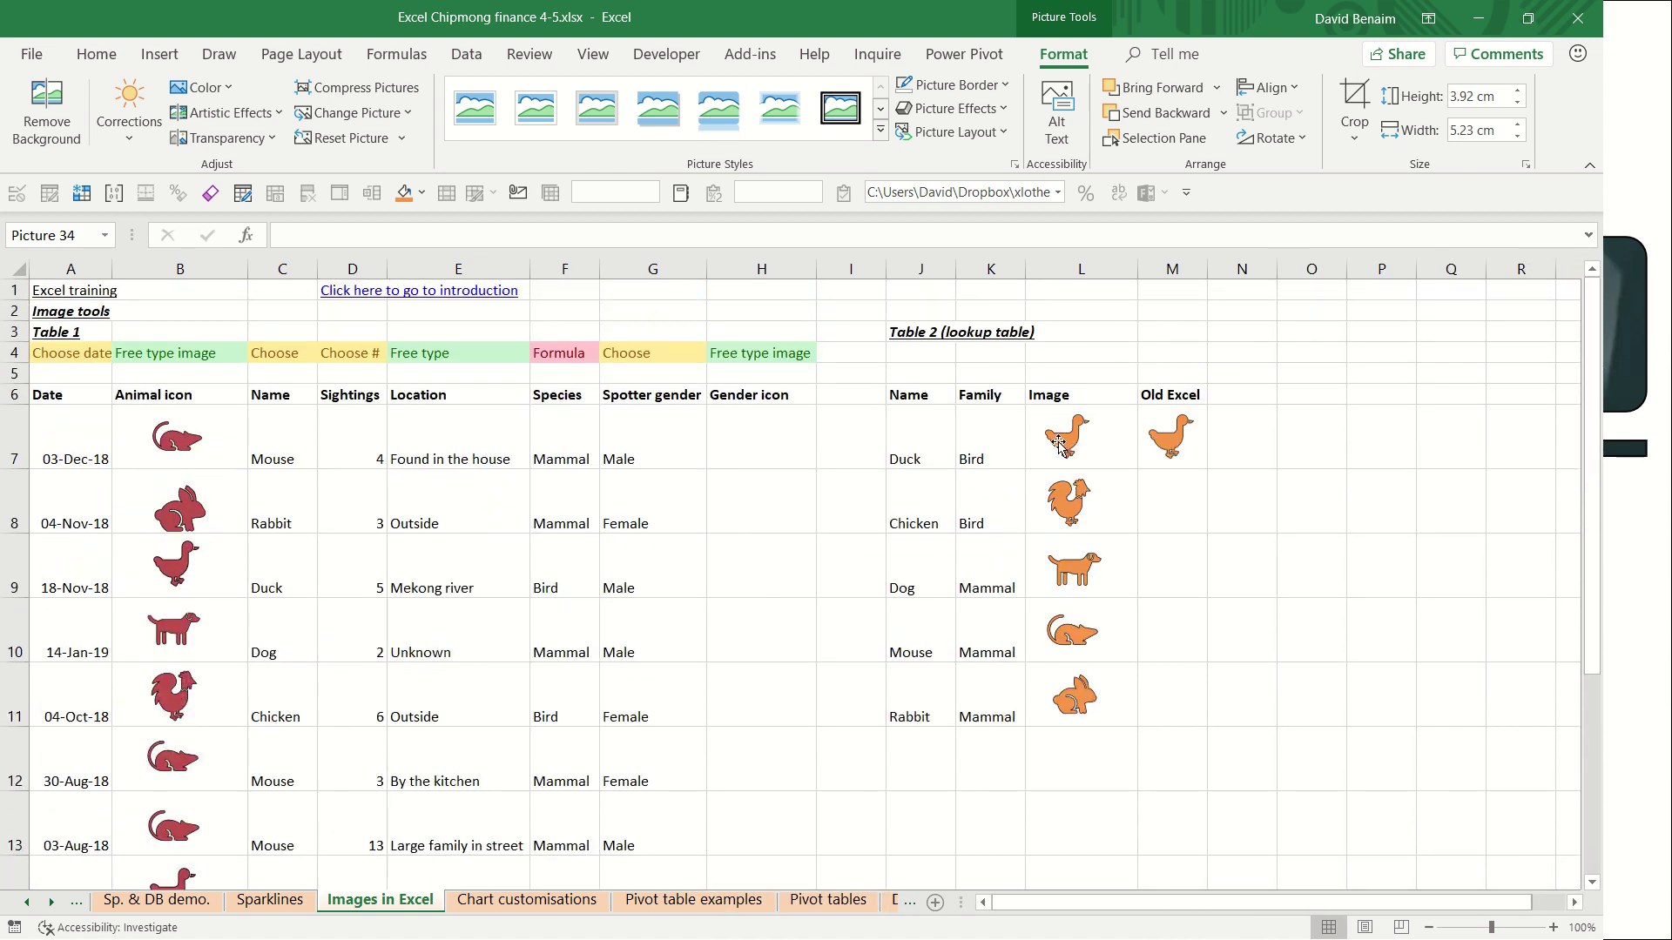
left_click(160, 56)
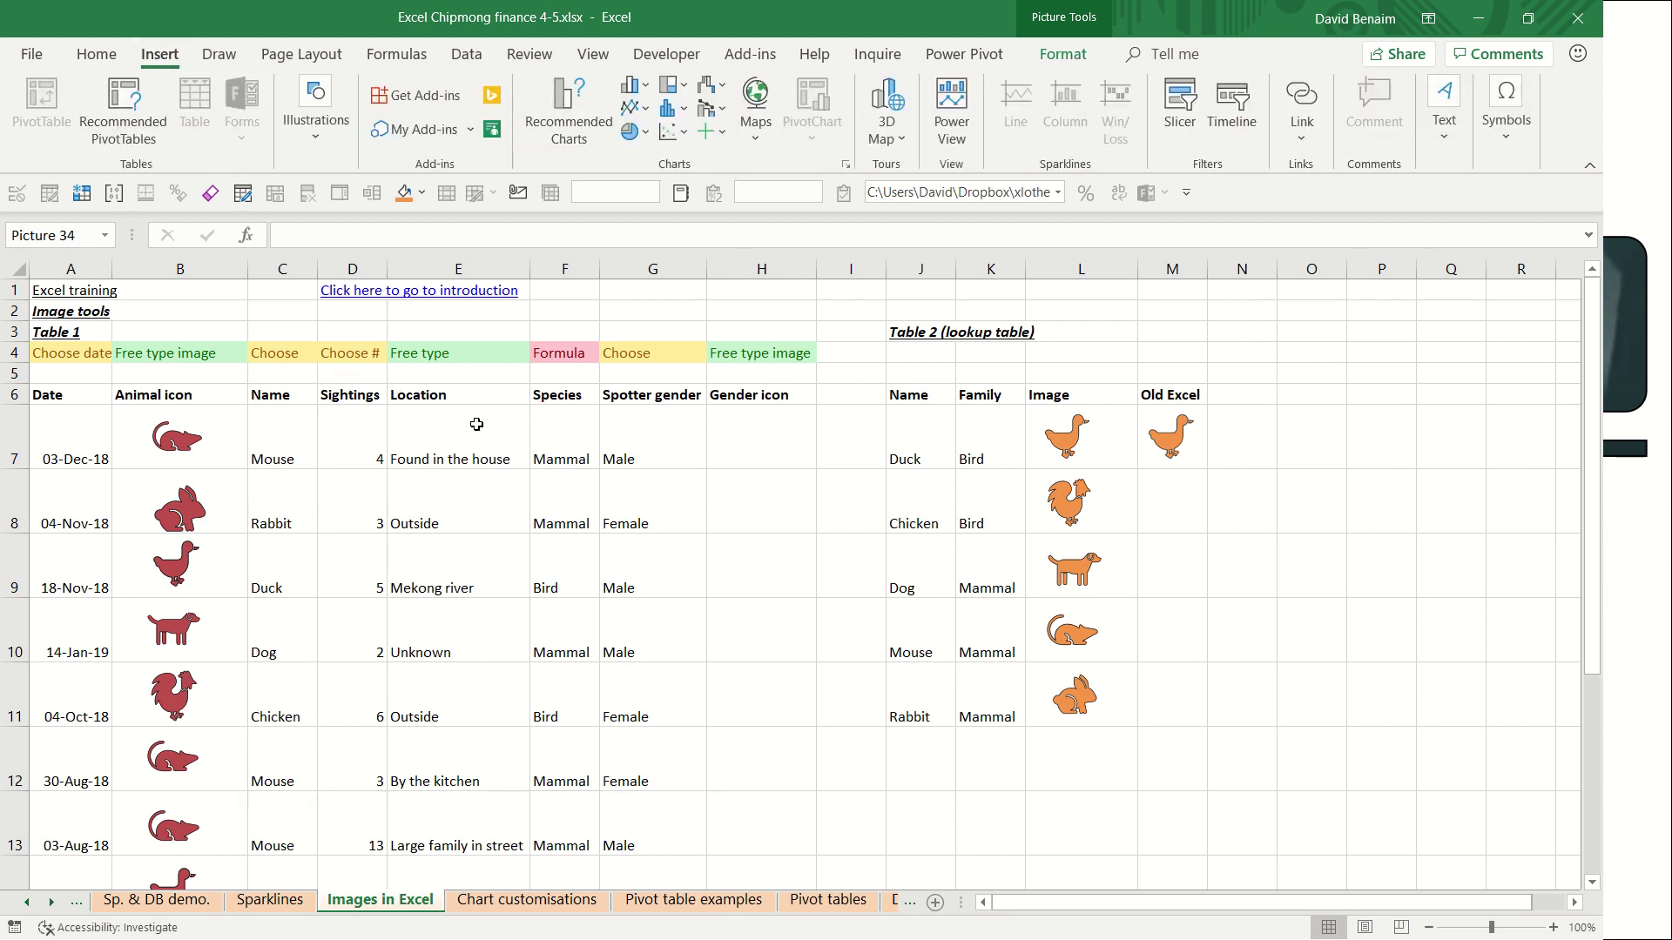
left_click(320, 139)
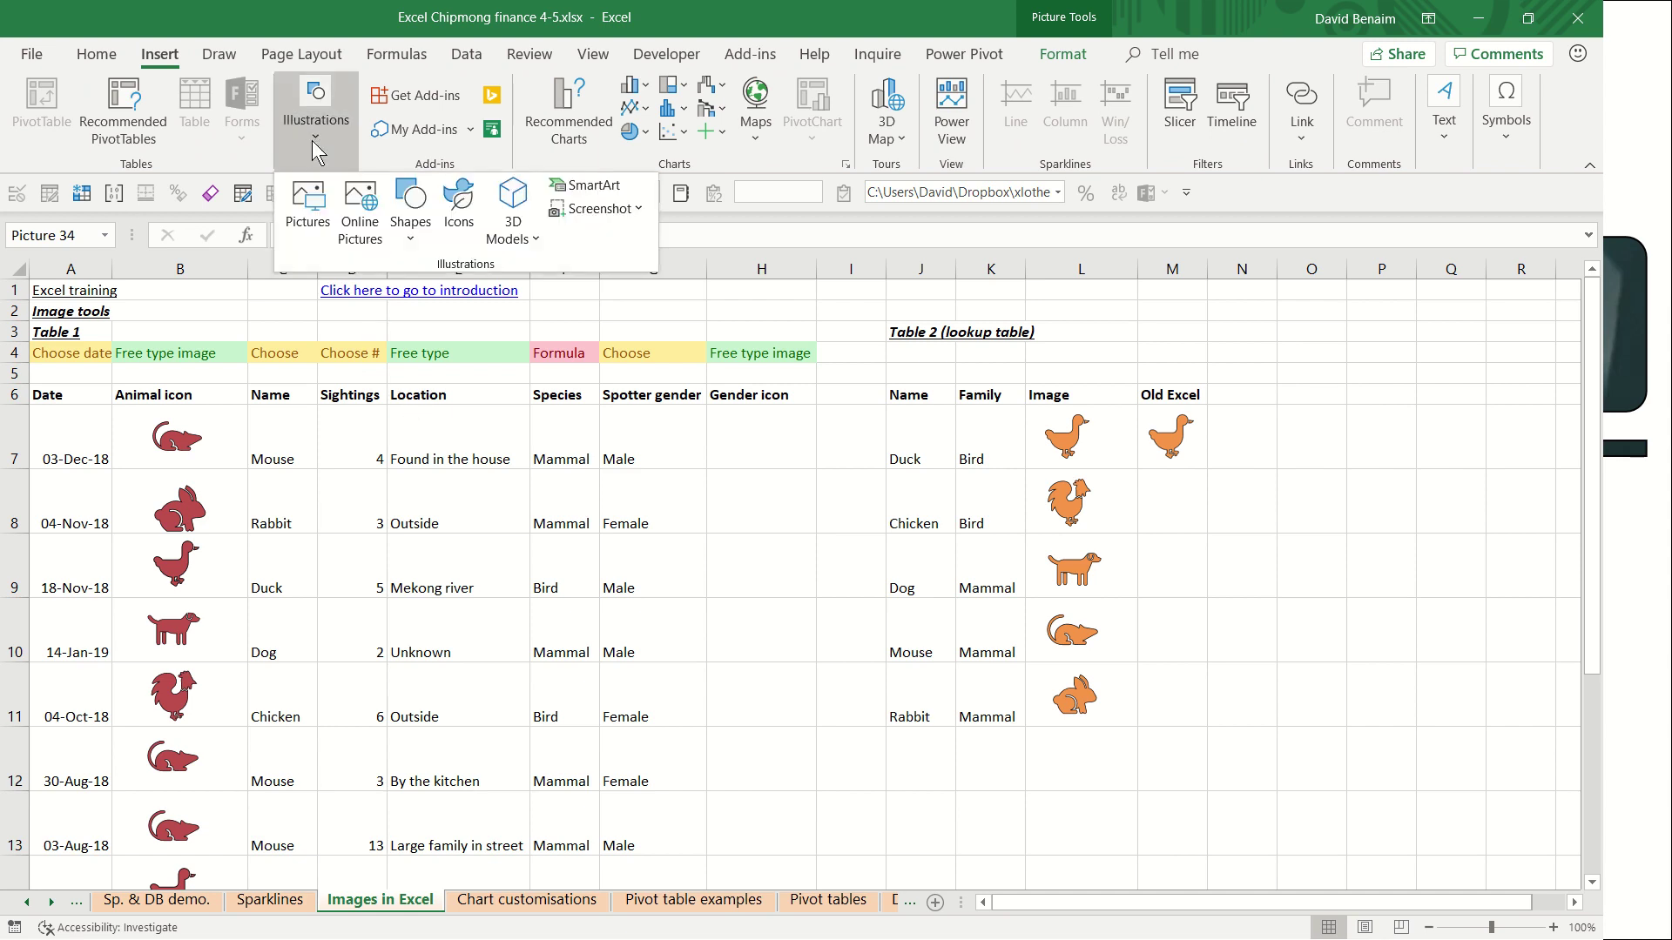
left_click(464, 235)
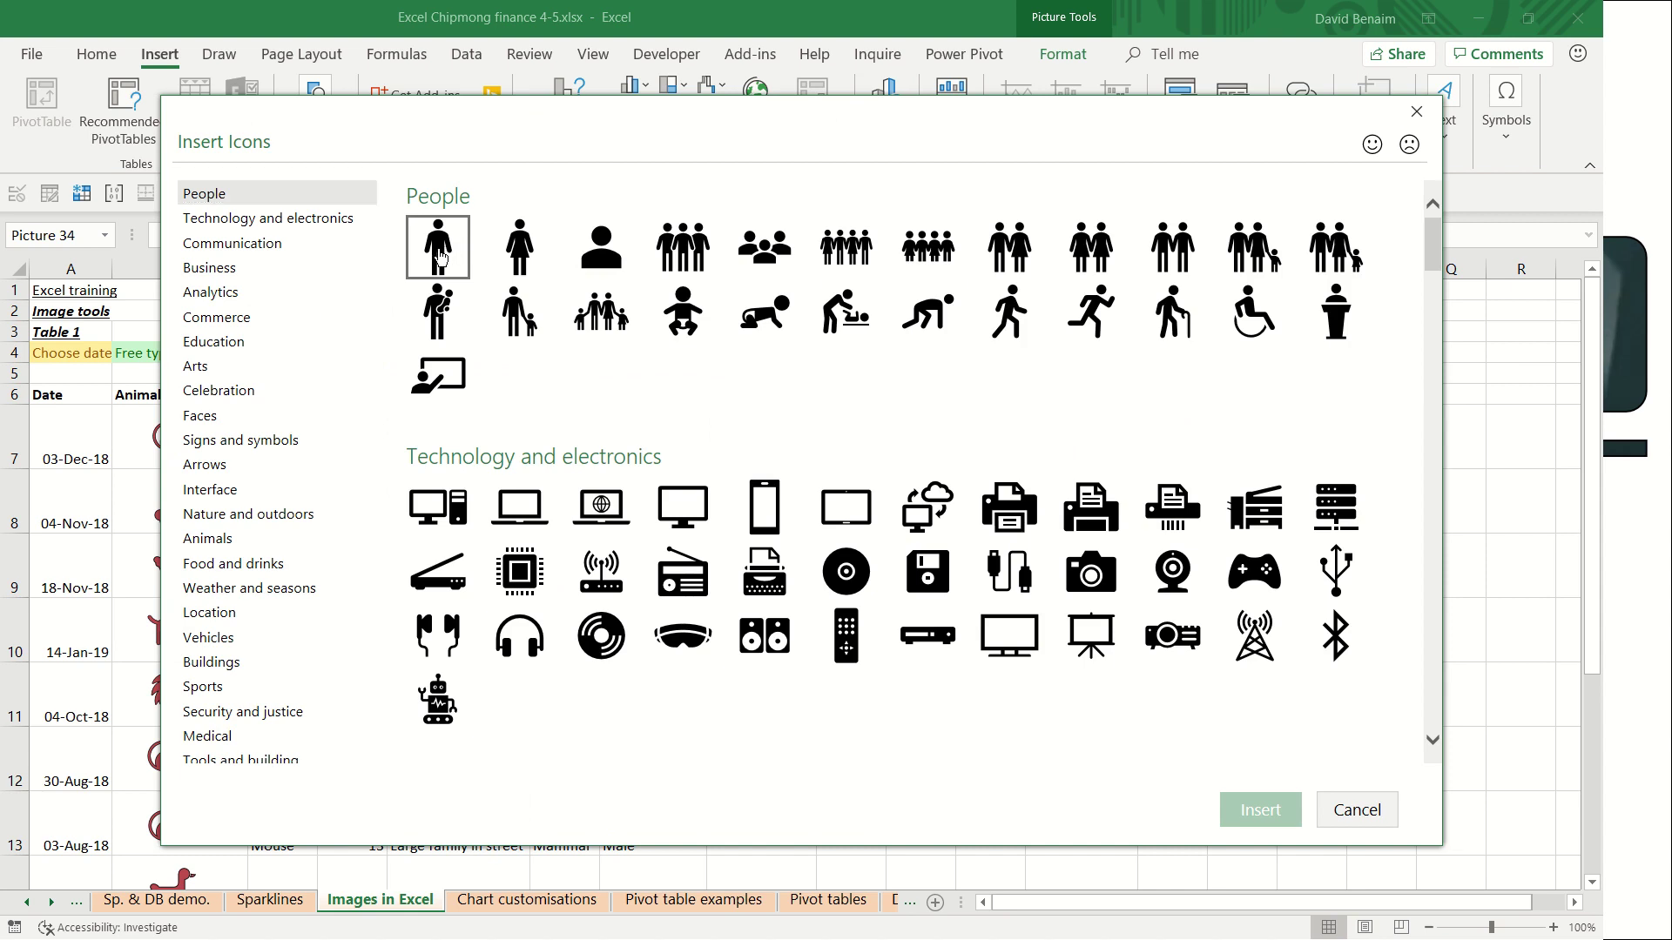
left_click(440, 257)
left_click(525, 264)
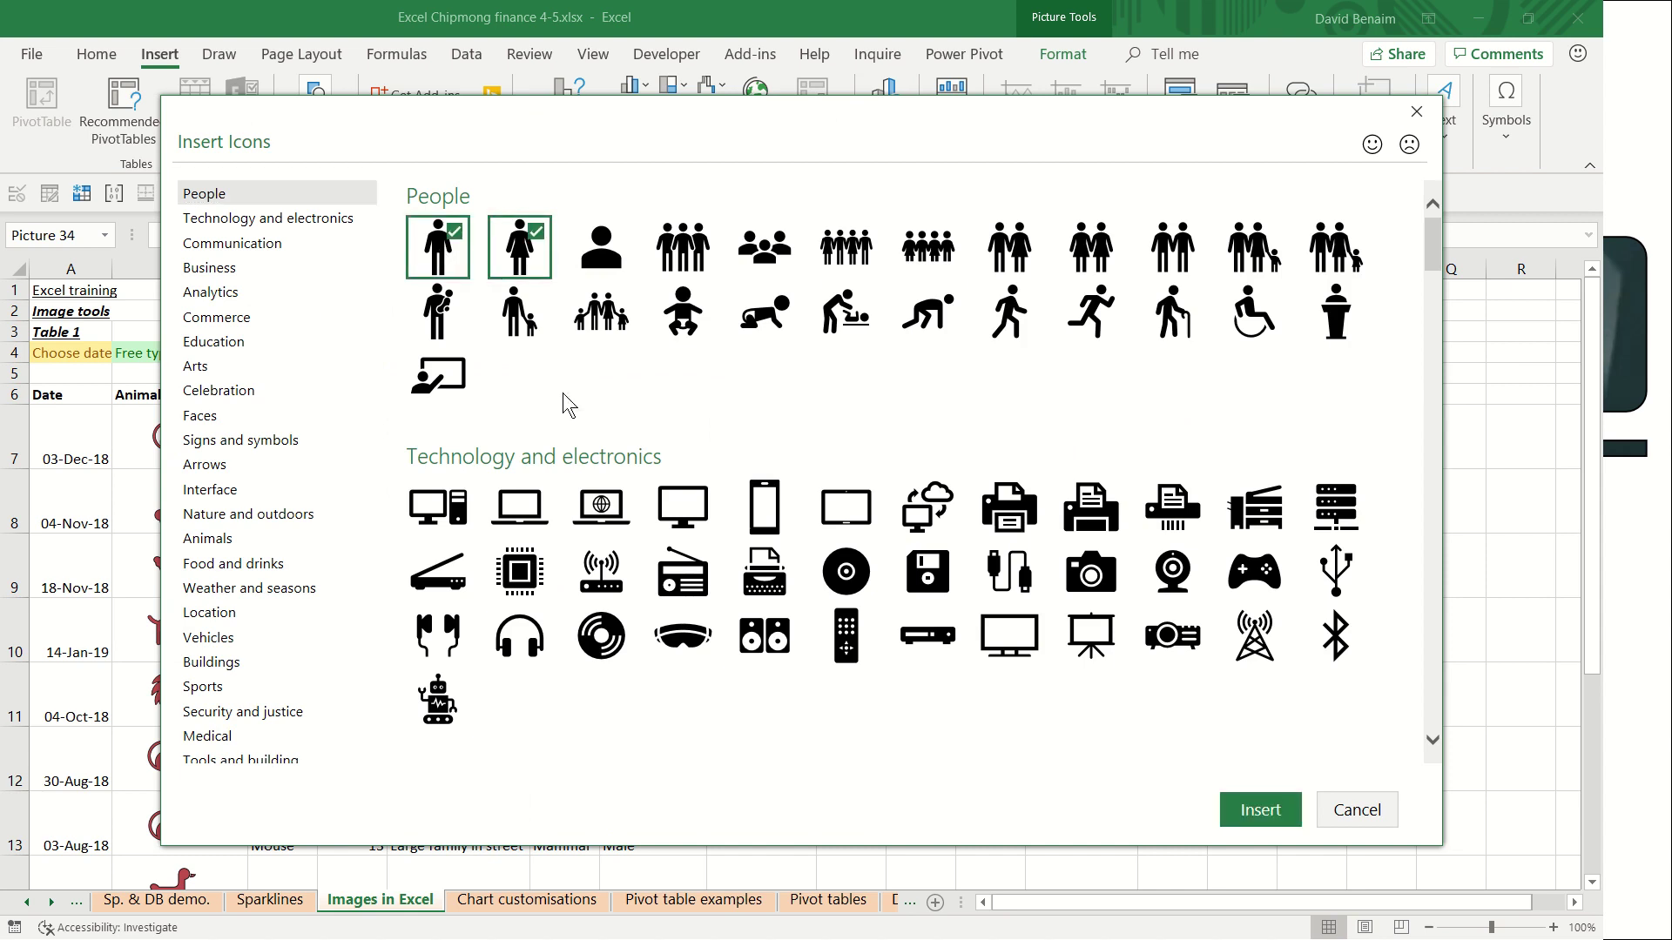
- Browse the Vehicles, Sports, Tools and building, Animals and Celebration icon categories
left_click(236, 651)
left_click(233, 691)
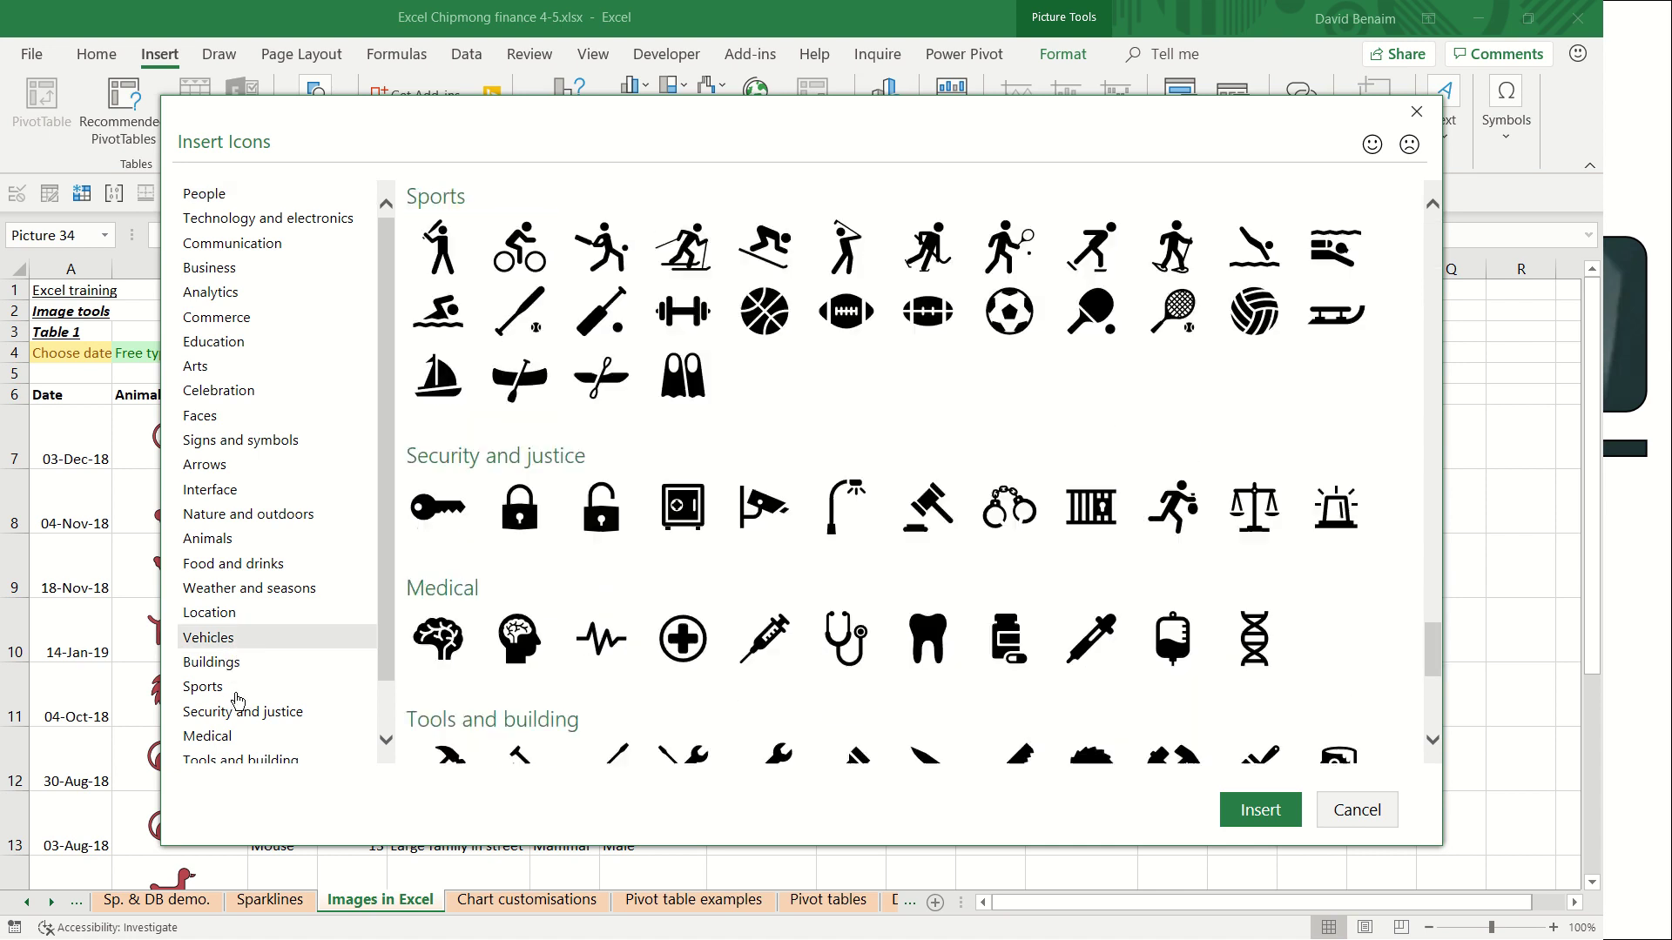
left_click(248, 754)
scroll(278, 694, "down", 1)
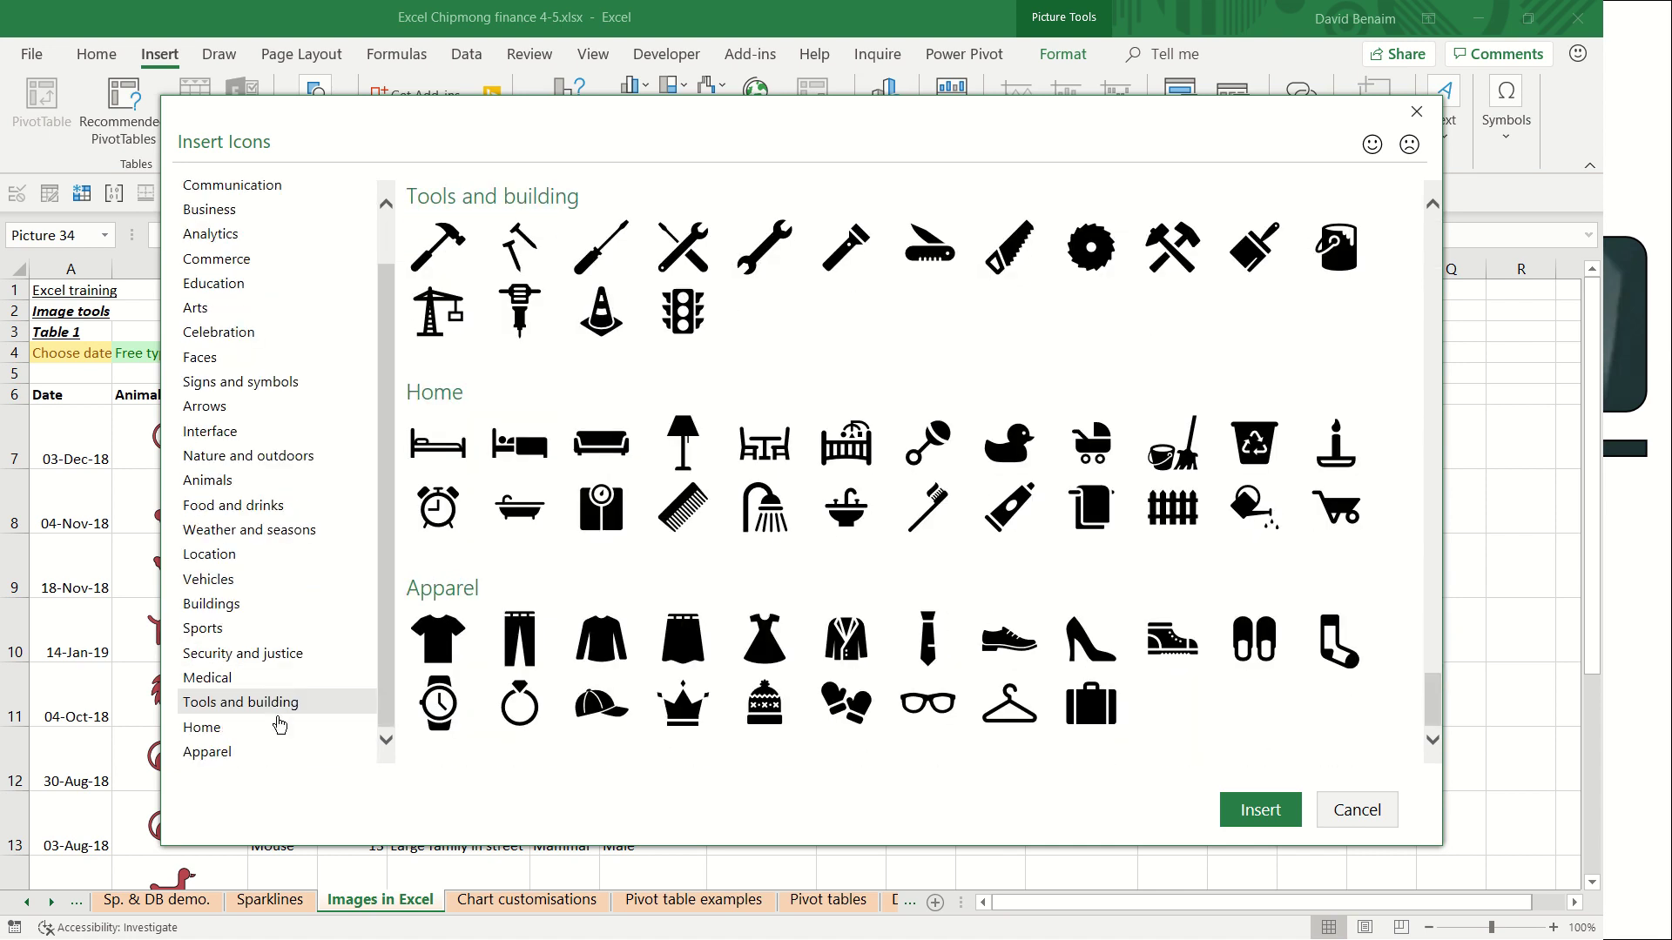
left_click(237, 486)
left_click(255, 336)
scroll(433, 543, "up", 15)
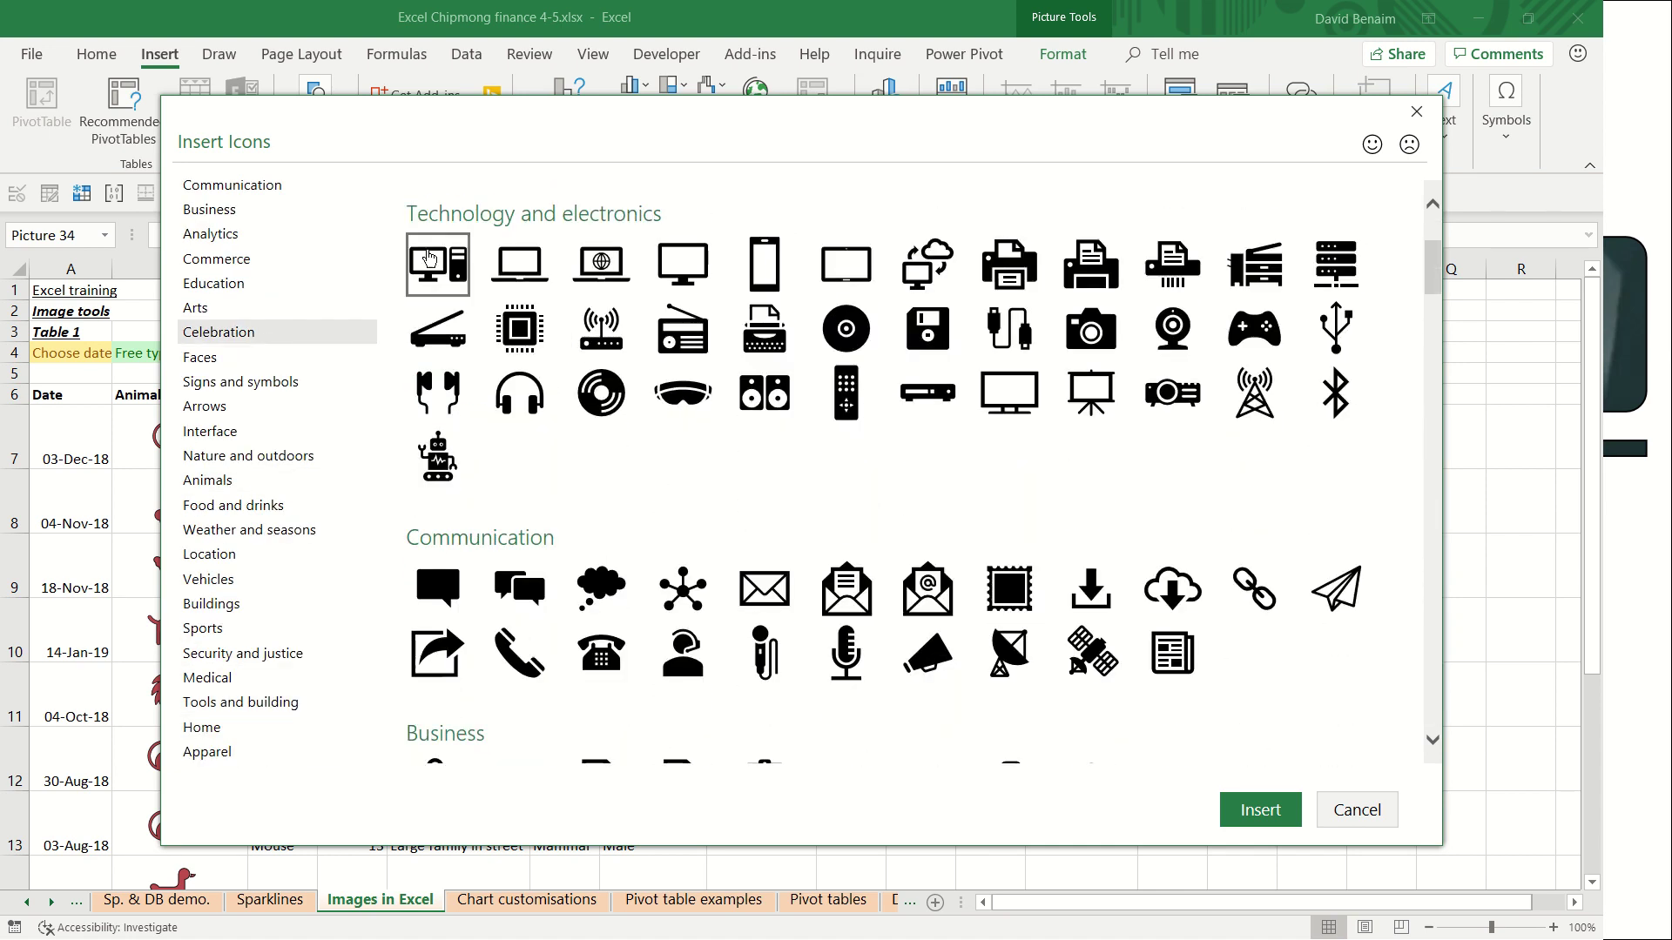
scroll(434, 543, "up", 3)
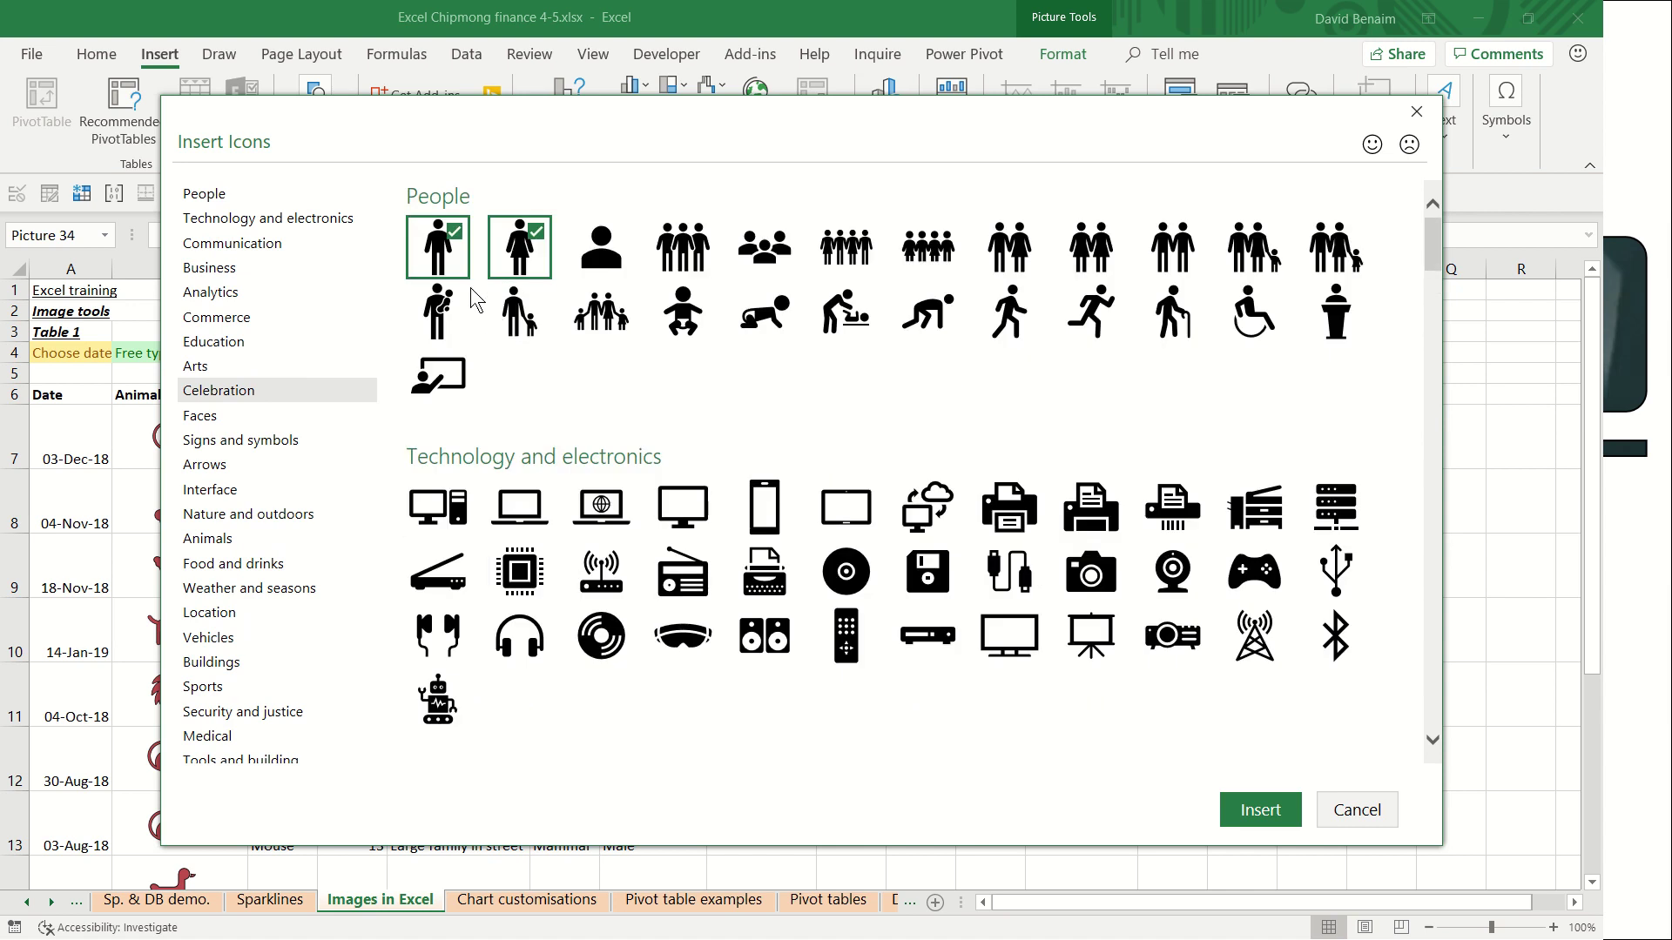
- Insert the man and woman icons and resize them to about 1.4 cm, placing man in H7 and woman in H8
left_click(1264, 811)
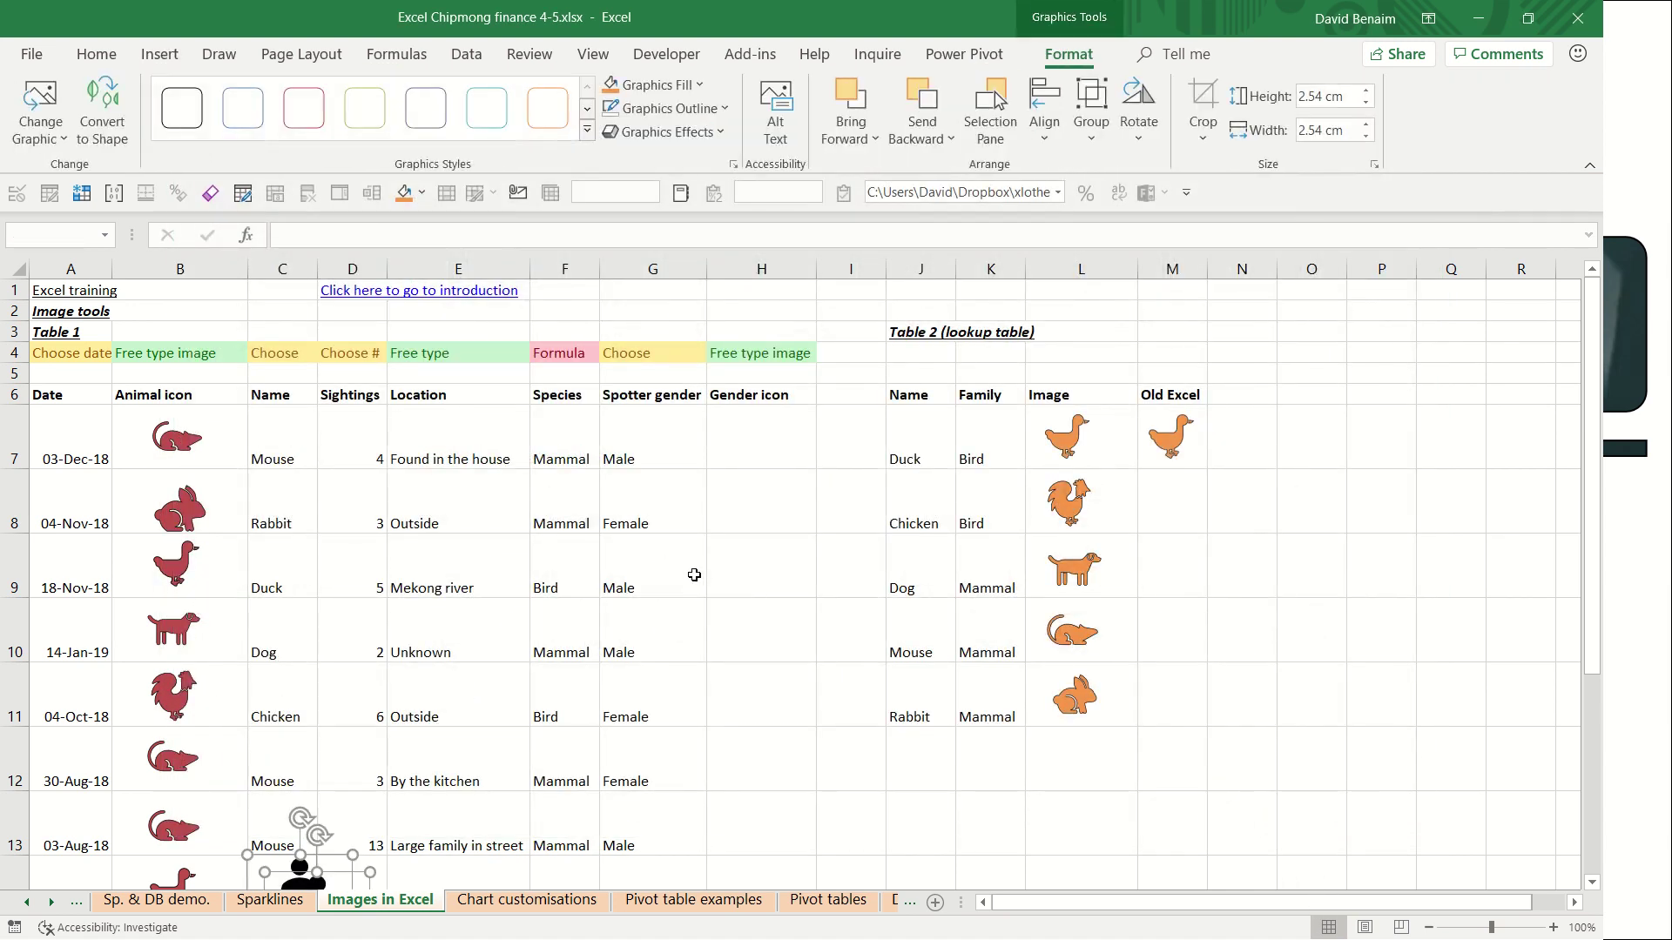
left_click_drag(287, 867, 784, 572)
left_click(730, 507)
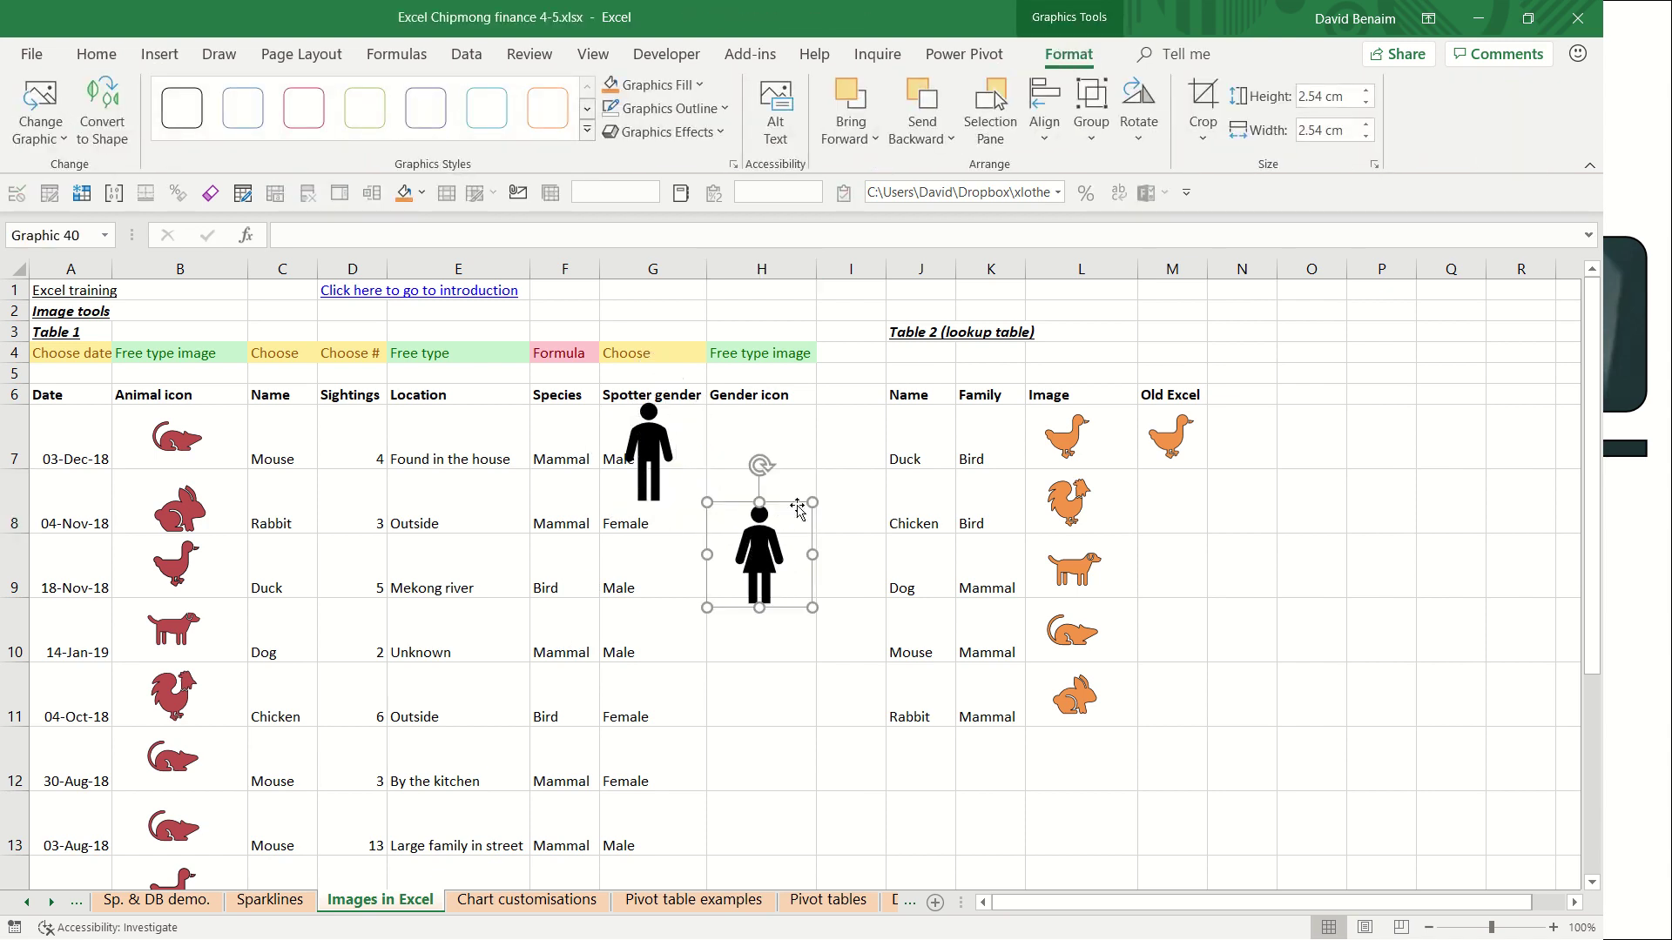
left_click_drag(813, 501, 757, 496)
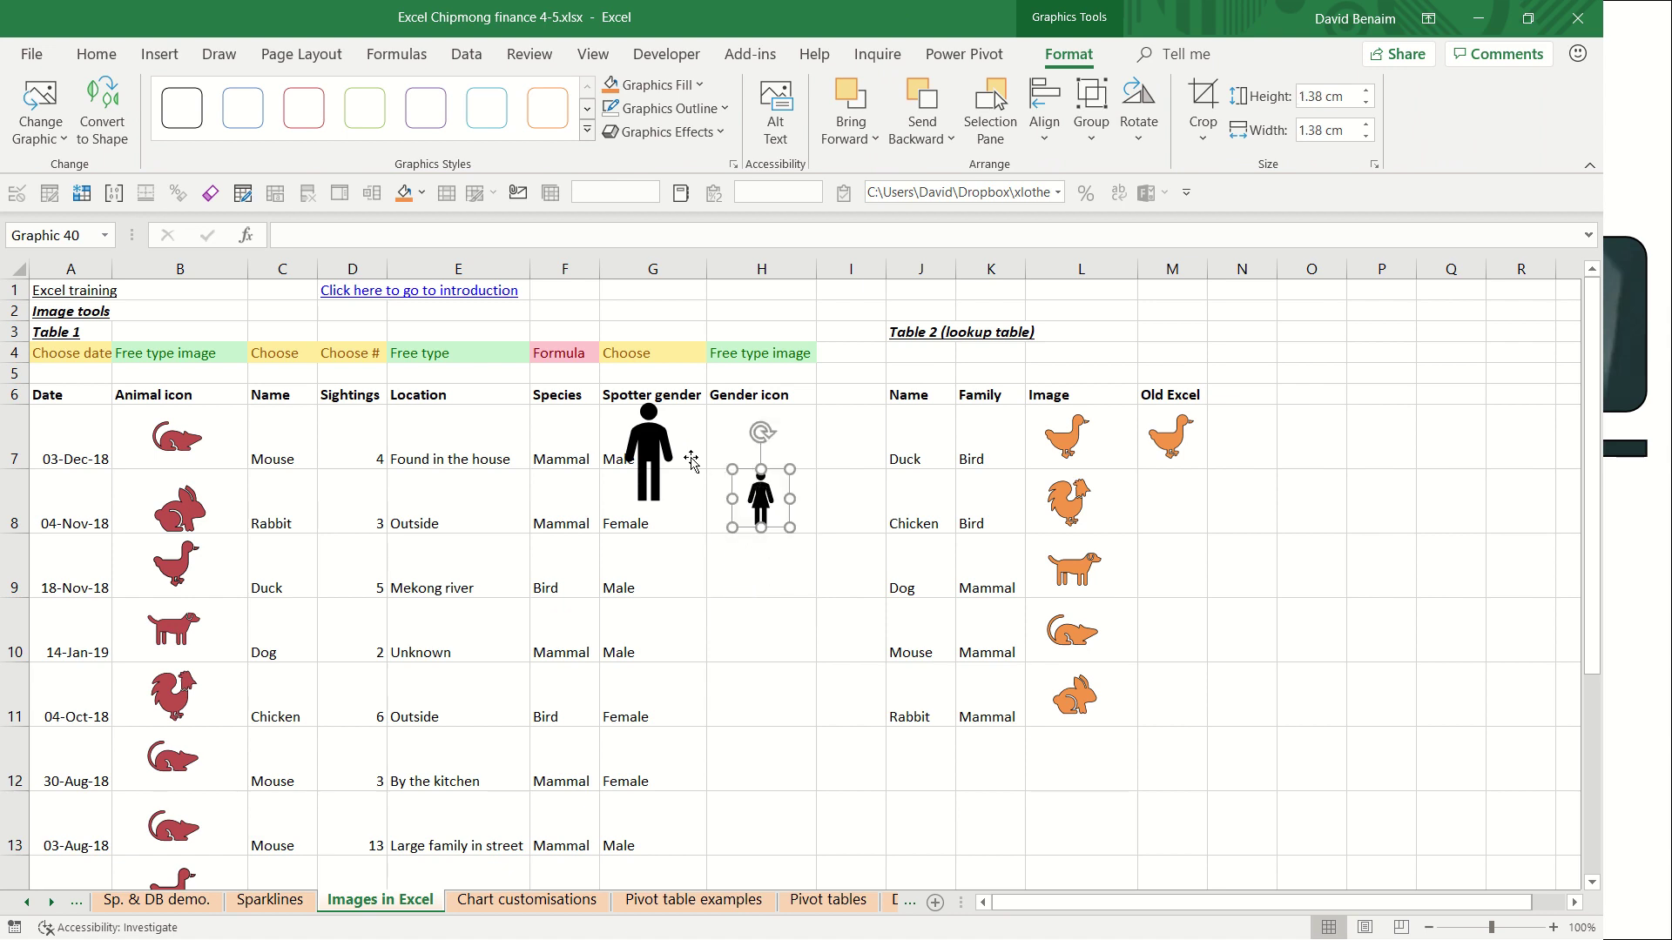
left_click_drag(694, 413, 759, 422)
left_click(739, 459)
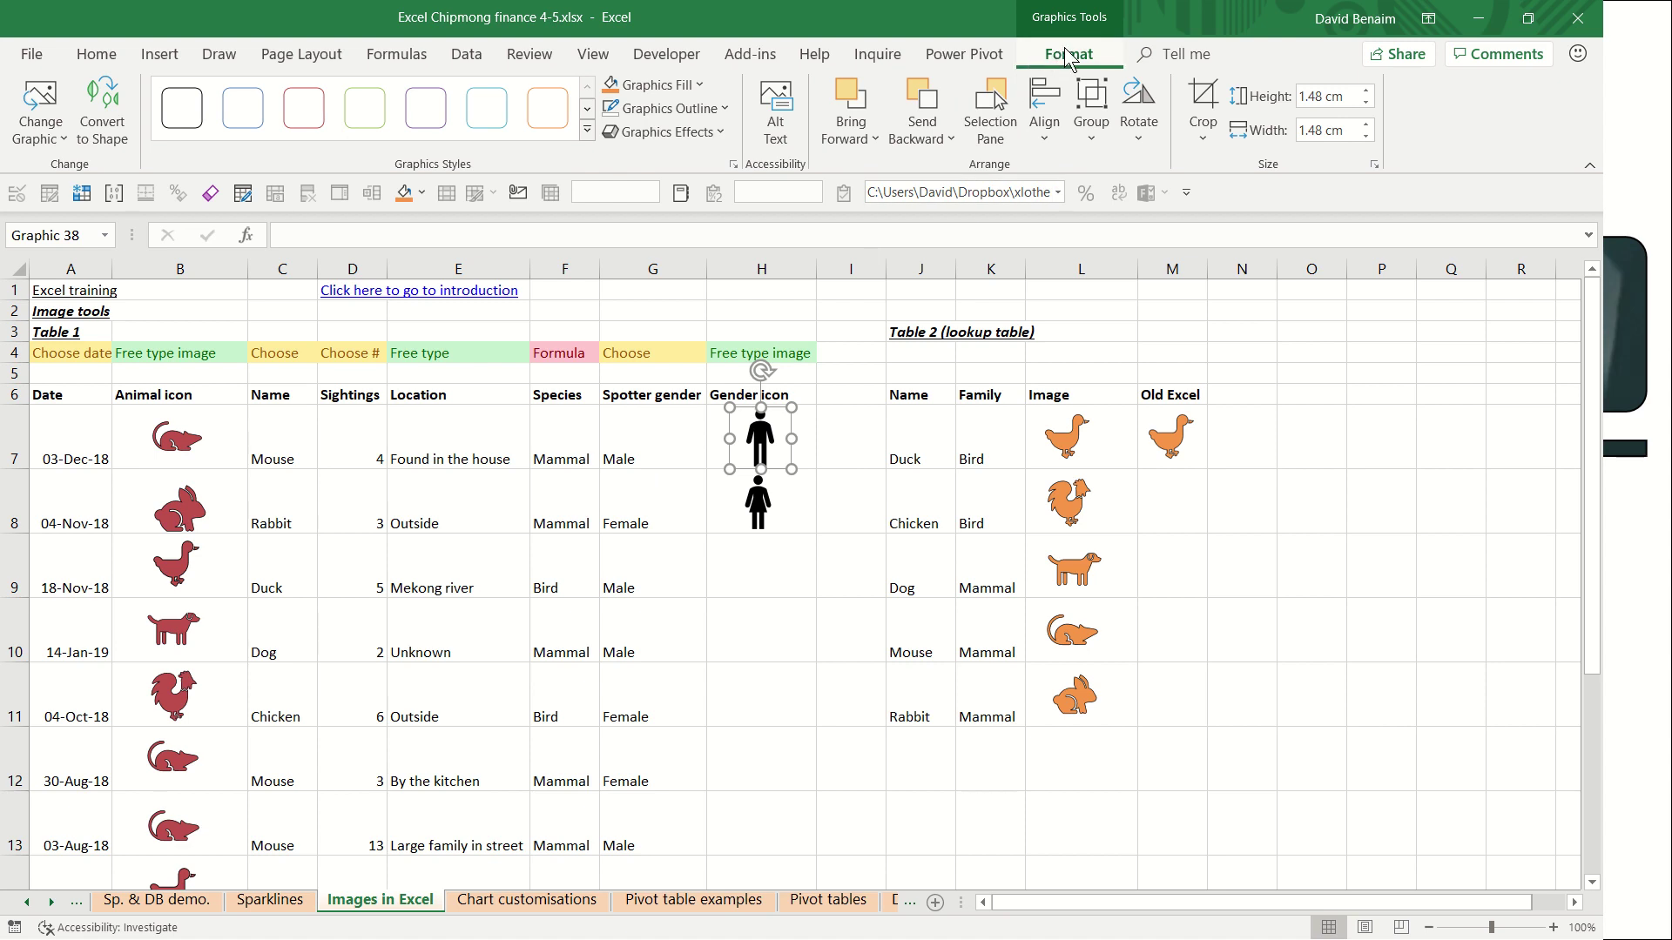
- Fill the man icon light blue with a black outline
left_click(696, 86)
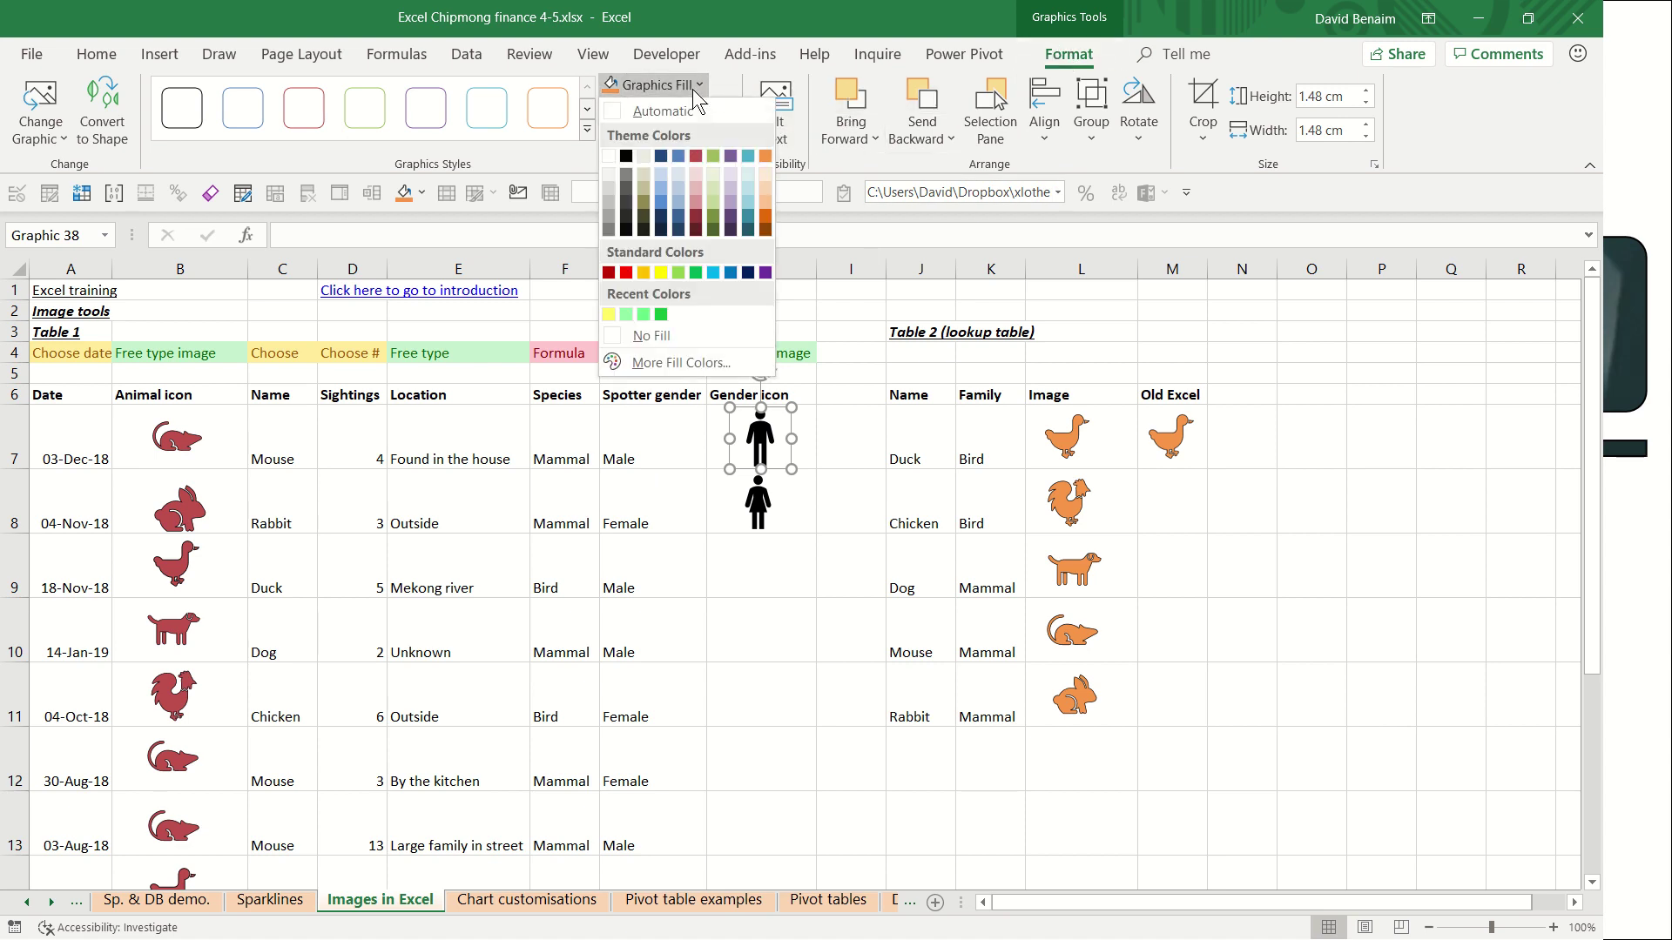
left_click(681, 206)
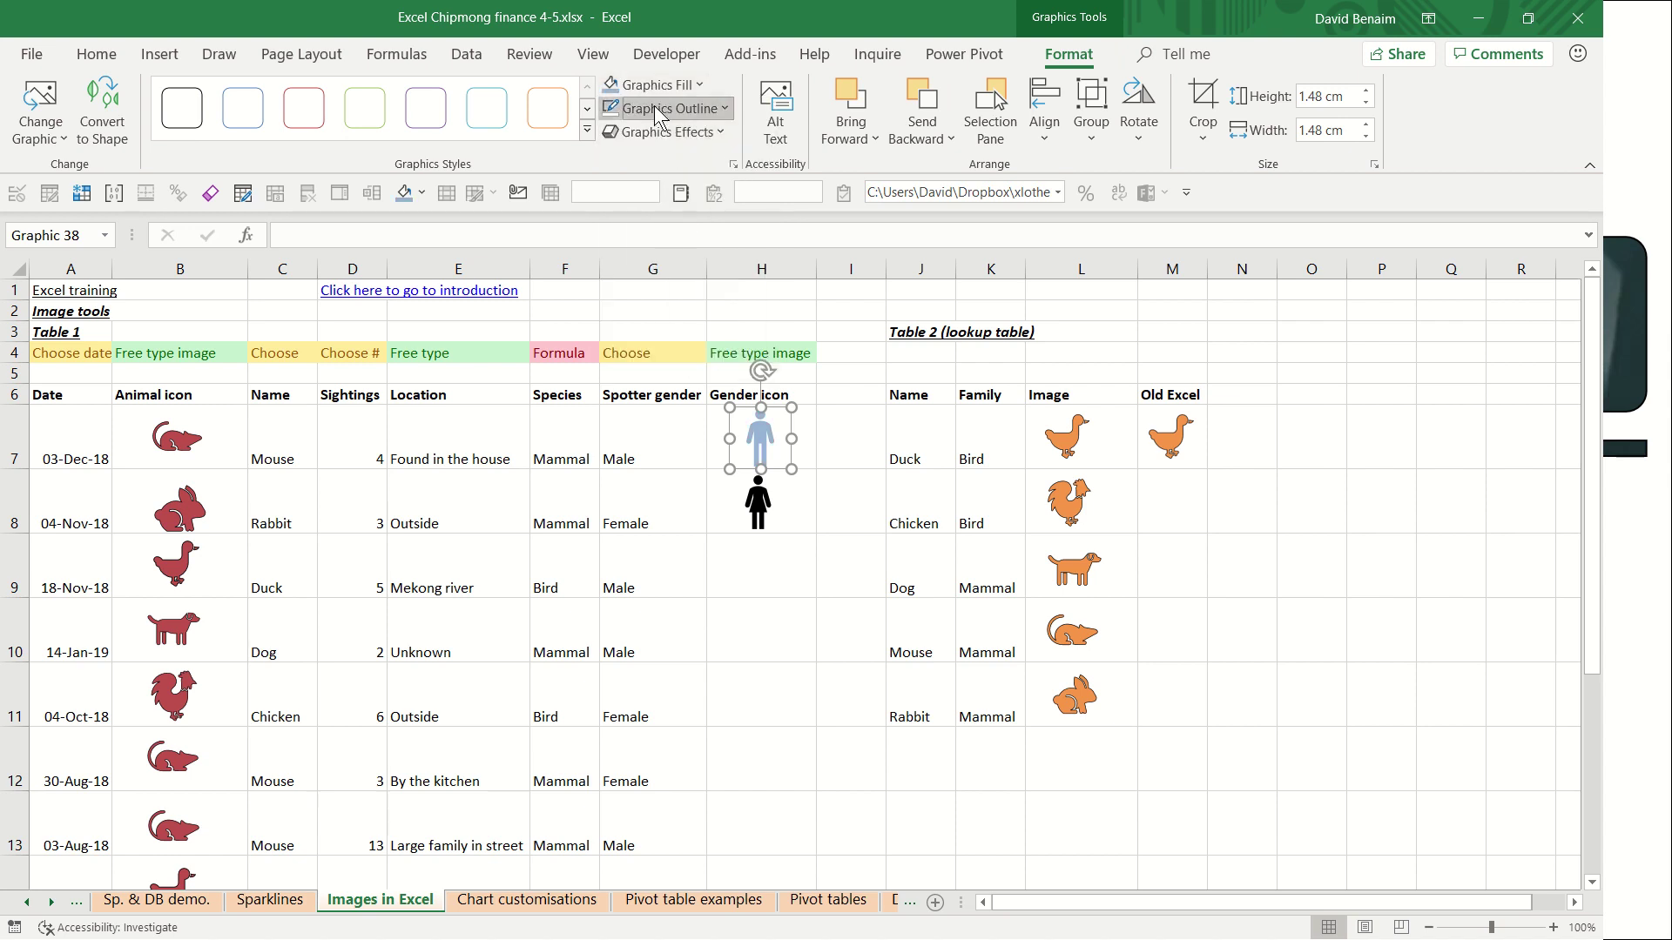
left_click(655, 106)
left_click(646, 176)
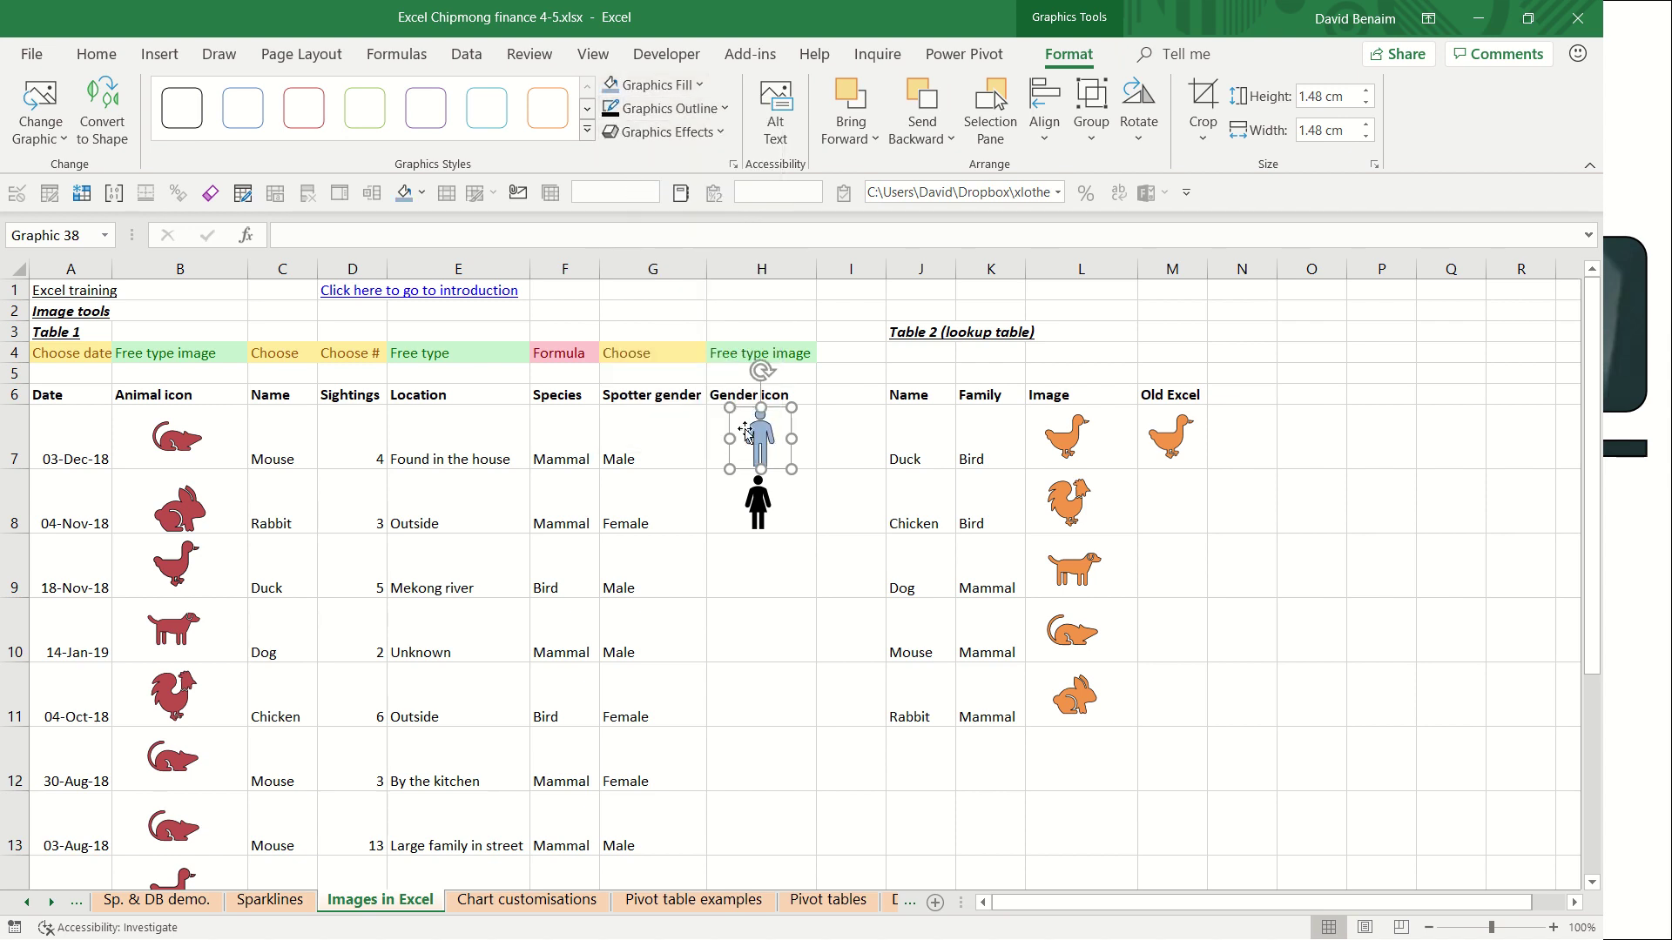
- Fill the woman icon pink with a dark outline
left_click(759, 503)
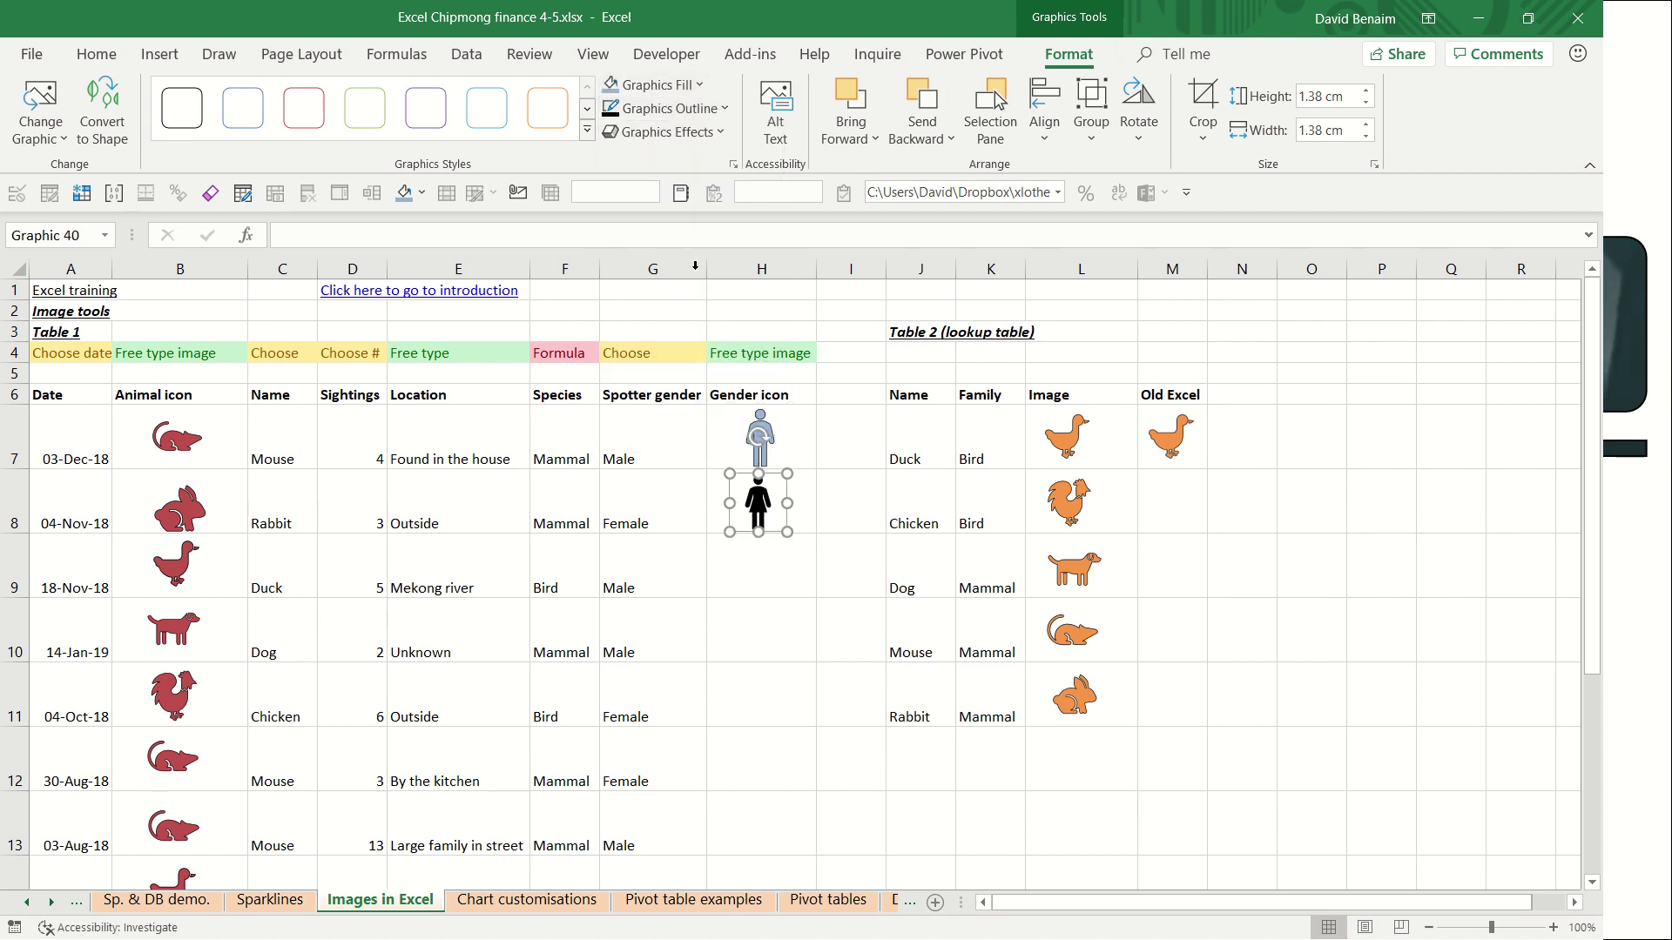
left_click(688, 86)
left_click(691, 192)
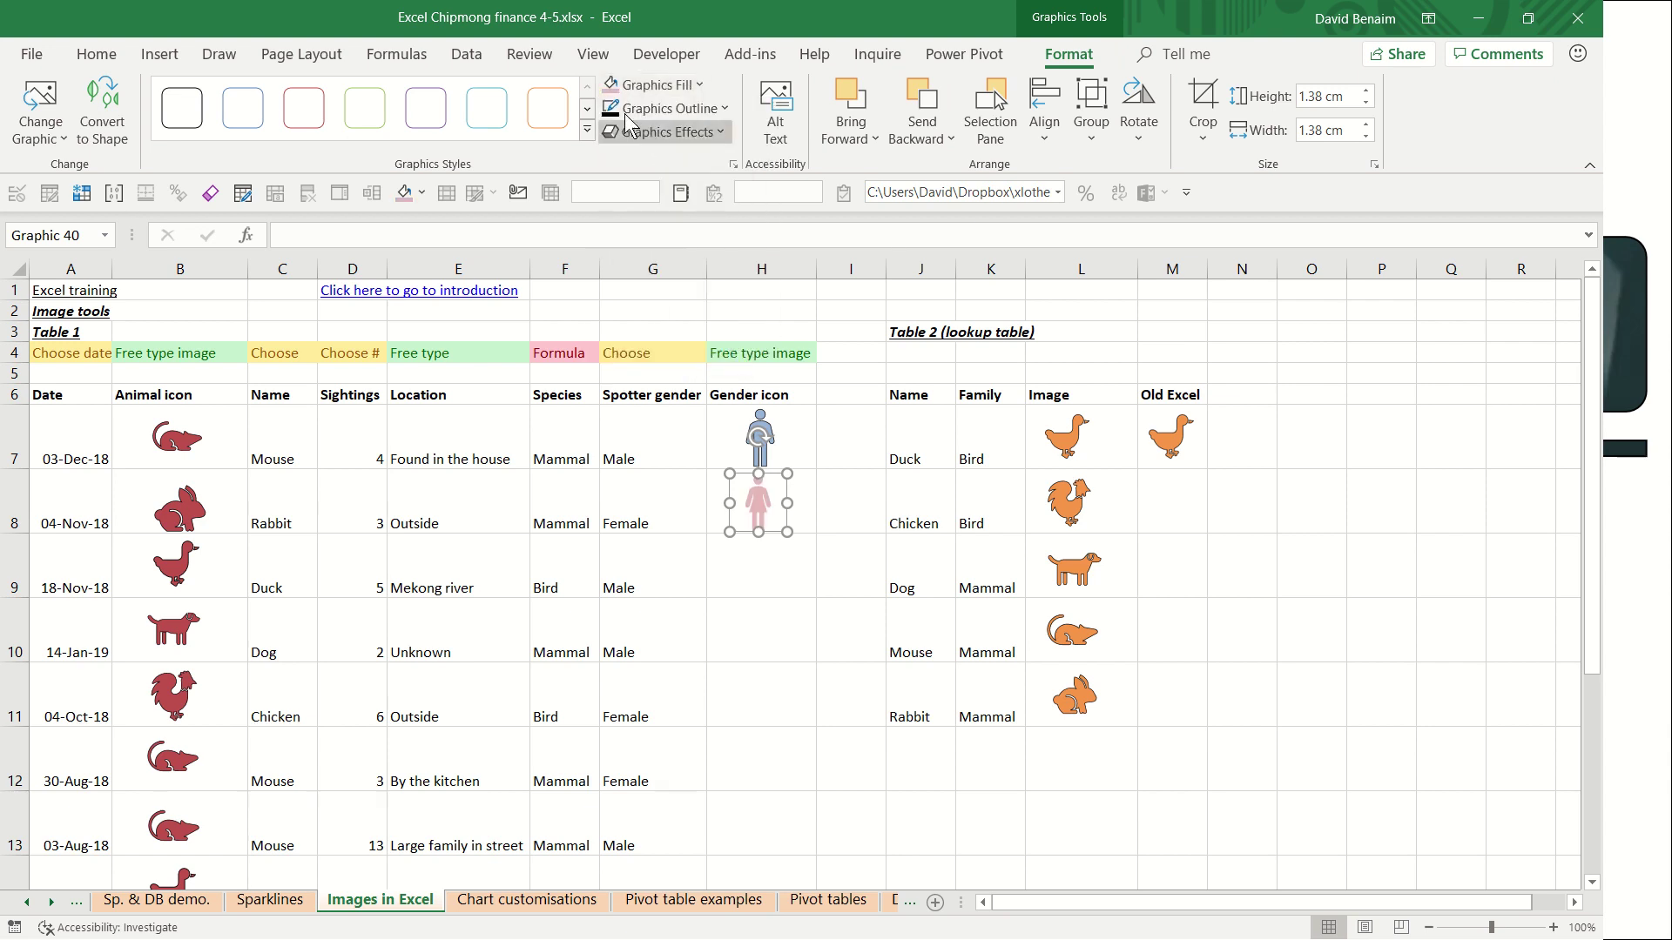
left_click(611, 108)
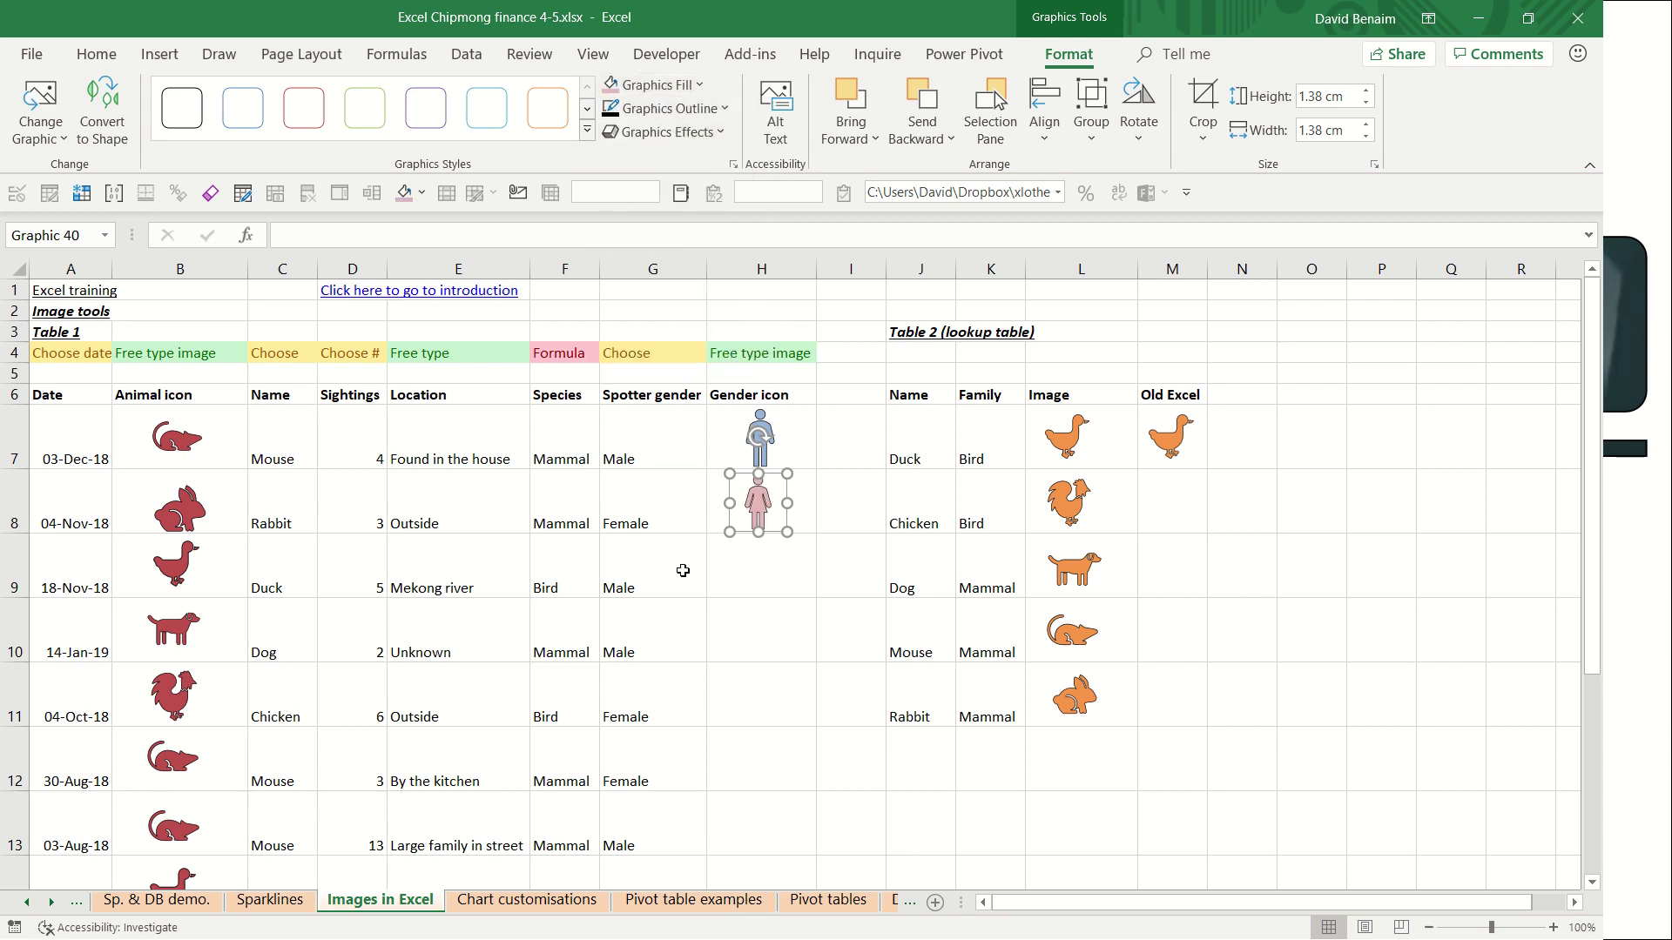
- Nudge the woman icon right within H8 and undo an accidental enlargement
left_click_drag(758, 512, 761, 513)
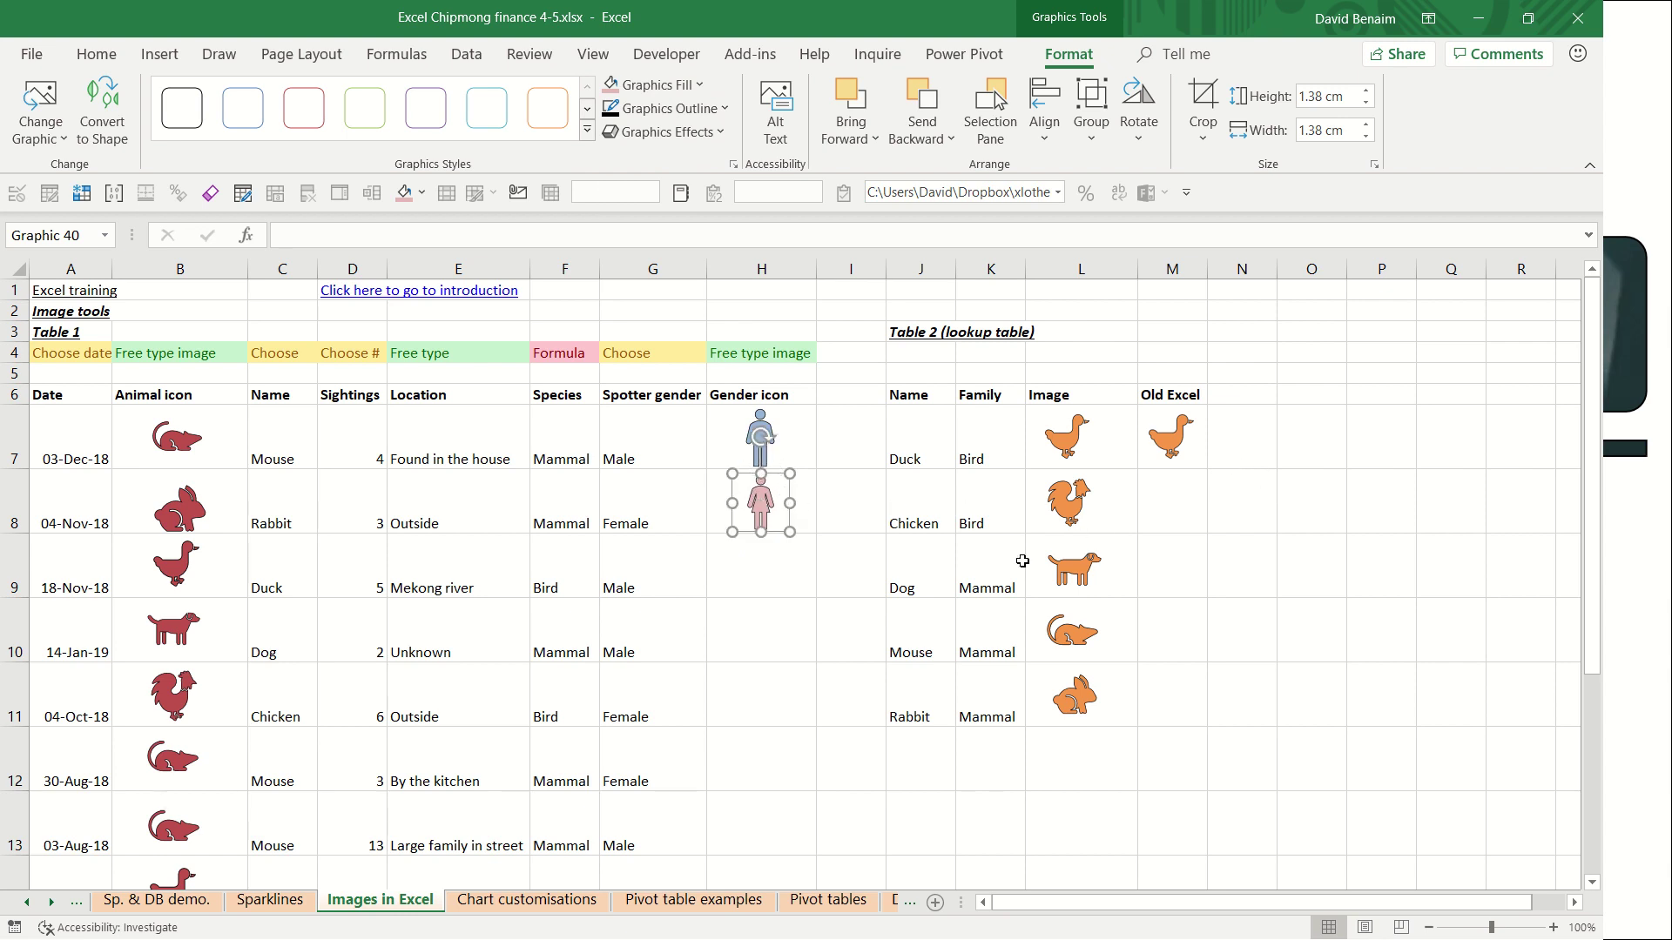
left_click_drag(789, 473, 1024, 281)
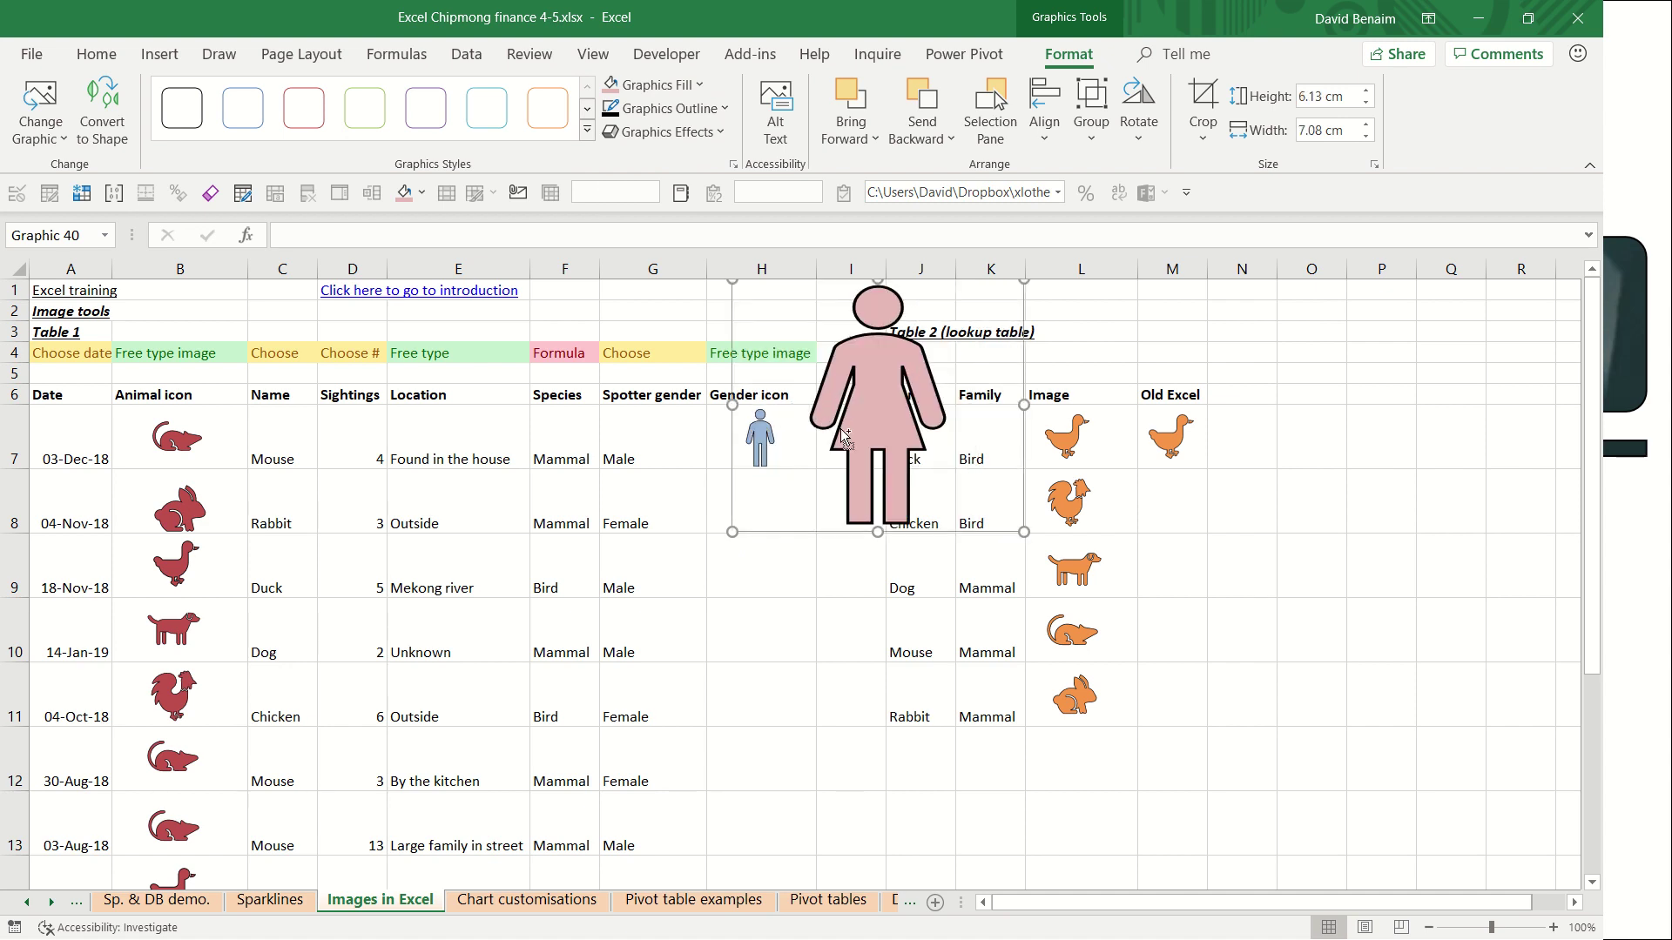
key("ctrl+z")
- Undo two accidental enlargements of the Old Excel duck picture in the lookup table
left_click_drag(789, 525, 1306, 790)
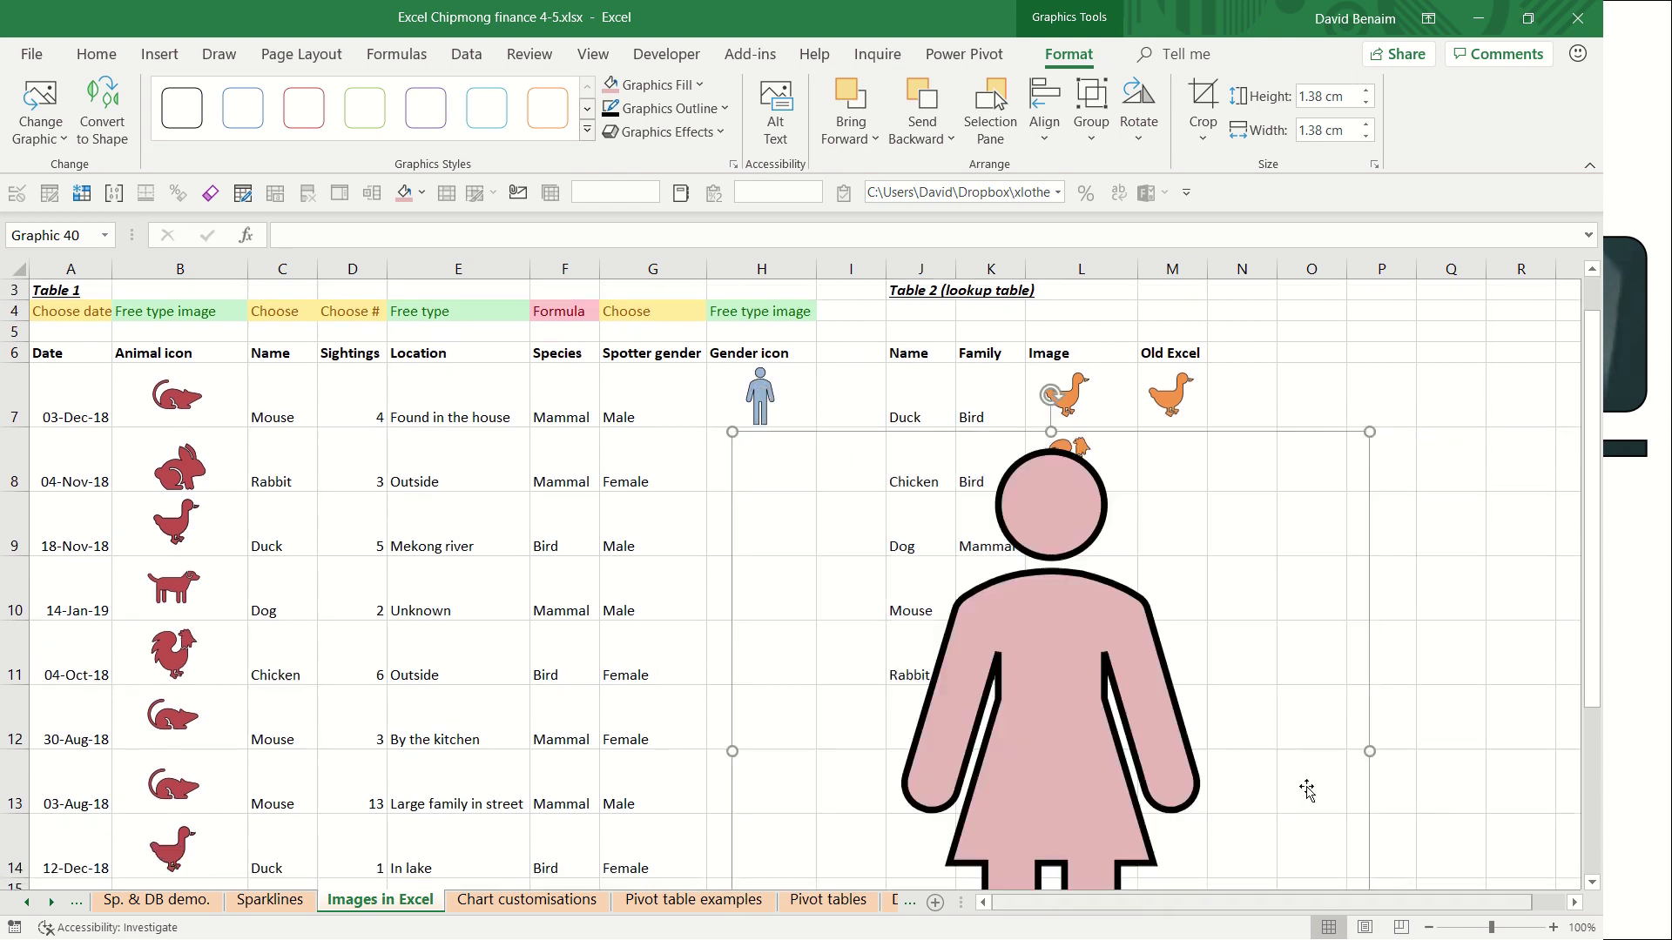
left_click(1165, 408)
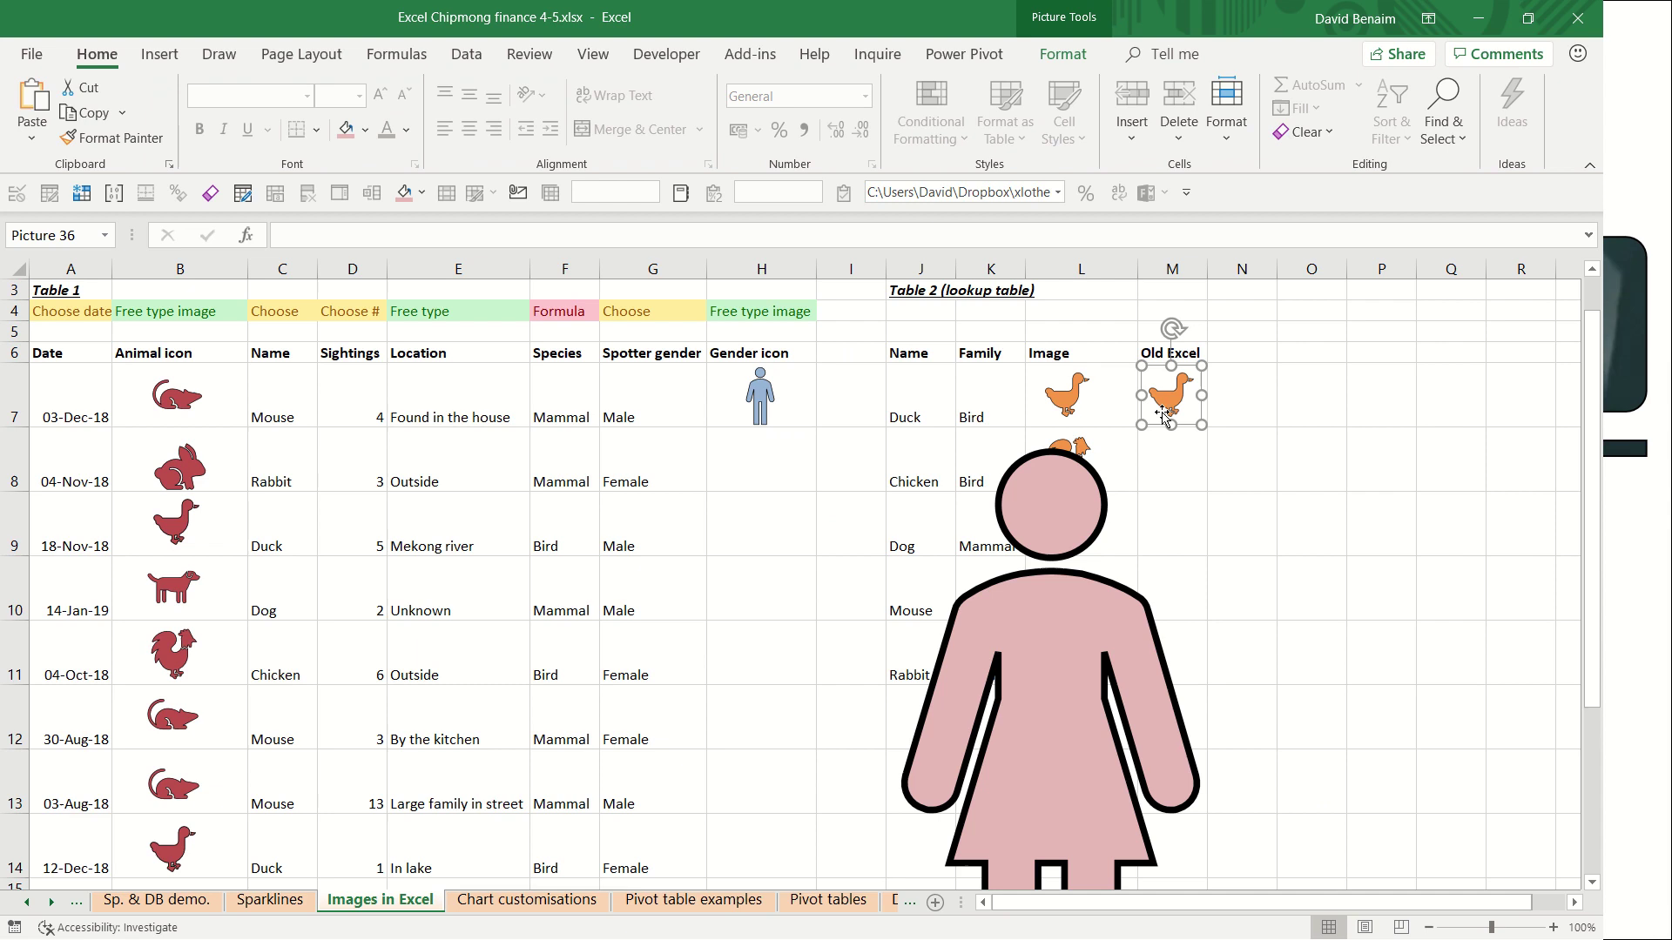
left_click_drag(1073, 469, 410, 754)
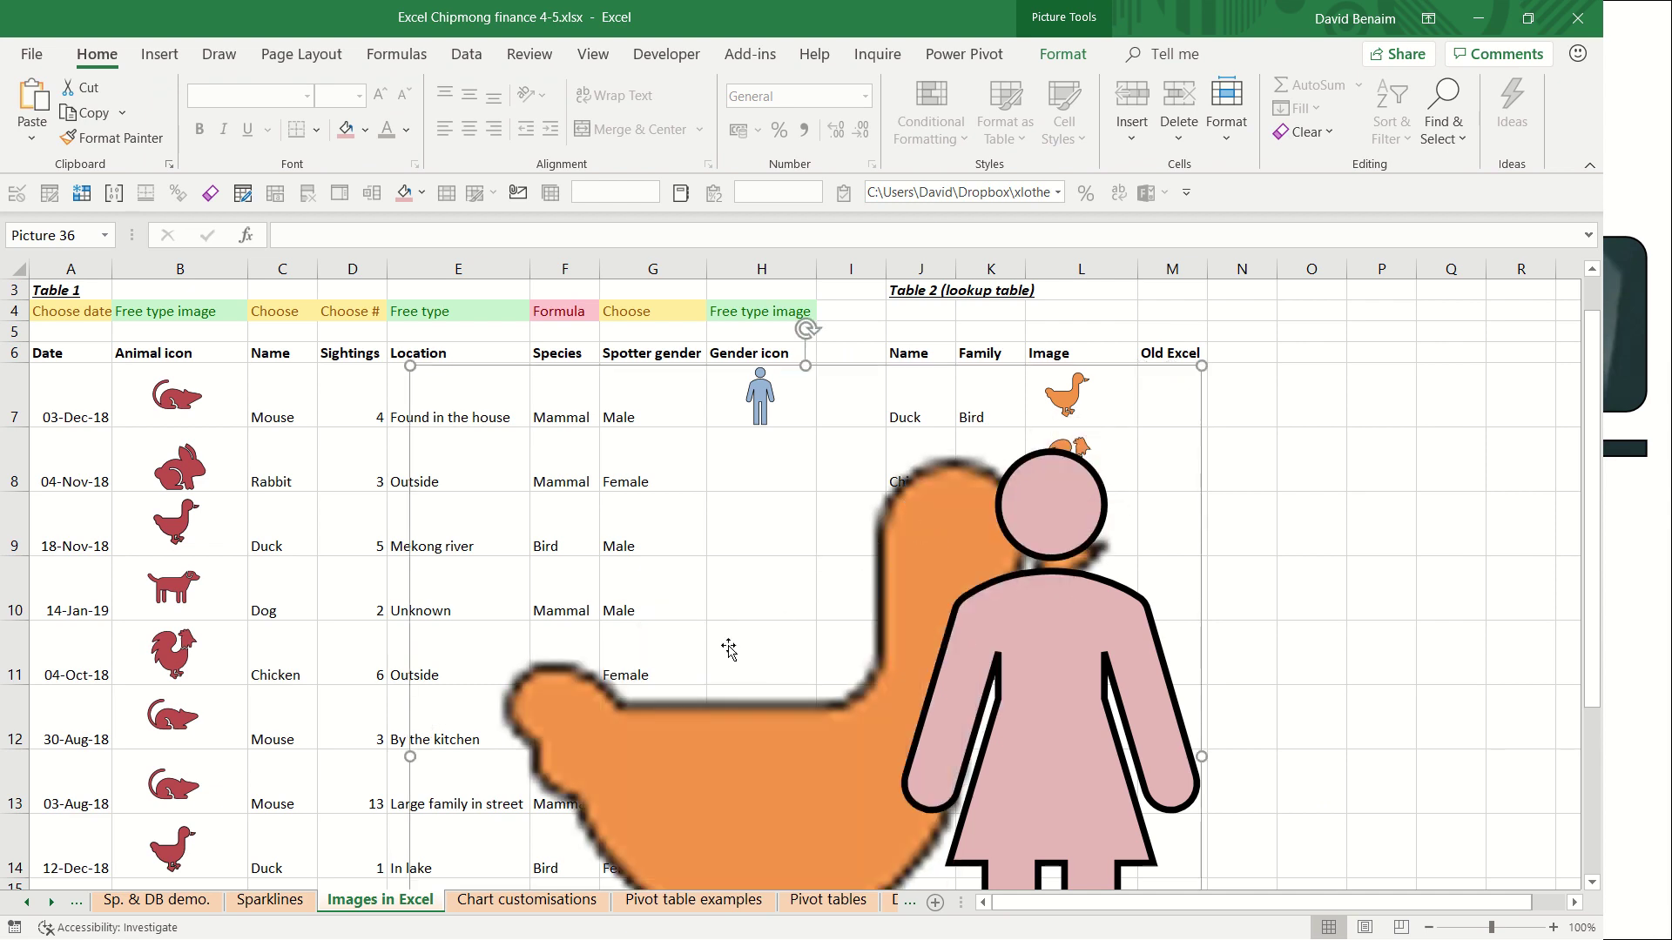
key("ctrl+z")
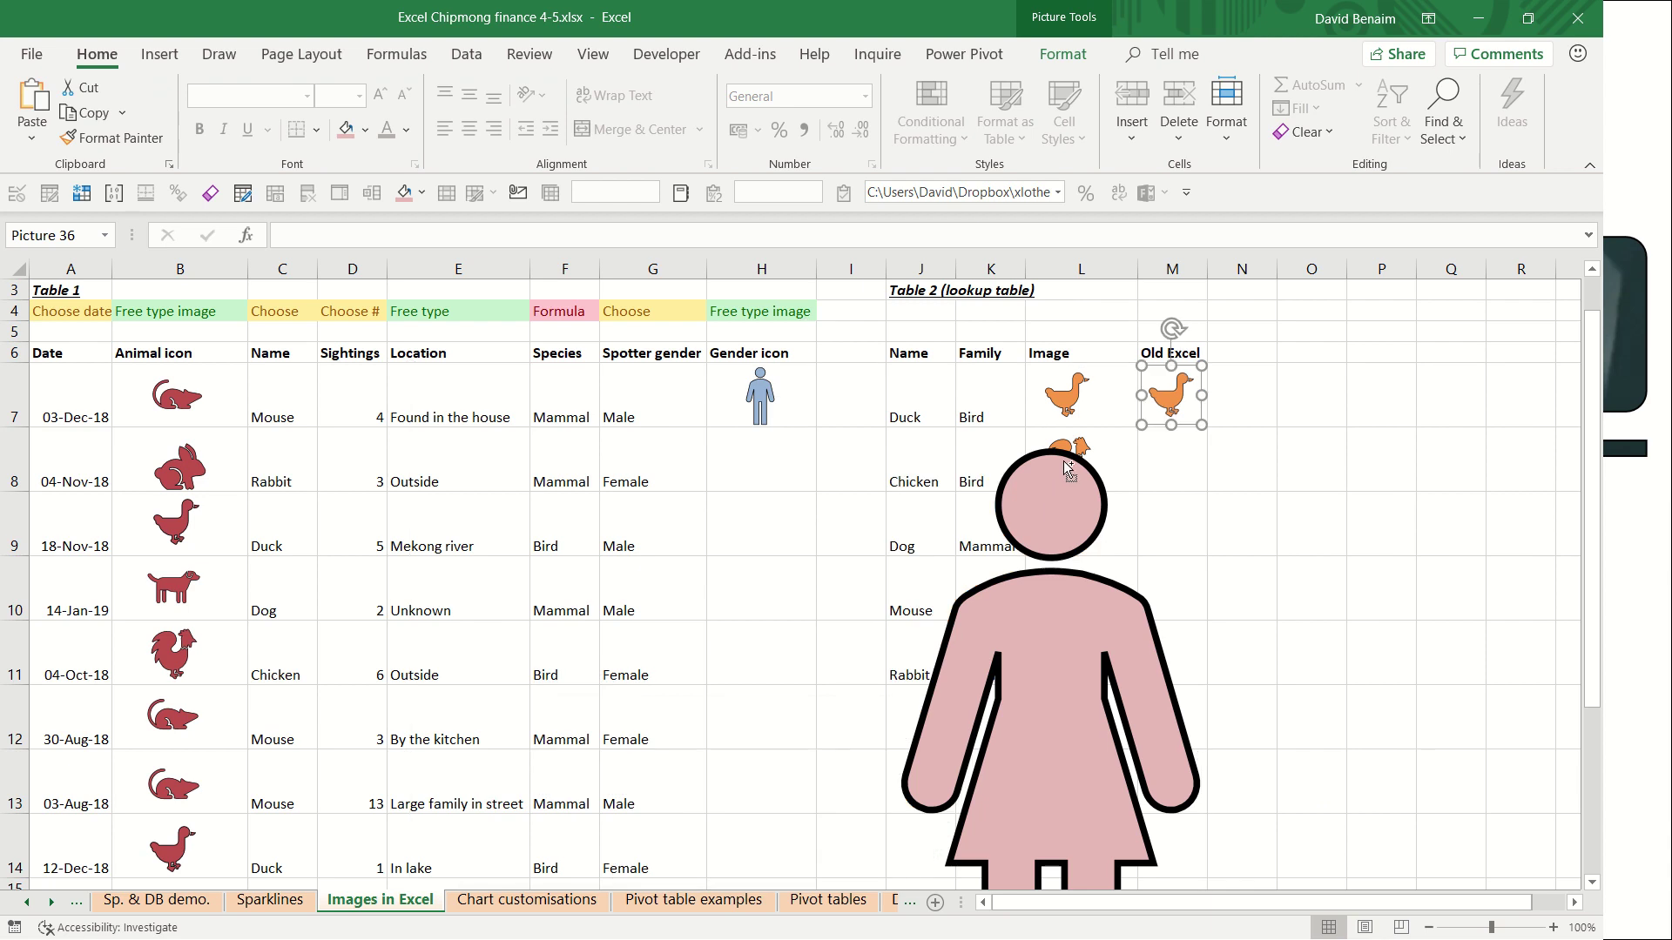
left_click(1072, 393)
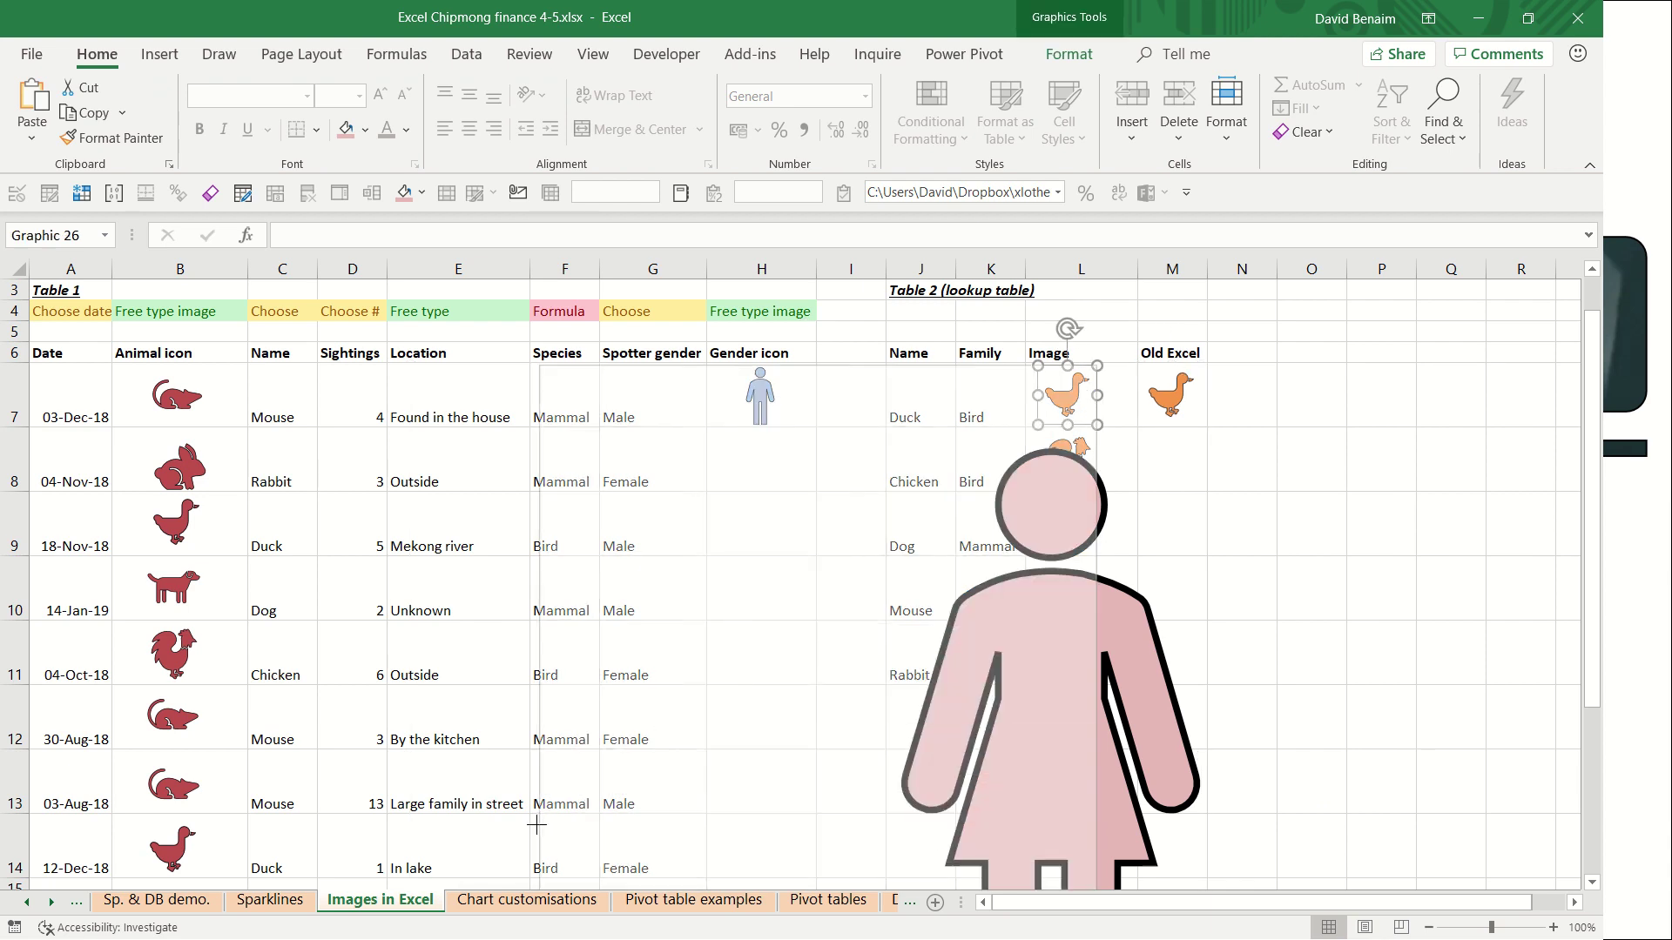
left_click_drag(536, 823, 536, 823)
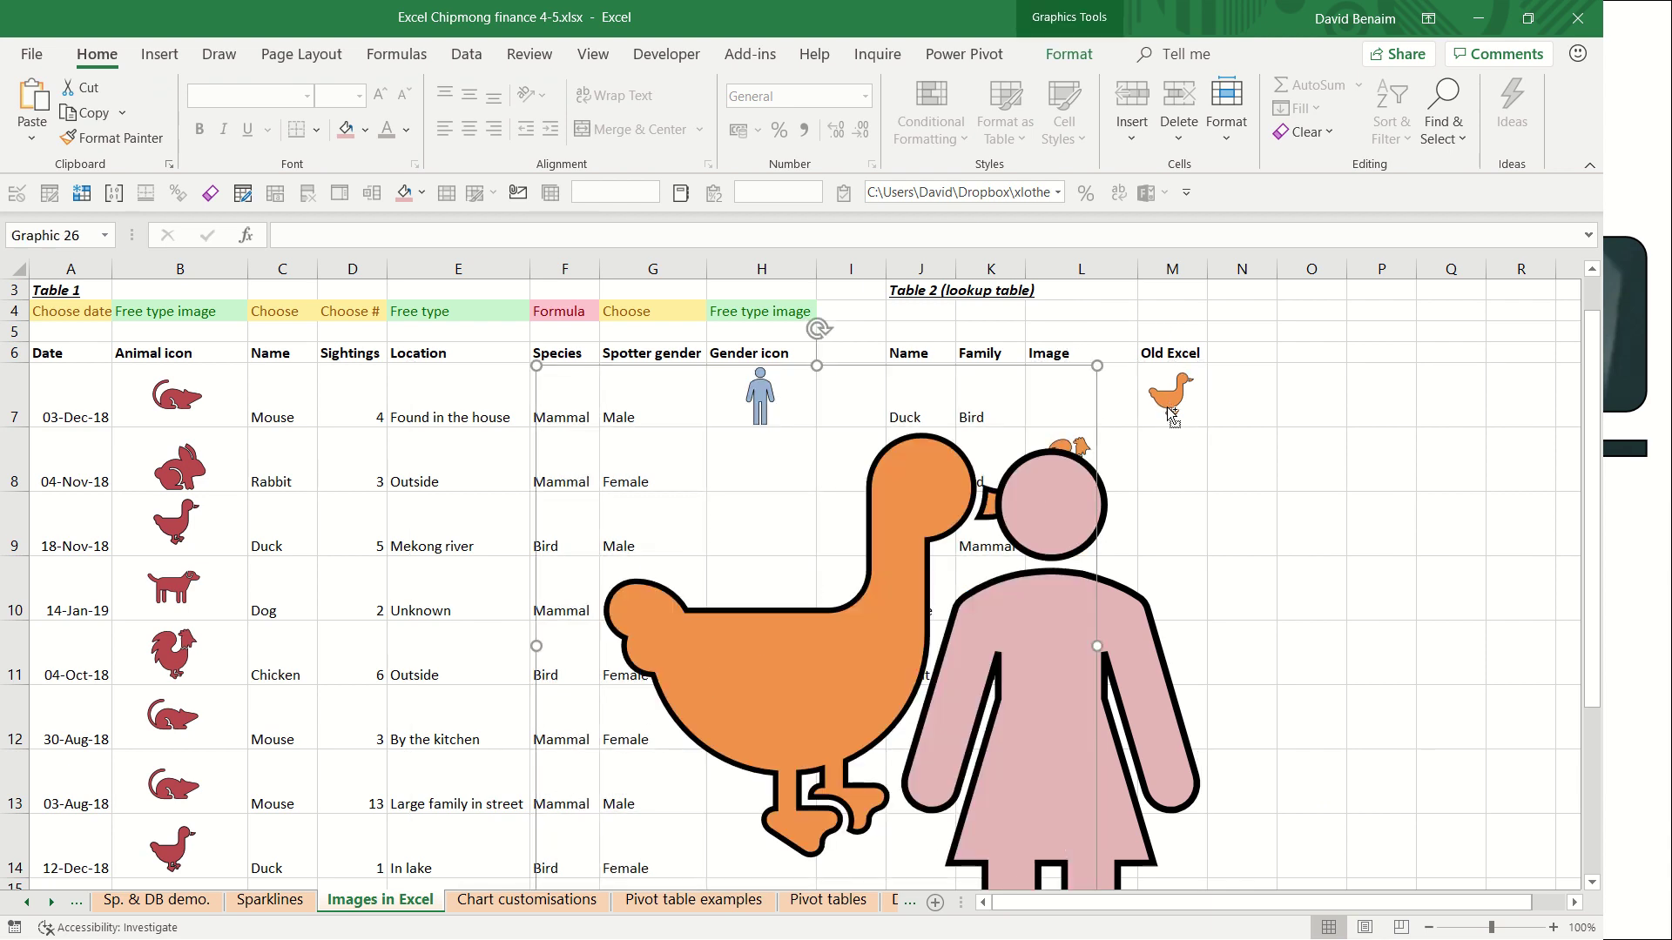
key("ctrl+z")
- Shrink the oversized woman icon back down into cell H8
left_click(1053, 566)
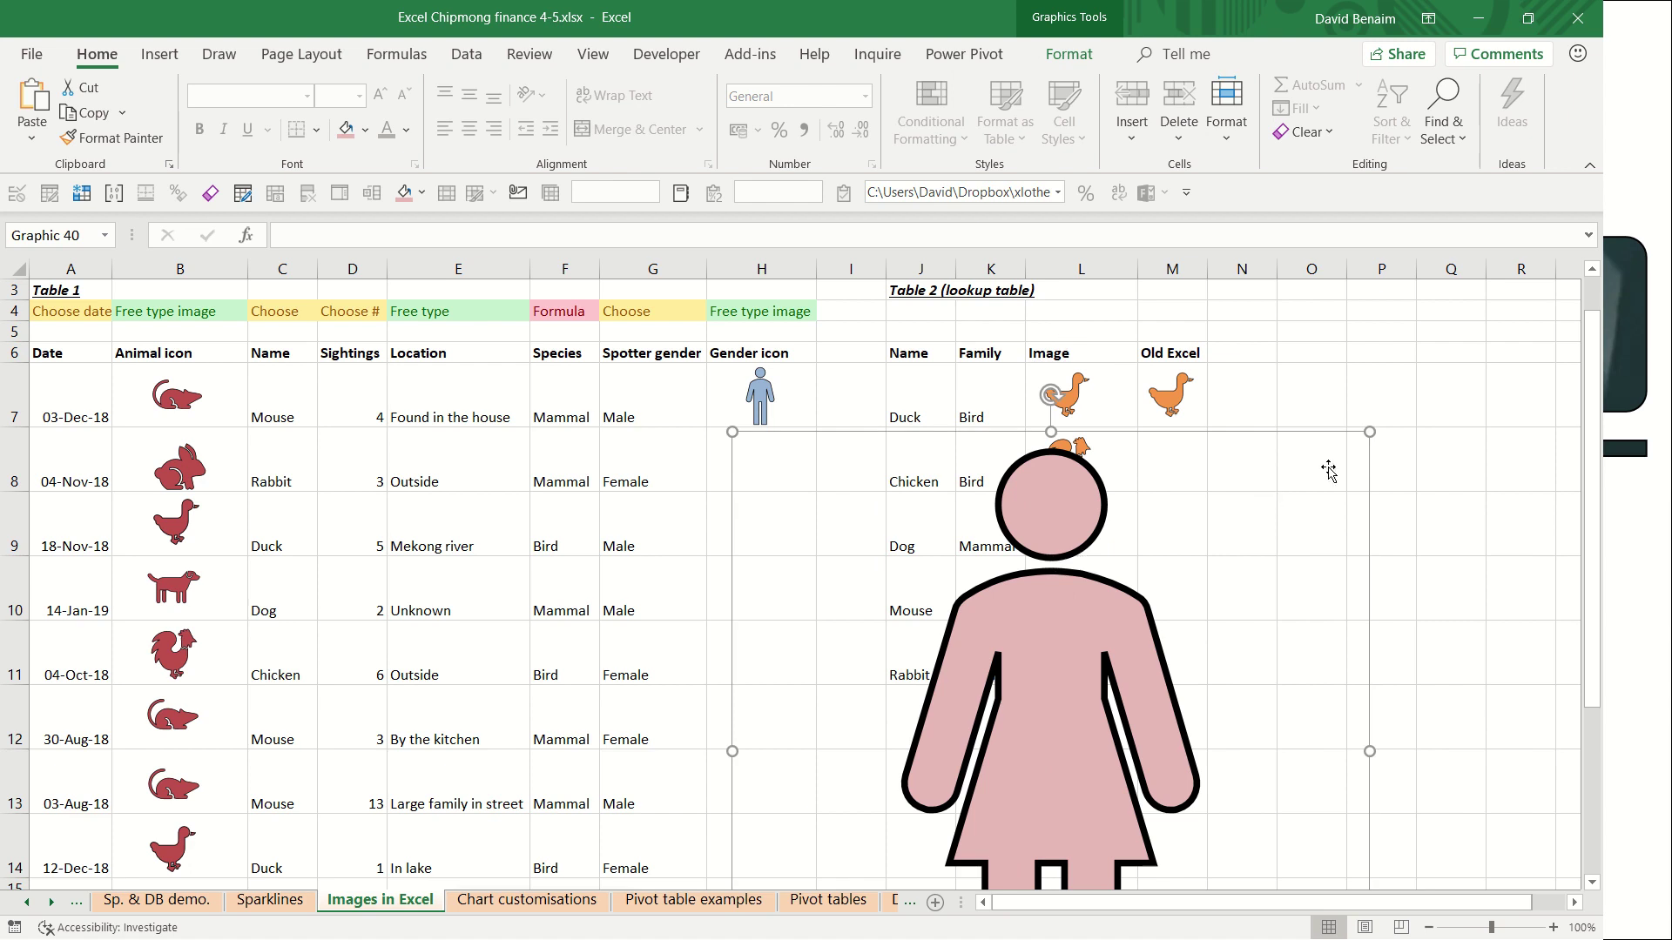
left_click_drag(1370, 433, 794, 446)
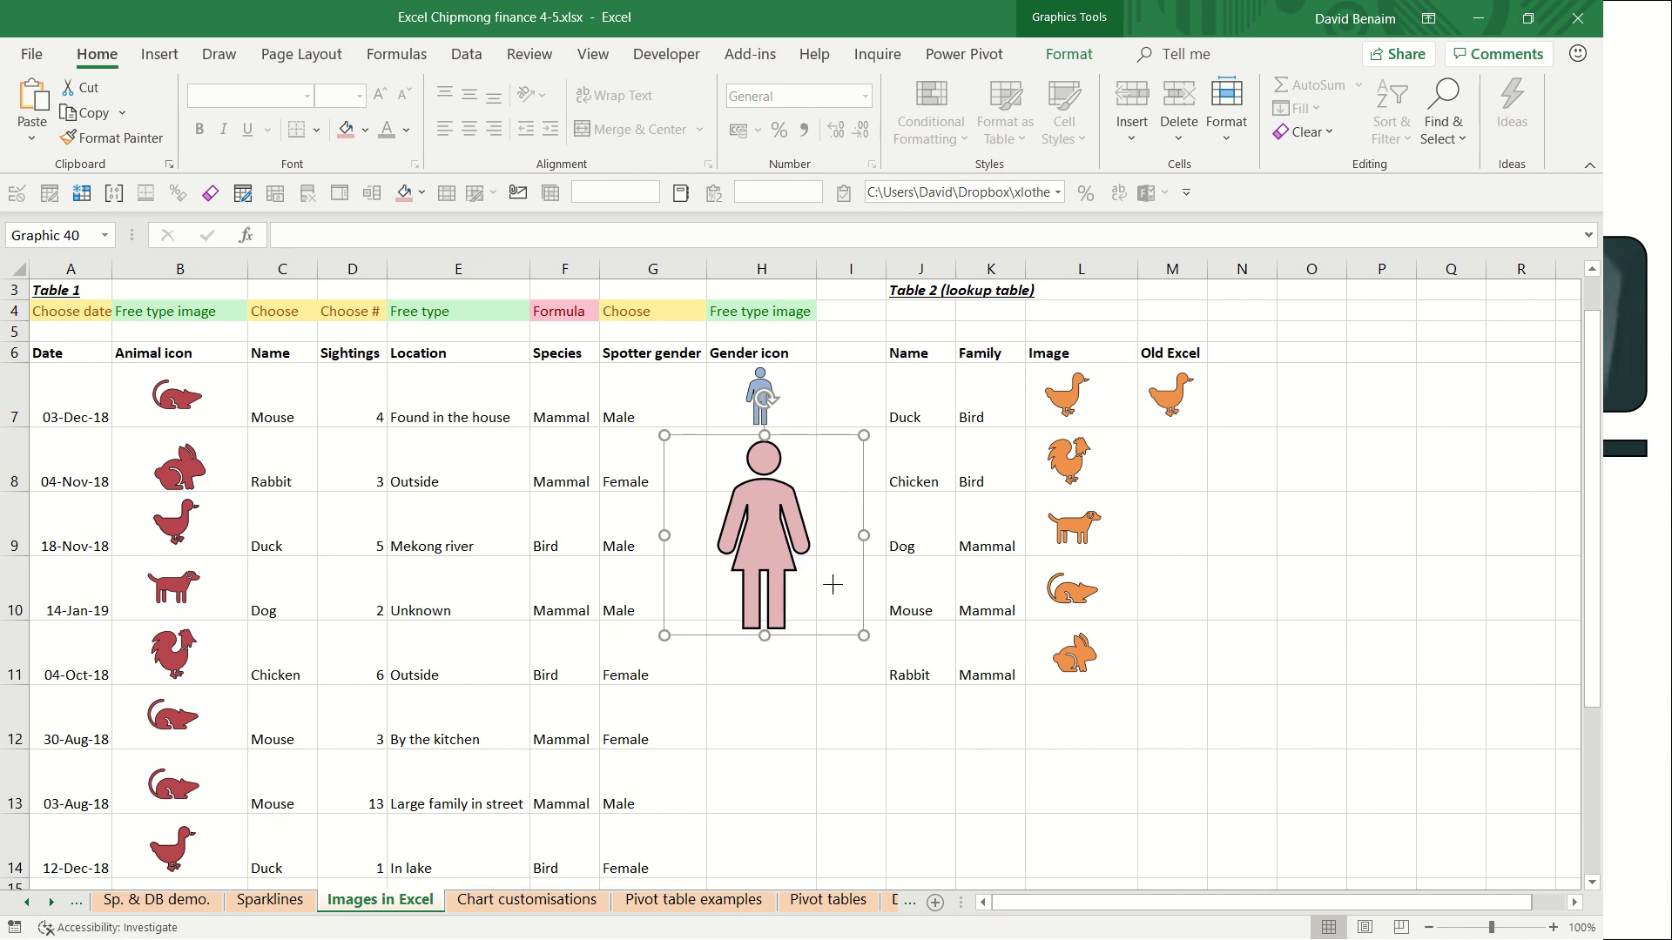
left_click_drag(832, 584, 798, 456)
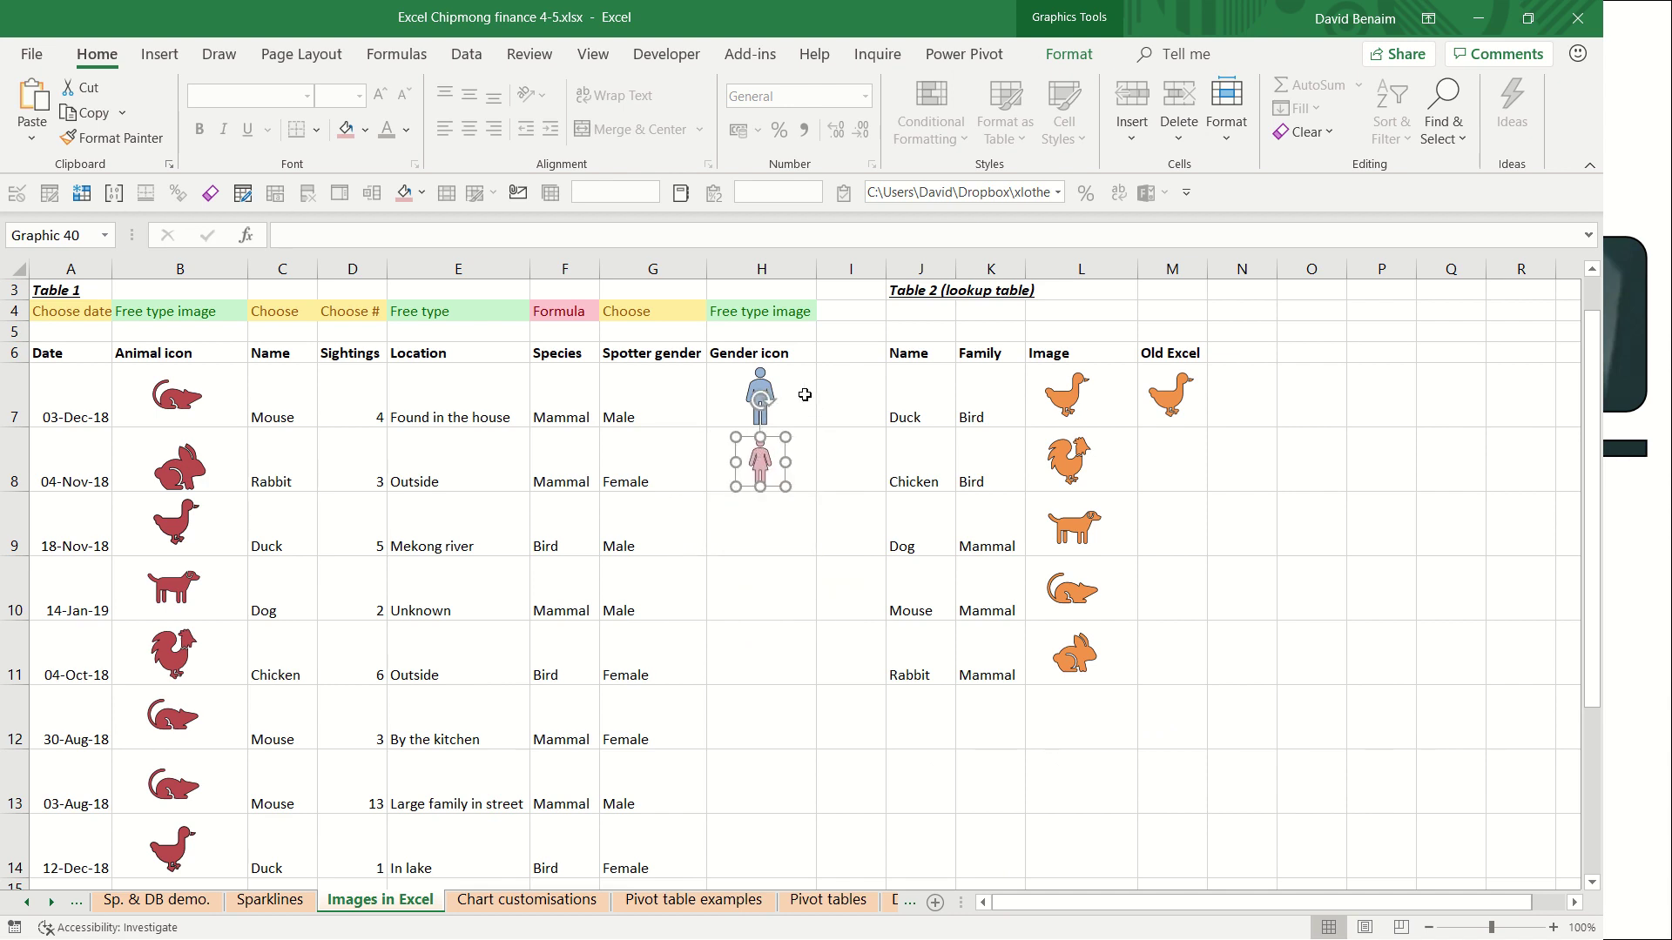
- Convert the pink woman icon in H8 to a shape, confirm Yes, and select a part of it
left_click(1069, 54)
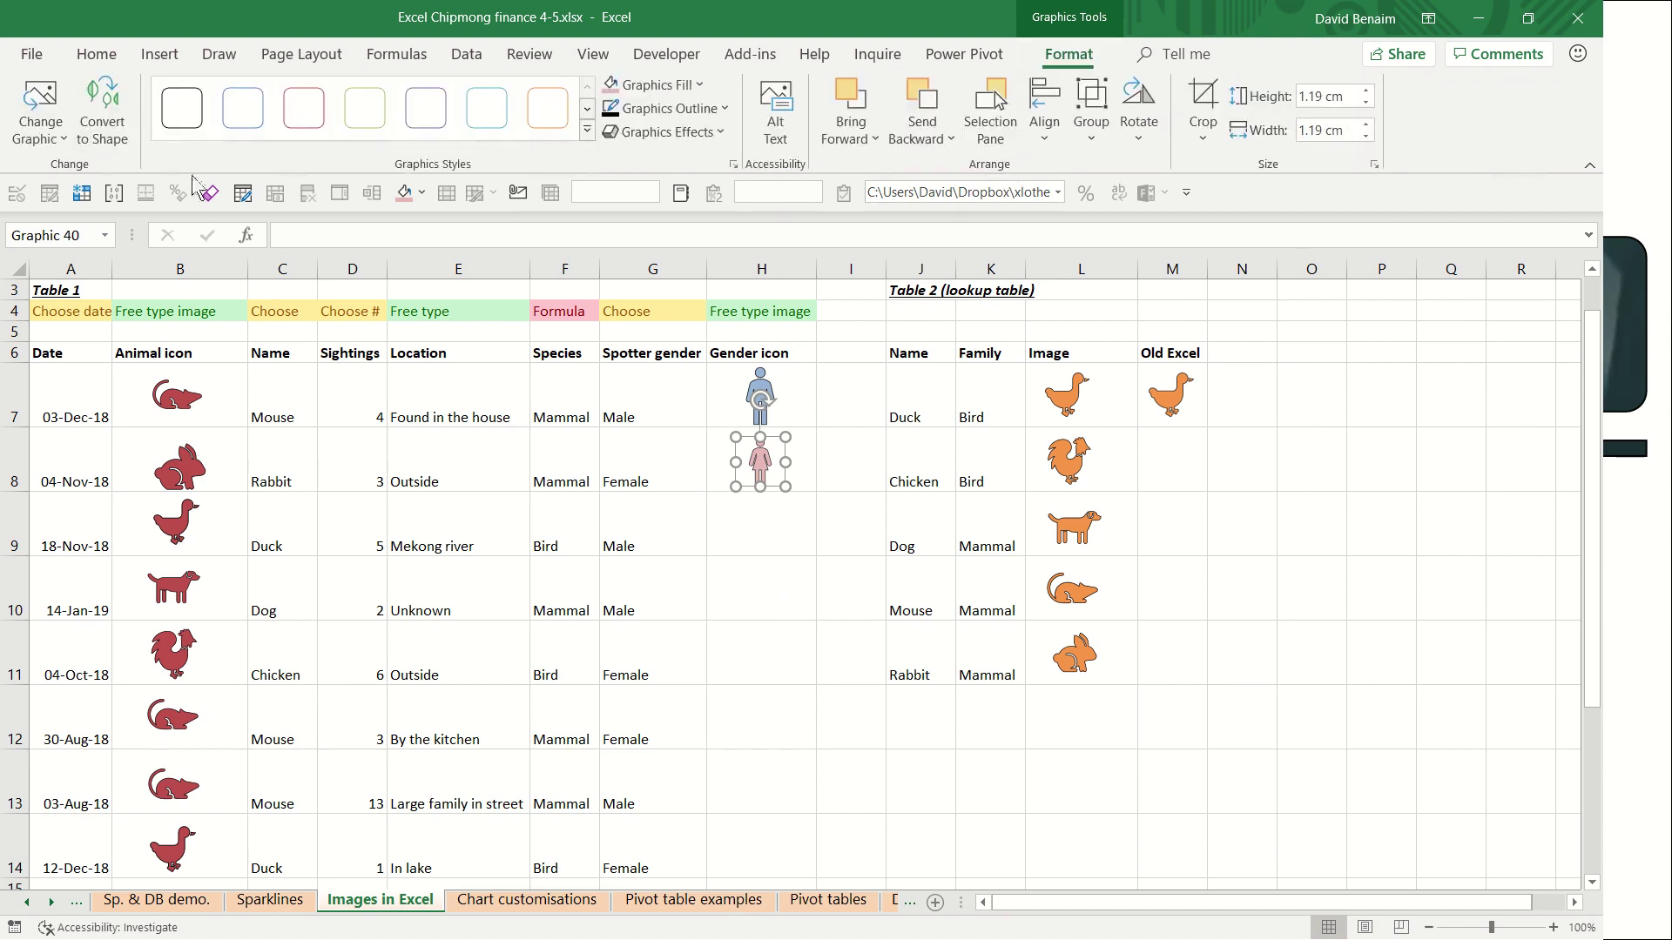
left_click(102, 111)
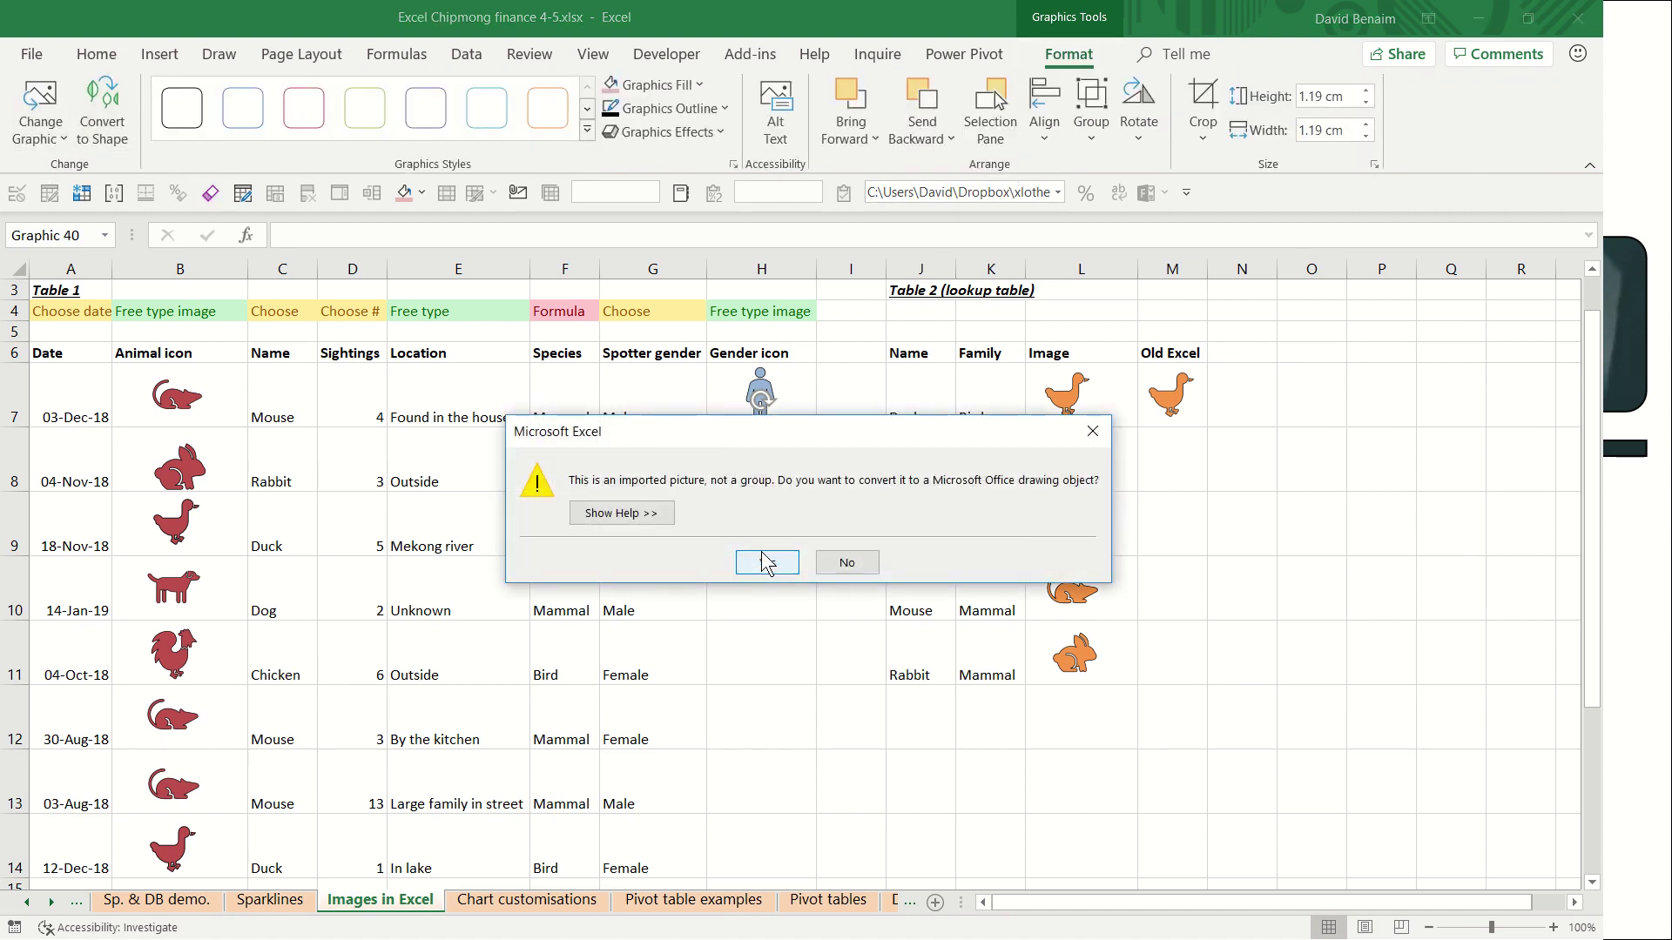
left_click(767, 563)
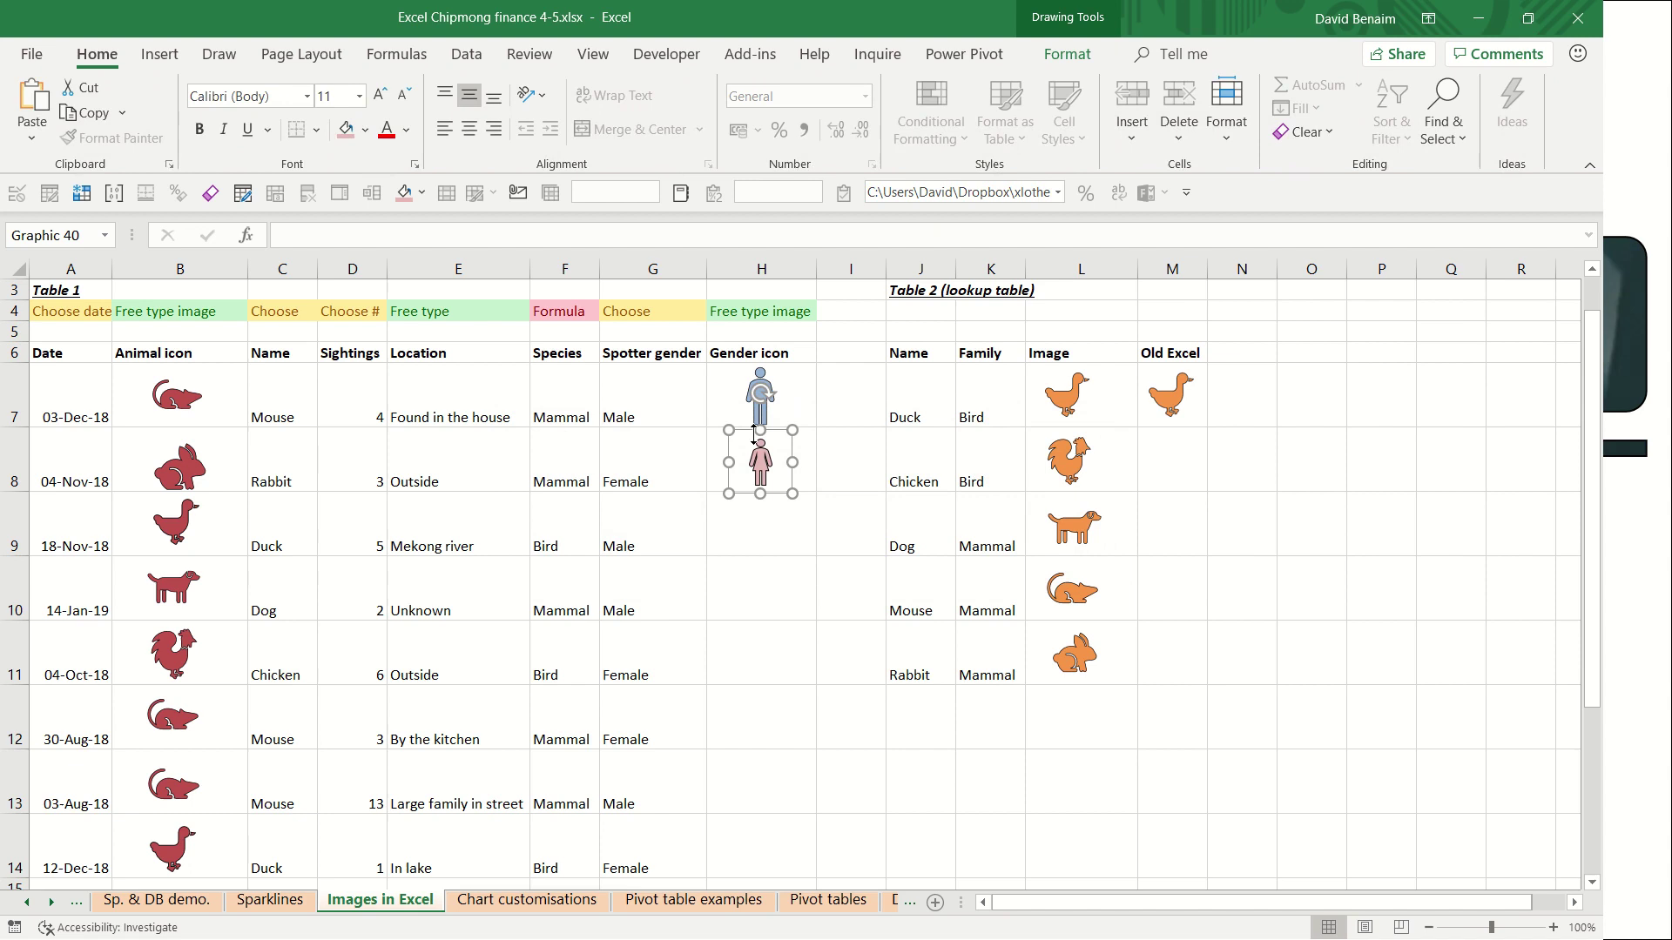
left_click(764, 455)
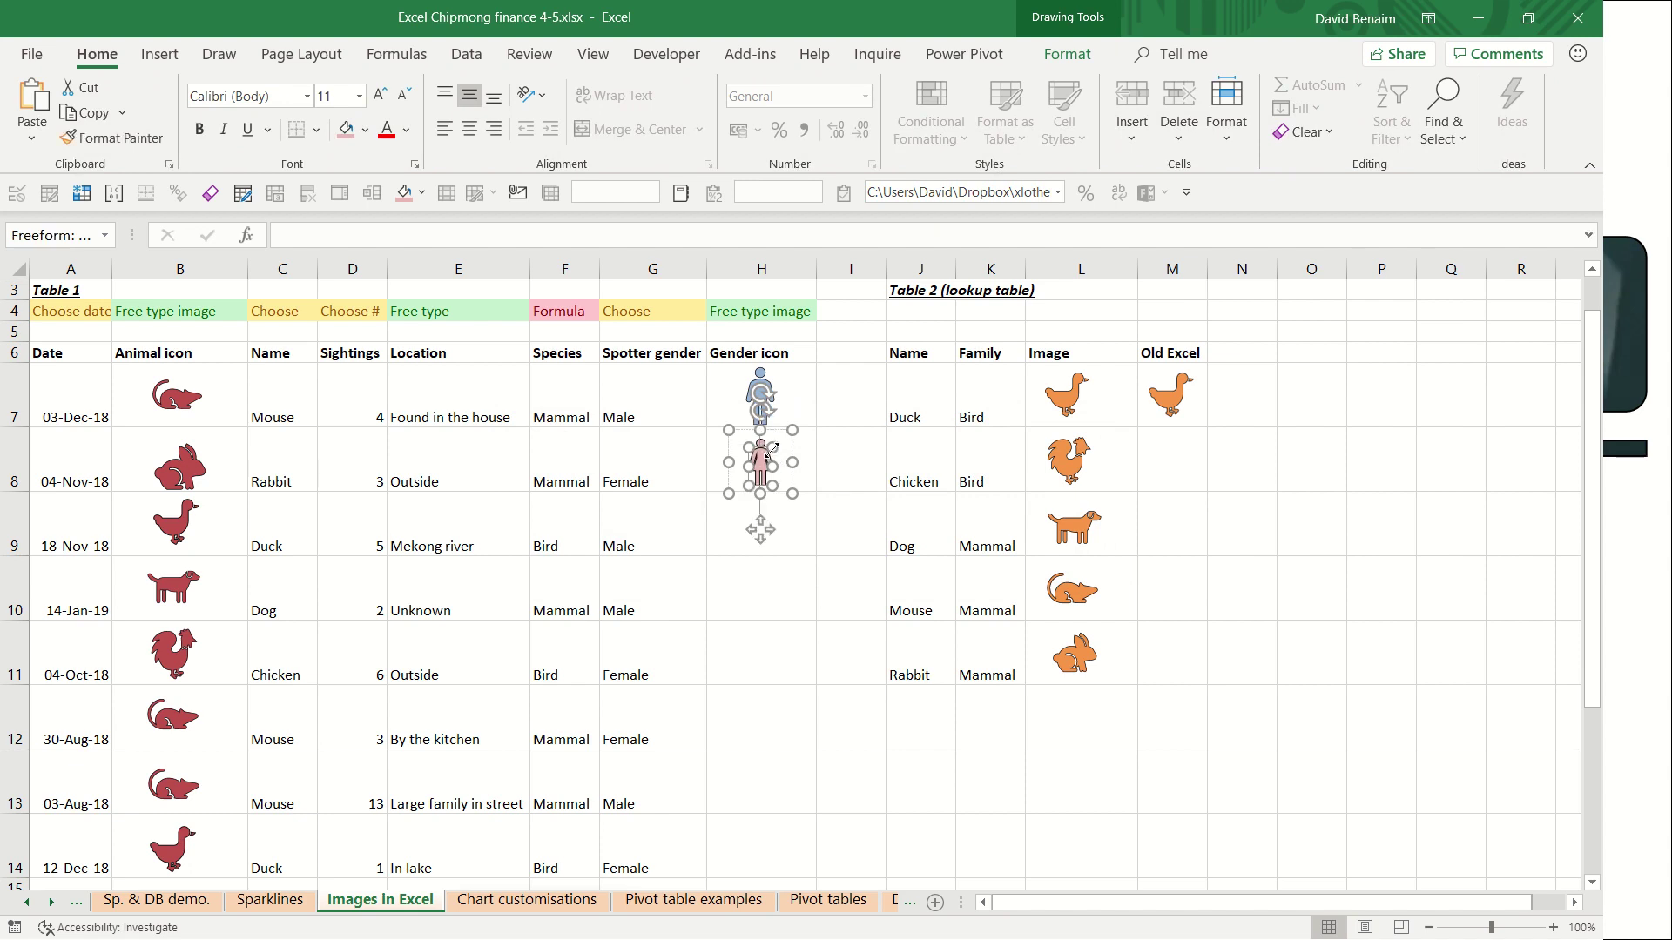
- Fill the woman icon's head with the orange theme colour and check both gender icons
left_click(762, 442)
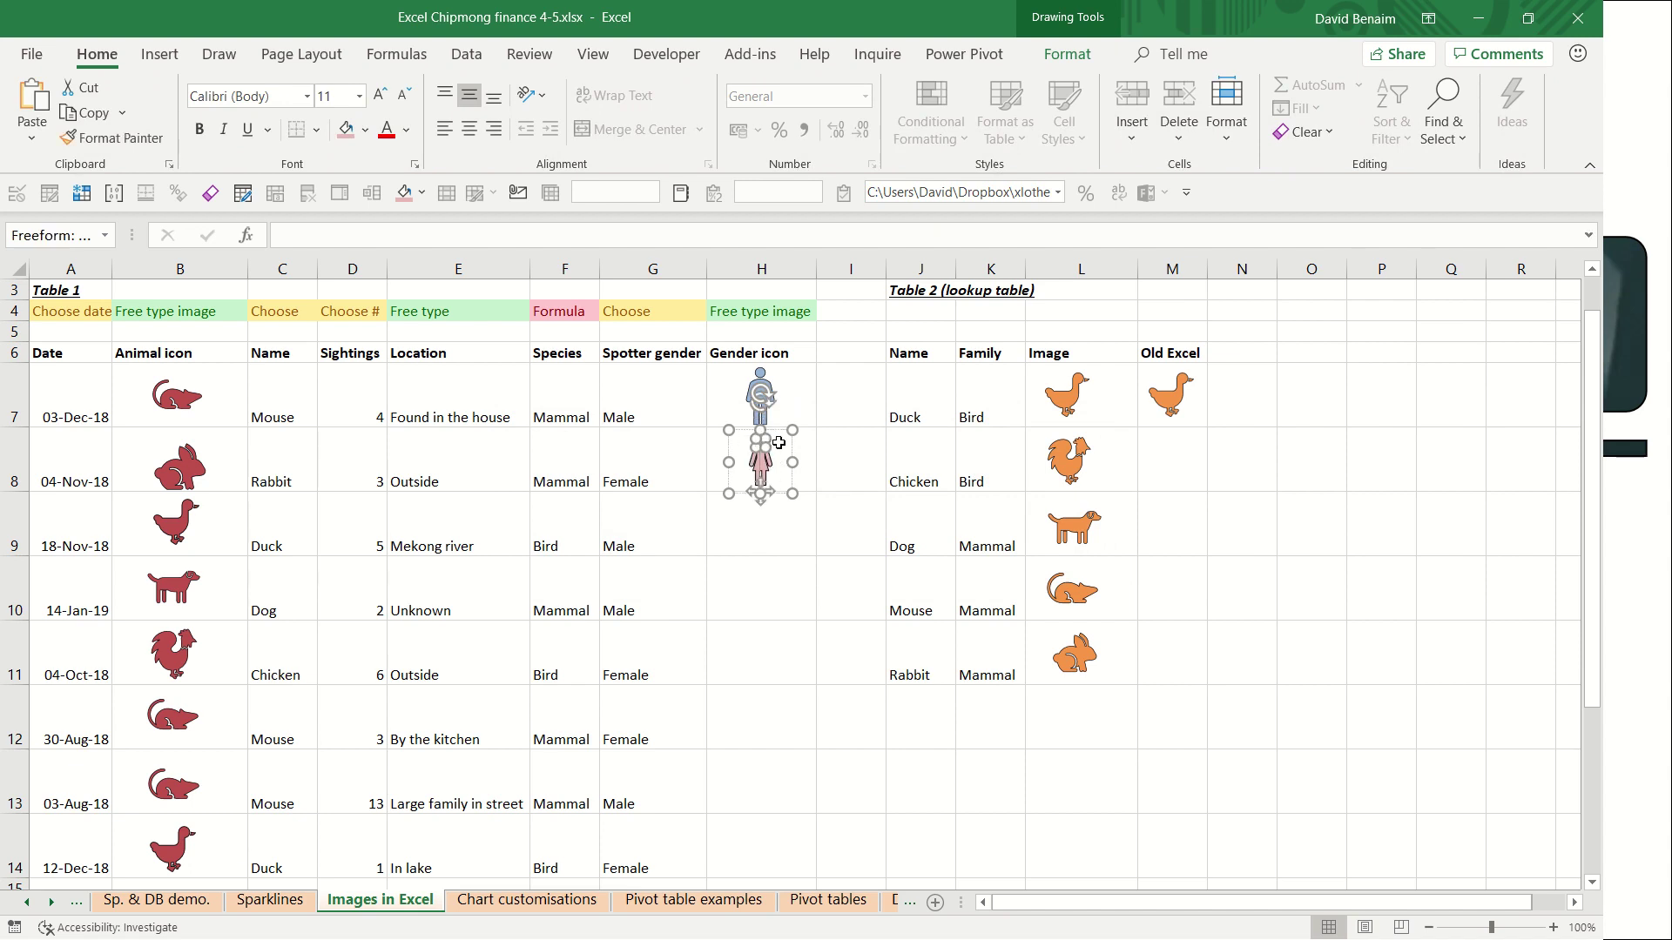
left_click(1078, 58)
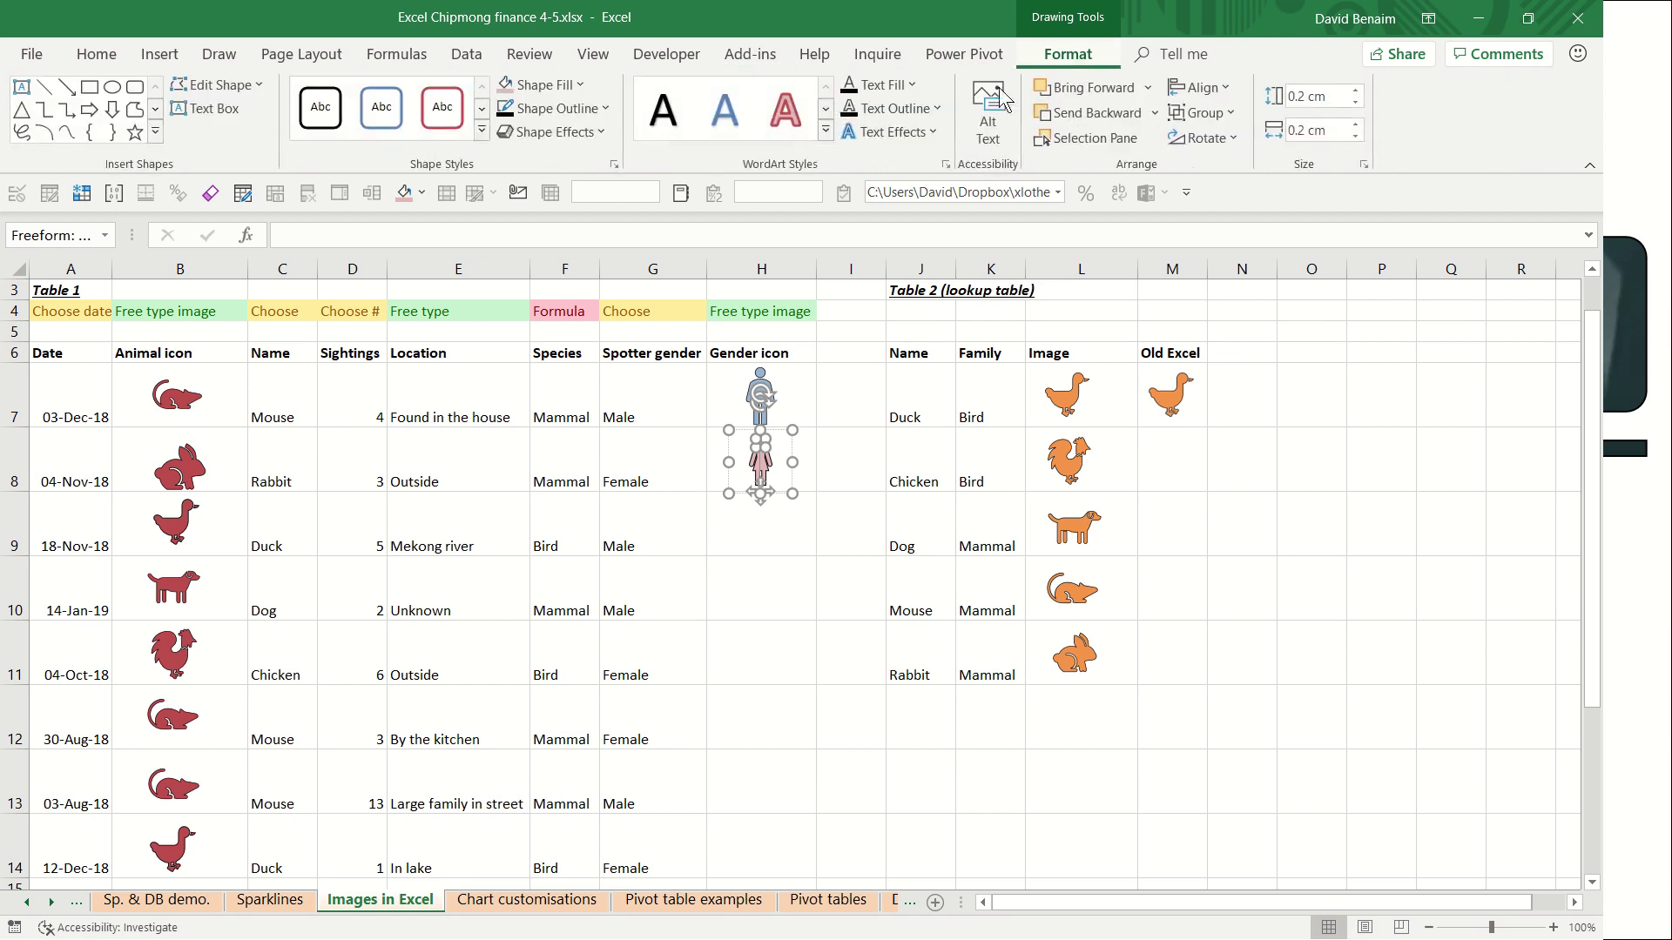
left_click(557, 84)
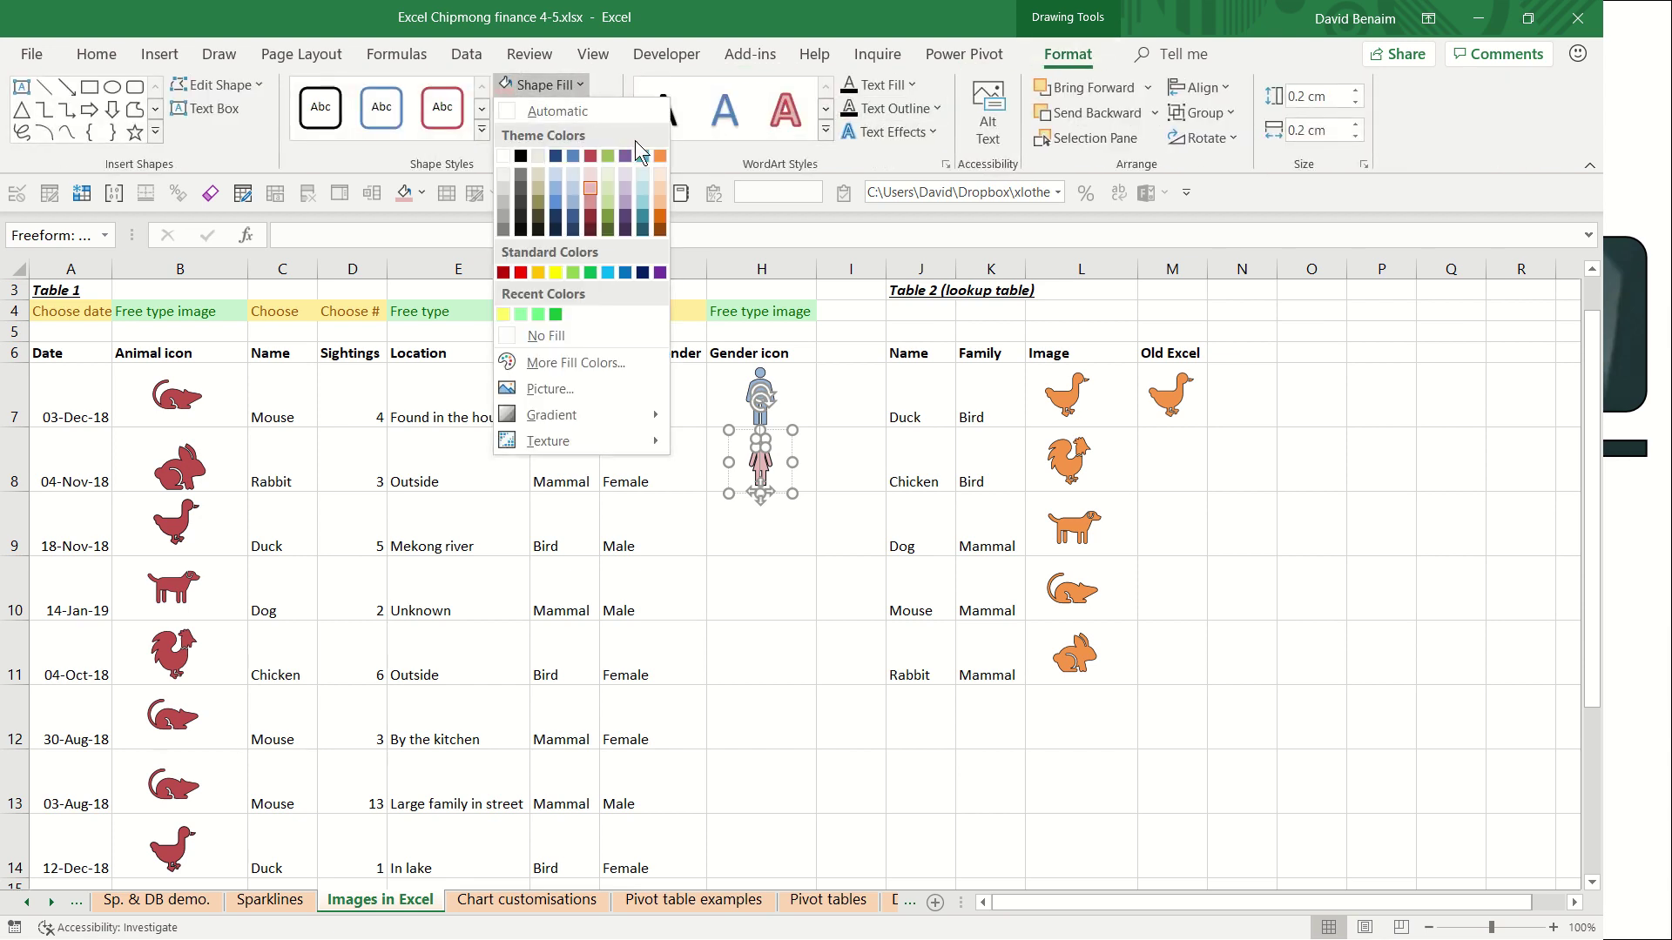
left_click(660, 155)
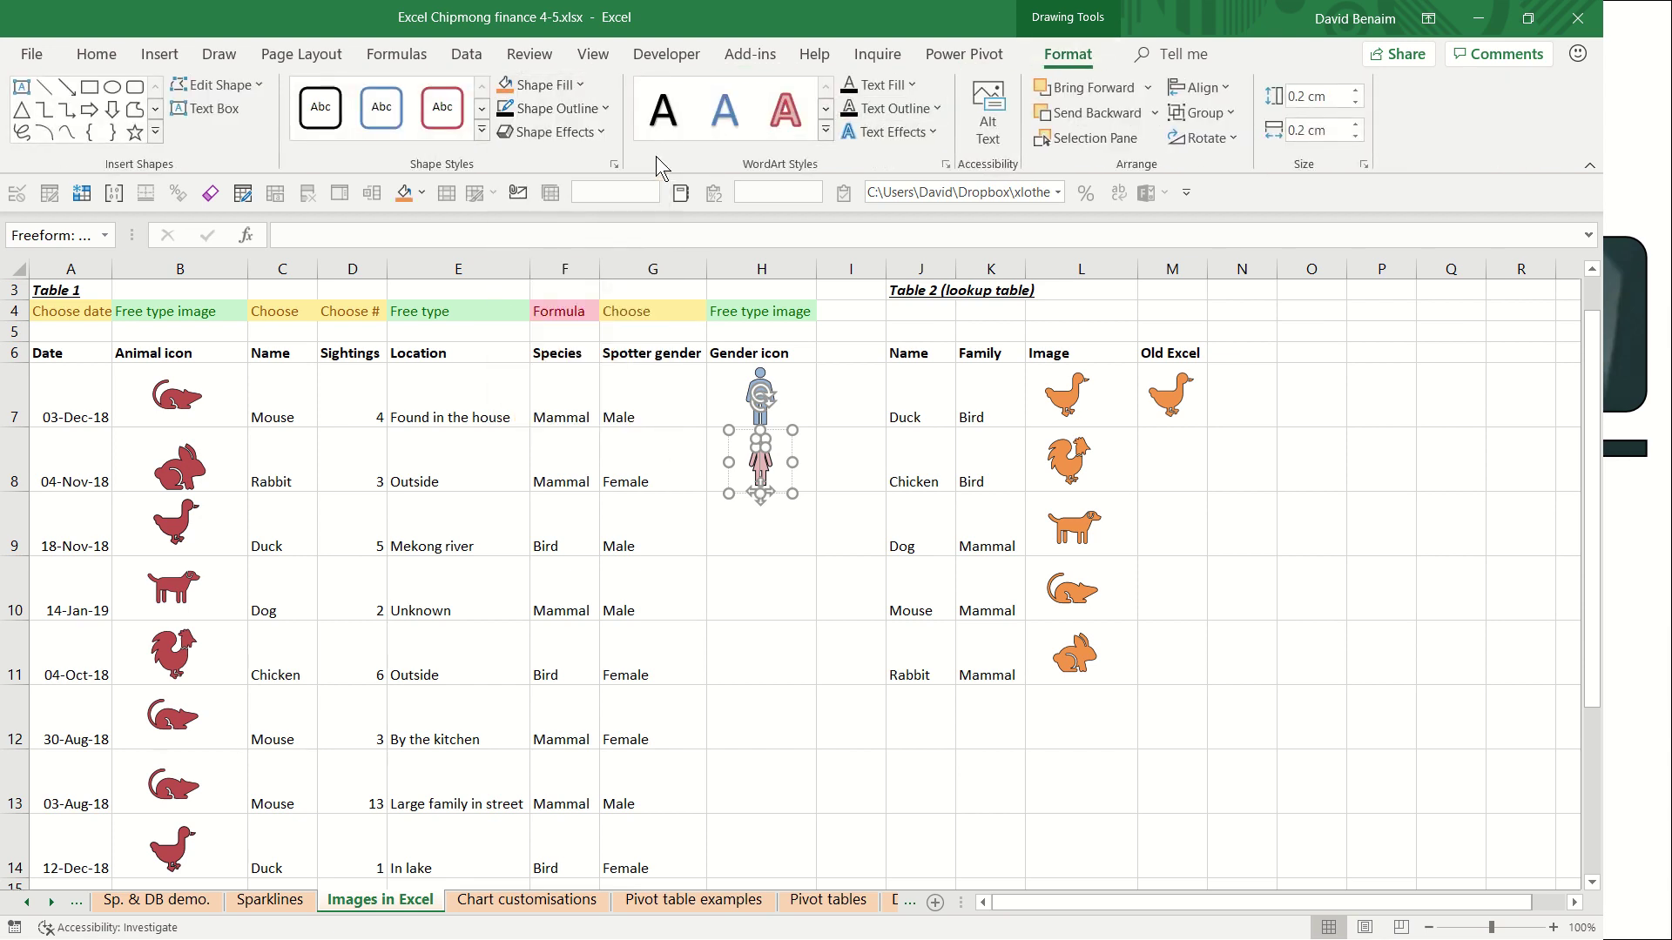
left_click(631, 440)
left_click(732, 538)
left_click(762, 466)
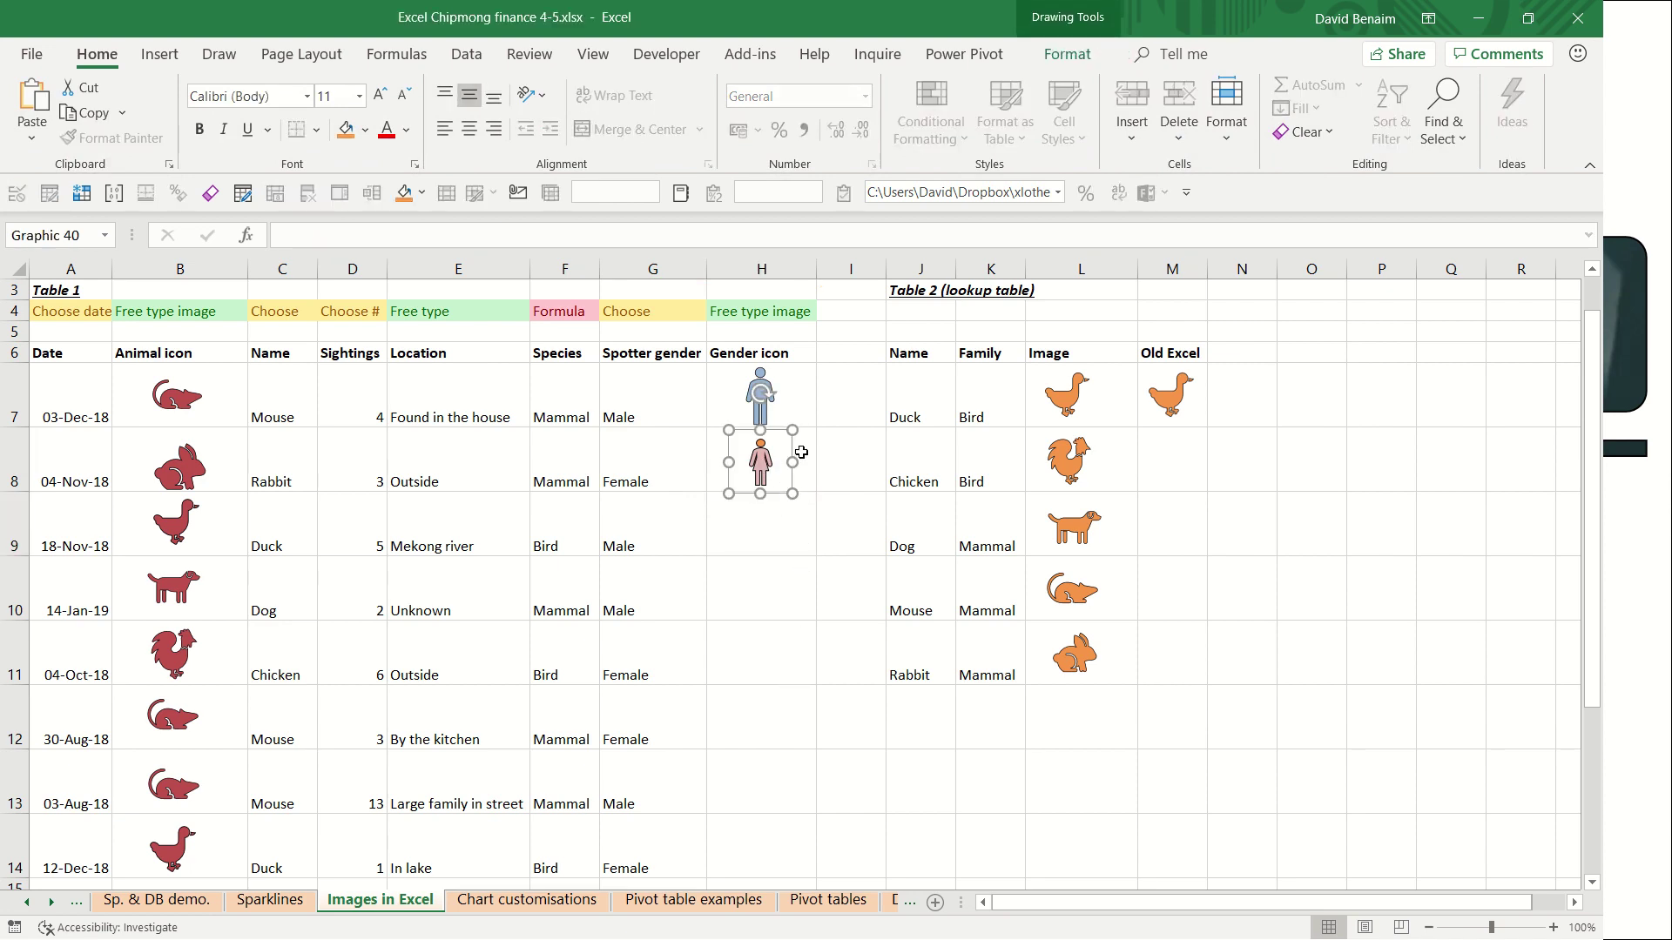
left_click(775, 383)
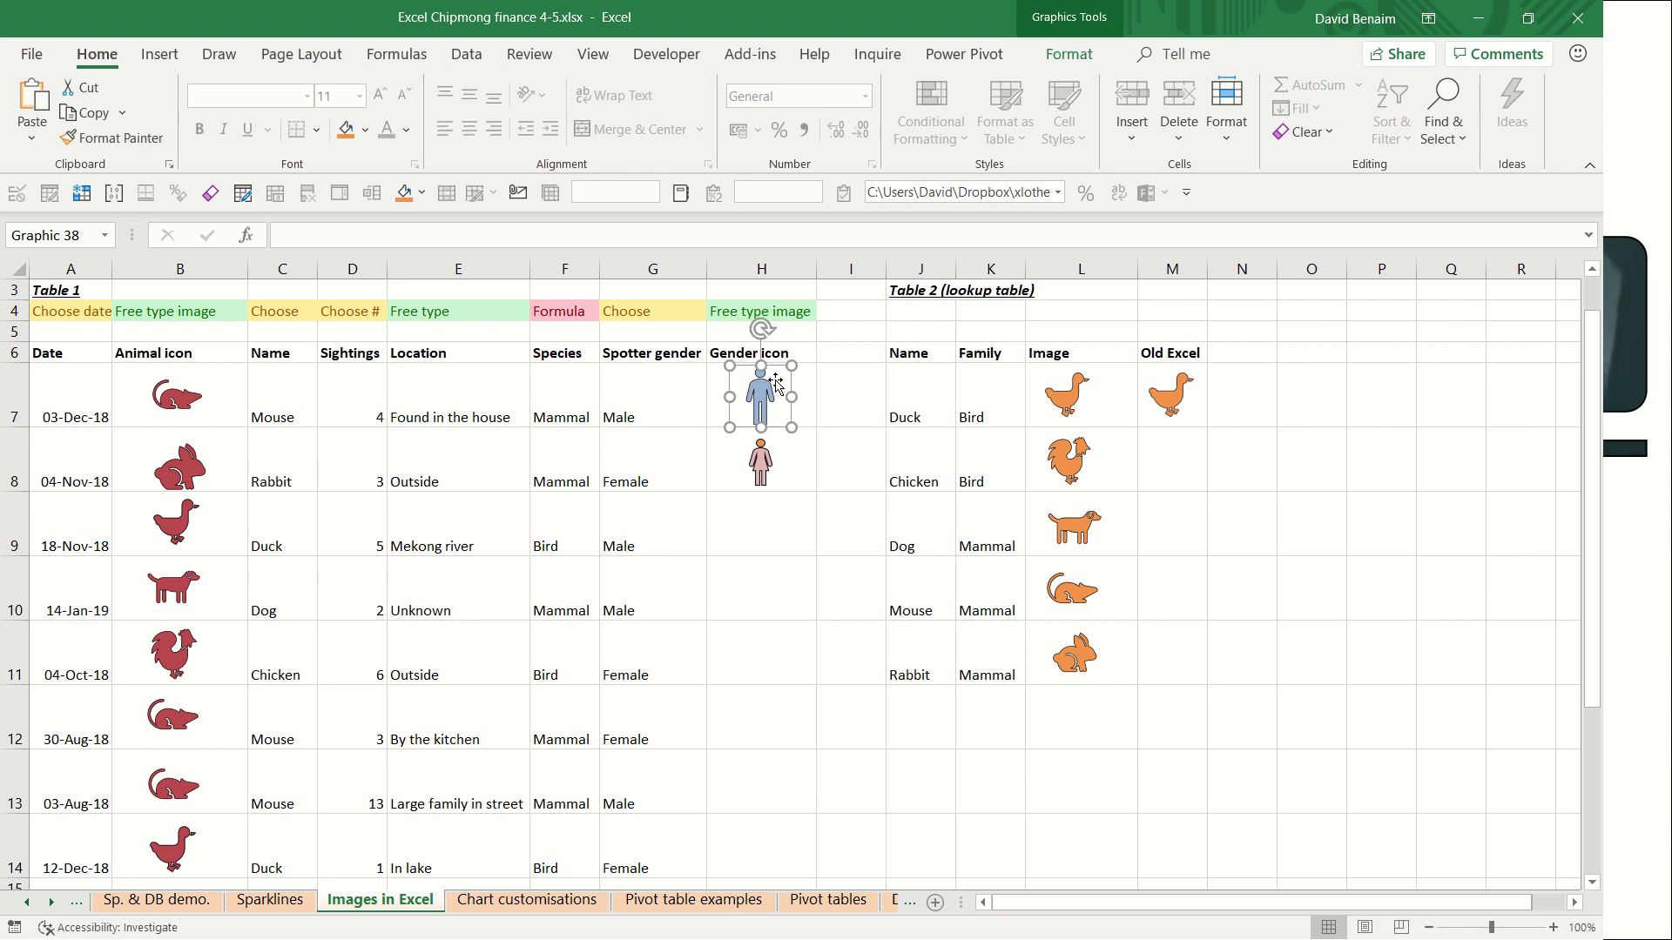
- Turn on filter dropdowns for the lookup table headers from the Family header with Ctrl+Shift+L
left_click(990, 357)
key("ctrl+shift+l")
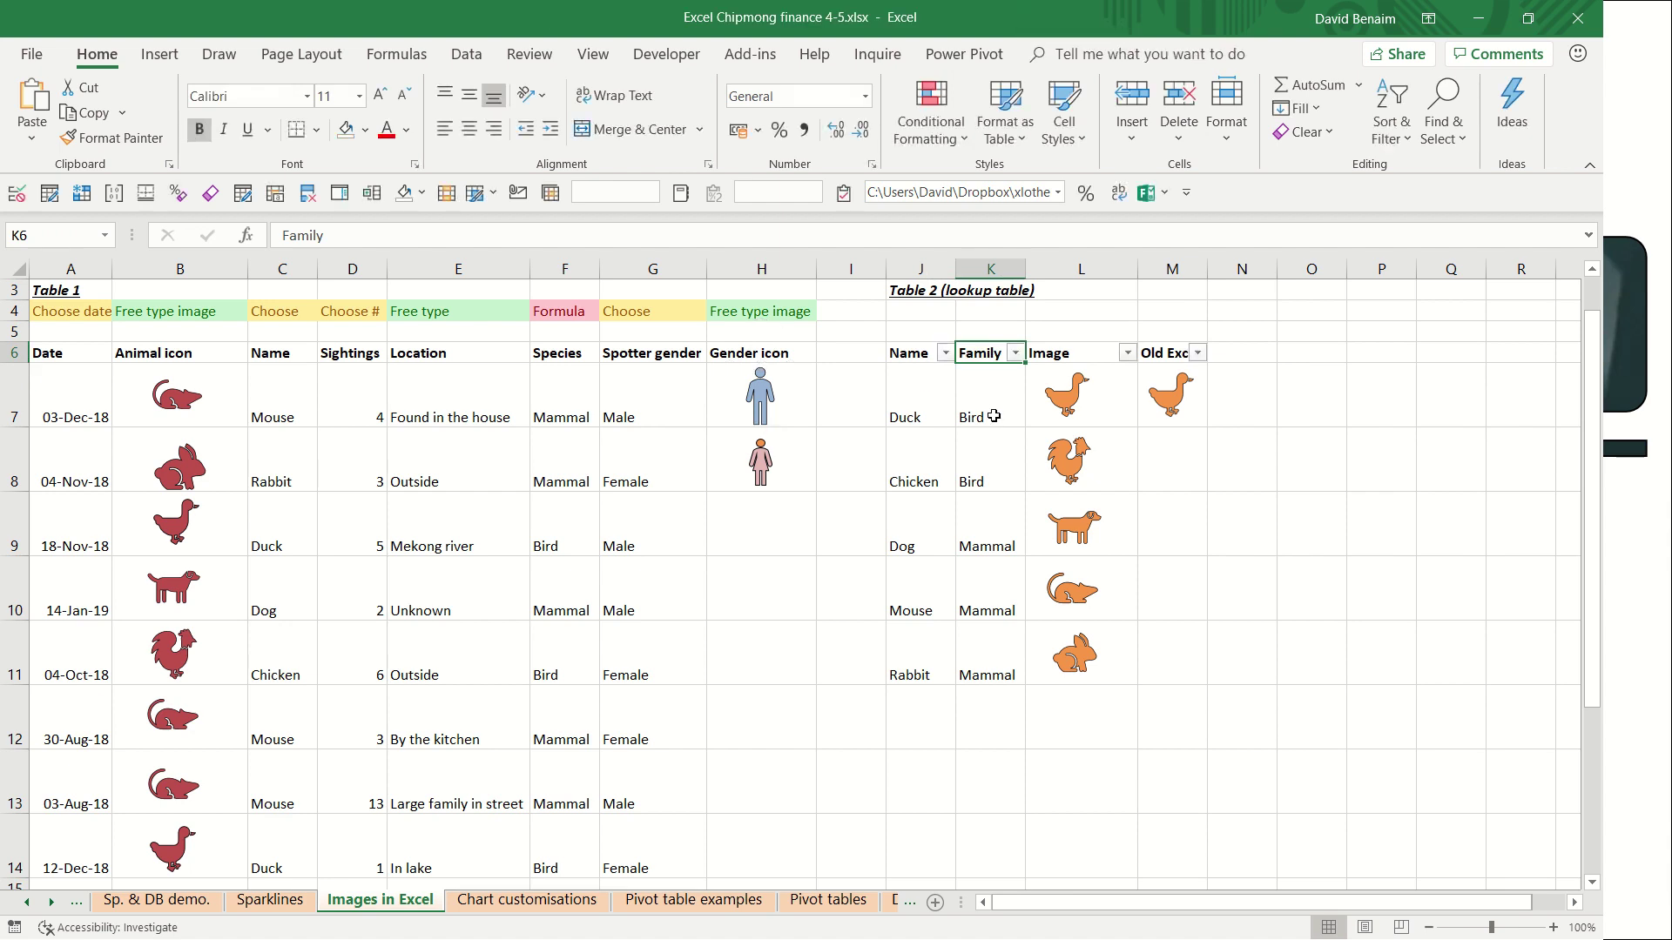
key("Down")
key("Down")
key("Left")
key("Right")
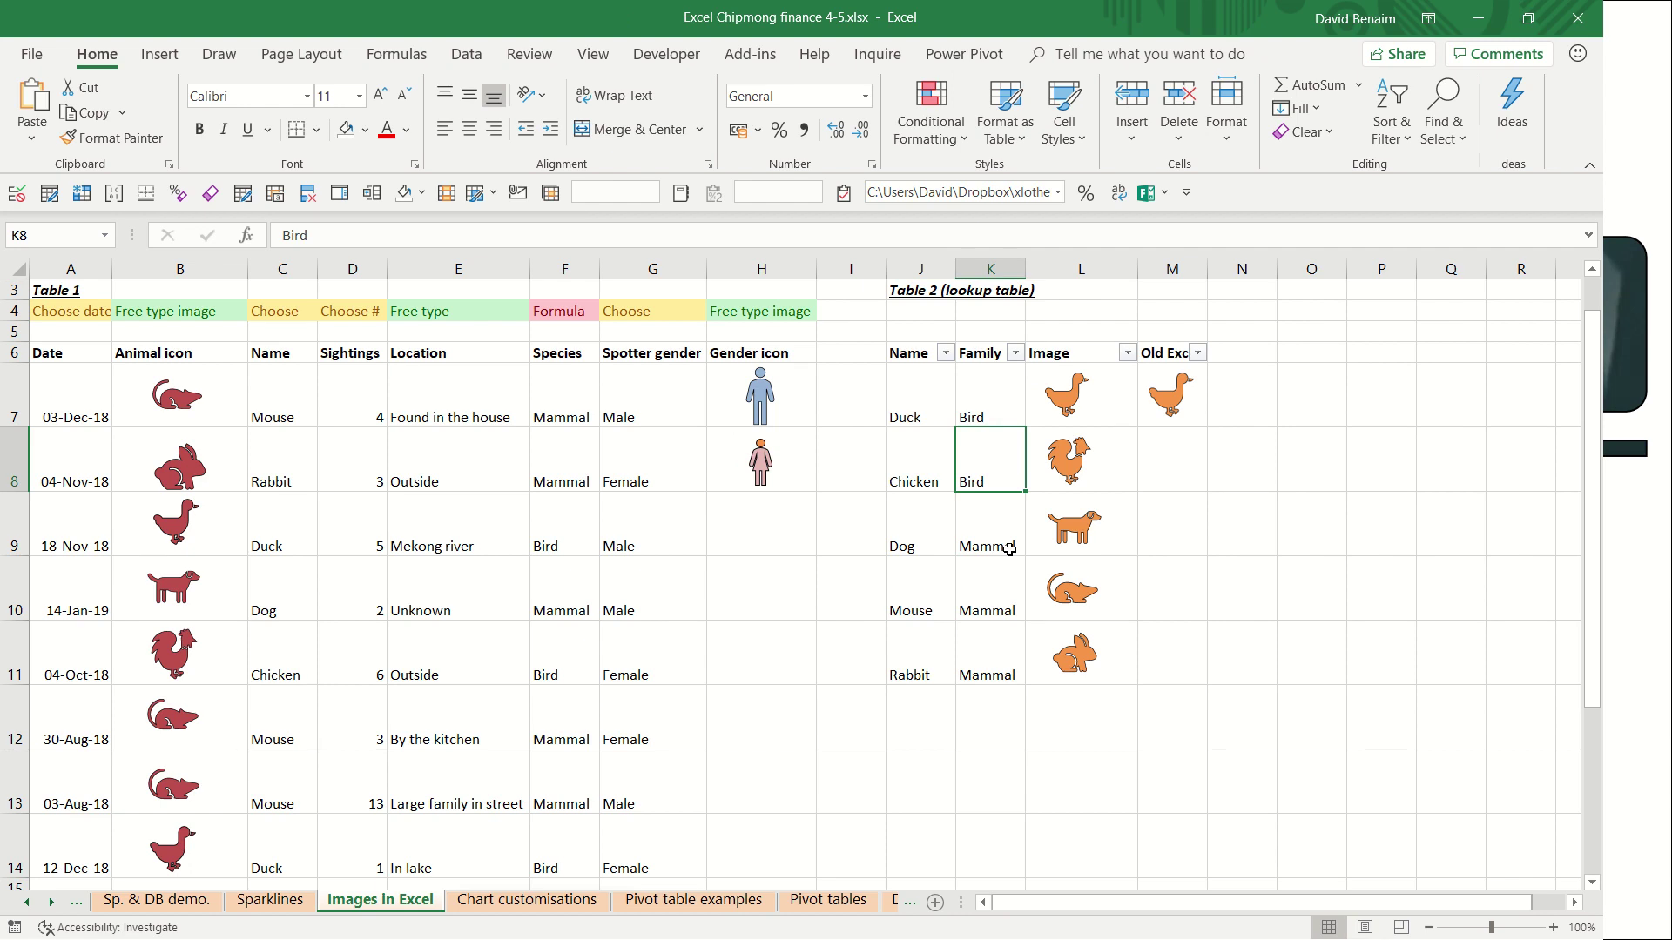
left_click(1001, 409)
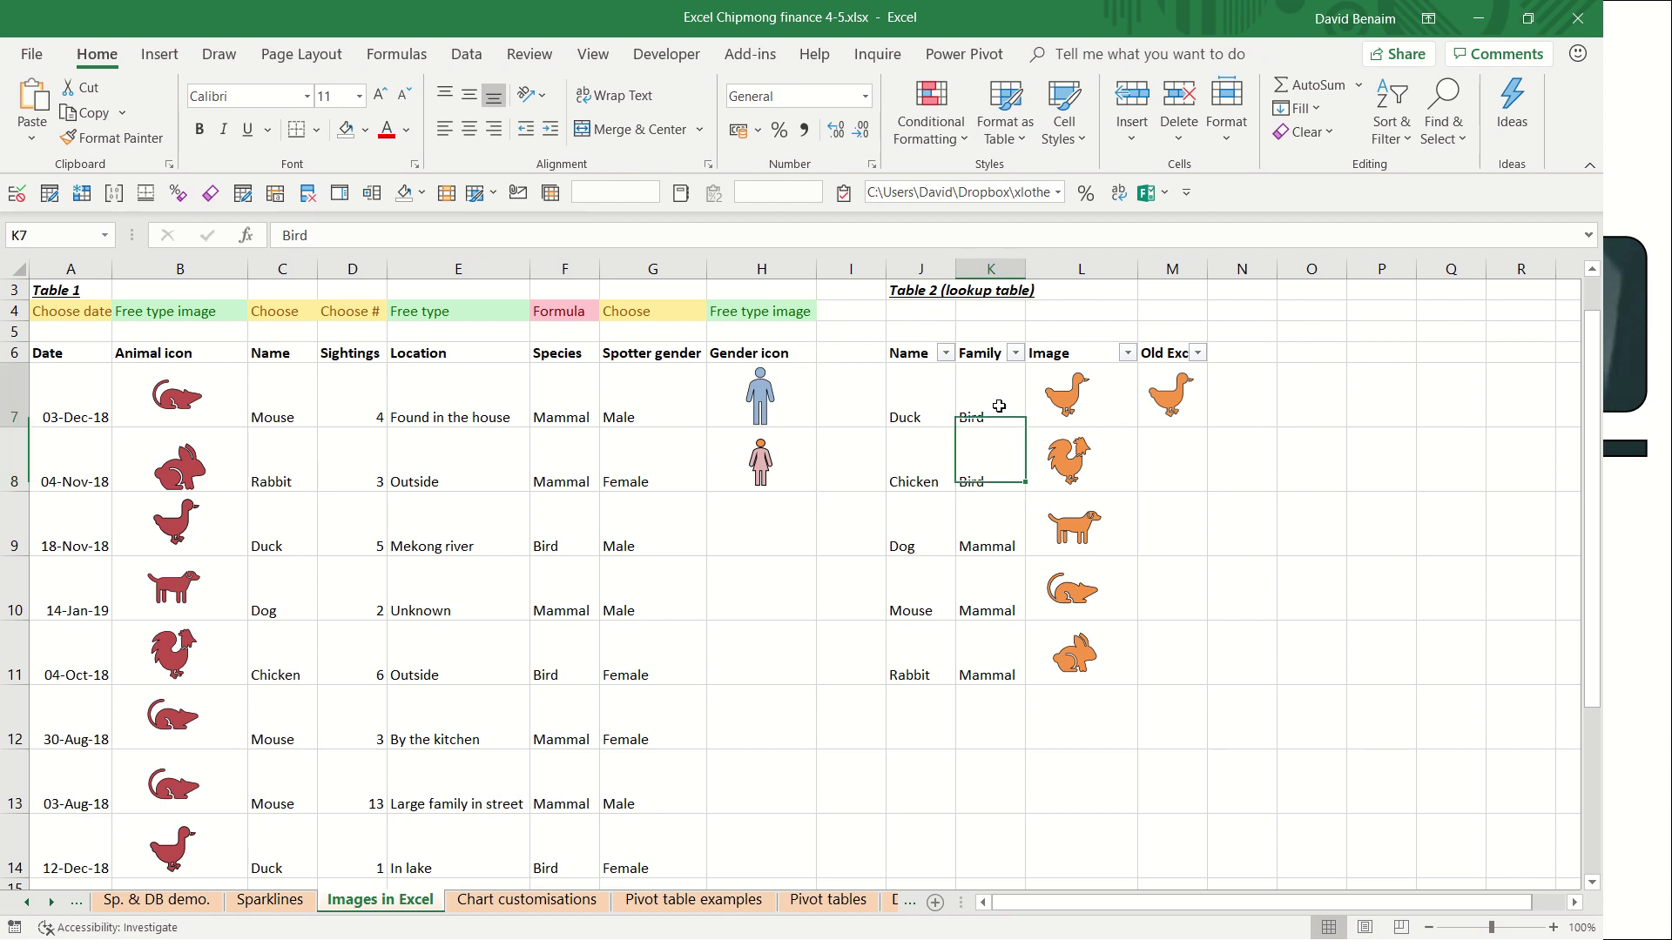
- Inspect the duck, chicken and dog images and the gender icons, ending with the duck selected
left_click(1074, 396)
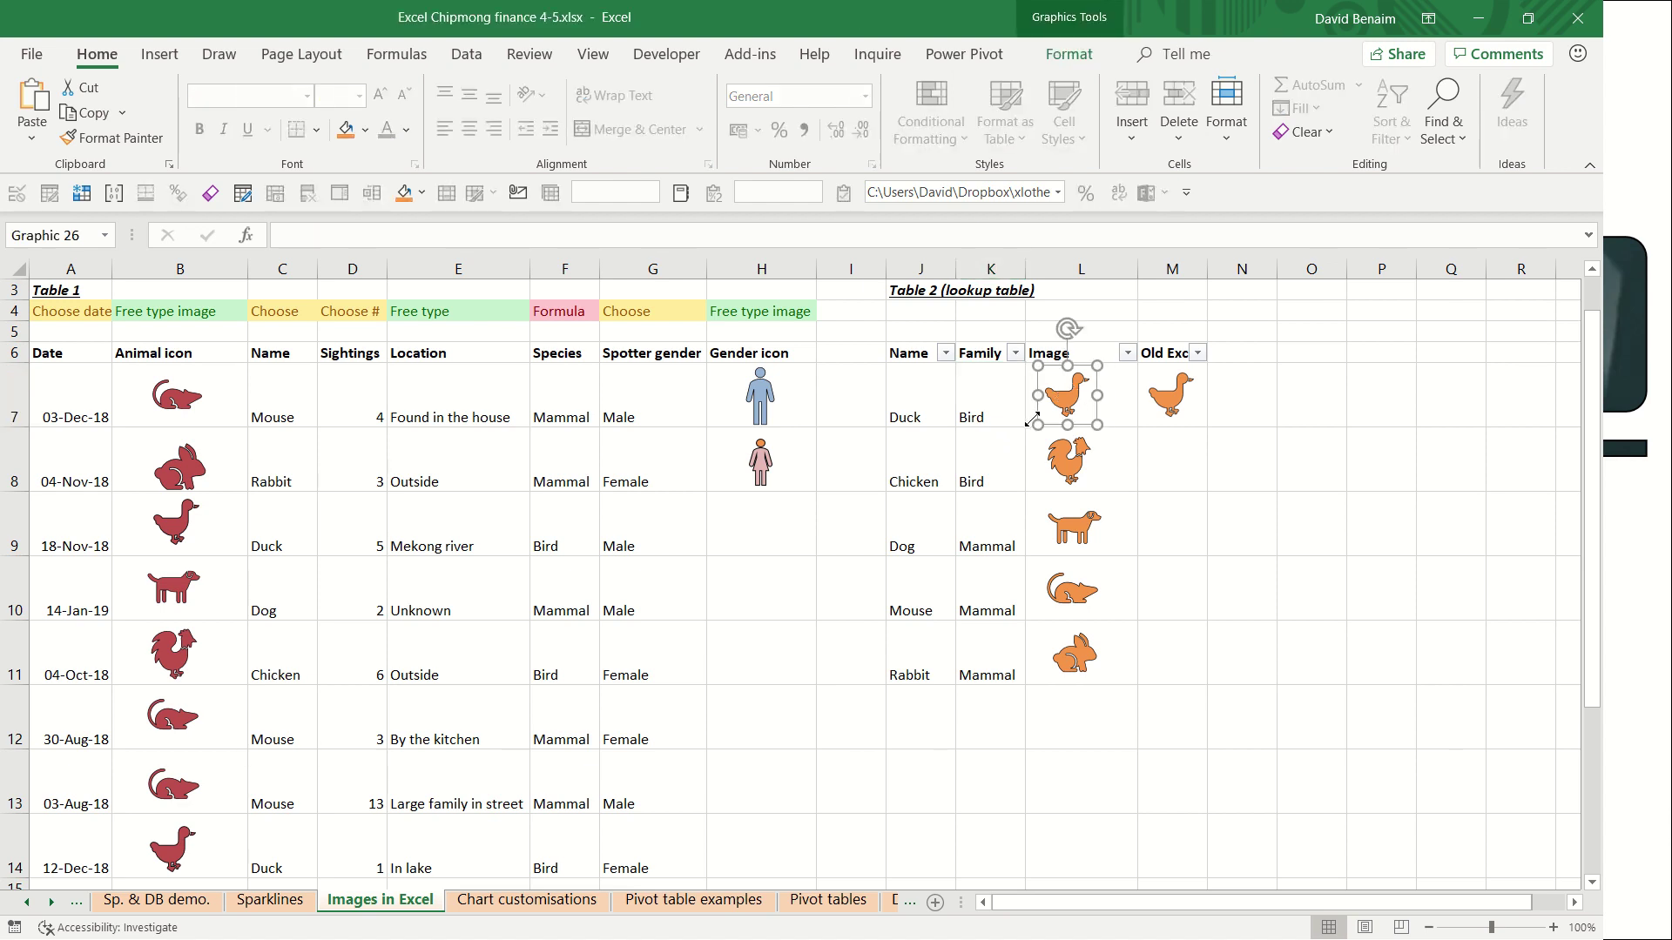
left_click(1066, 461)
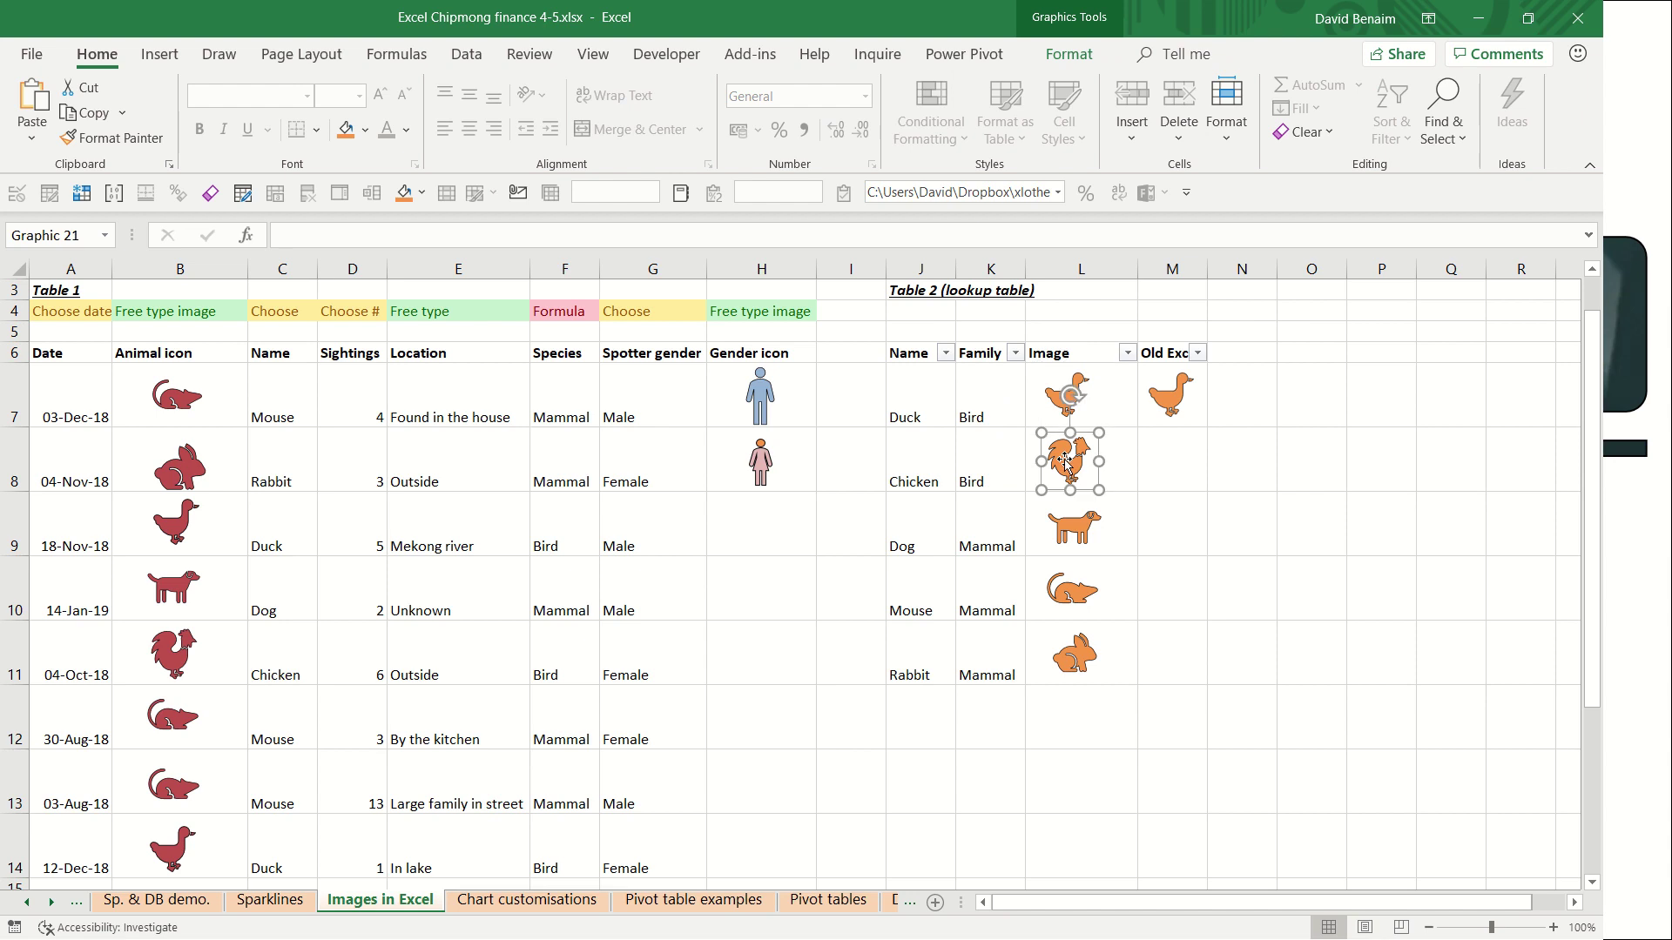
left_click(1074, 532)
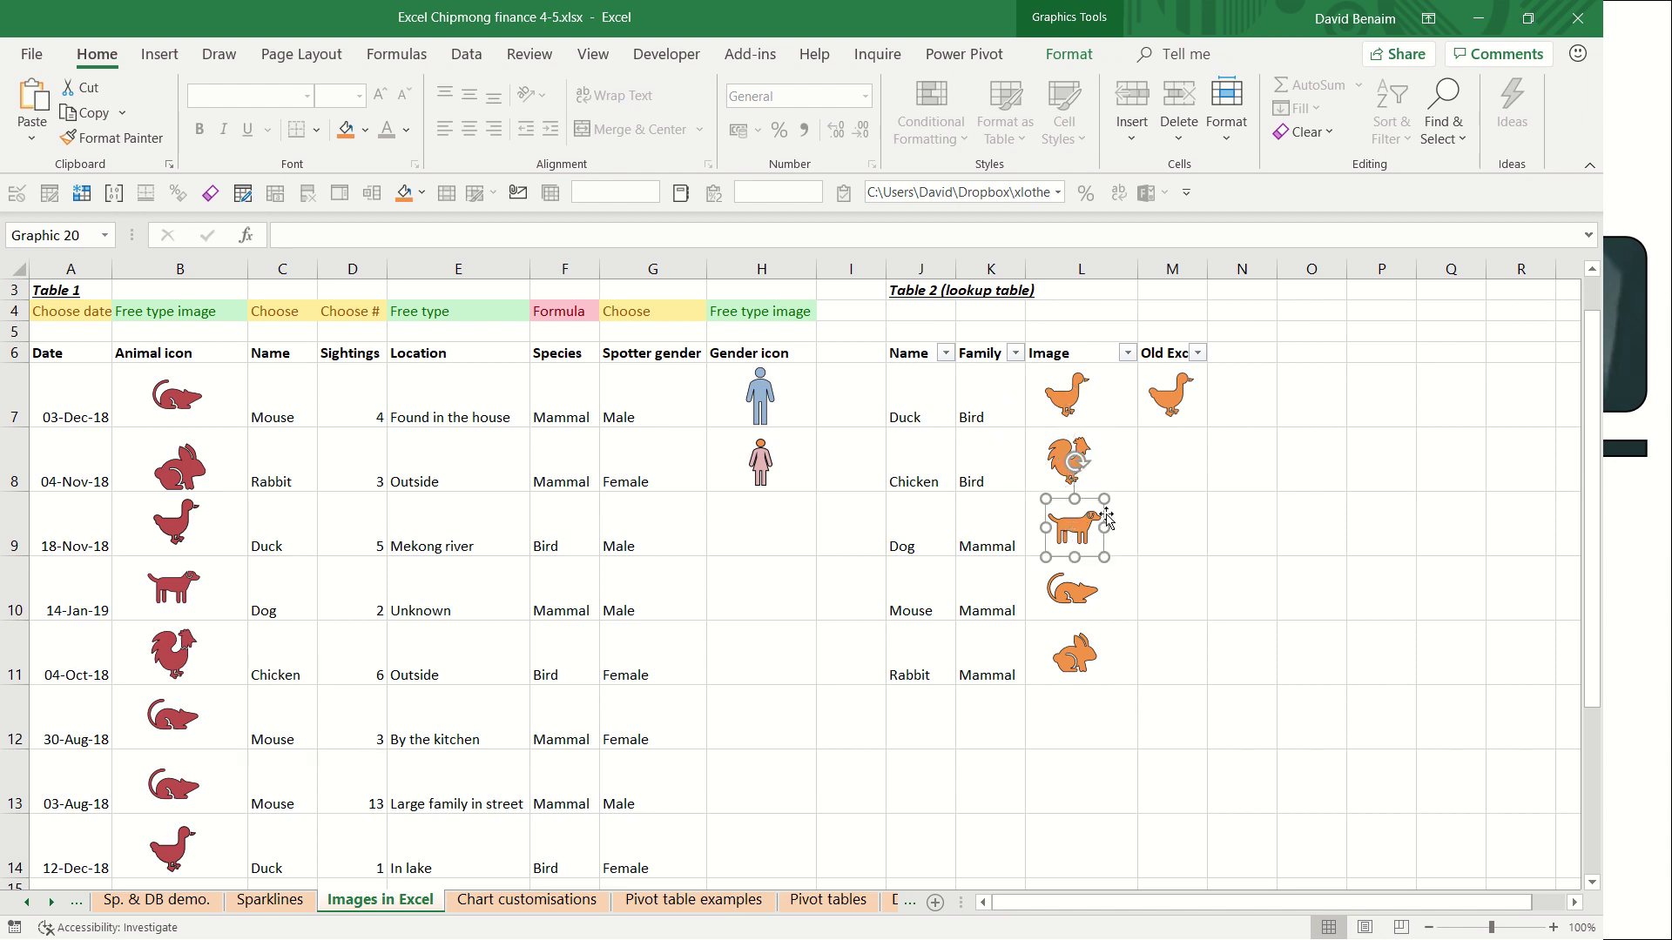
left_click(1223, 439)
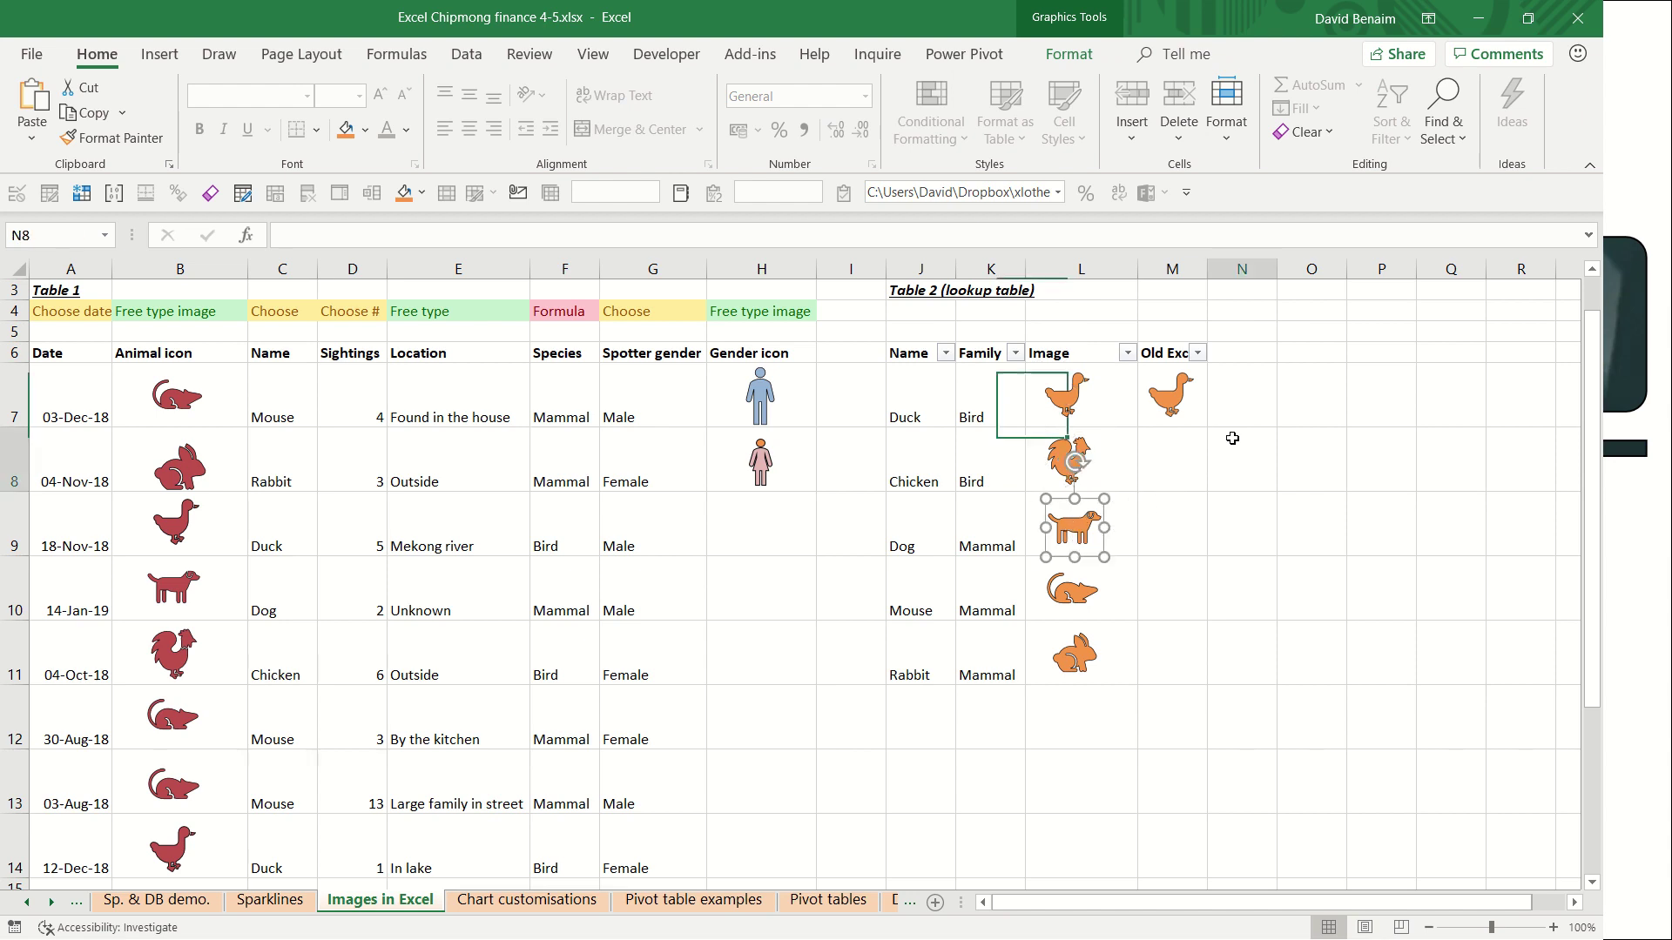
left_click(1078, 474)
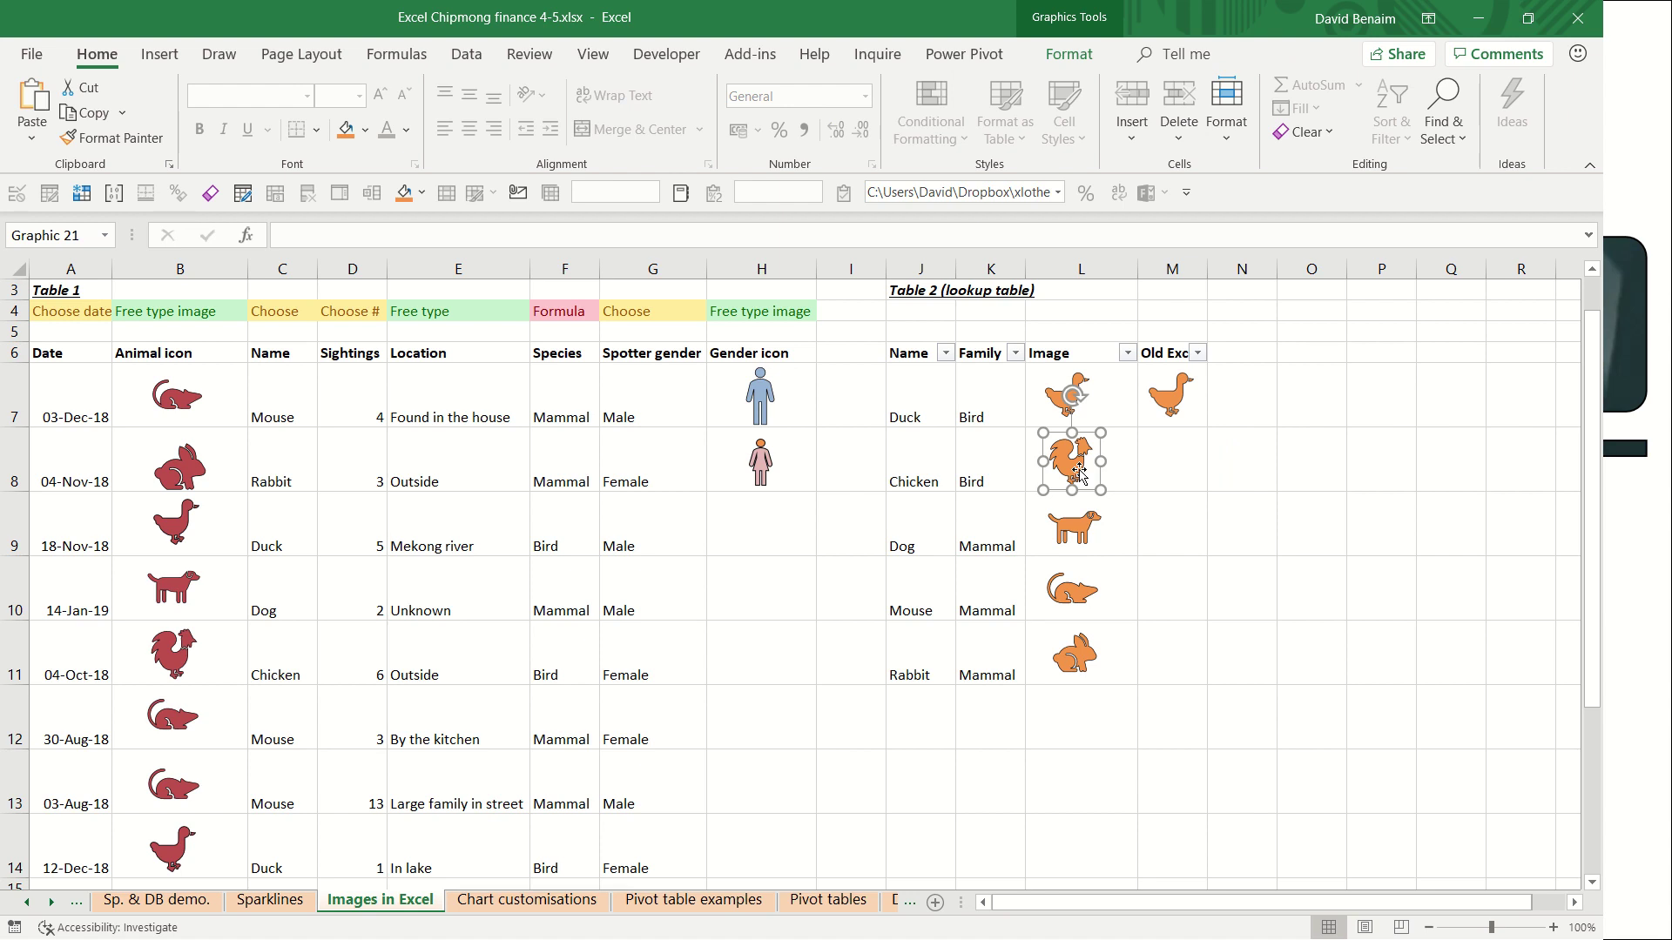
left_click(992, 773)
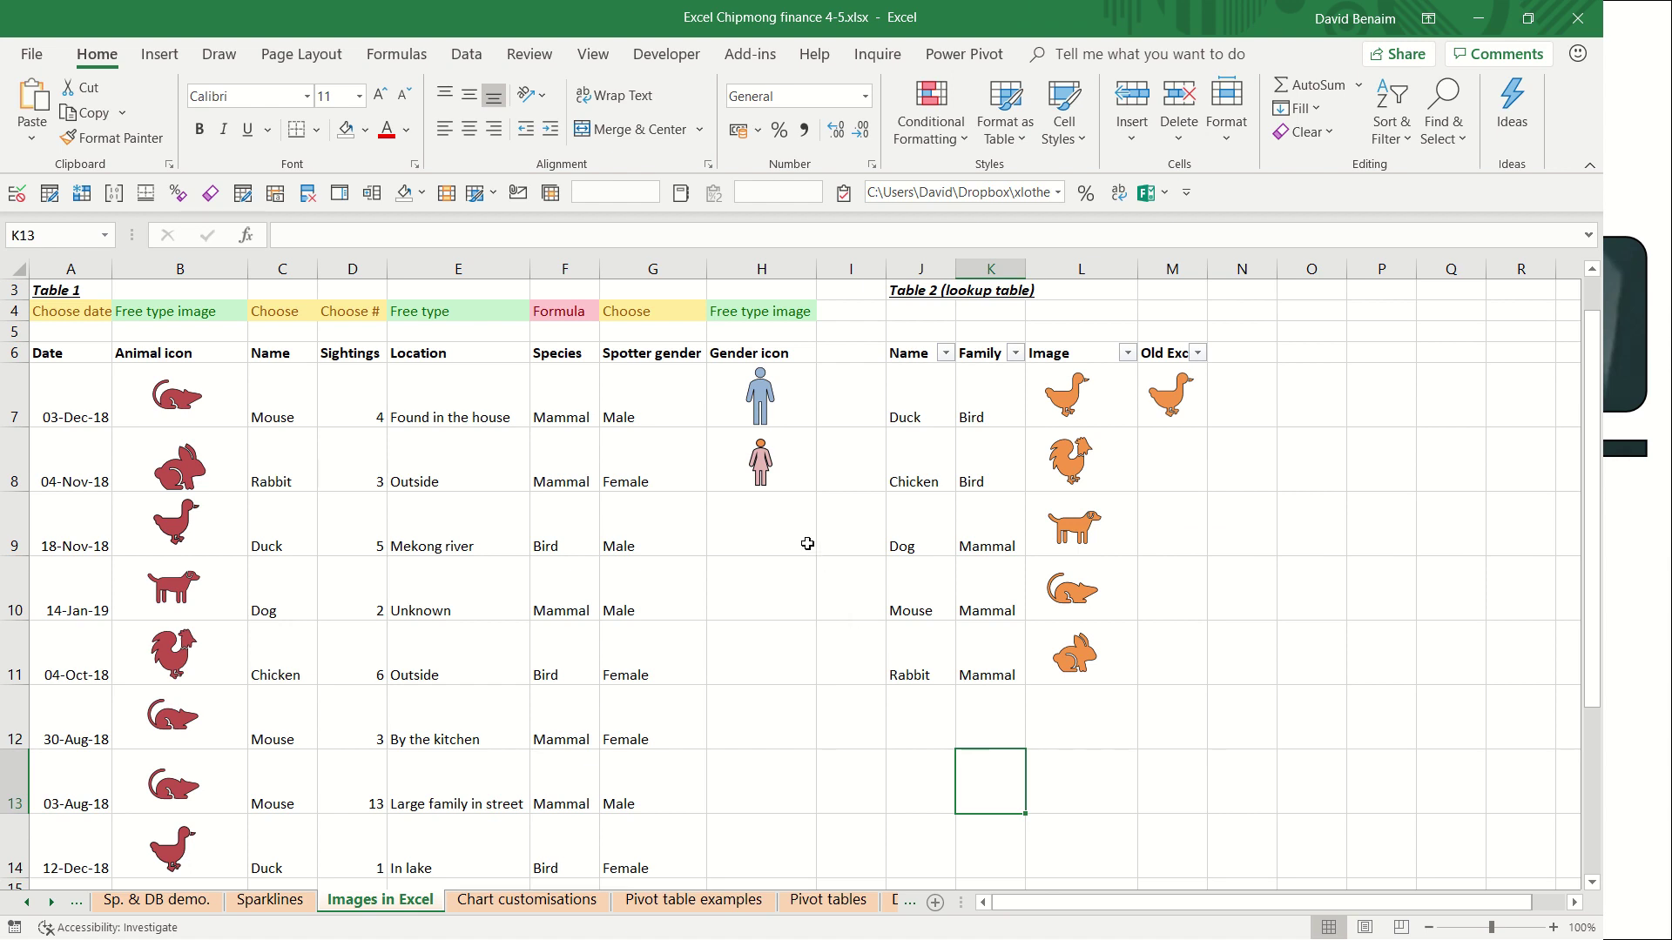
left_click(764, 467)
left_click(772, 408)
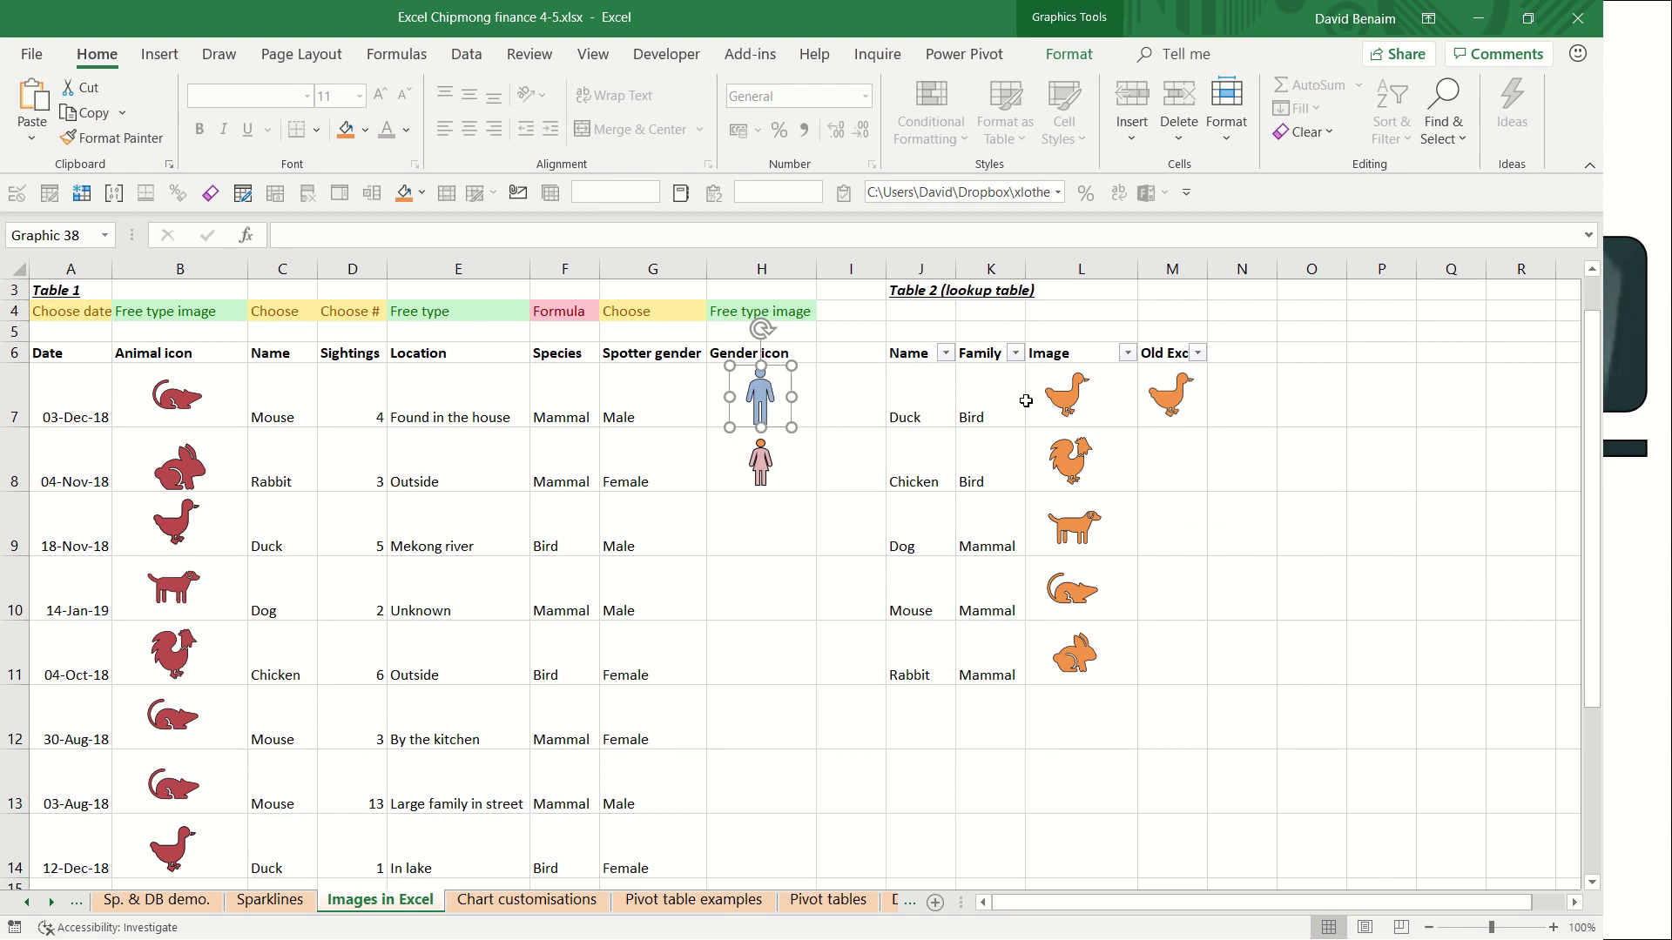
left_click(1052, 361)
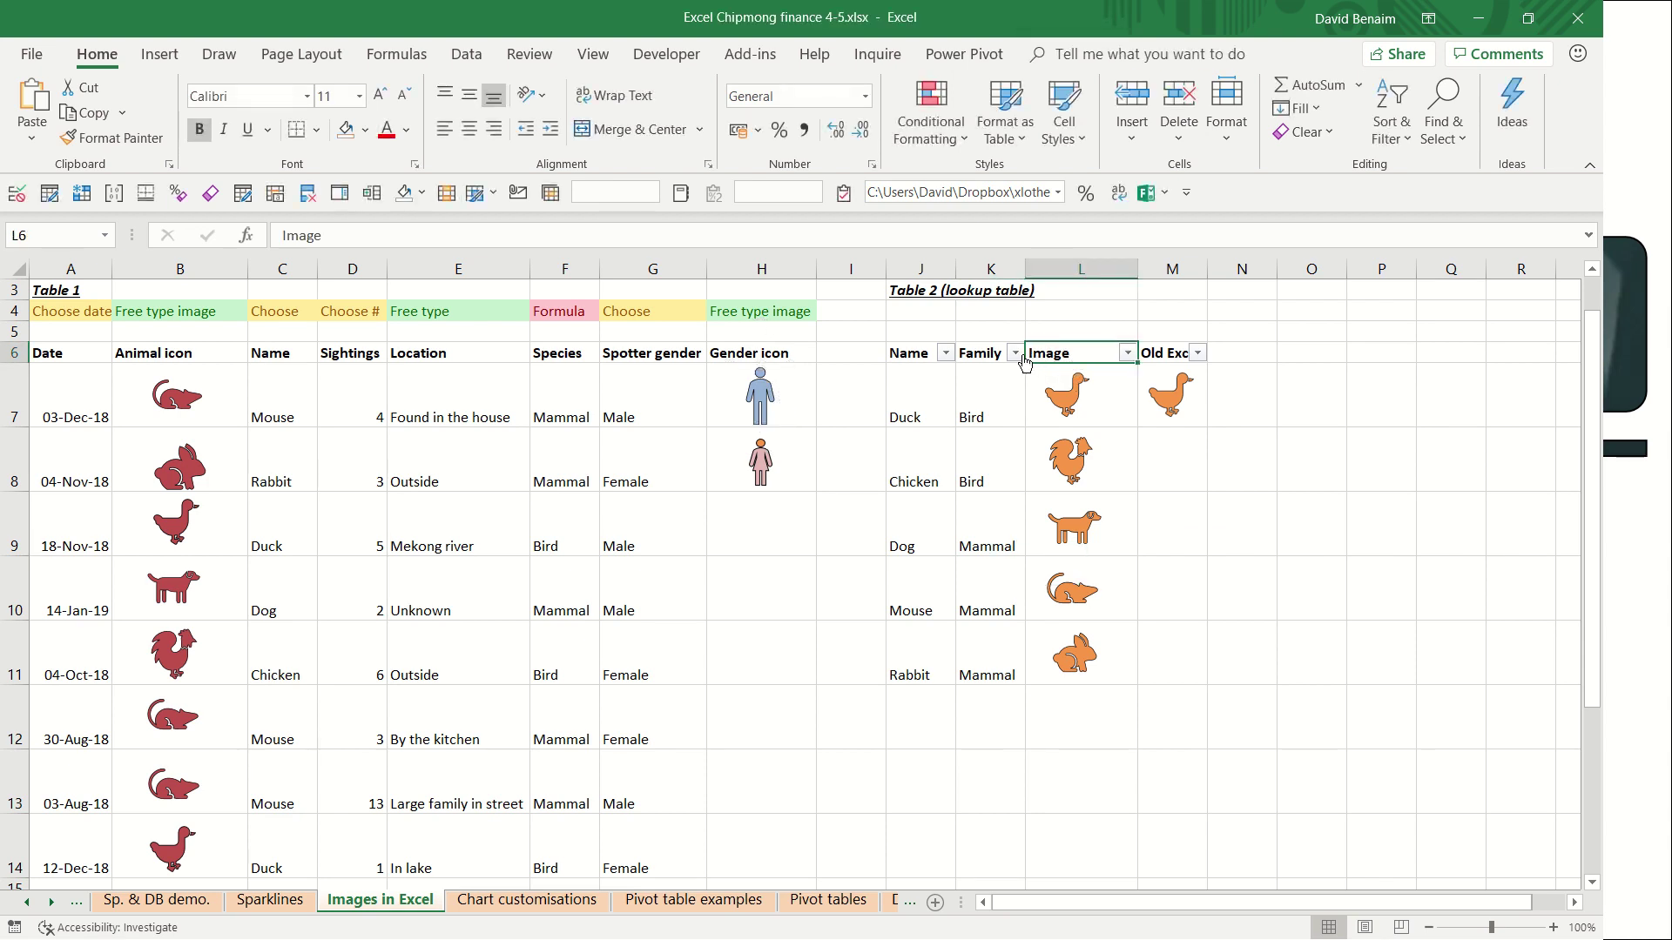
left_click(1076, 389)
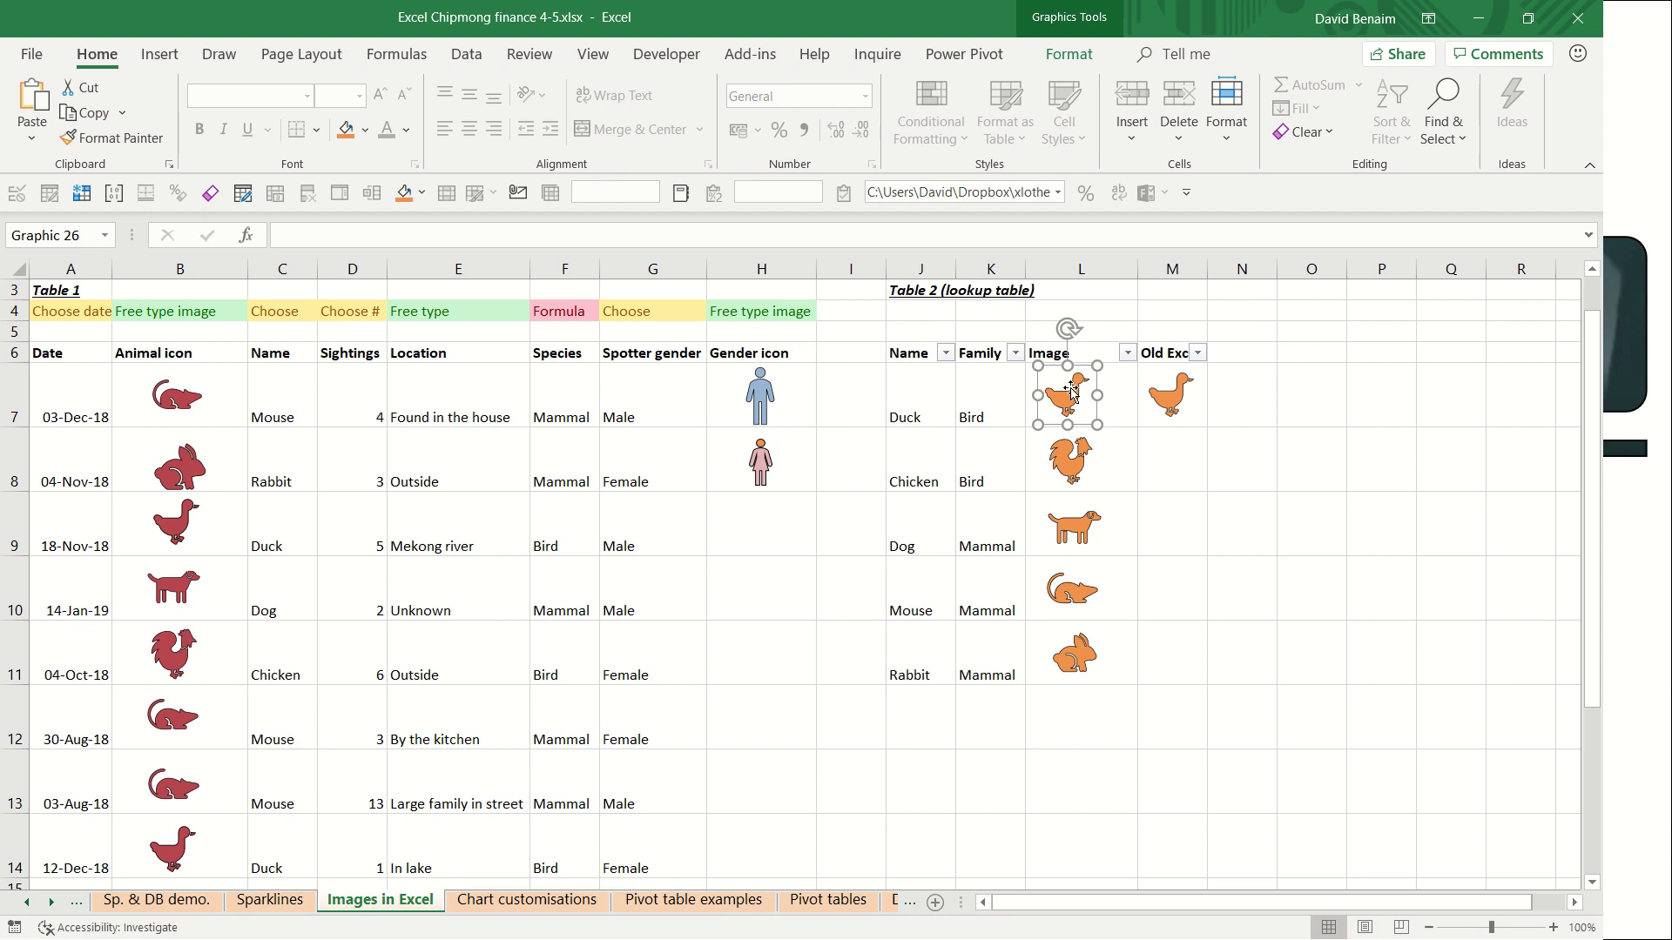
- Select all five column L animal images and align them on one centre line
left_click(1072, 460, "ctrl")
left_click(1073, 527, "ctrl")
left_click(1072, 590, "ctrl")
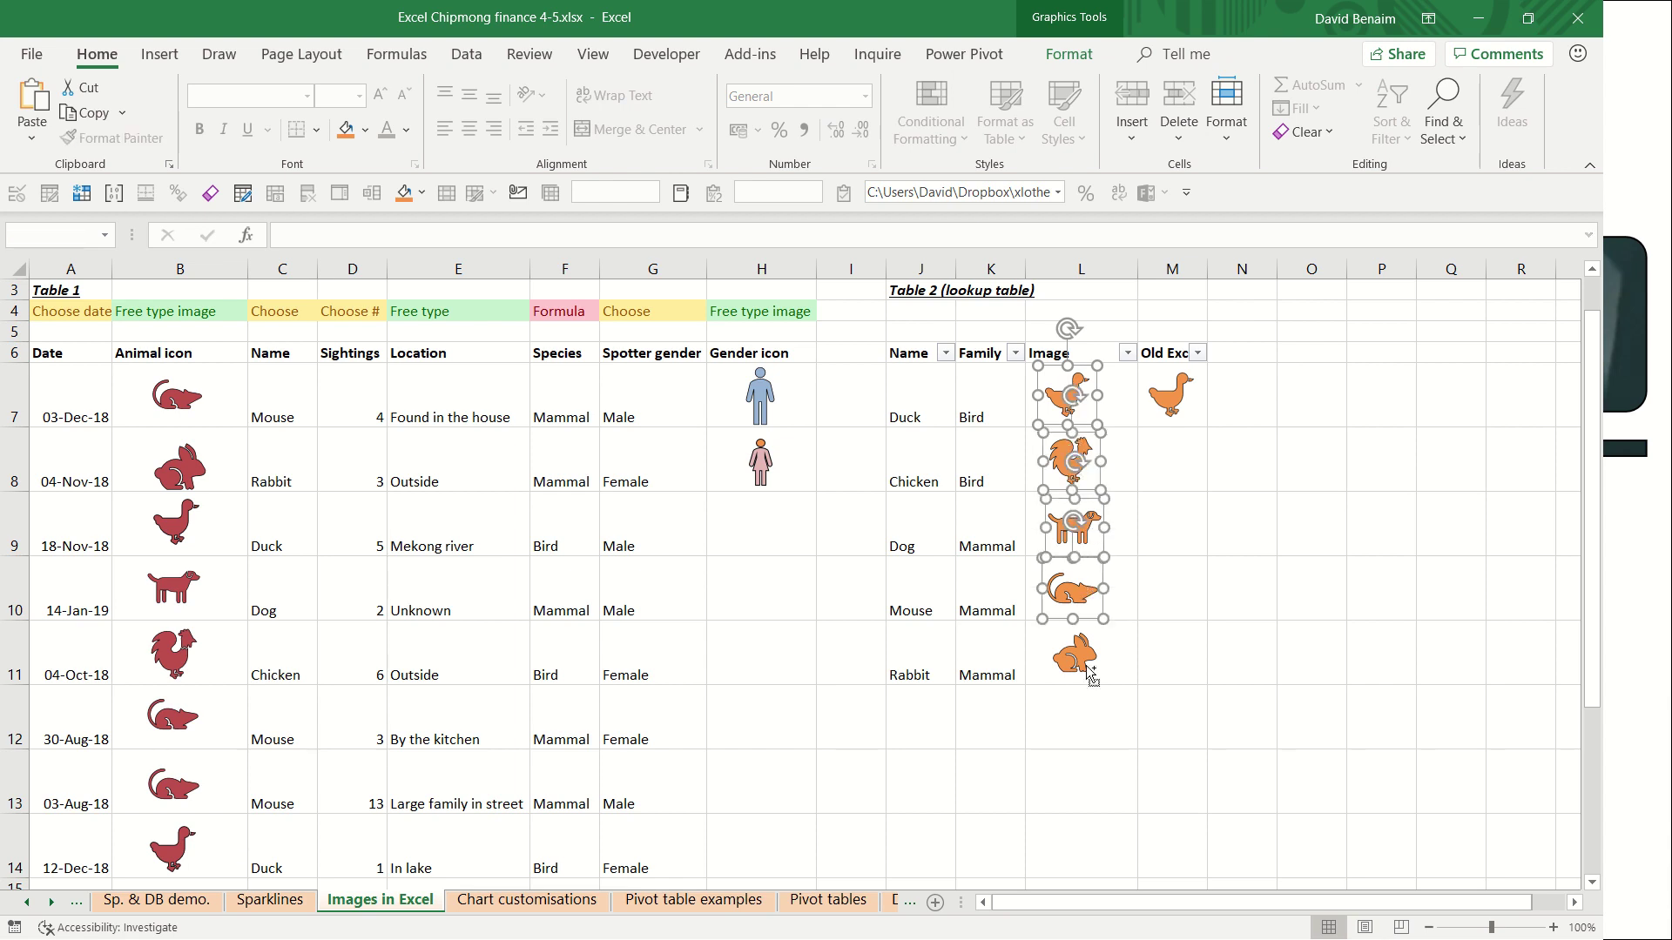
left_click(1085, 669, "ctrl")
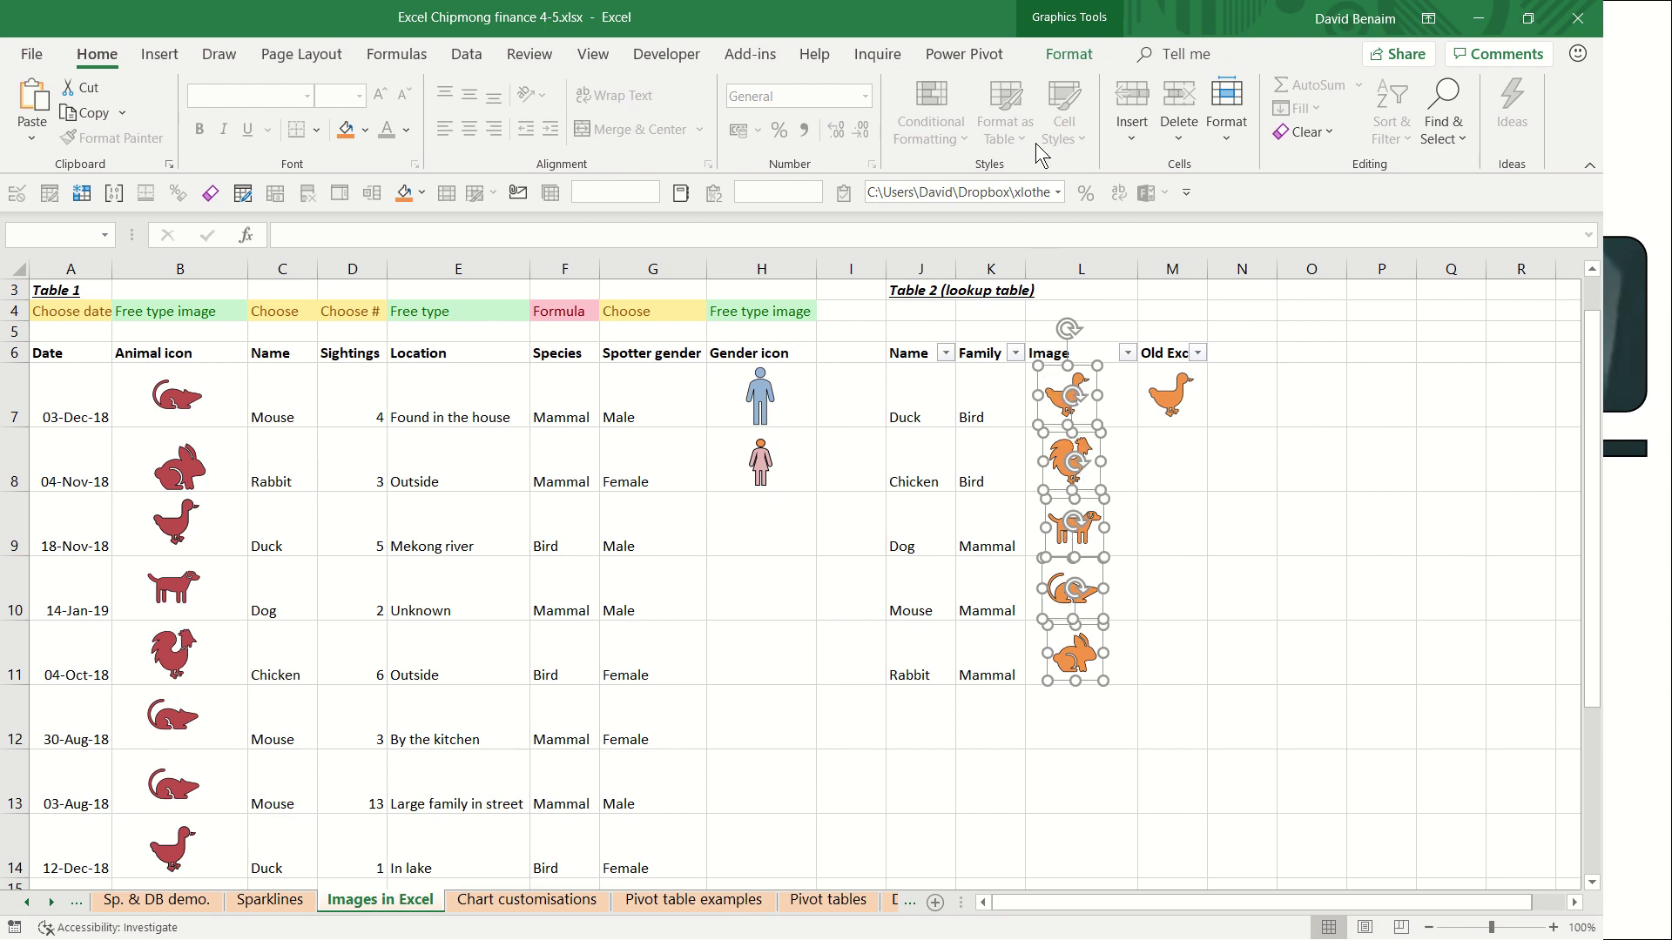
left_click(1057, 61)
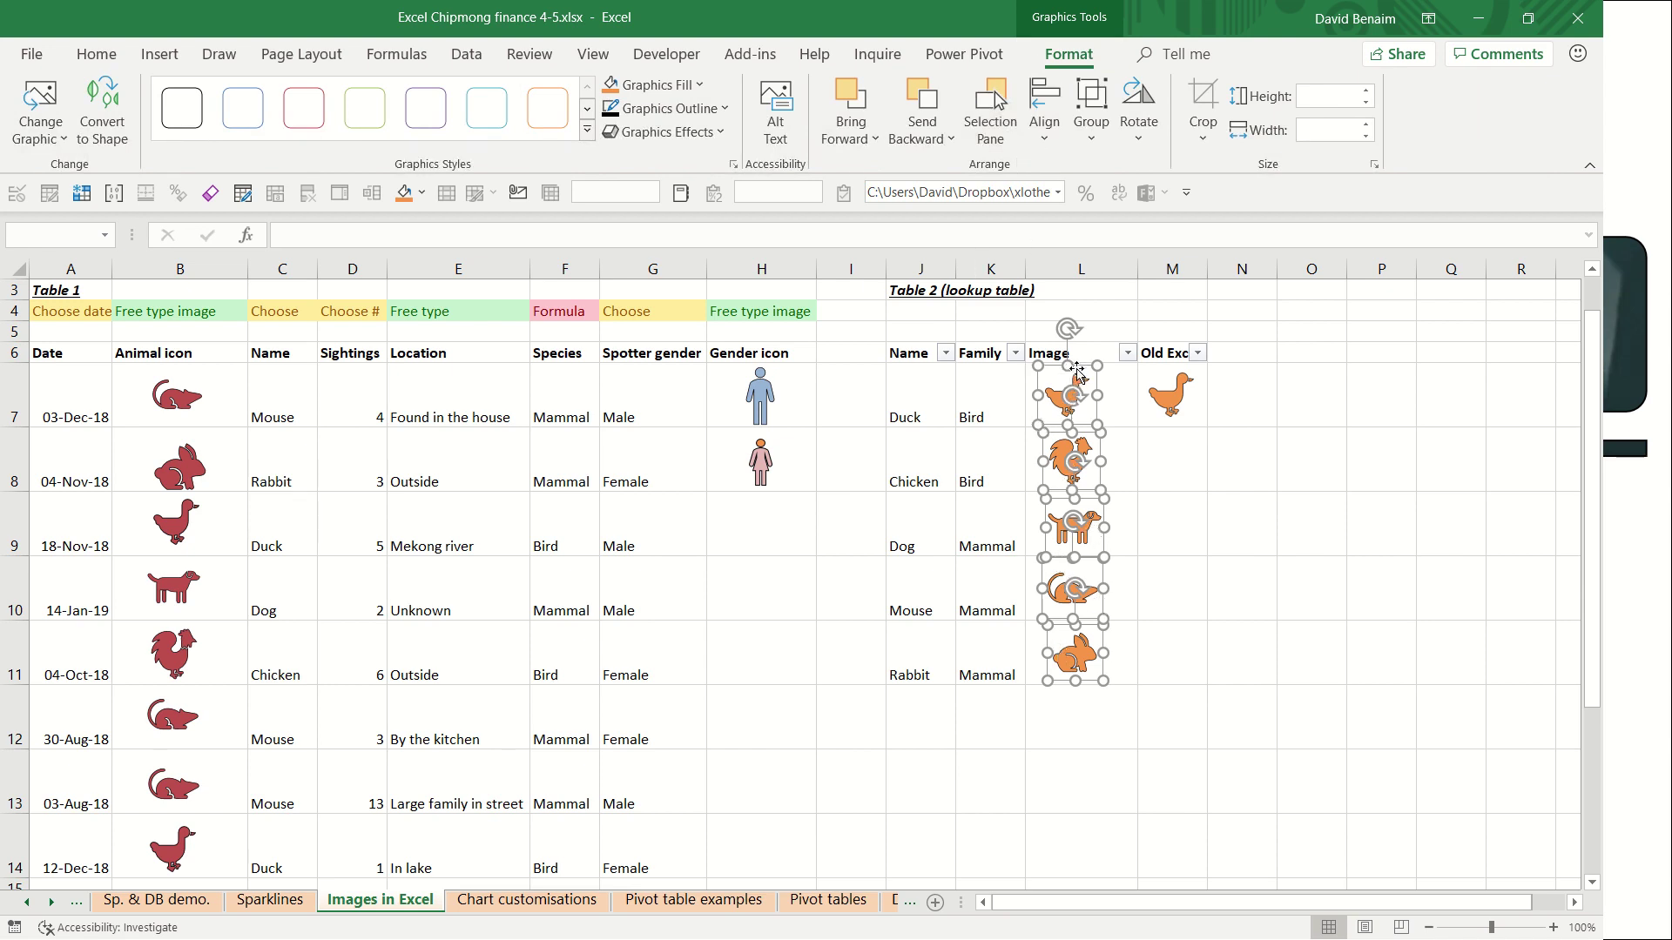
left_click(1041, 146)
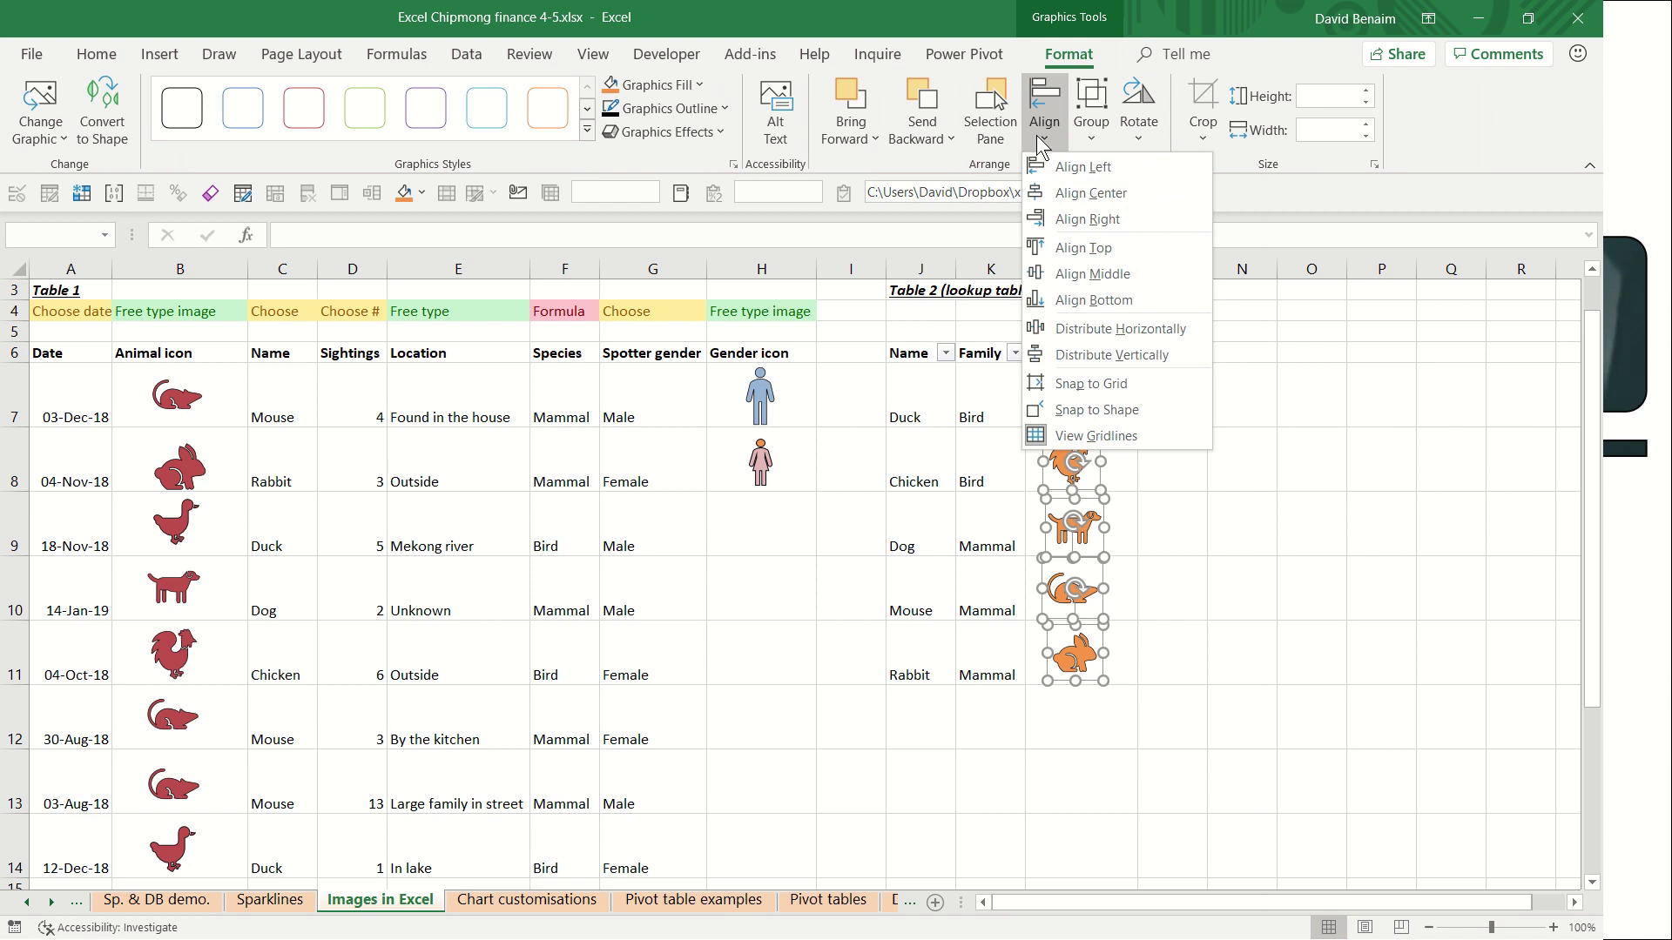
left_click(1123, 195)
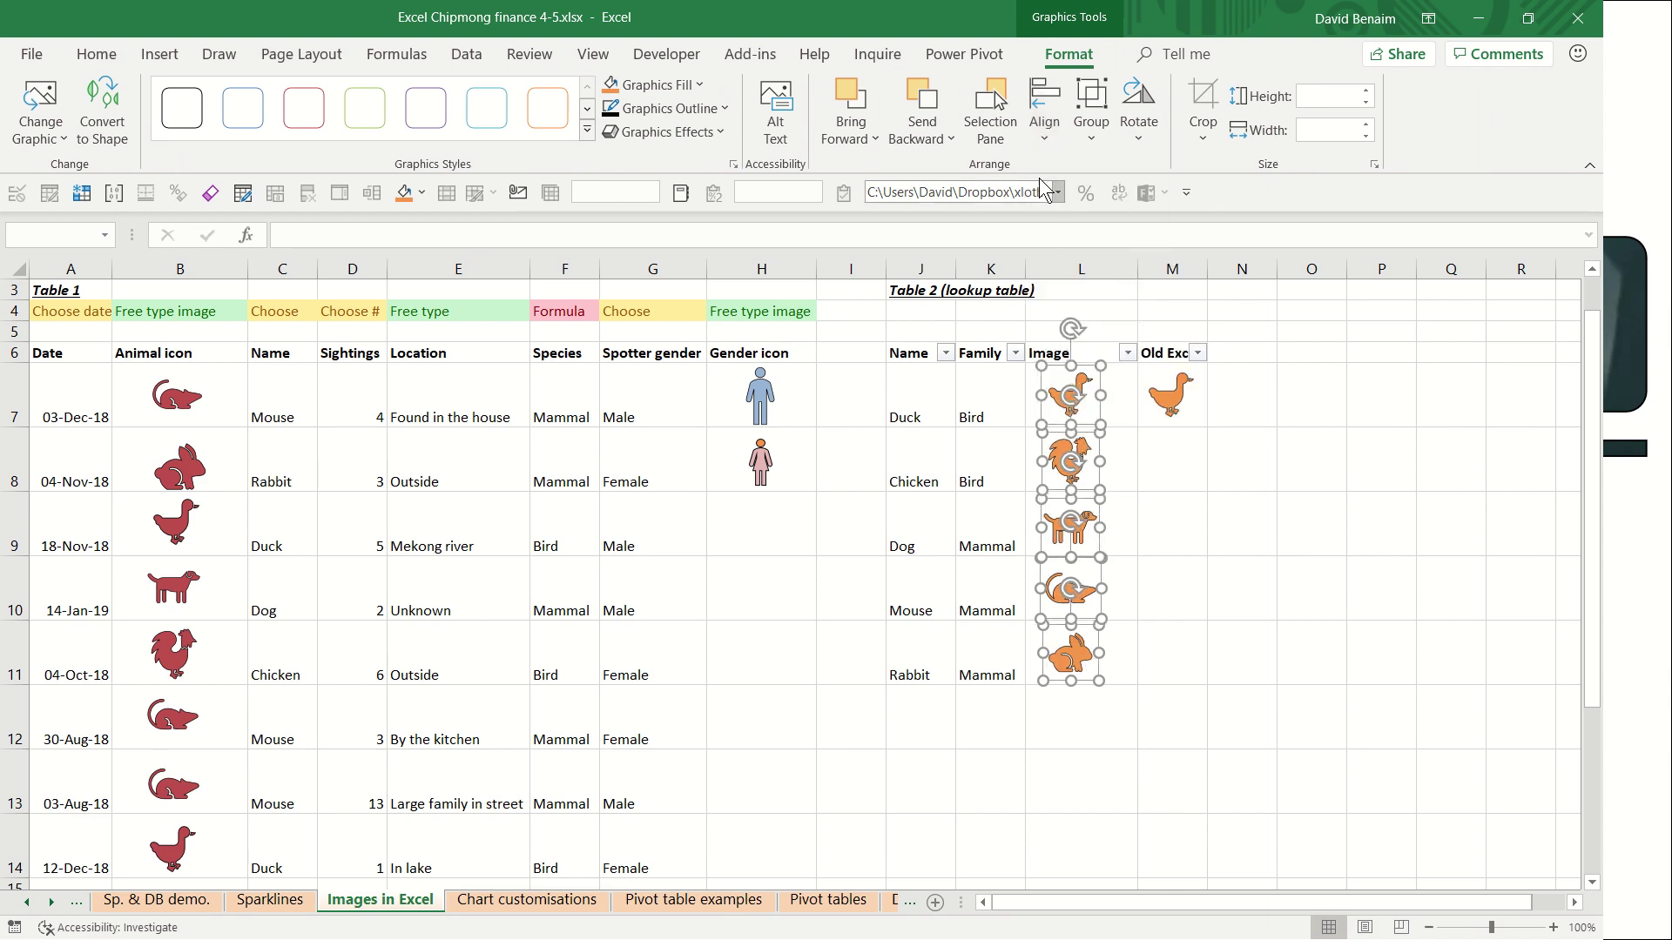
- Distribute the five images evenly down the column
left_click(1044, 122)
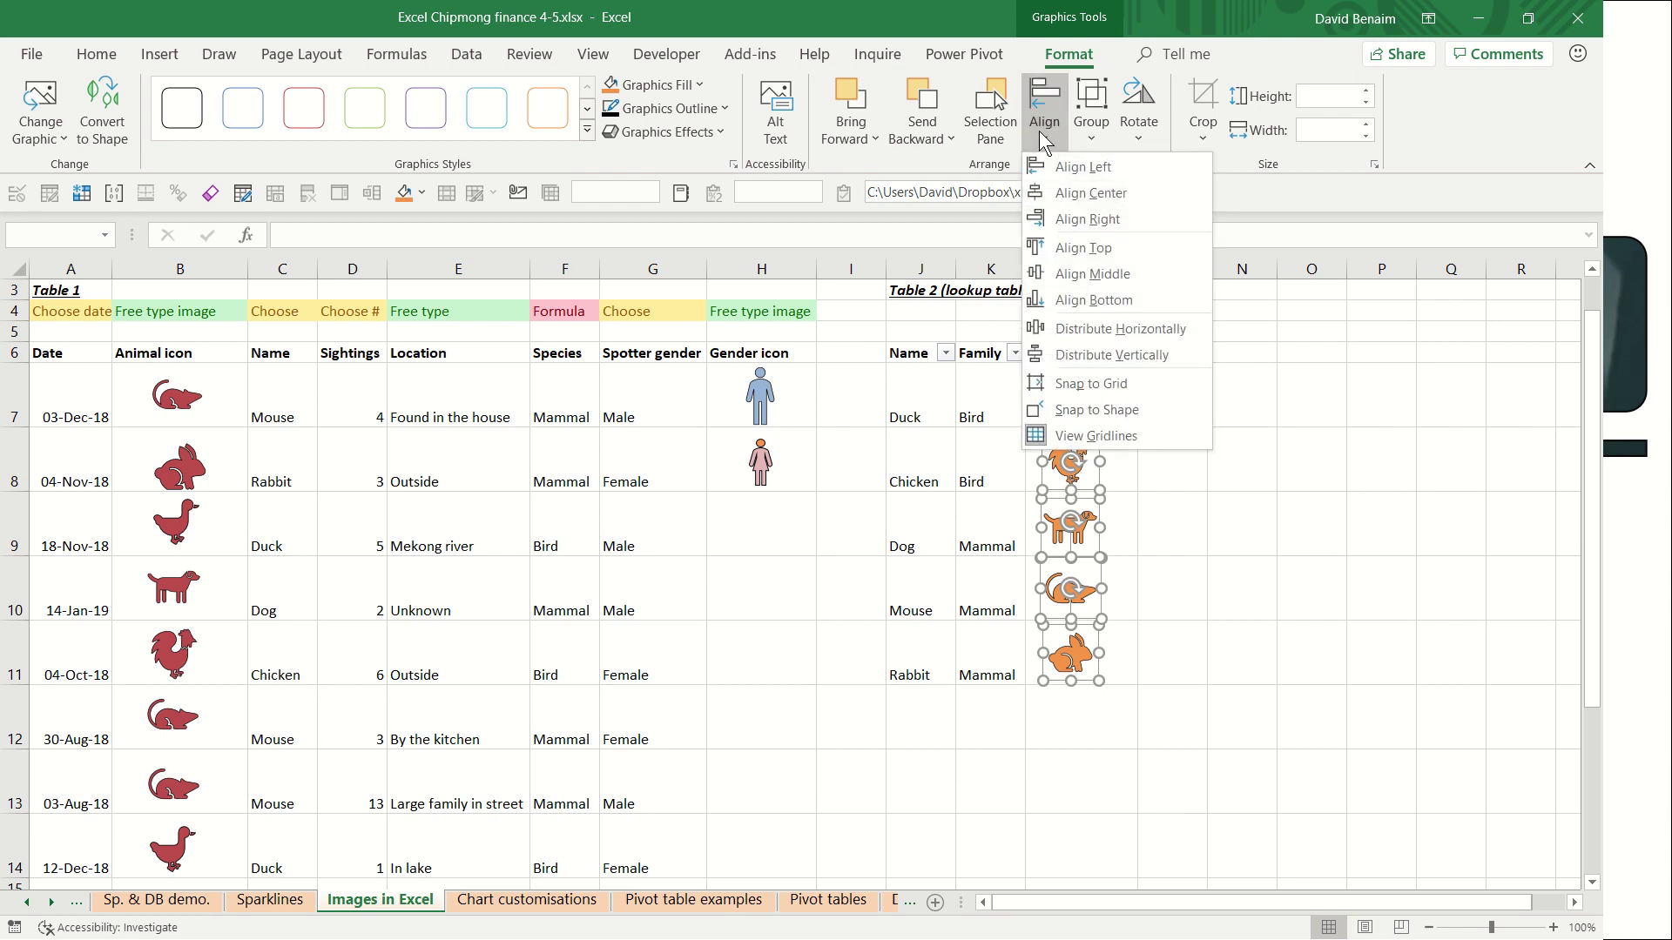
left_click(1145, 330)
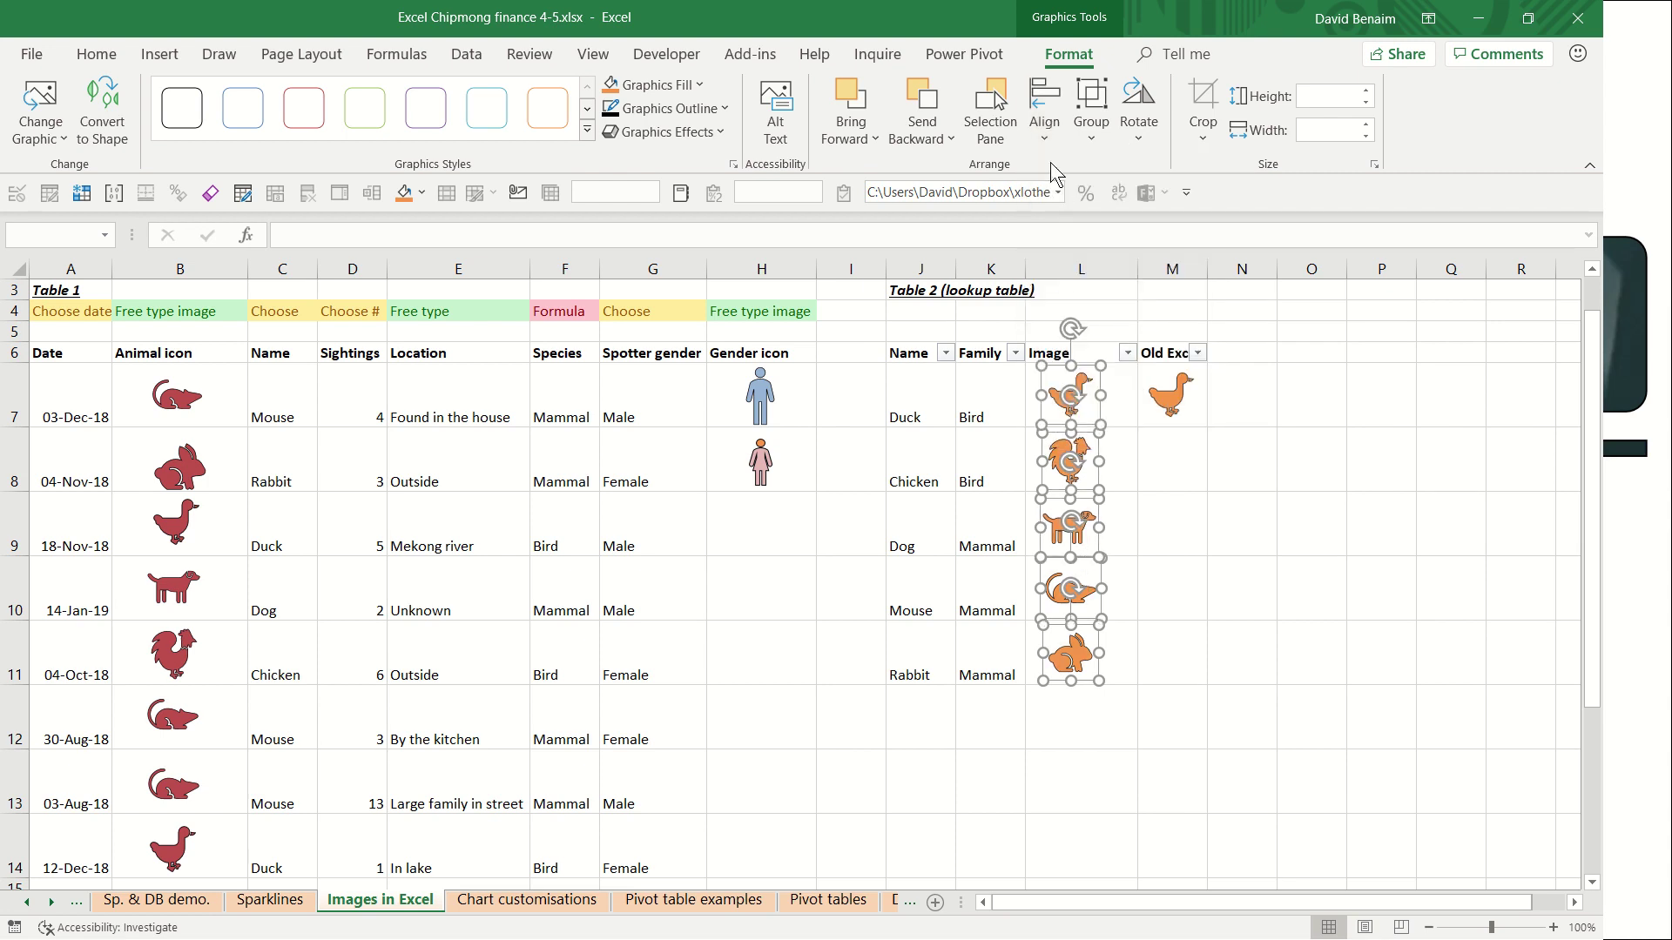
left_click(1044, 117)
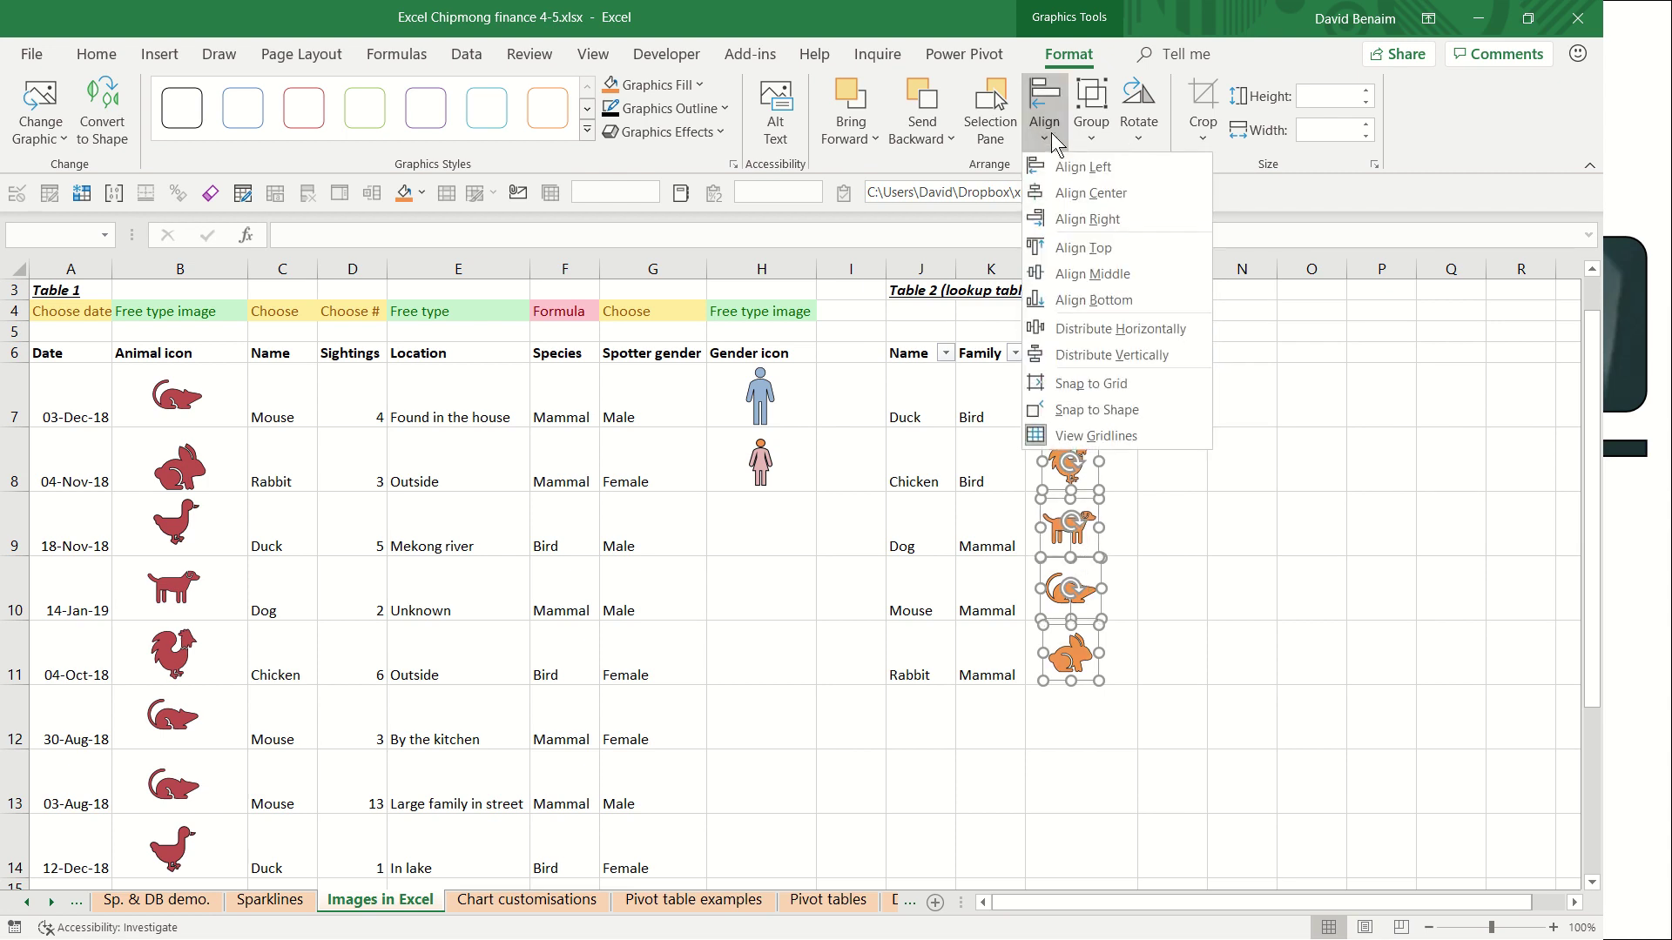
left_click(1154, 355)
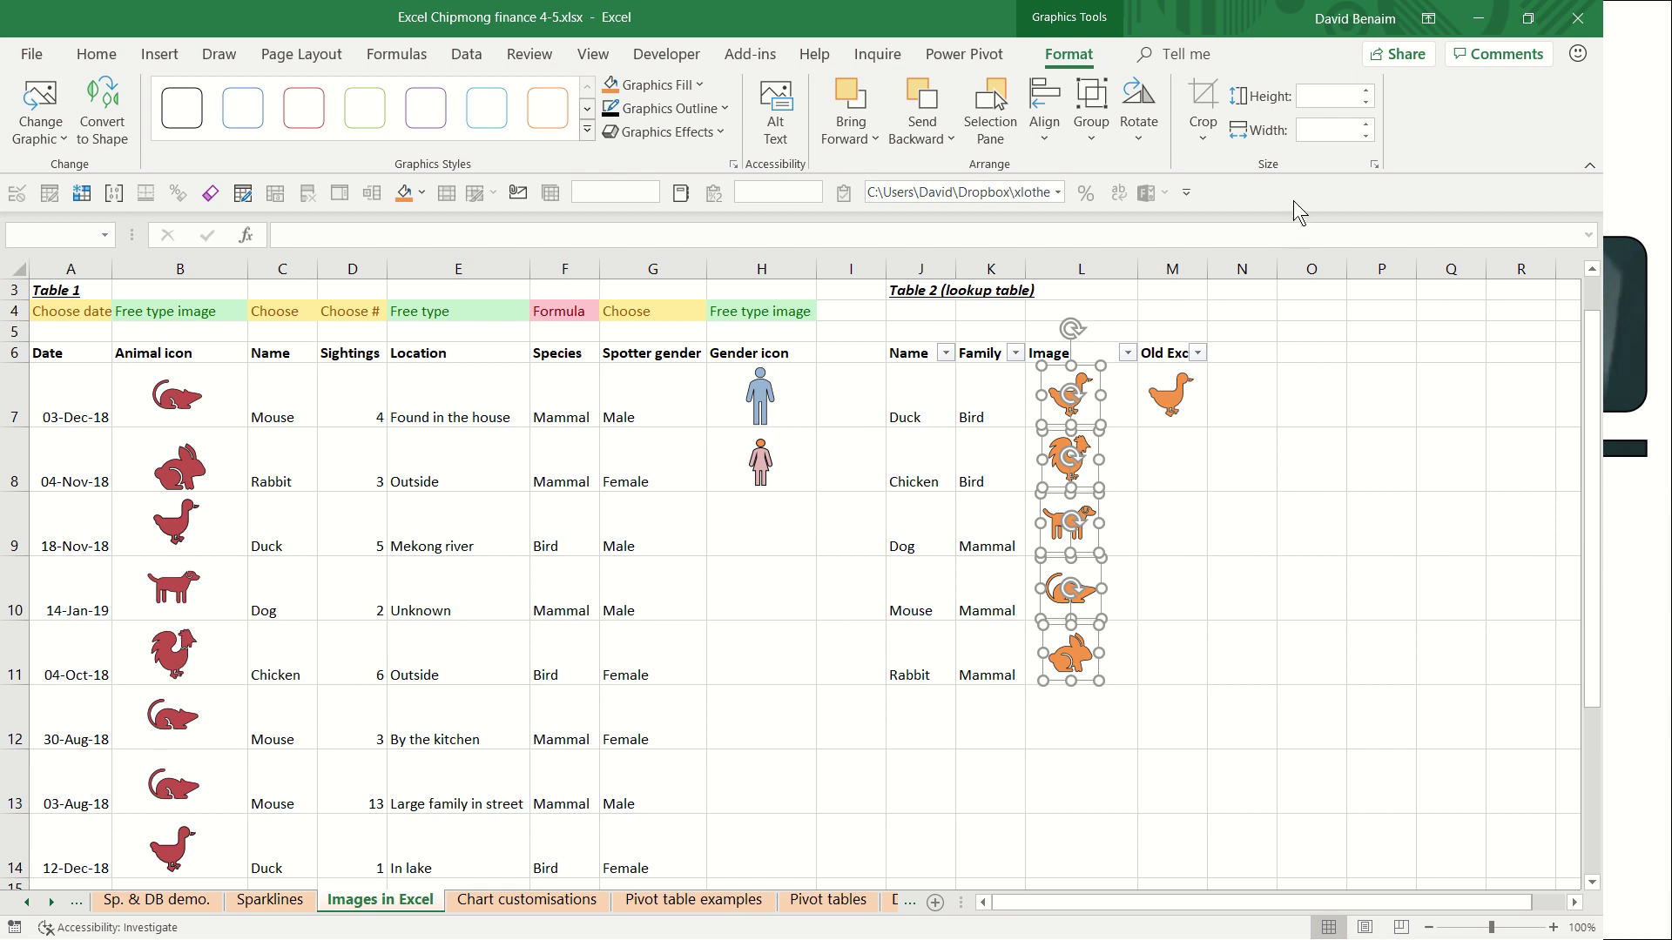
- Set the five selected lookup-table icons to 1 cm in size
left_click(1319, 131)
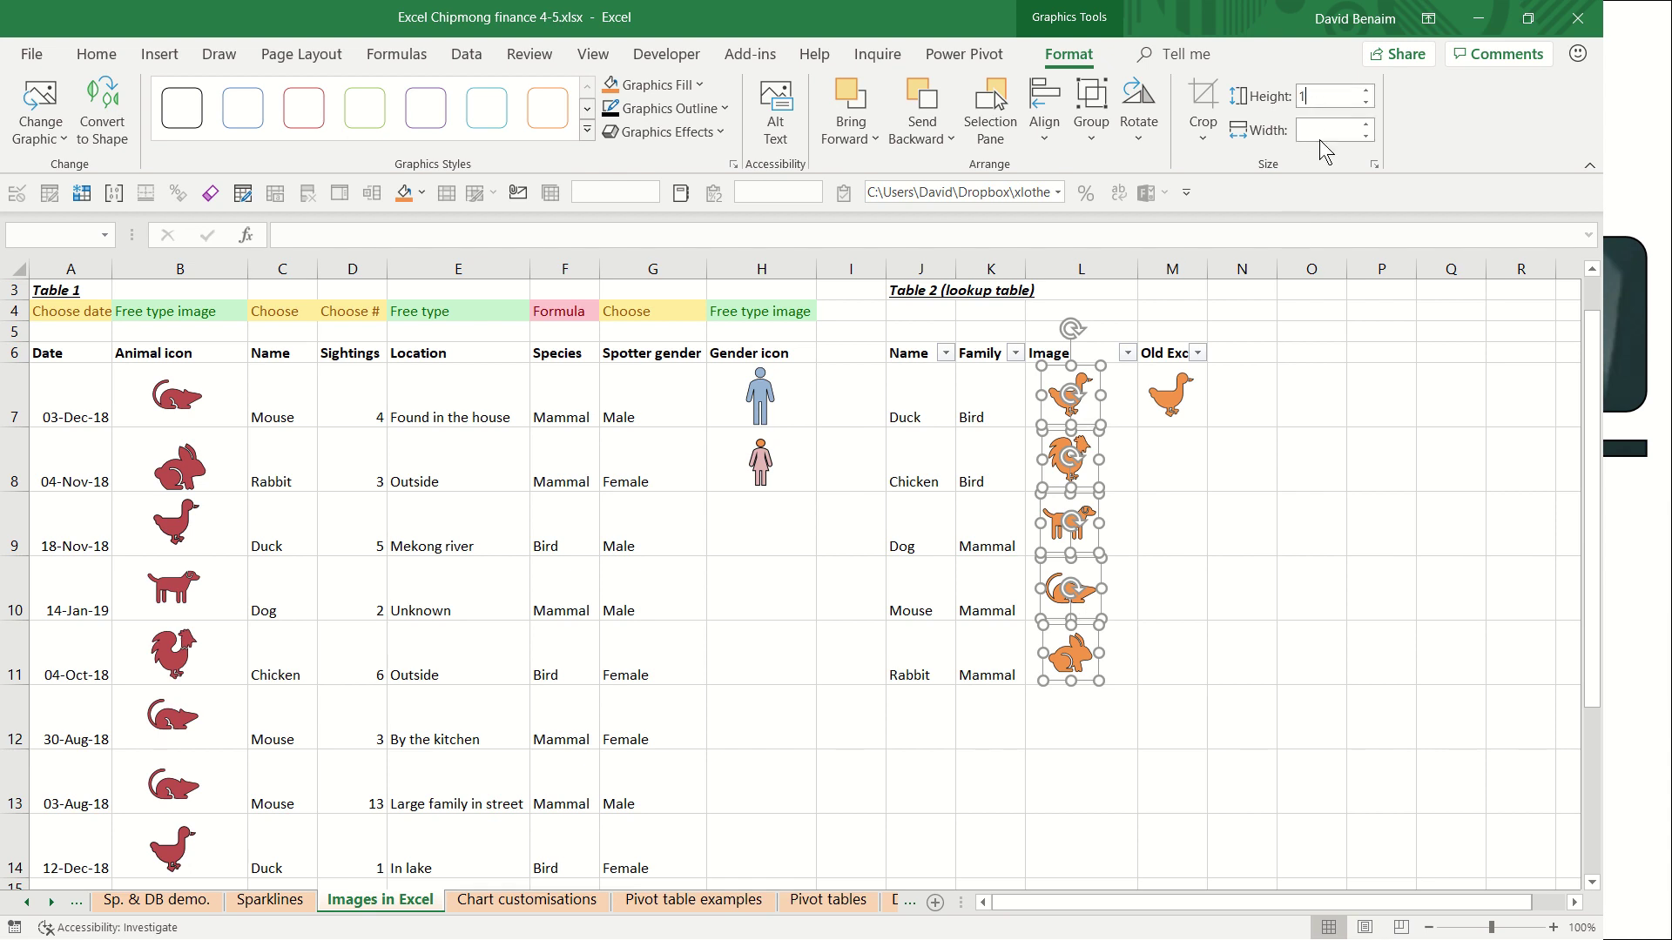
type("0.5")
key("Return")
type("1")
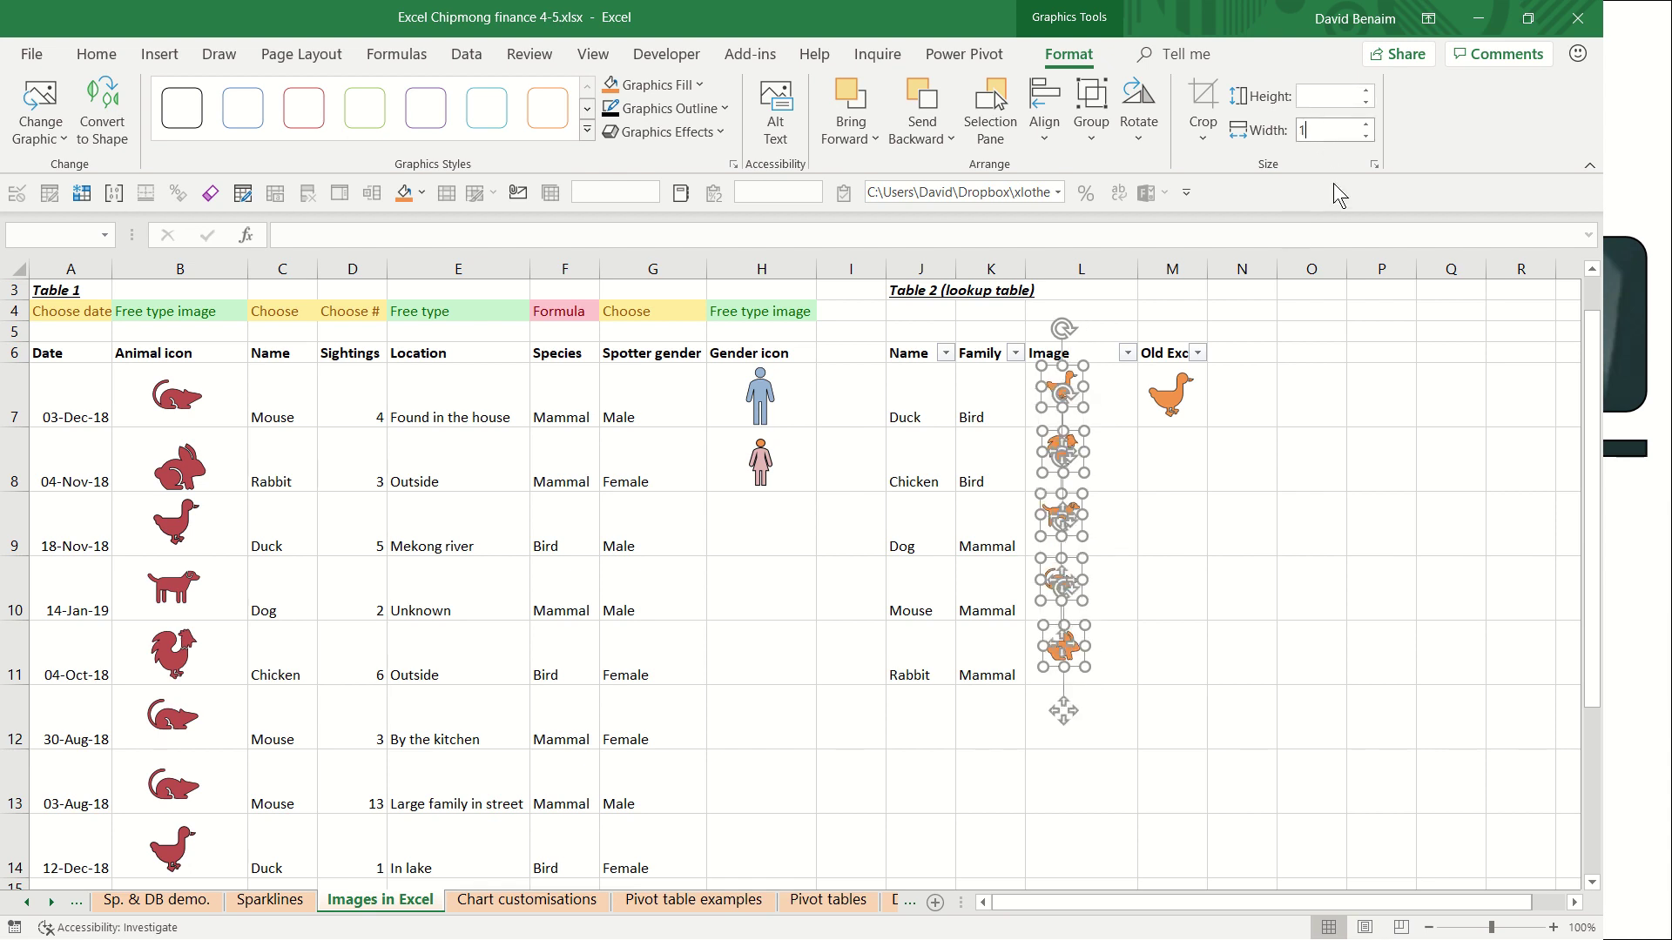
left_click(1295, 374)
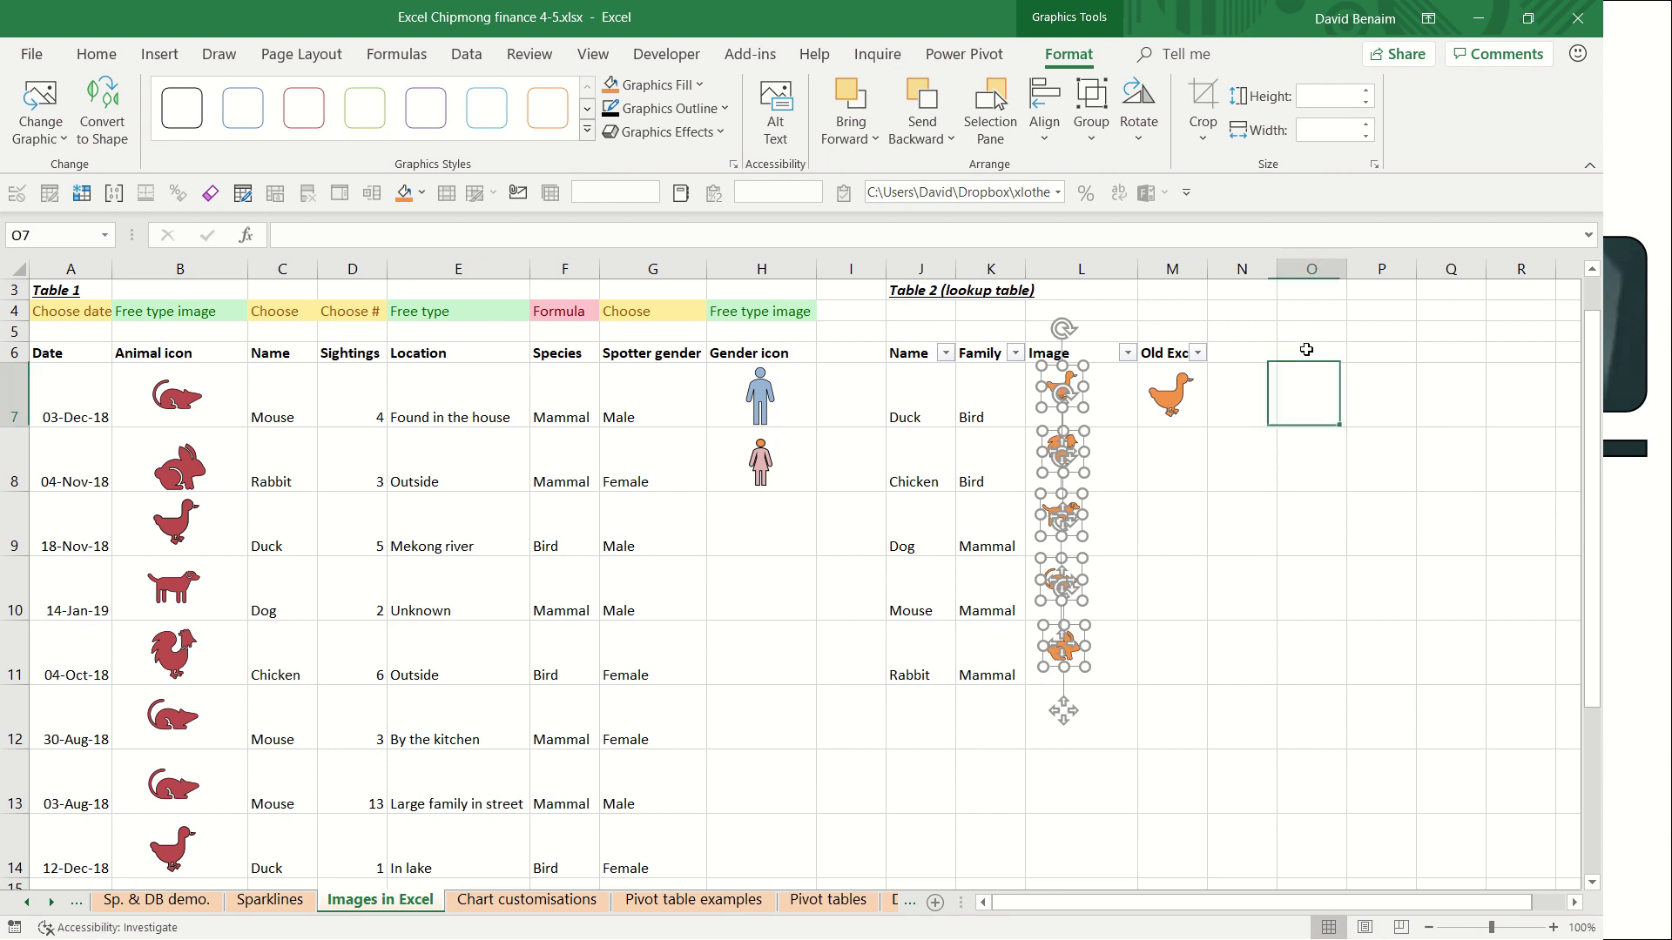
- Check the duck, chicken, dog and mouse icon sizes, then switch windows with Alt+Tab
left_click(1067, 421)
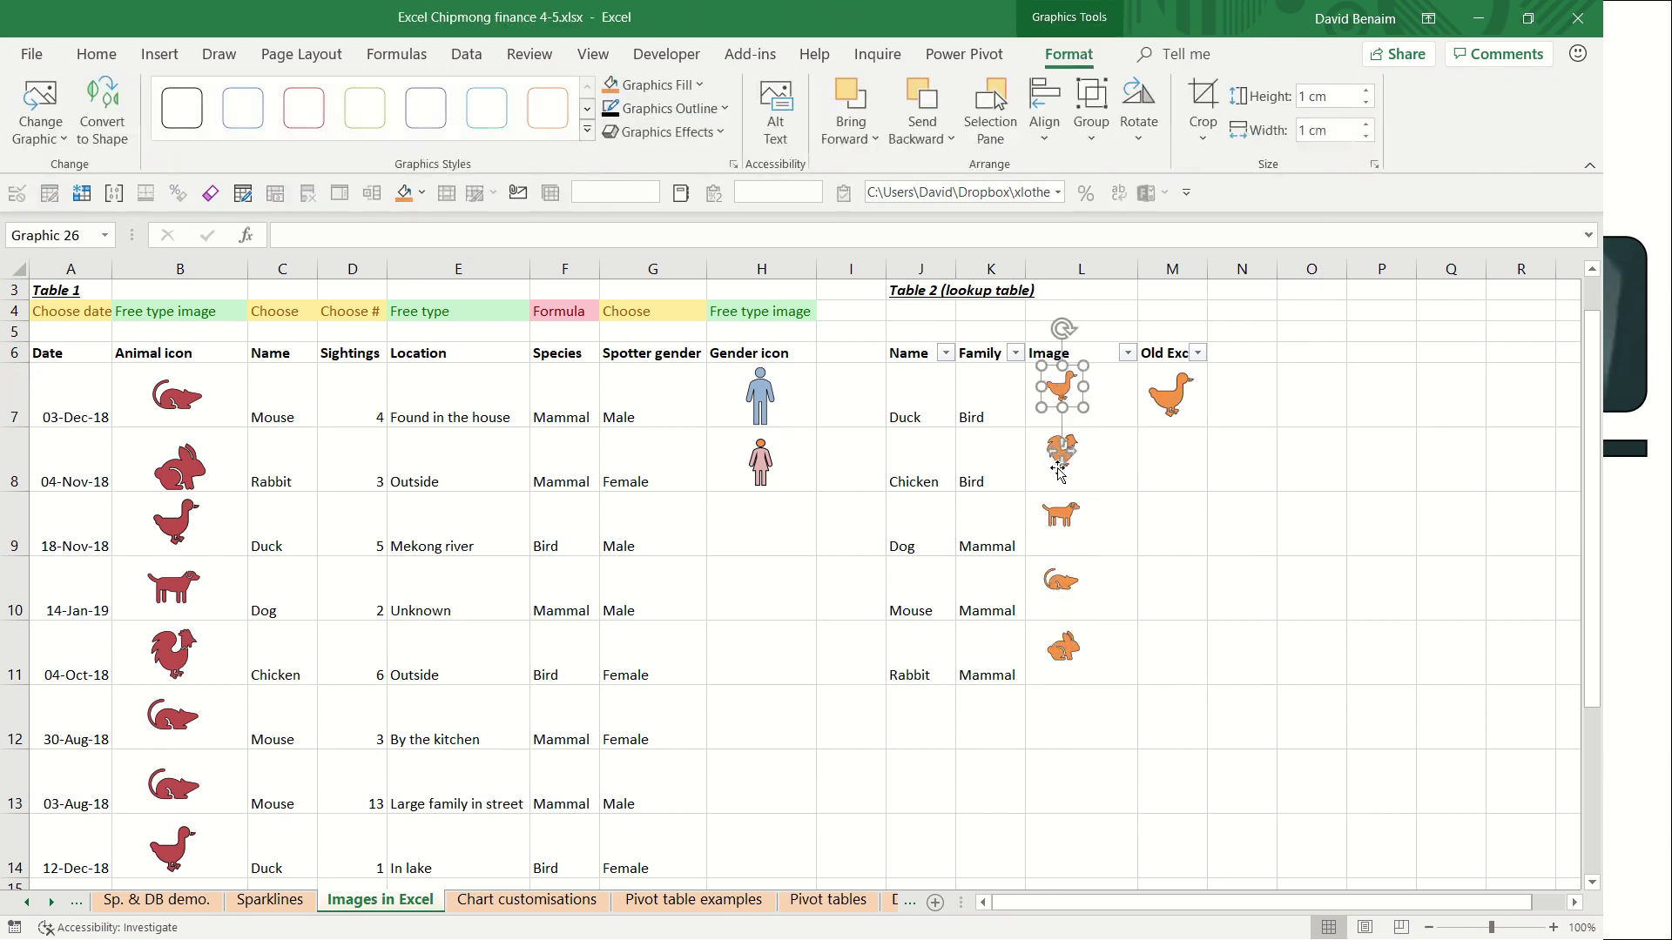
left_click(1062, 455)
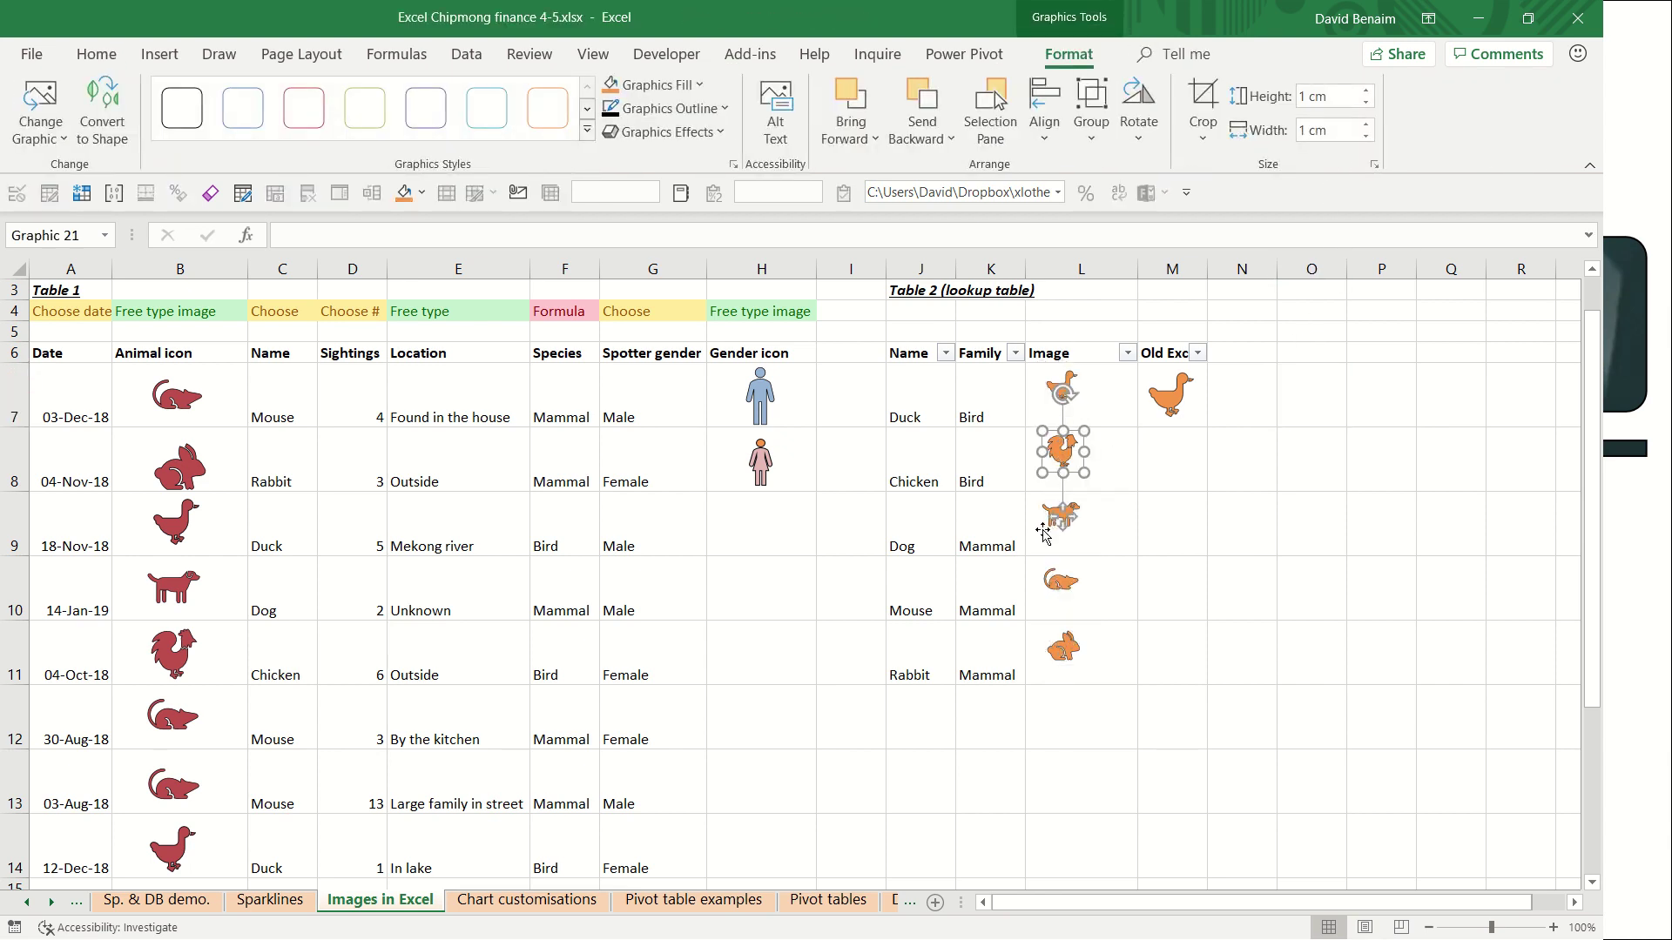
left_click(1056, 521)
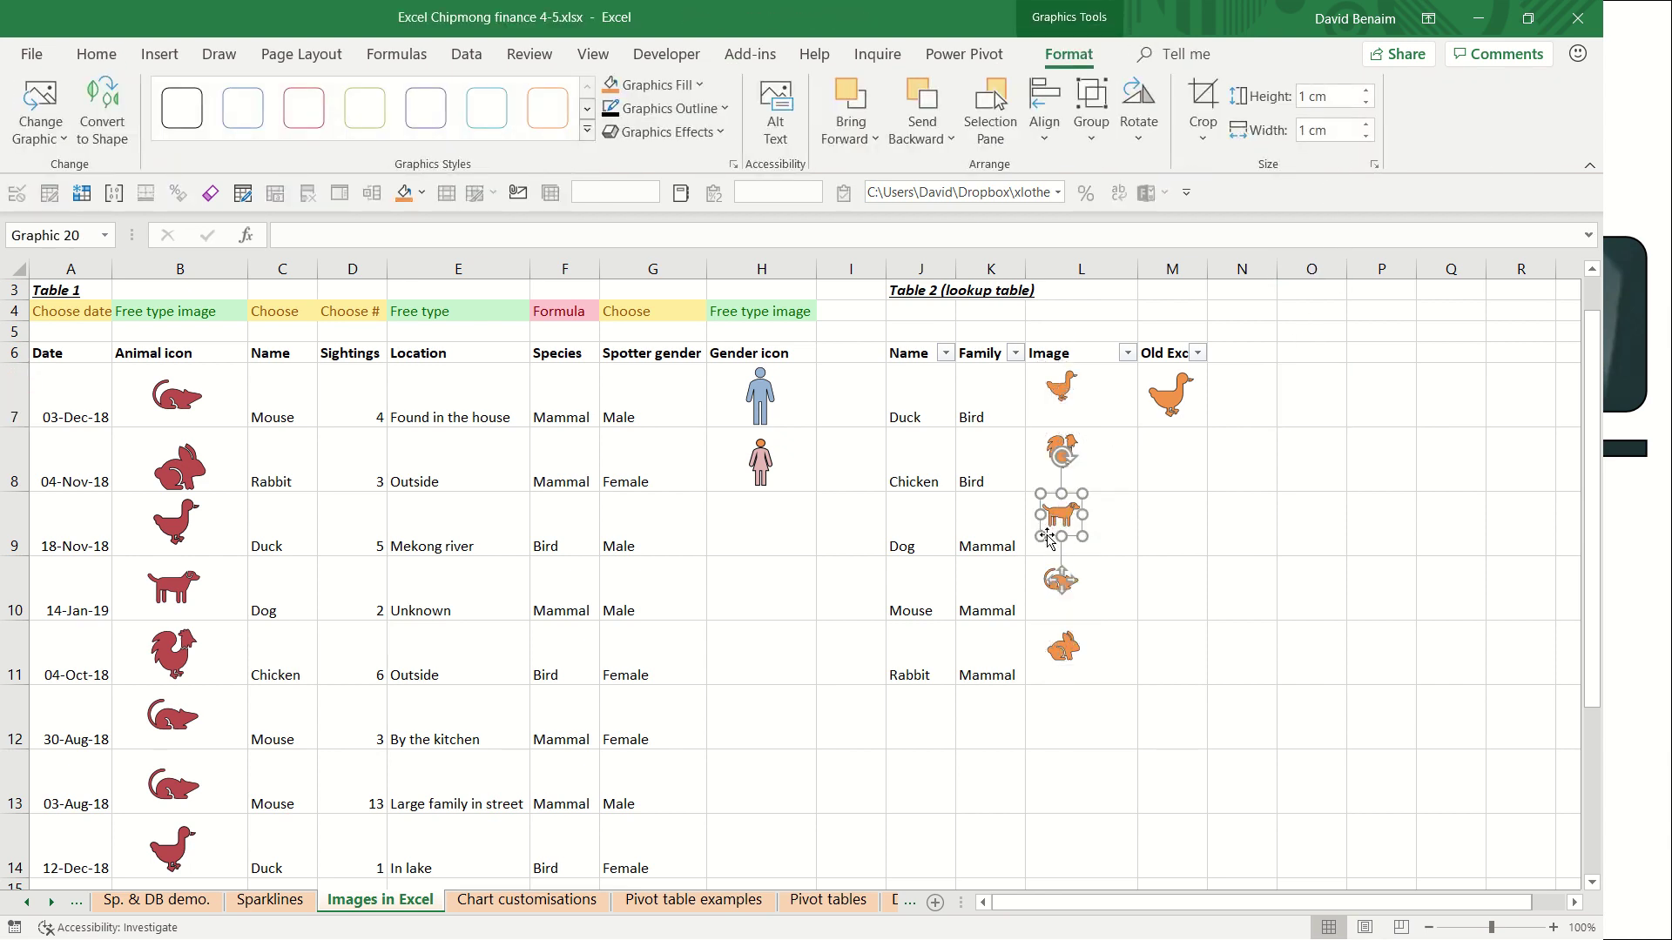
left_click(1054, 584)
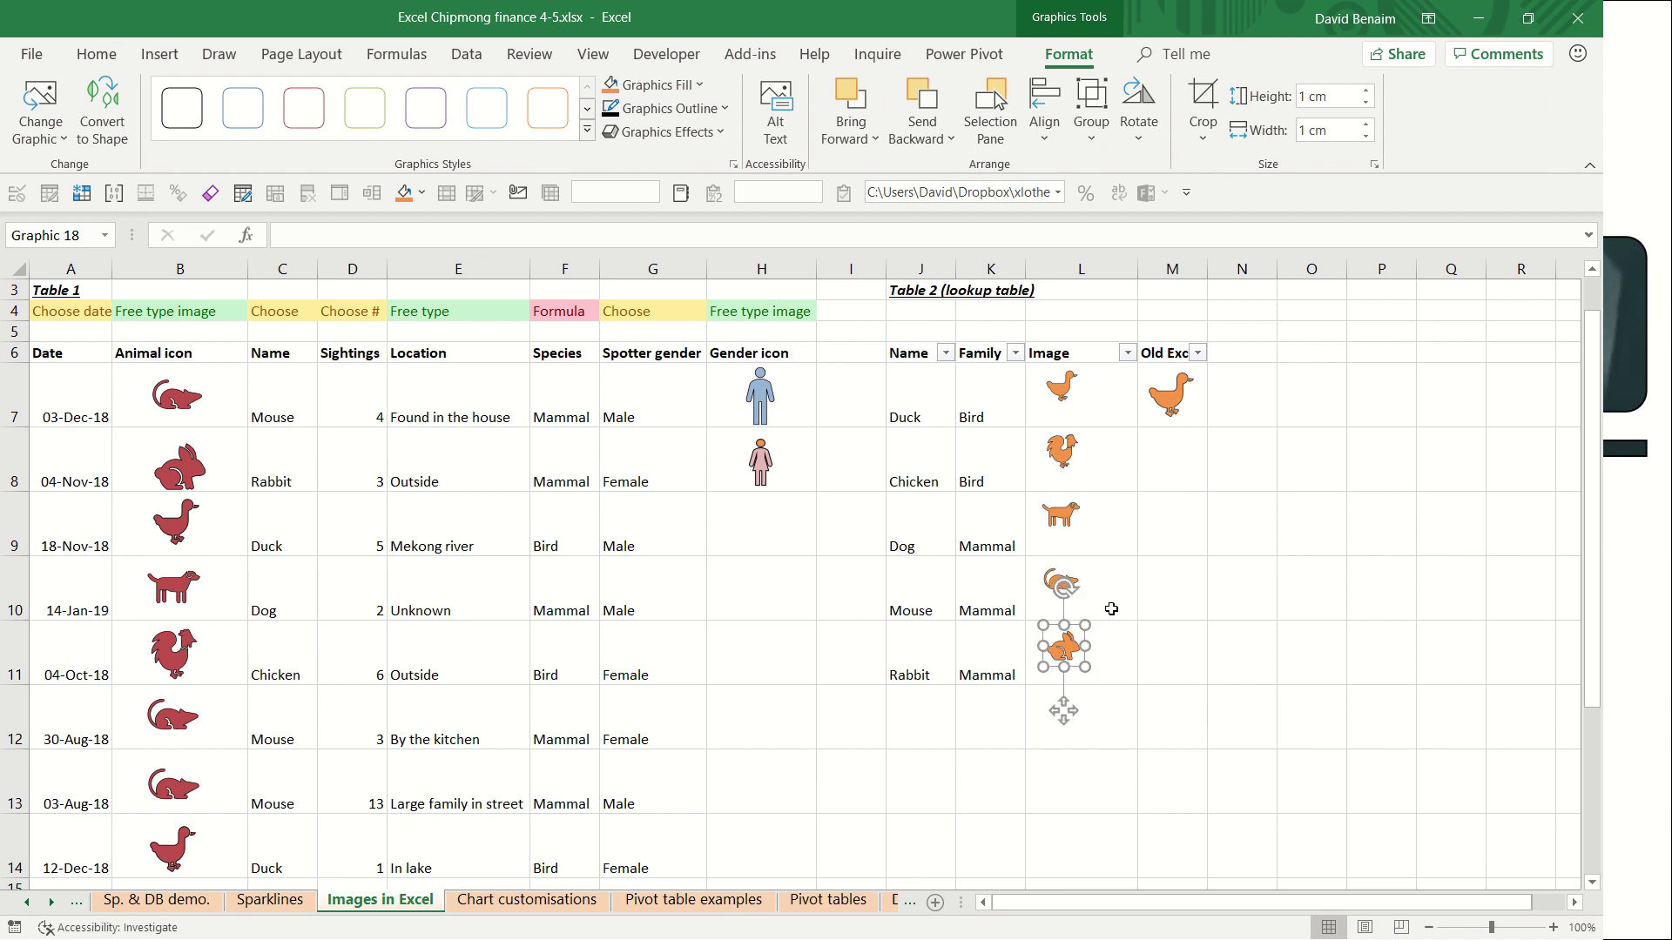
left_click(1120, 570)
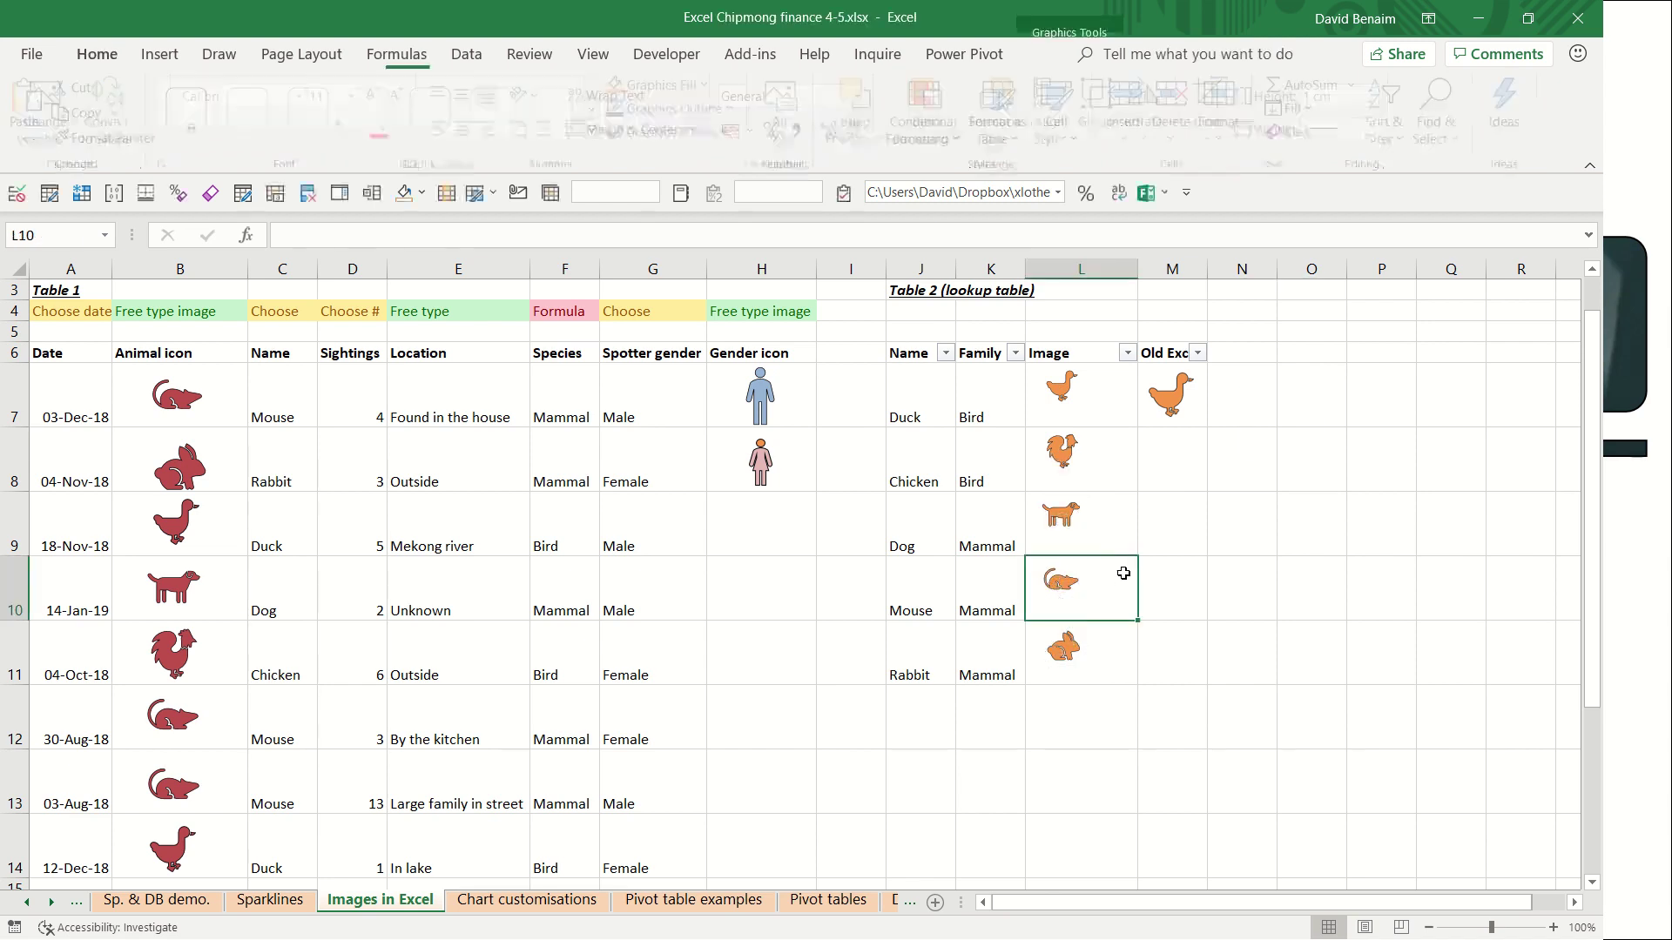
key("alt+Tab")
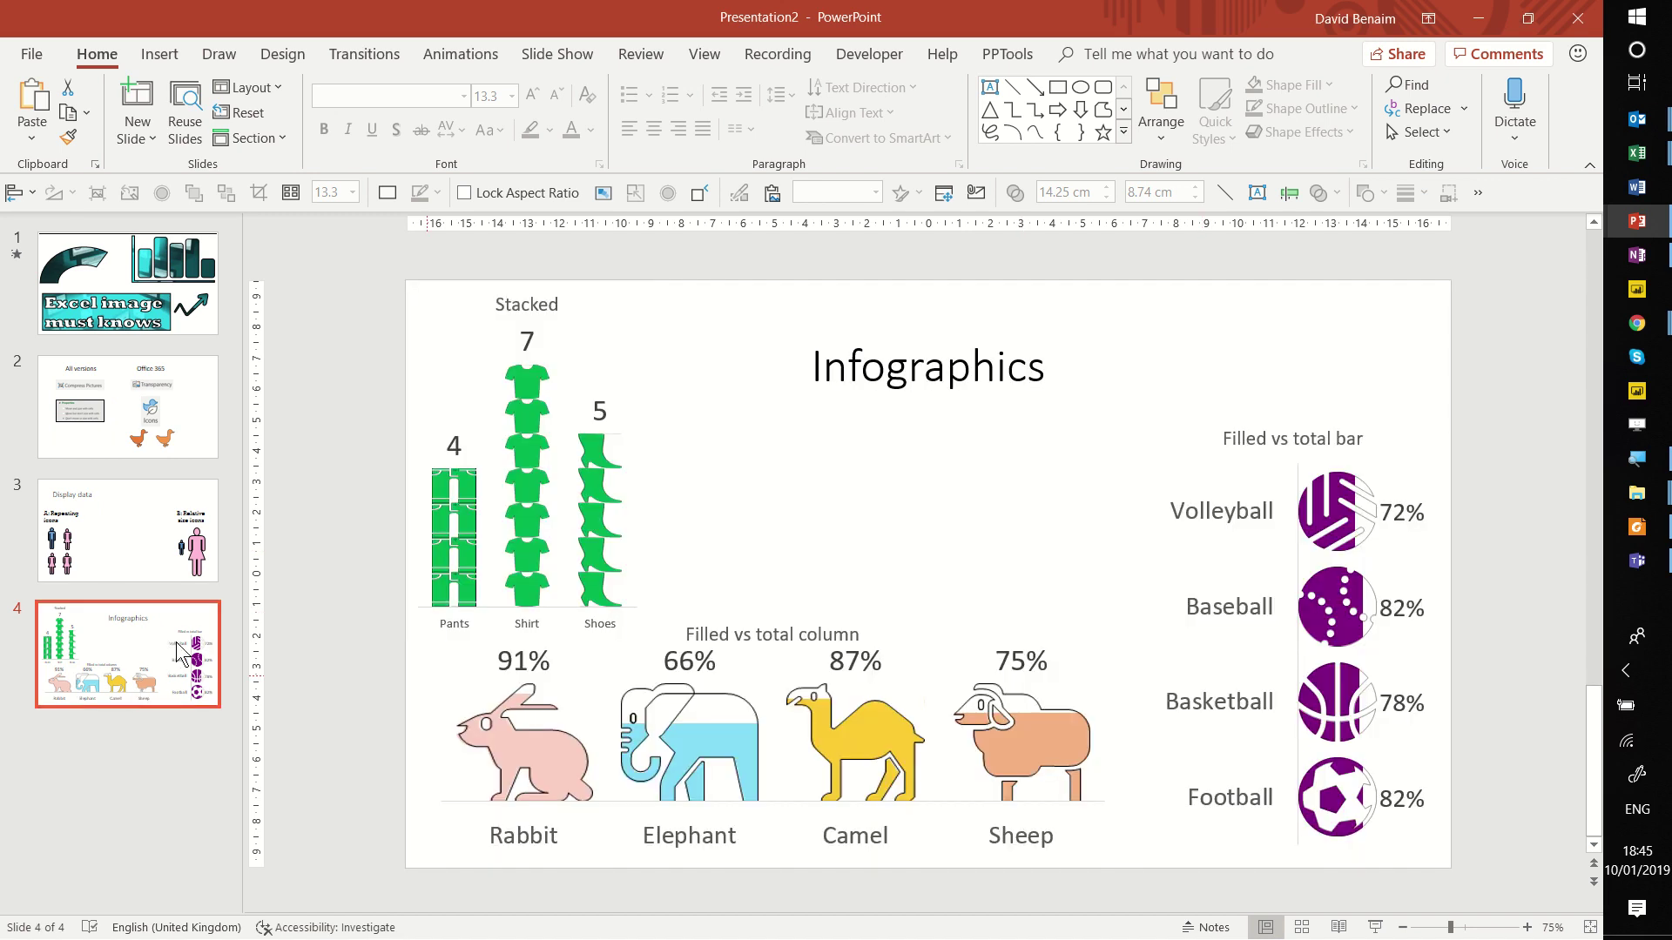
- Open the underlying data sheet of the Filled vs total sports-ball chart
left_click(1368, 482)
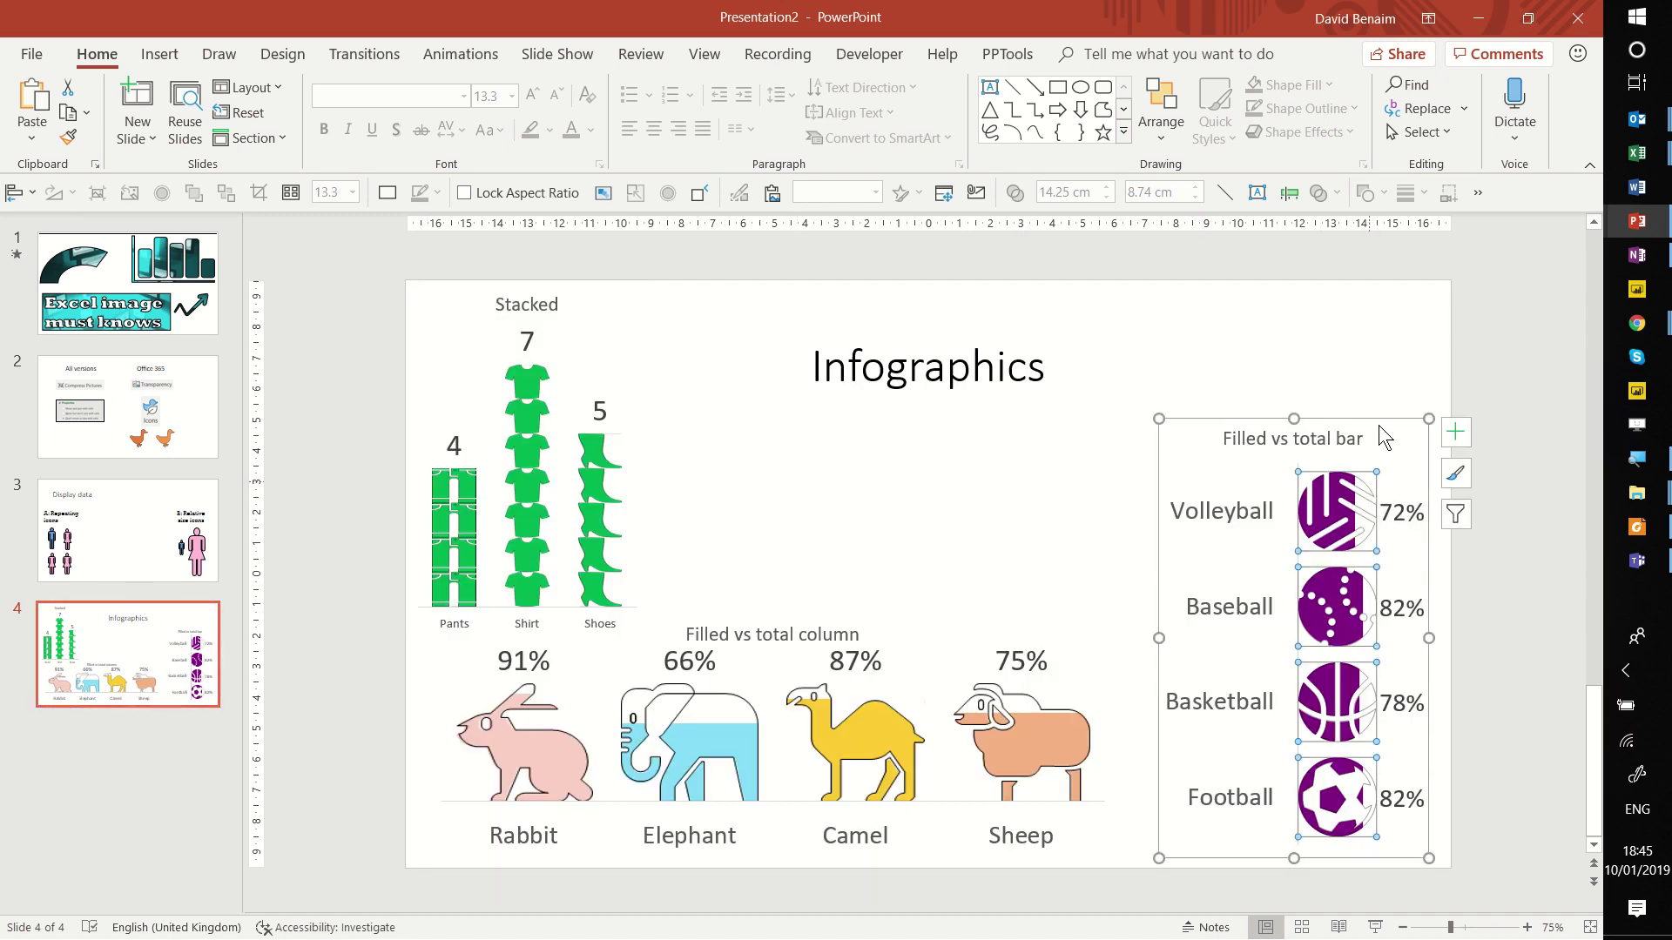
left_click(1162, 433)
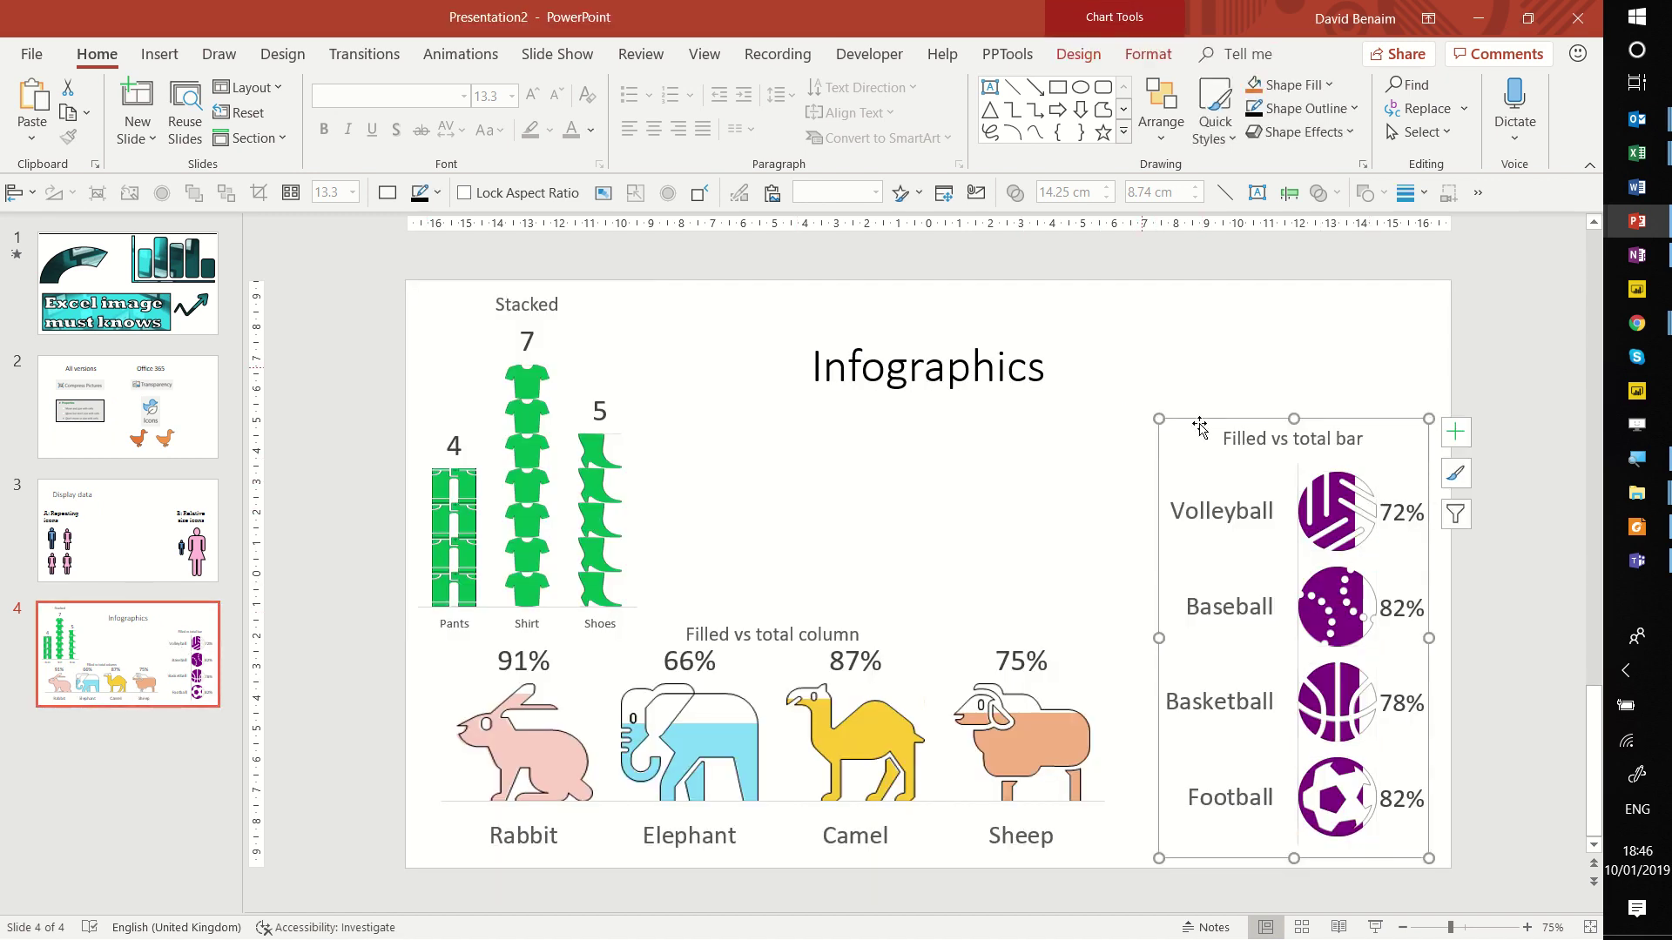
left_click(1088, 52)
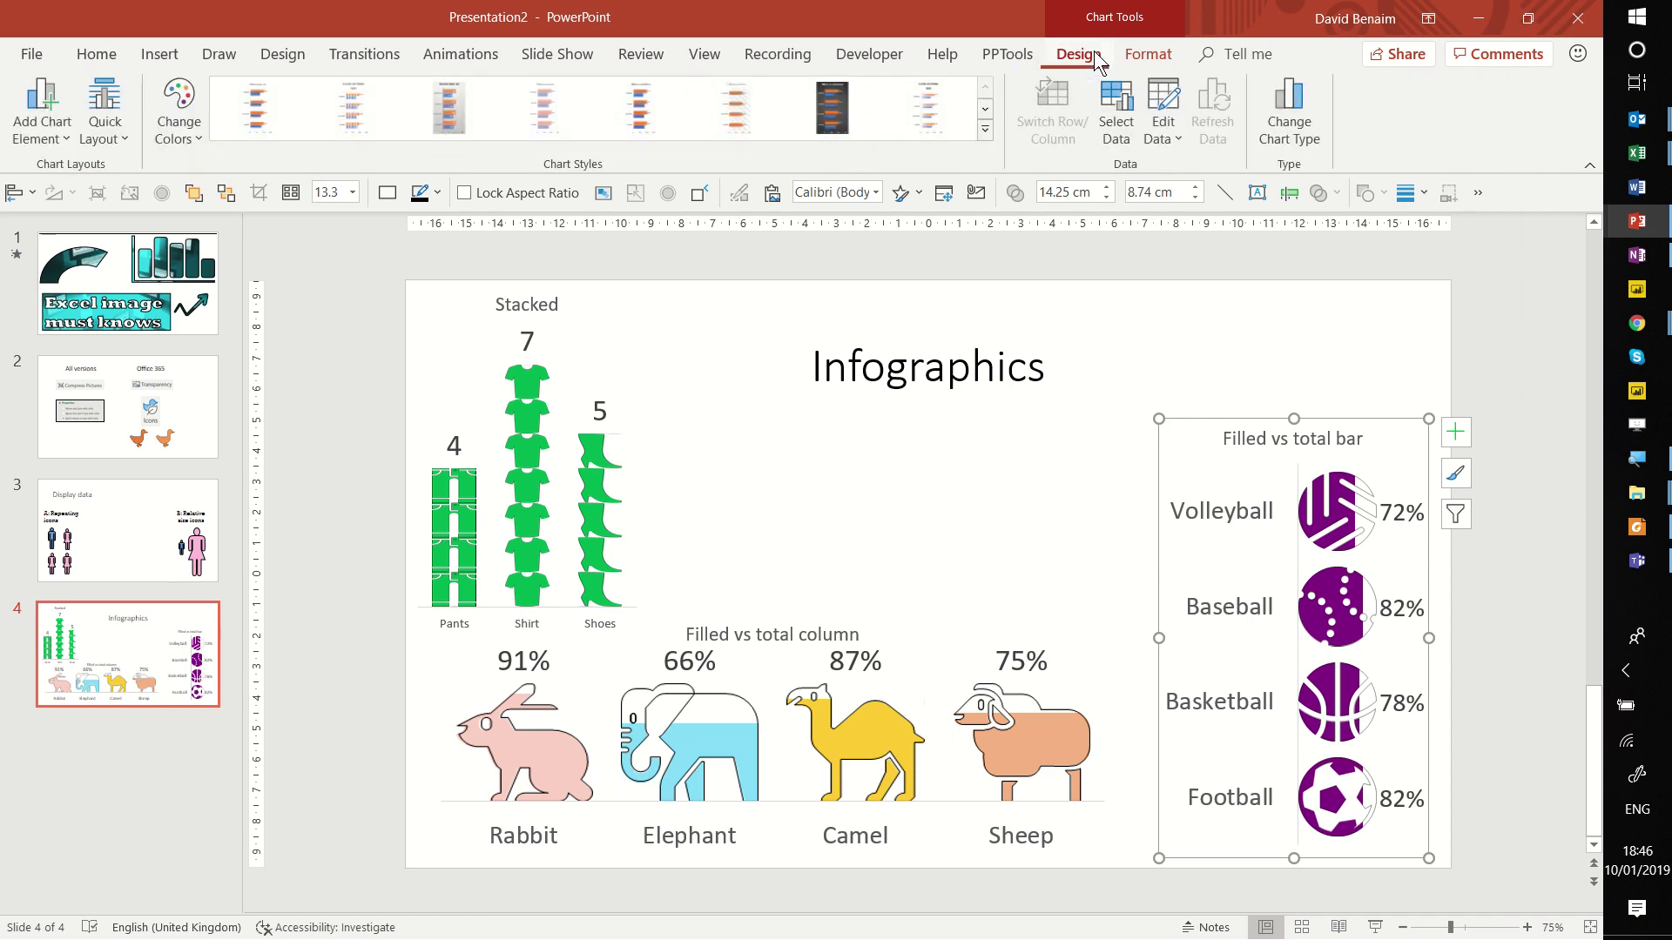
left_click(1166, 103)
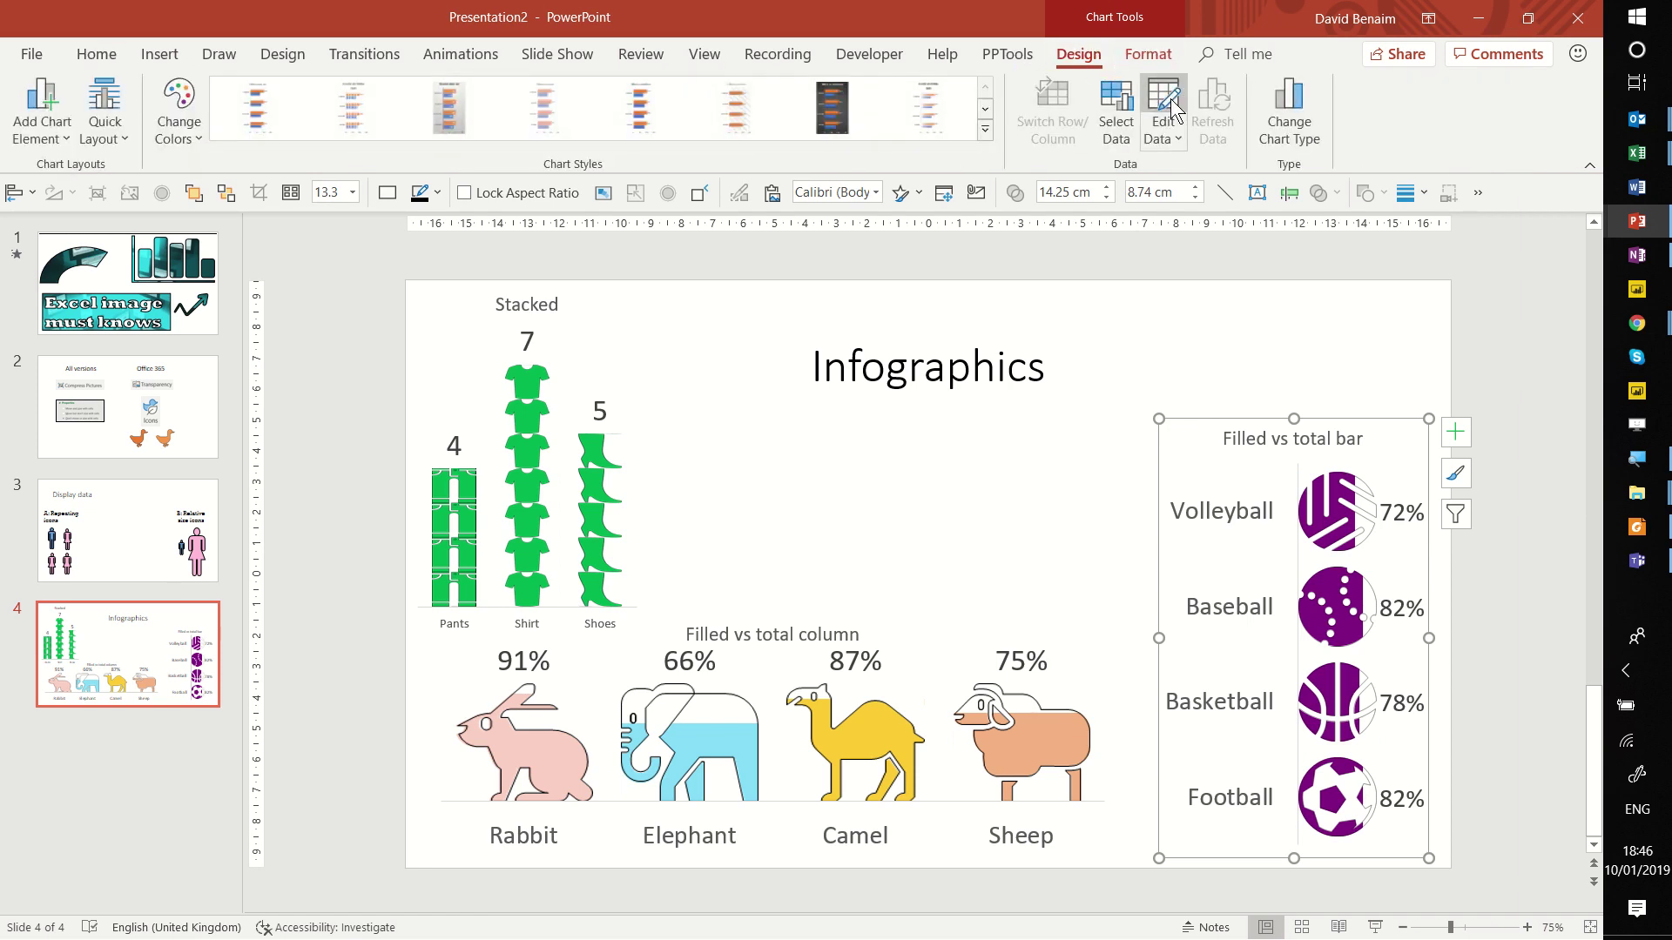
left_click(1167, 102)
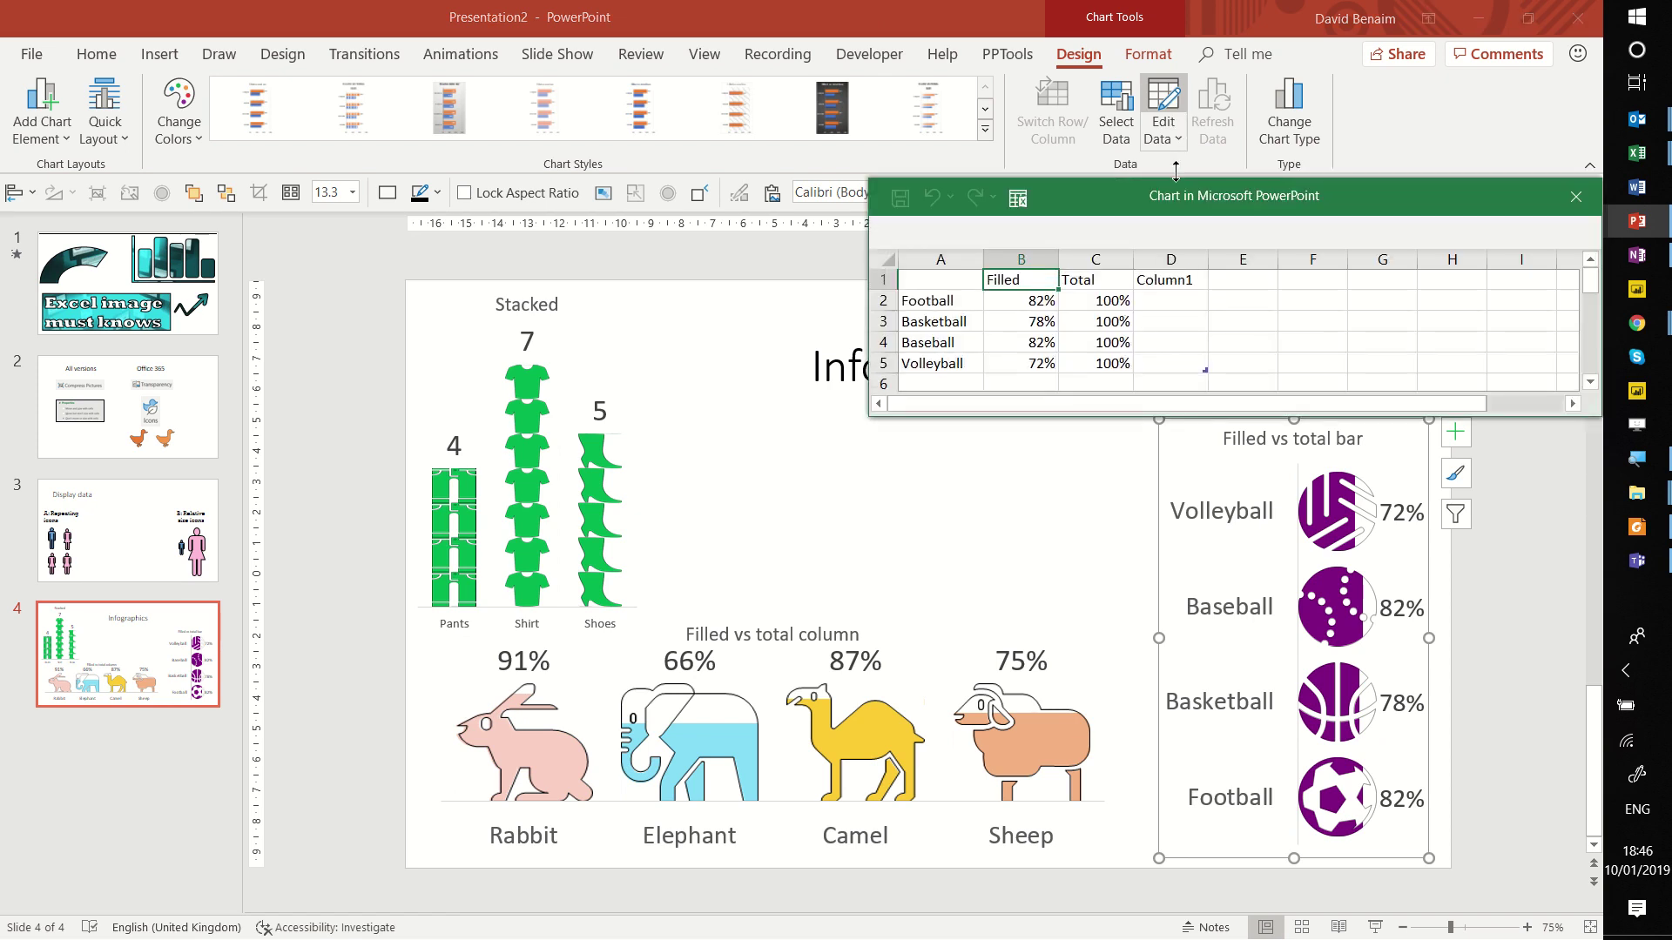
- Set Volleyball (B5) to 54% and Basketball (B3) to 67%, then close the data sheet
left_click(1022, 360)
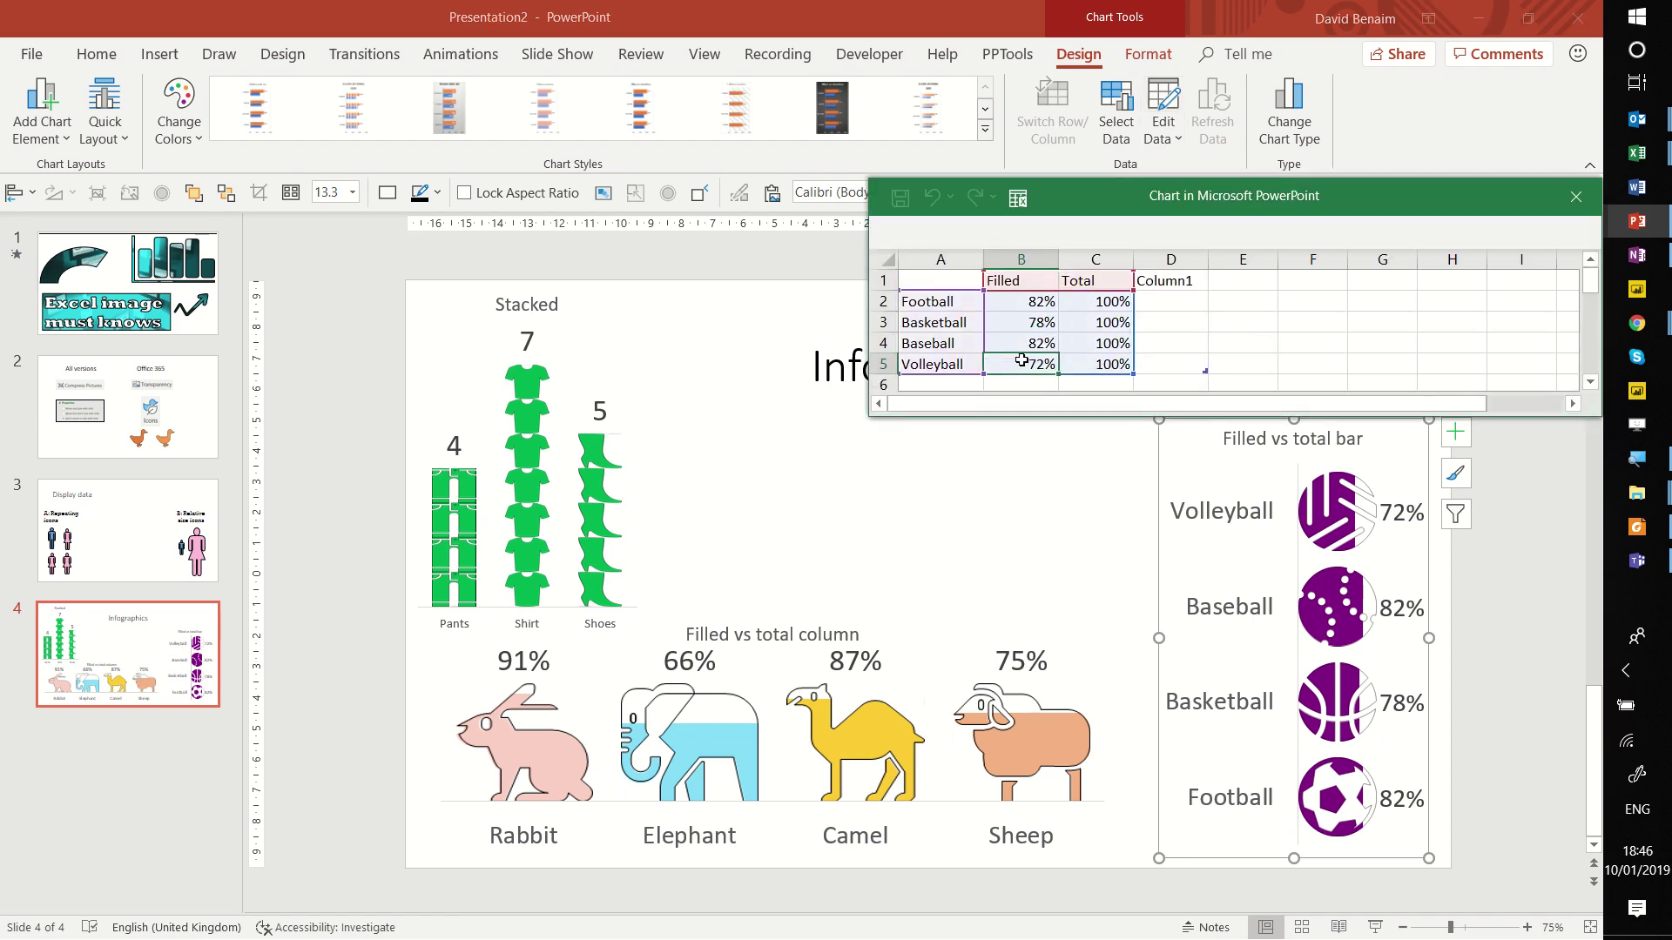
type("54")
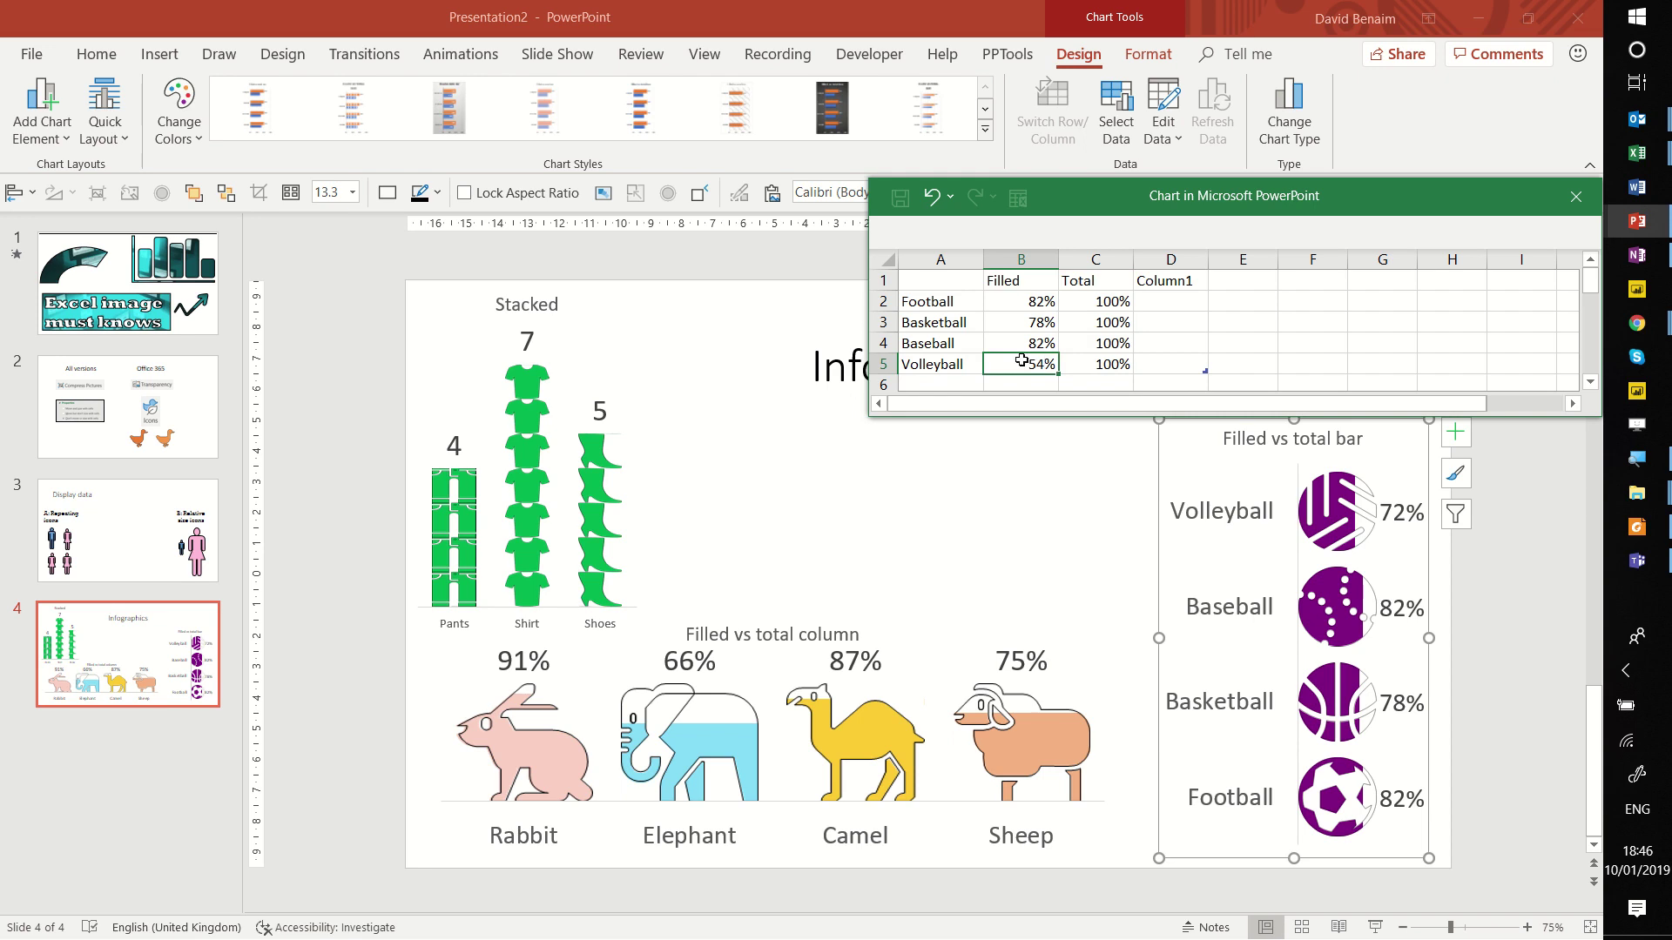
key("Return")
key("Up")
key("Up")
key("Up")
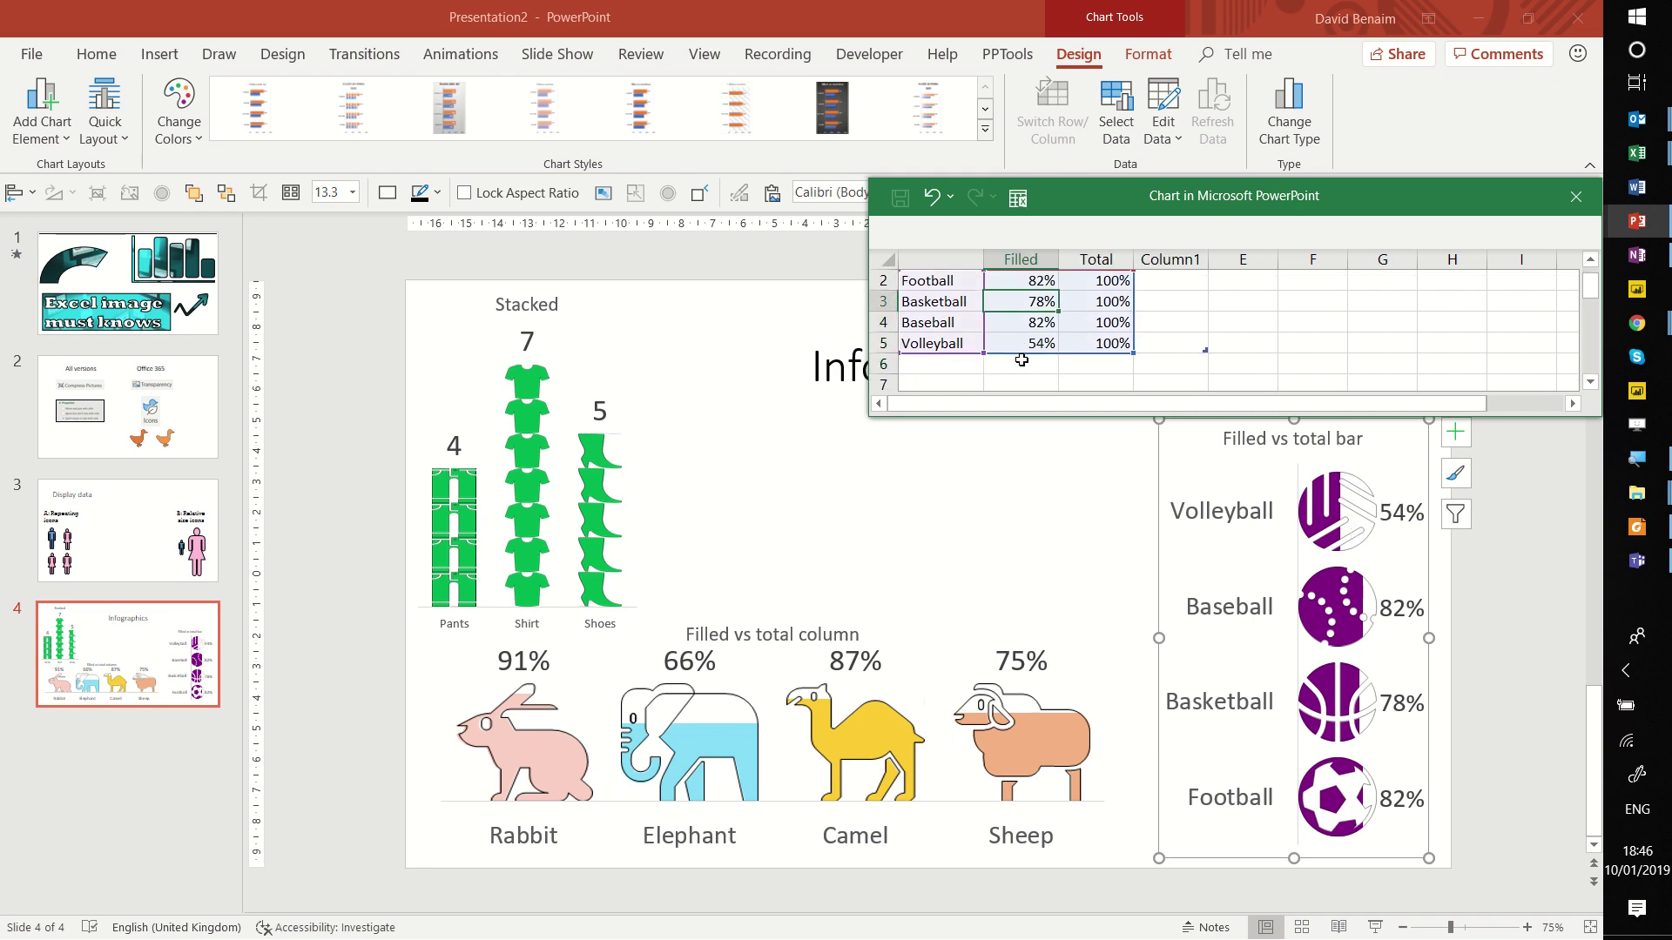
type("67")
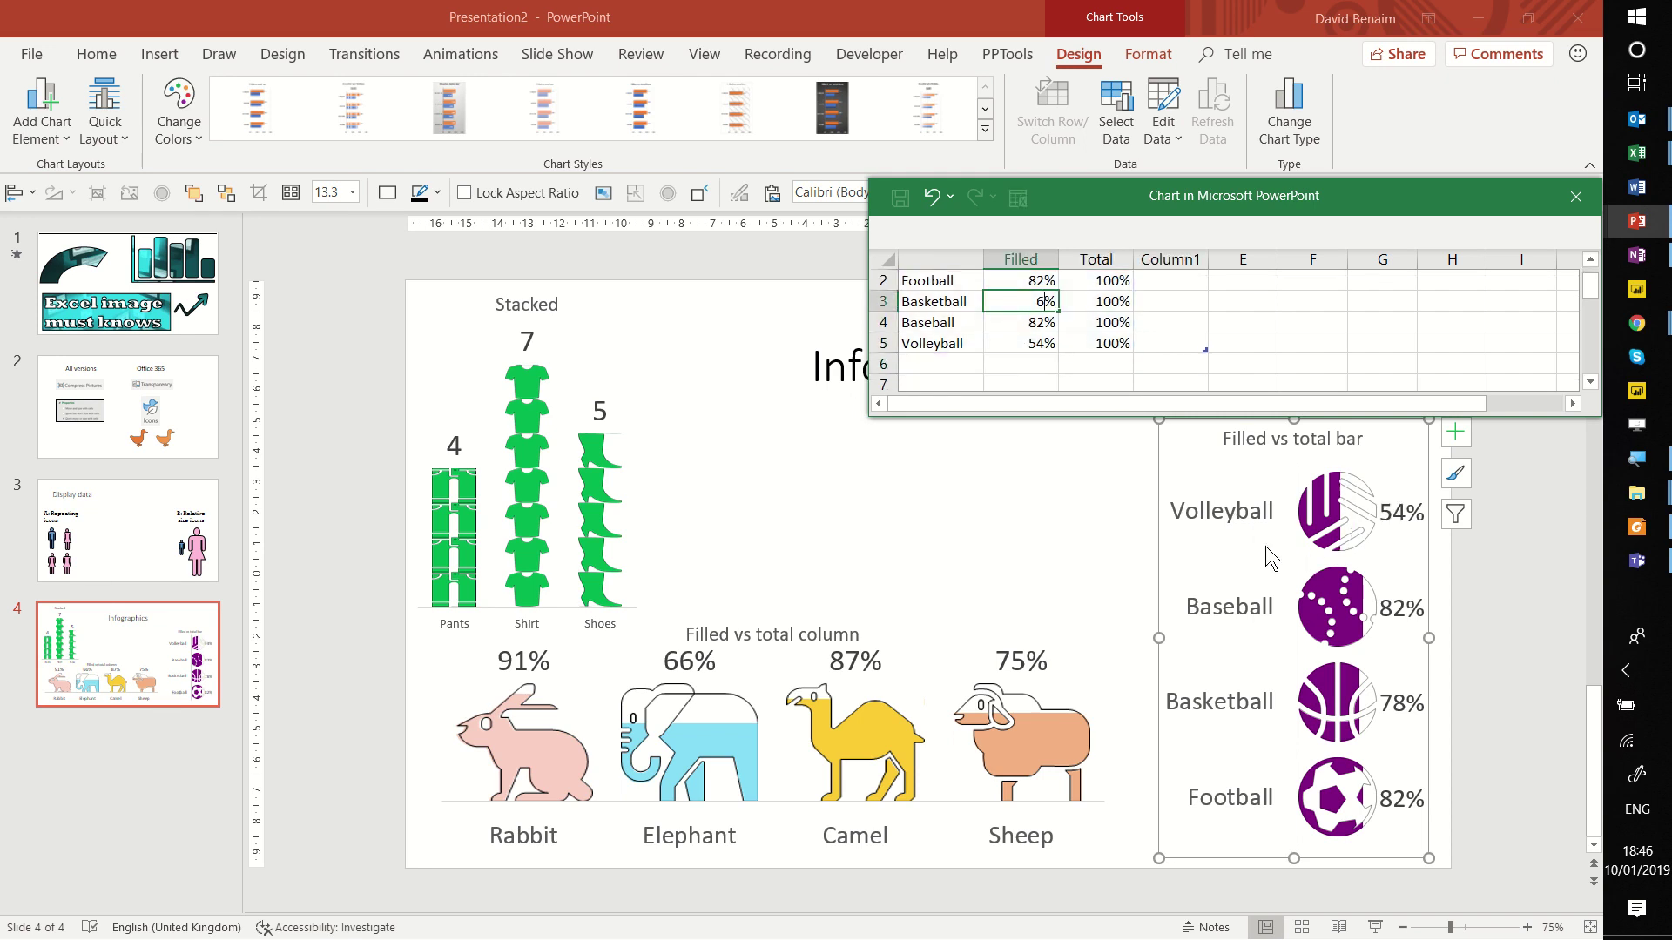
key("Return")
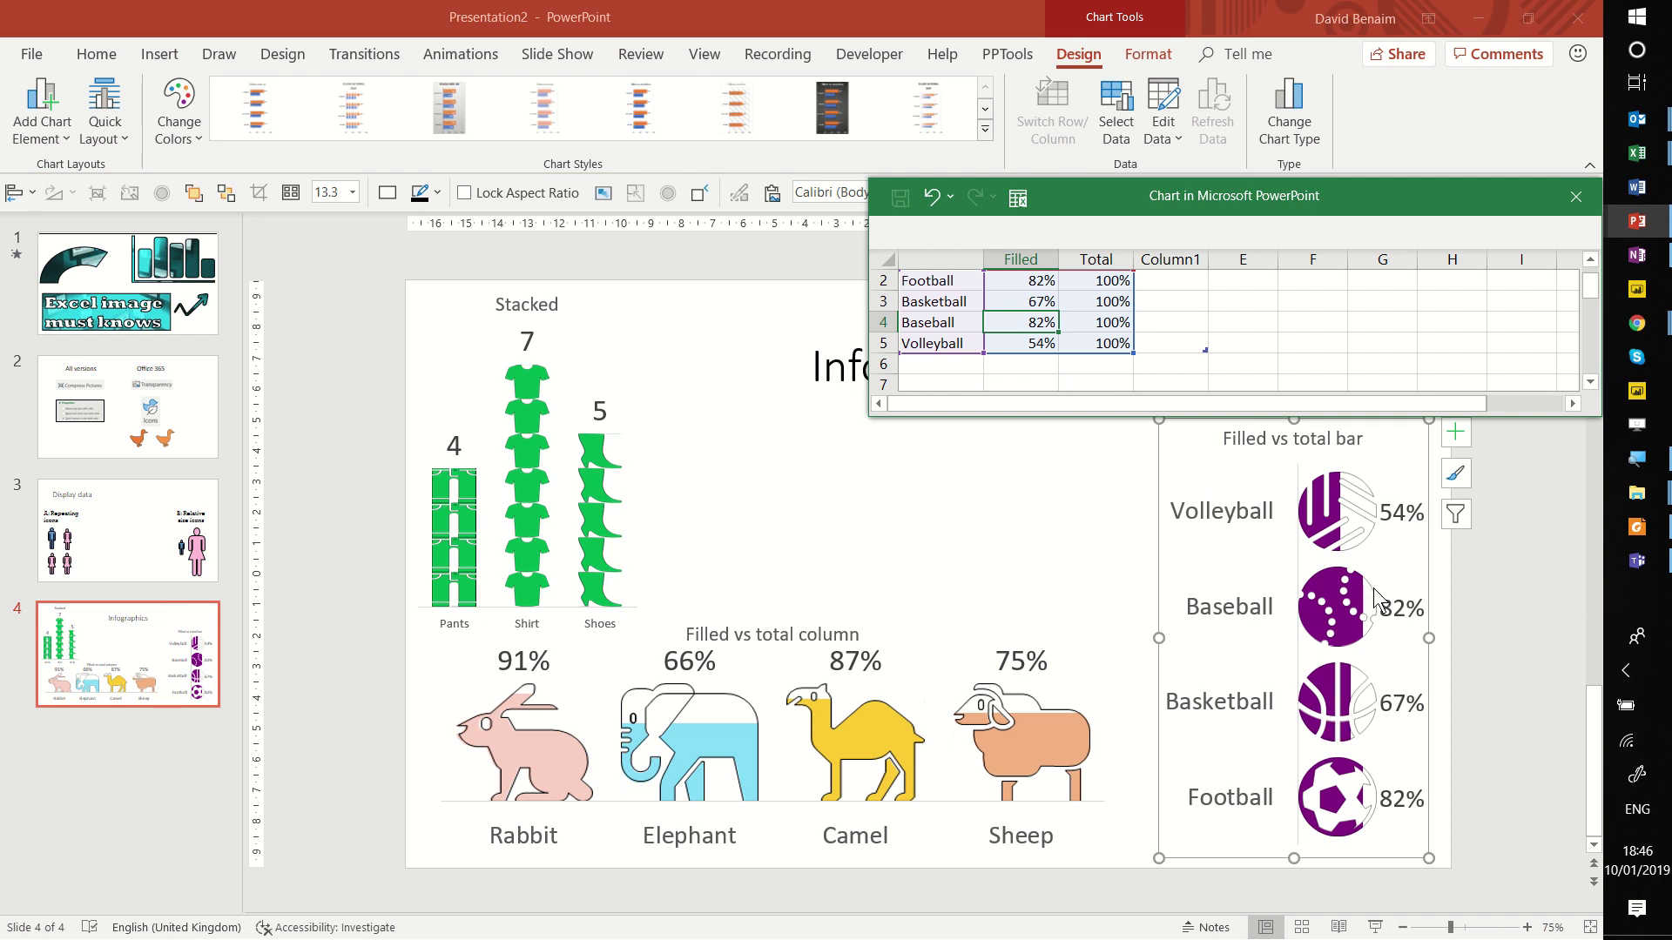
left_click(1576, 196)
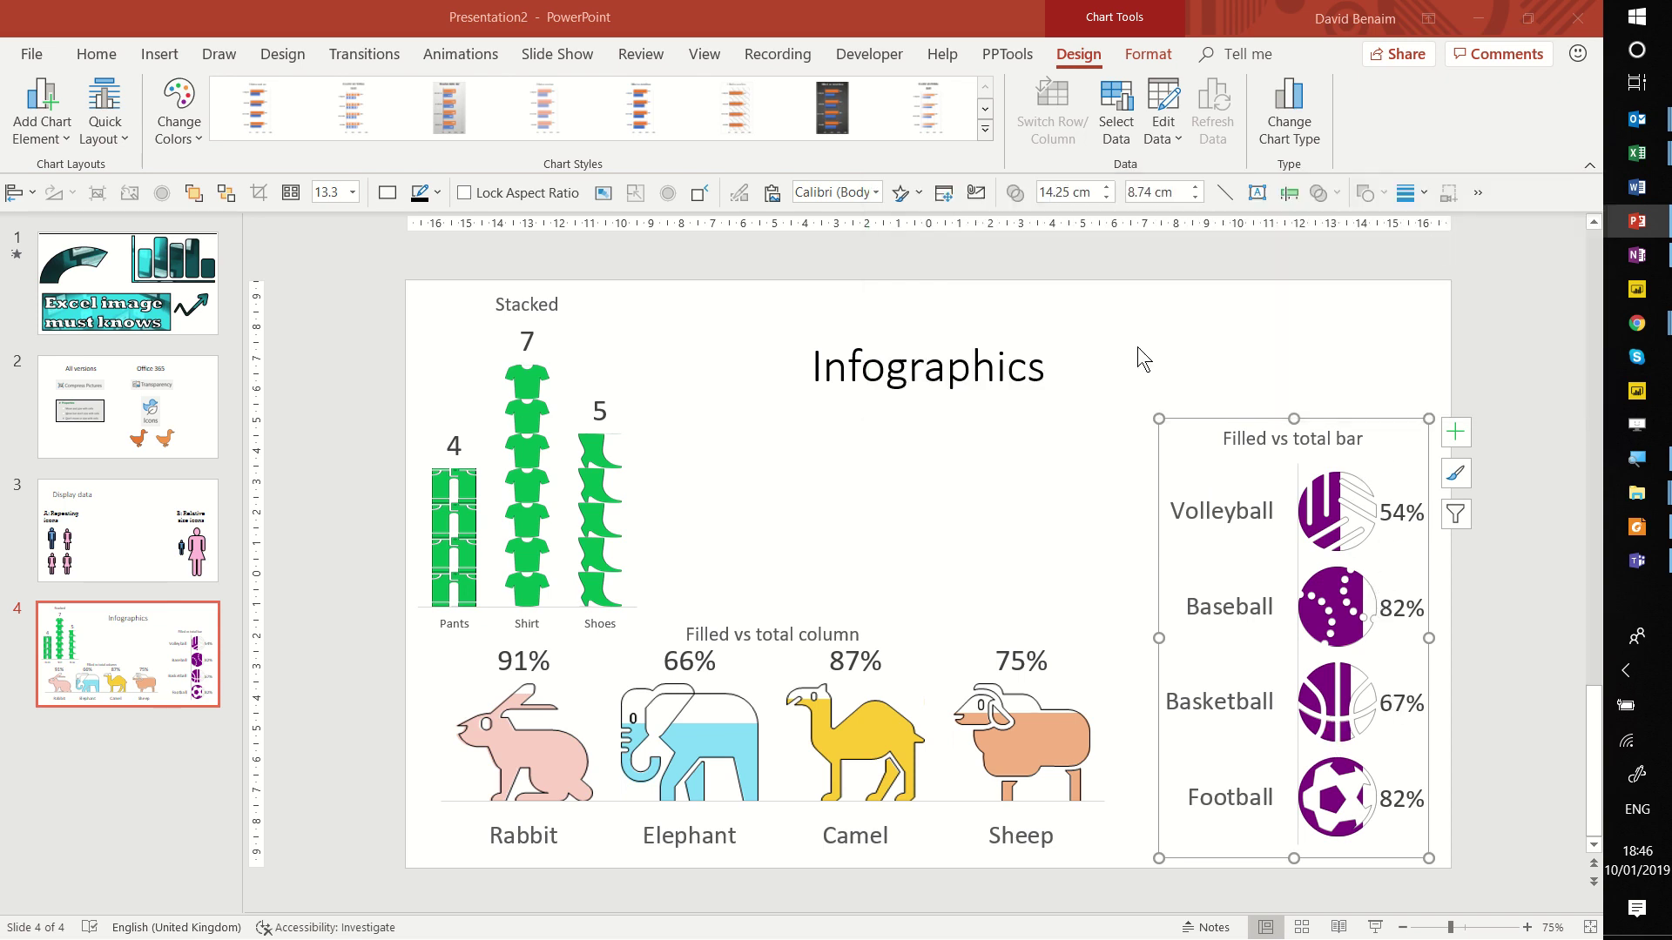
left_click(925, 299)
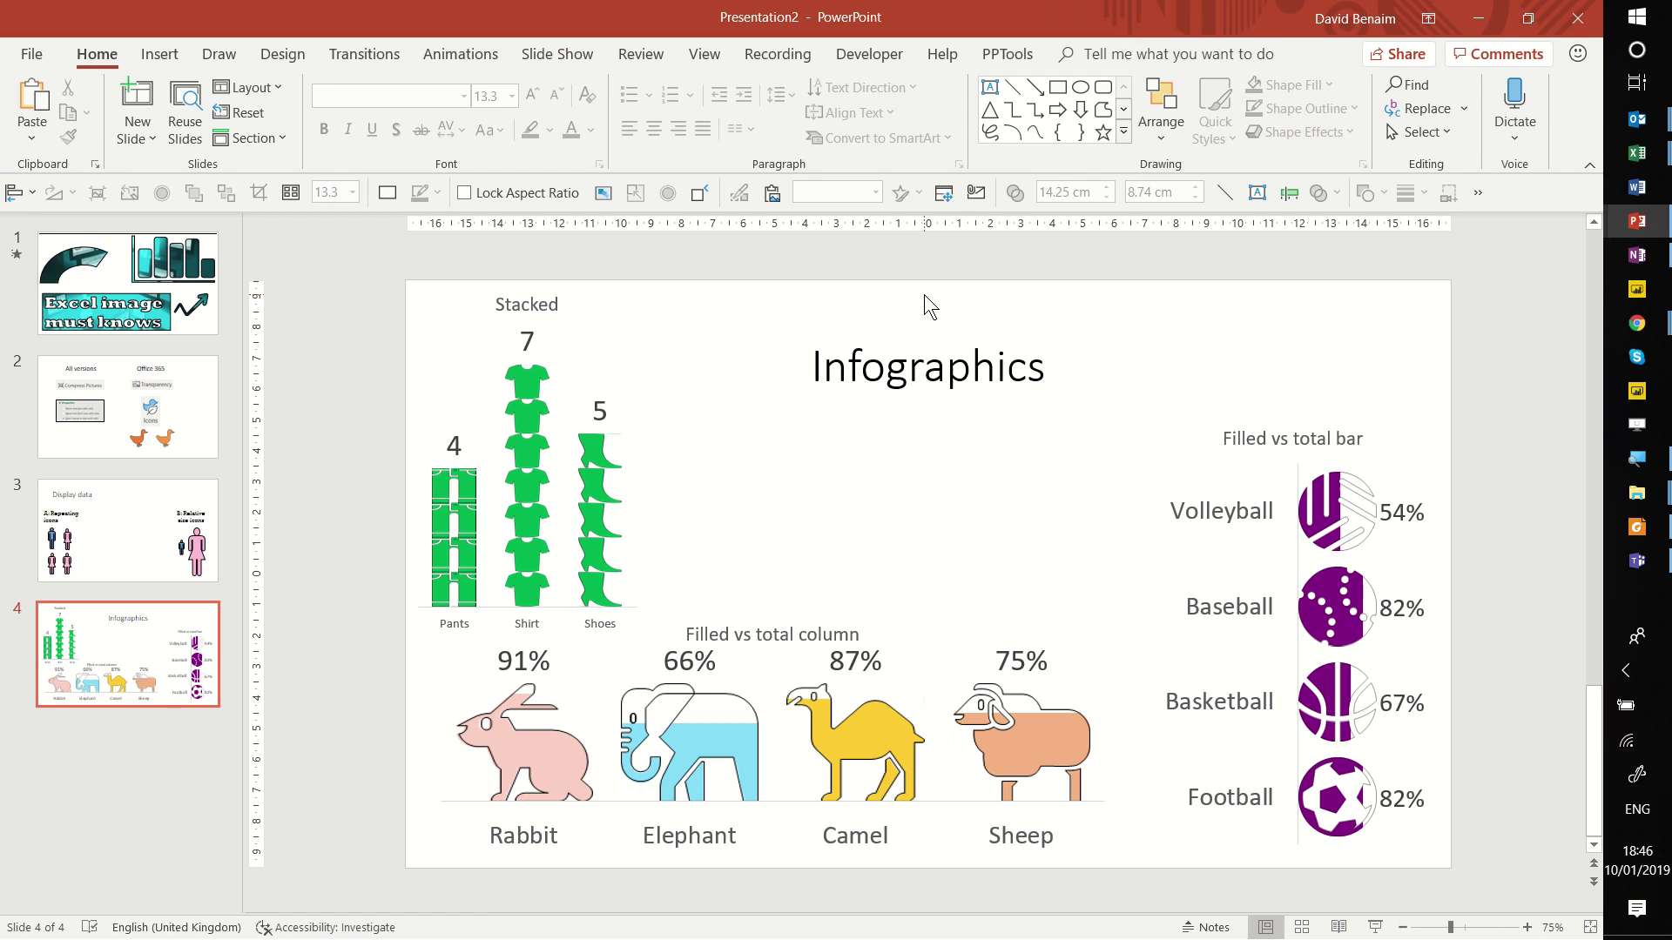